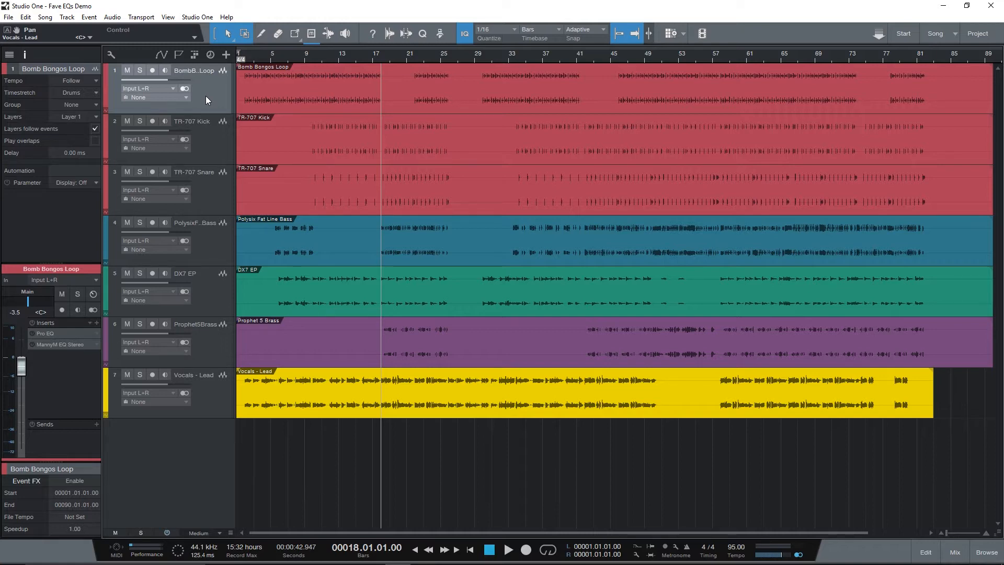
# Step: Open the Pro EQ and MannyM EQ Stereo inserts of the Bomb Bongos Loop track side by side to compare them, and close both
pyautogui.doubleClick(55, 334)
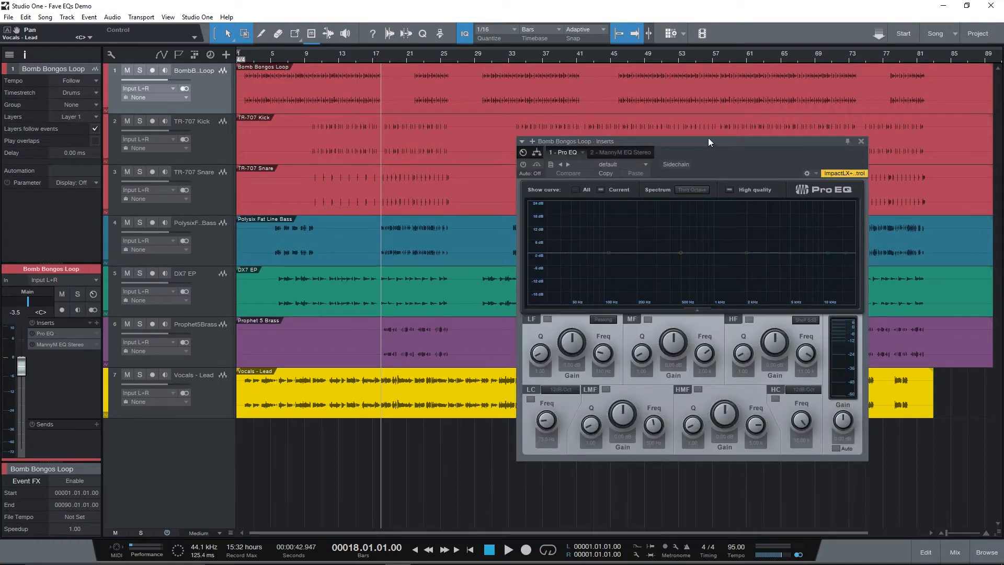
pyautogui.moveTo(702, 141); pyautogui.dragTo(459, 99)
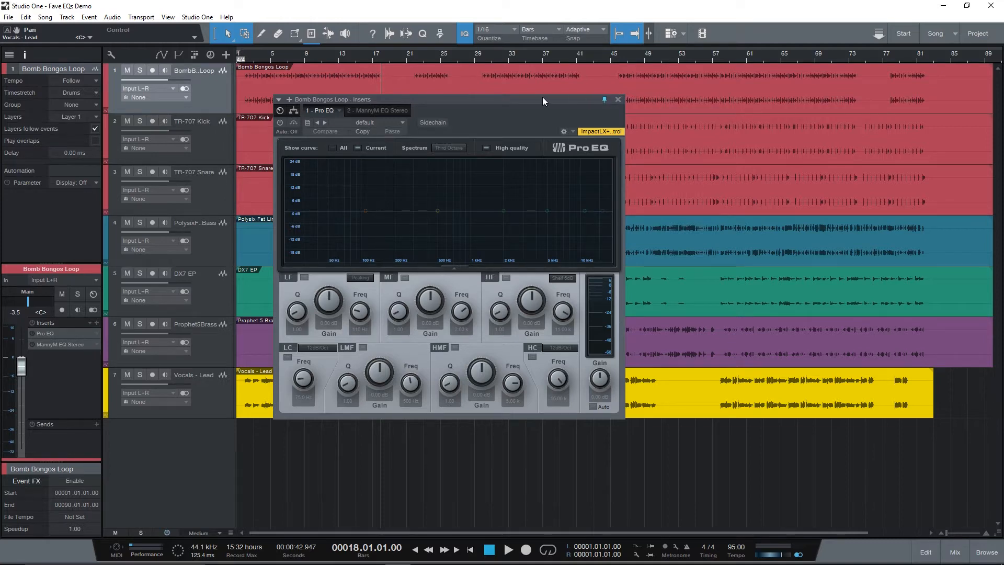
pyautogui.moveTo(542, 97); pyautogui.dragTo(743, 74)
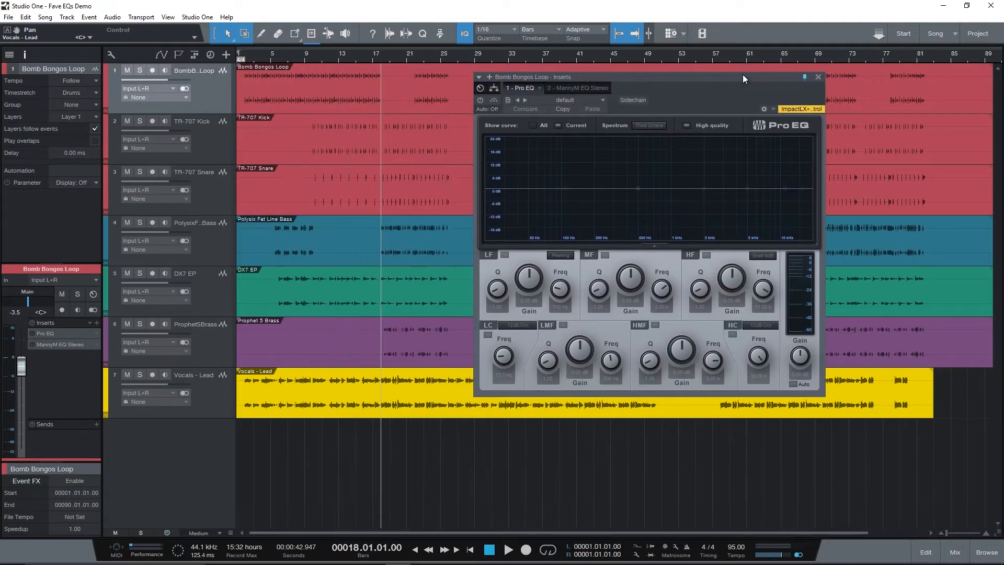
pyautogui.doubleClick(54, 344)
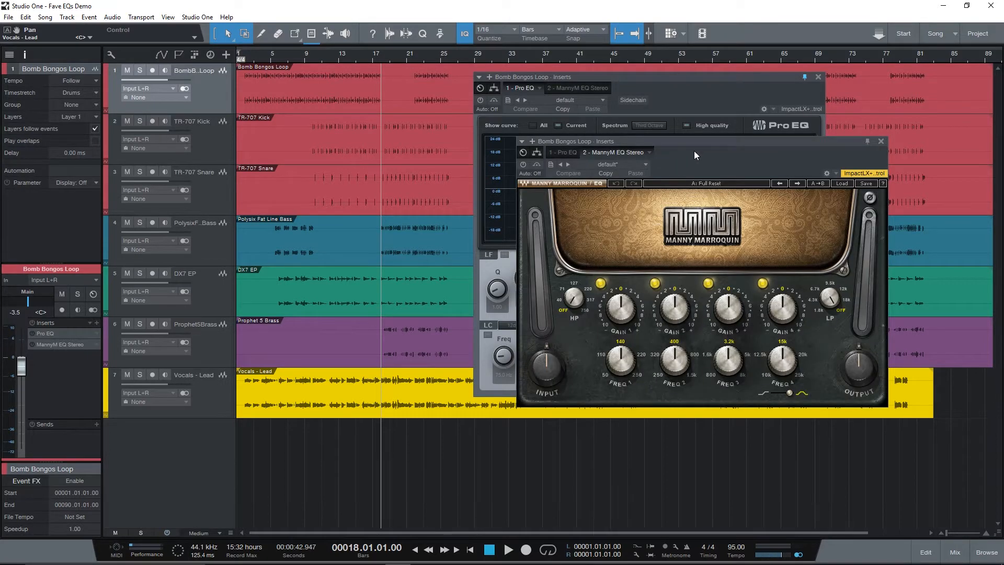
pyautogui.moveTo(690, 141); pyautogui.dragTo(273, 184)
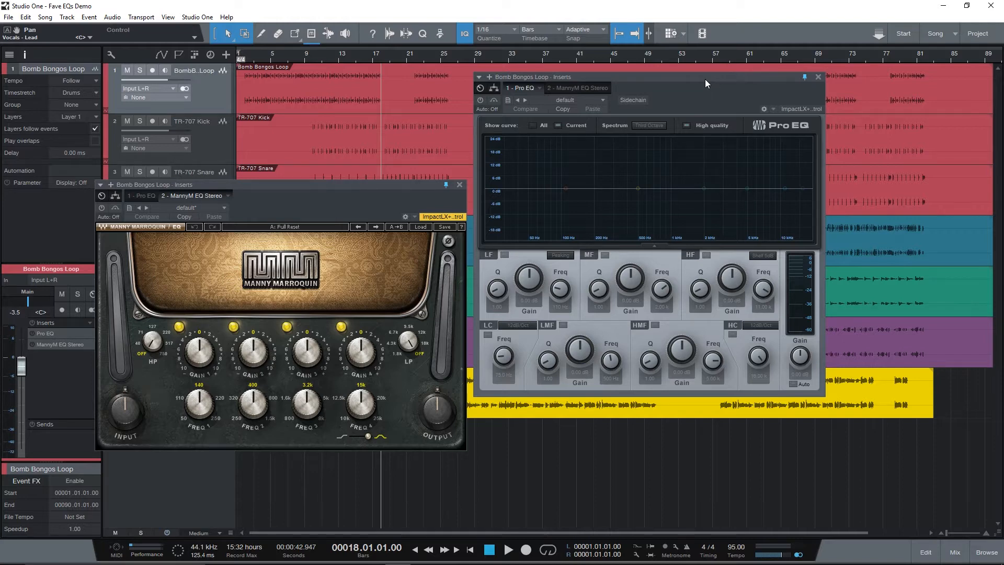
pyautogui.click(818, 77)
pyautogui.click(460, 185)
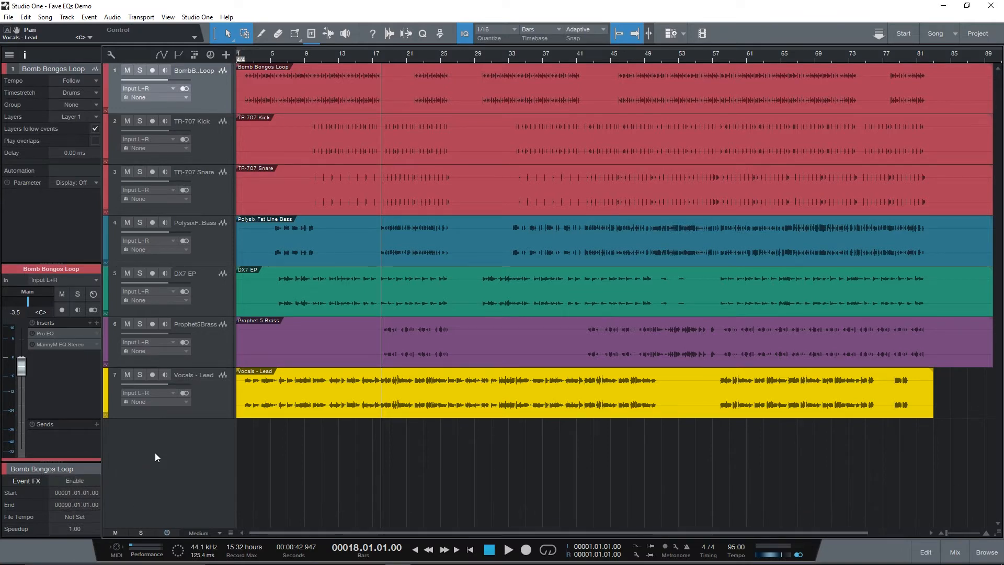
# Step: Look over all channels in the mixer console and return to the arrangement
pyautogui.press('F3')
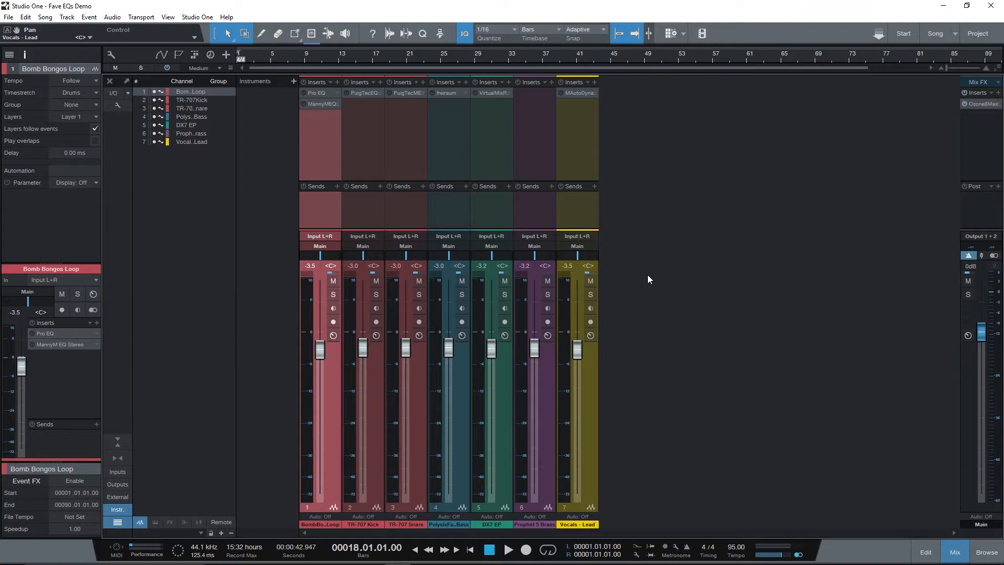
pyautogui.press('F3')
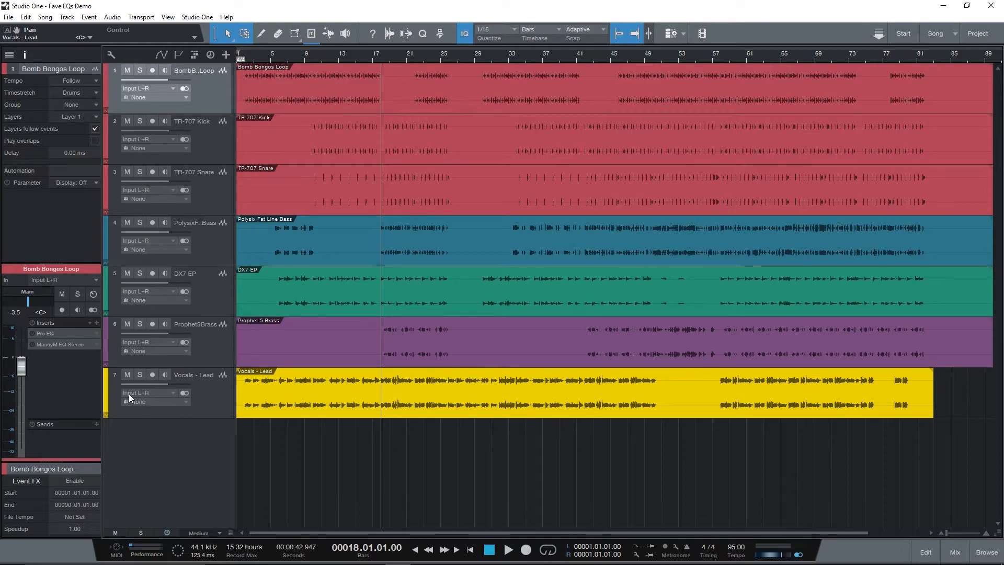
# Step: Reopen the Pro EQ insert of the Bomb Bongos Loop track and place its window clear of the track list
pyautogui.doubleClick(57, 332)
pyautogui.moveTo(664, 75); pyautogui.dragTo(550, 86)
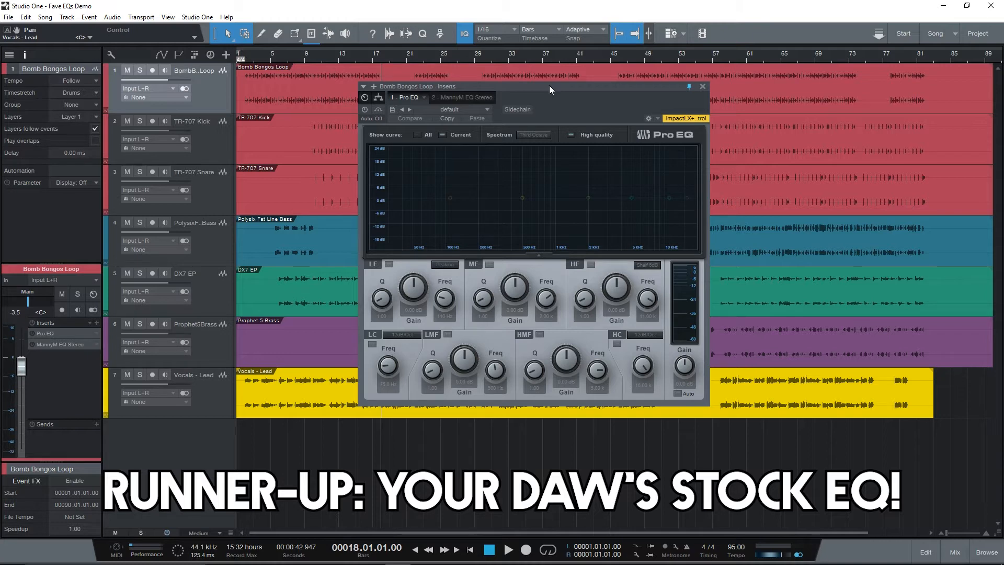
pyautogui.moveTo(549, 86); pyautogui.dragTo(553, 98)
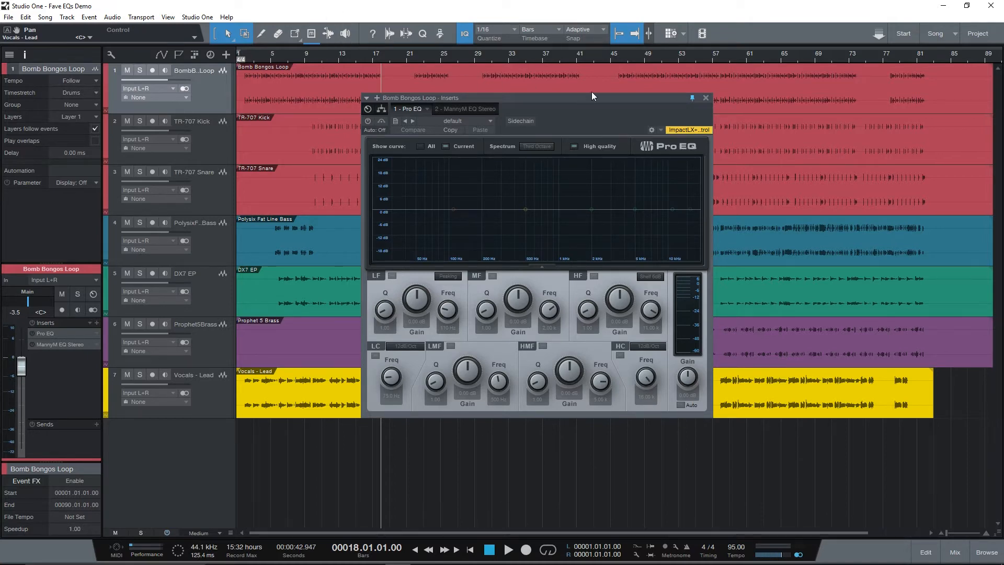
pyautogui.moveTo(590, 98); pyautogui.dragTo(595, 109)
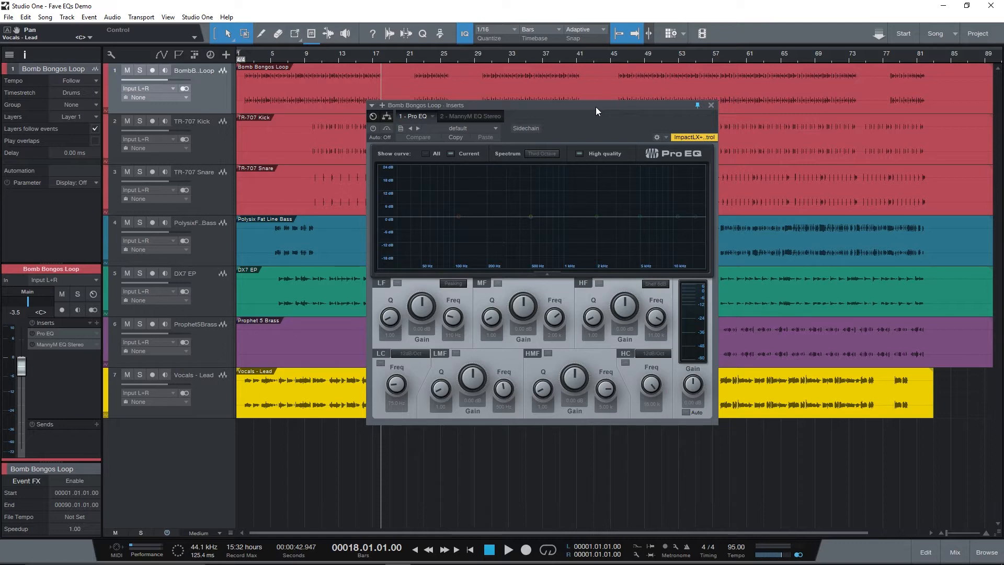
pyautogui.moveTo(583, 93); pyautogui.dragTo(582, 81)
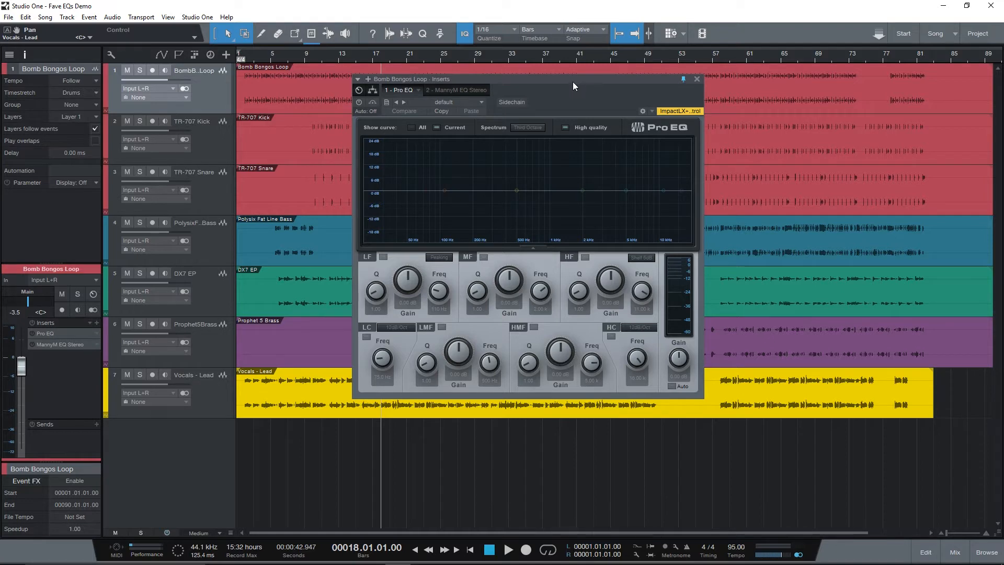
pyautogui.moveTo(573, 82); pyautogui.dragTo(588, 91)
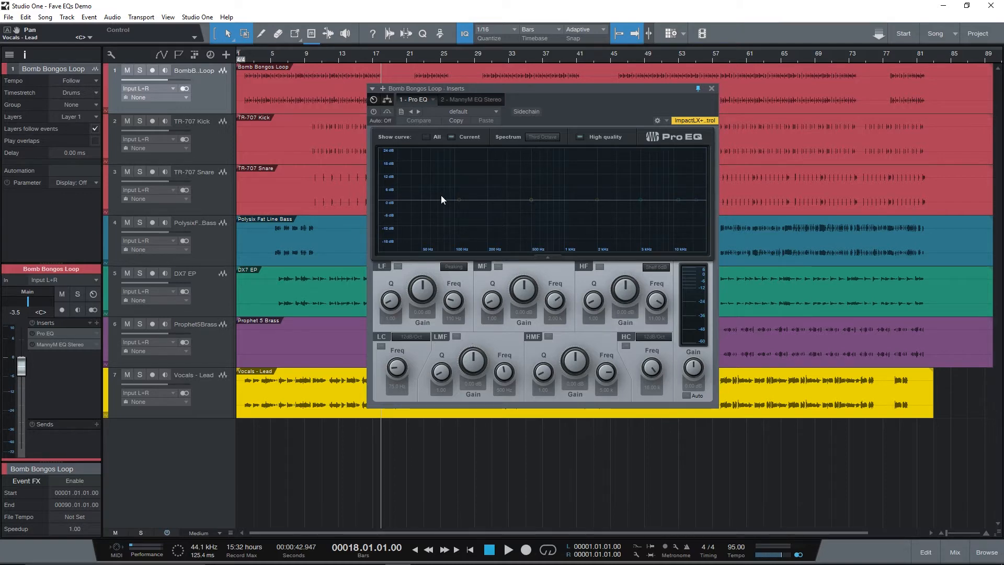
pyautogui.moveTo(479, 90); pyautogui.dragTo(601, 156)
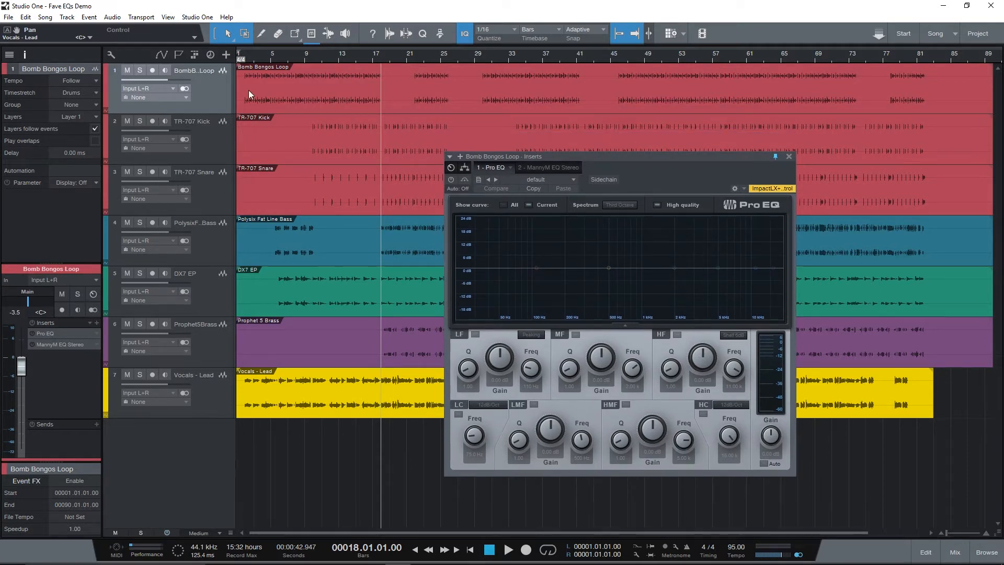
# Step: Select the TR-707 Kick, TR-707 Snare, Polysix Fat Line Bass and DX7 EP tracks one after another to view their inserts
pyautogui.click(216, 146)
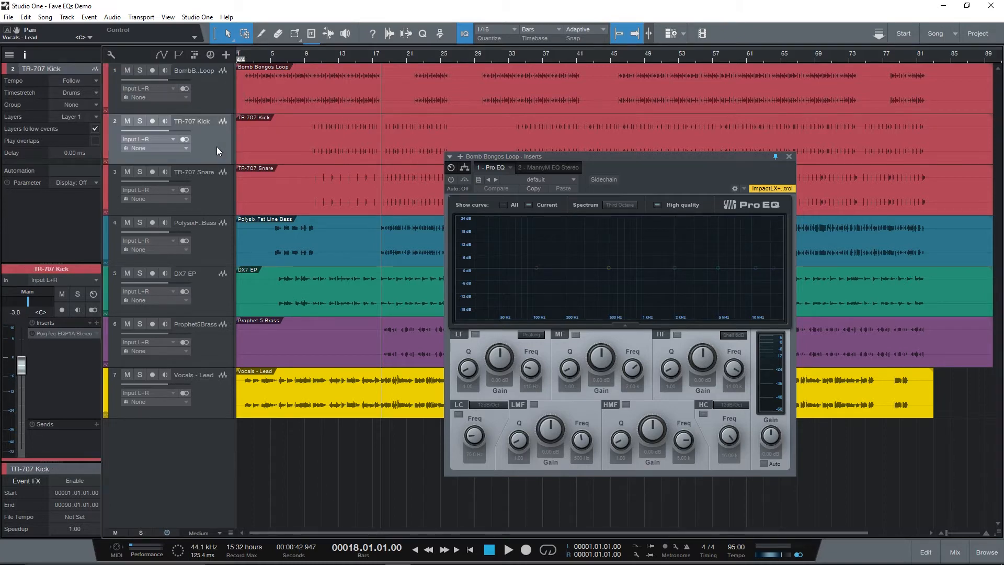
pyautogui.click(217, 195)
pyautogui.click(216, 246)
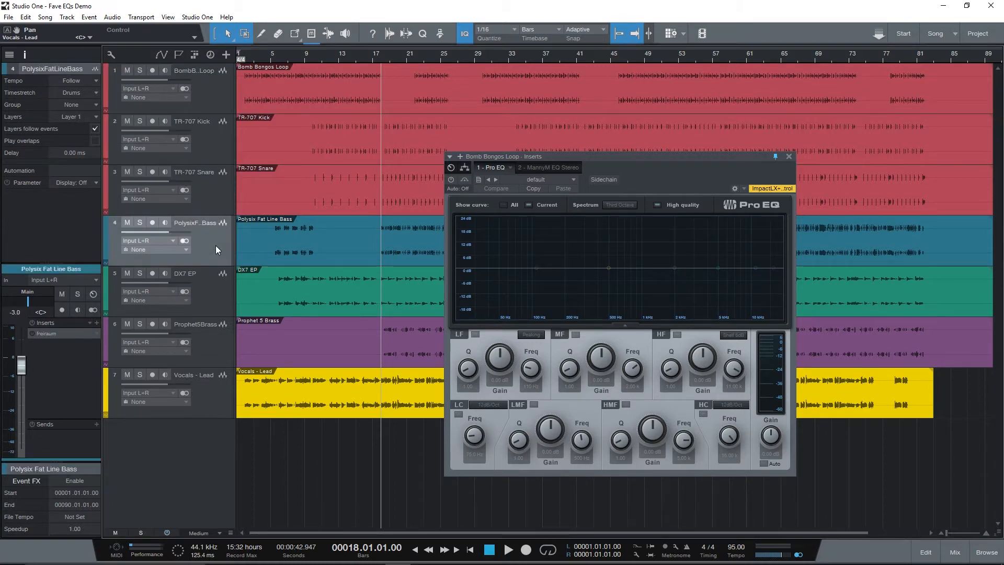
pyautogui.click(216, 303)
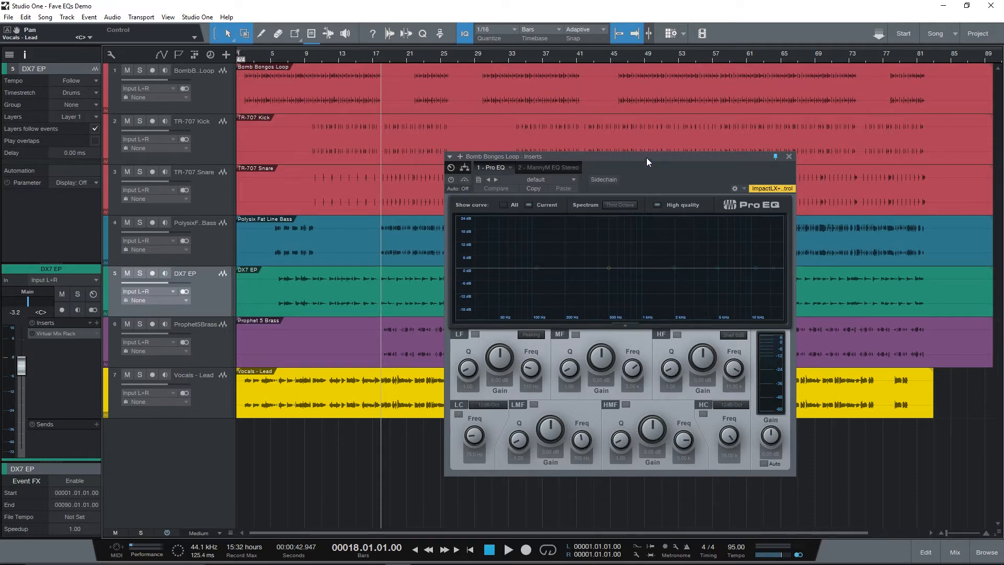
# Step: Move the Pro EQ window further off the arrangement and listen to the full mix from bar 18
pyautogui.moveTo(646, 158); pyautogui.dragTo(742, 95)
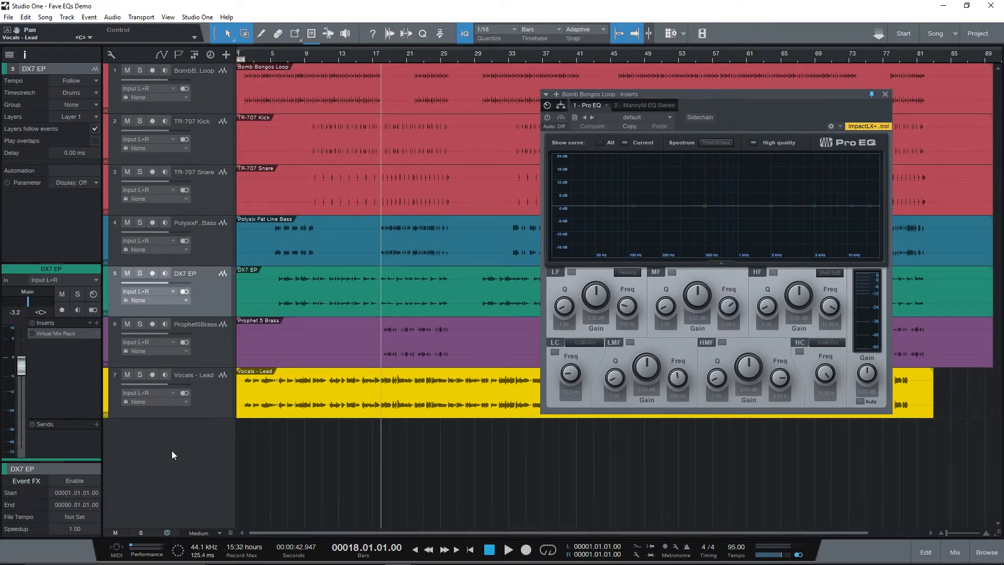
pyautogui.press('space')
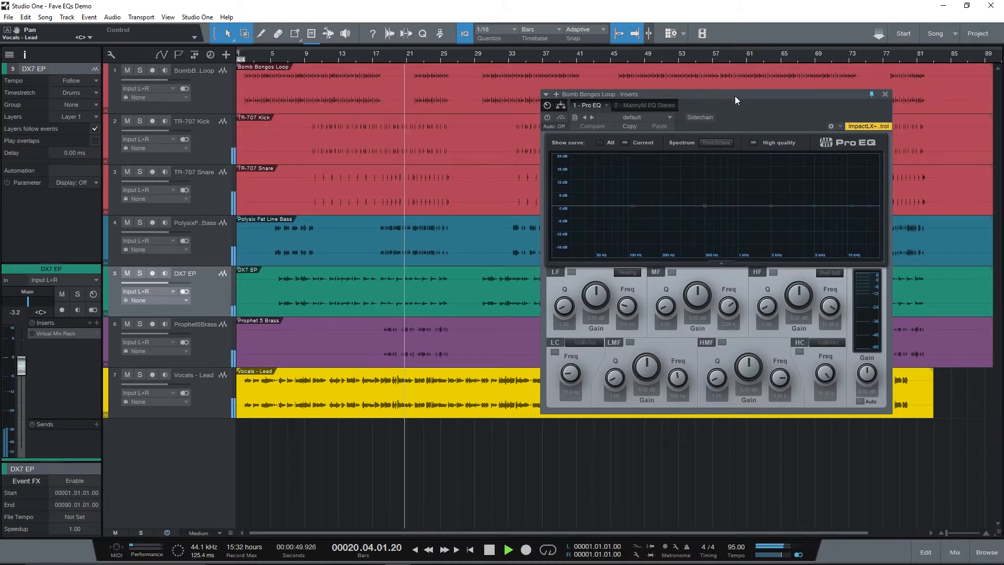
pyautogui.moveTo(737, 97); pyautogui.dragTo(738, 81)
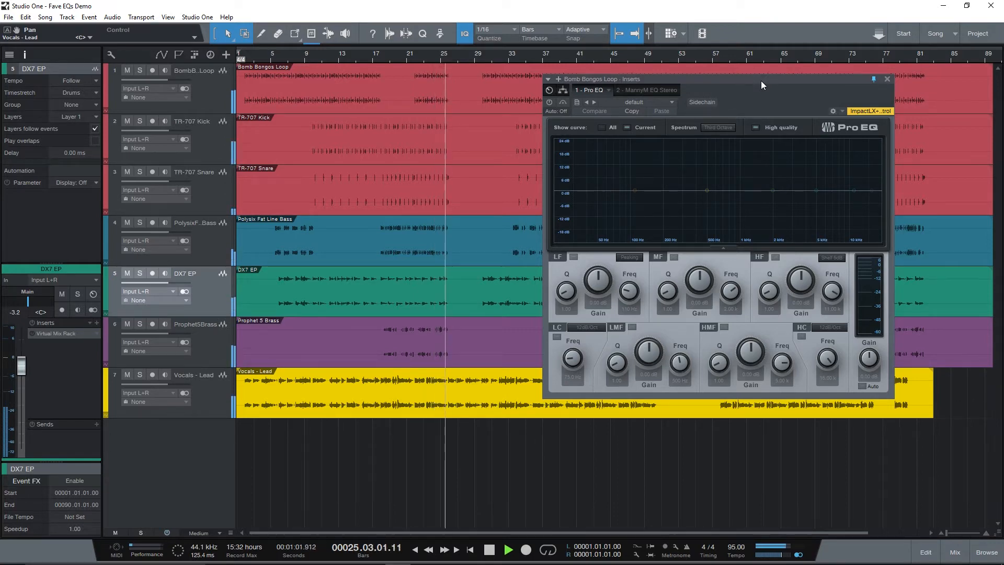
pyautogui.press('space')
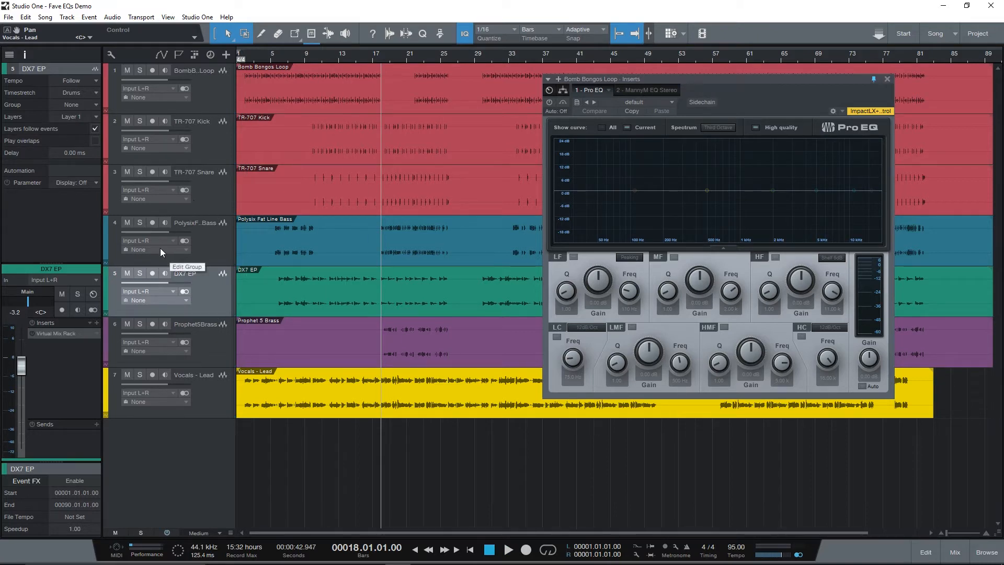
# Step: Solo the Bomb Bongos Loop track and set the playback position to bar 2
pyautogui.click(212, 92)
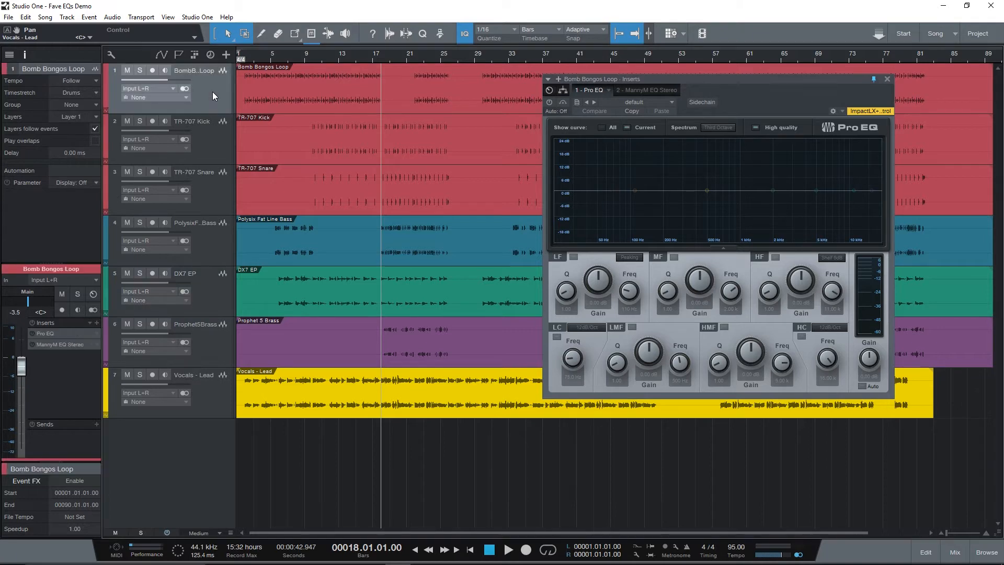
pyautogui.click(140, 70)
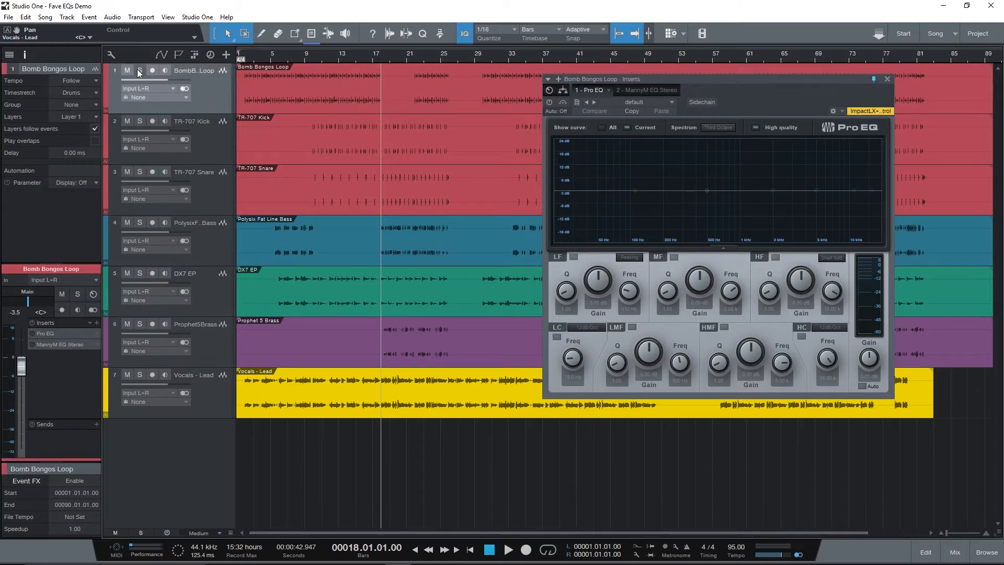
pyautogui.click(245, 54)
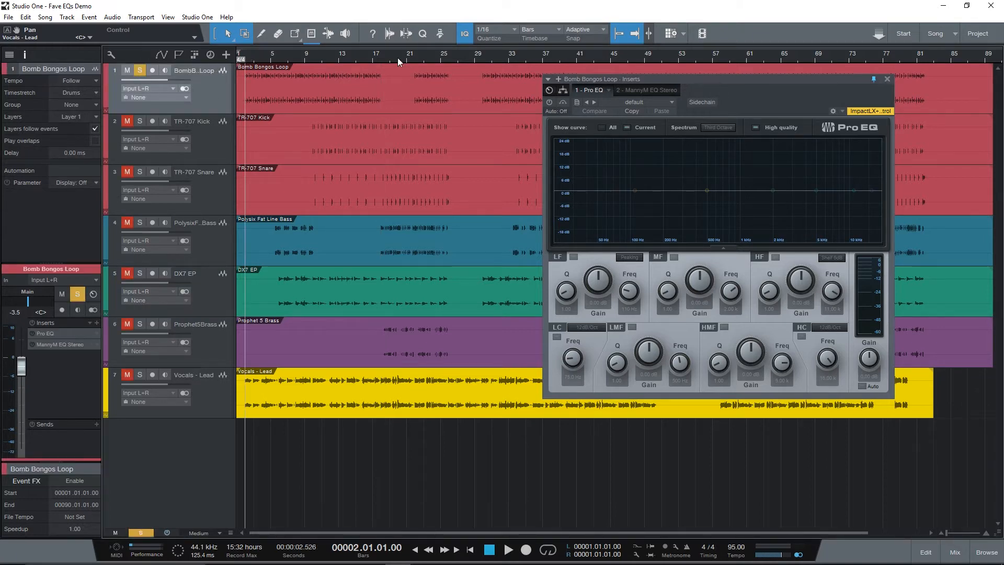
# Step: Show the mixer console with the Pro EQ window beside the first channels and listen to the soloed loop without EQ
pyautogui.press('F3')
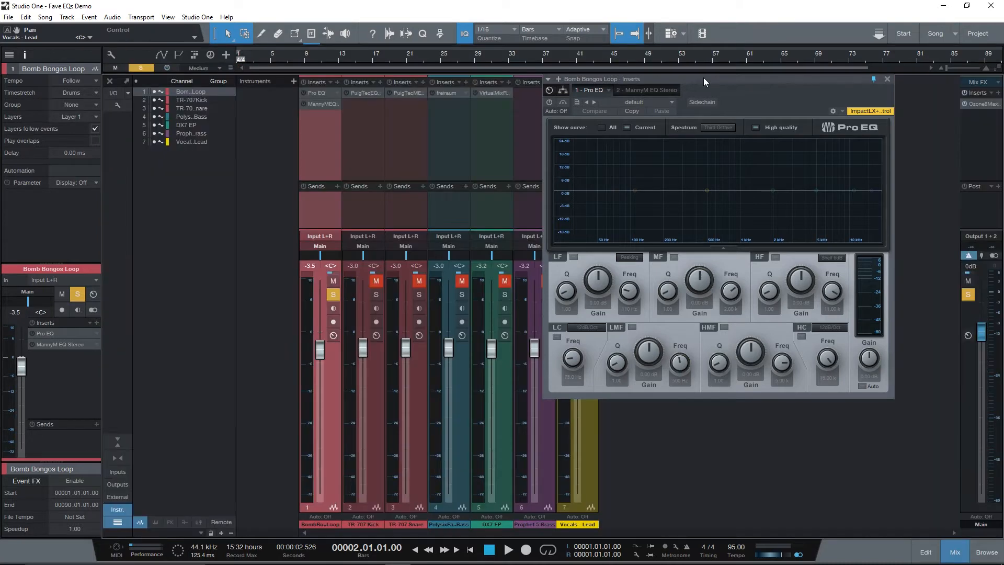
pyautogui.moveTo(704, 79); pyautogui.dragTo(638, 124)
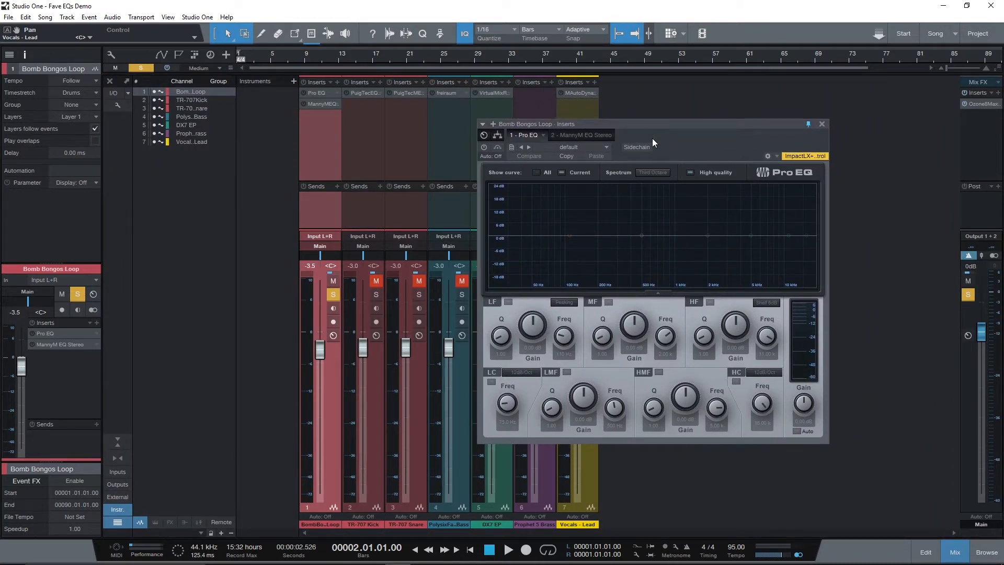
pyautogui.moveTo(648, 132); pyautogui.dragTo(601, 128)
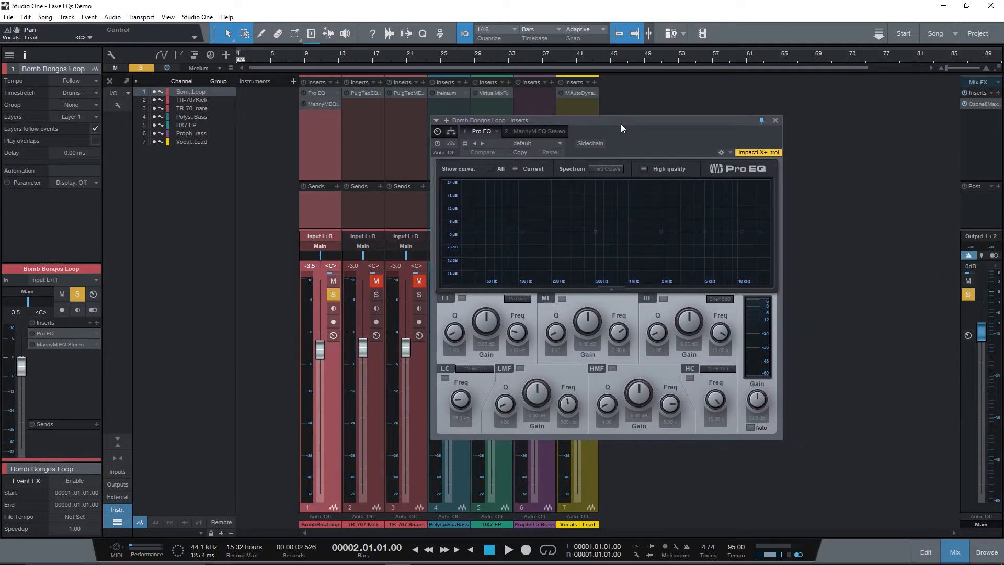
pyautogui.press('space')
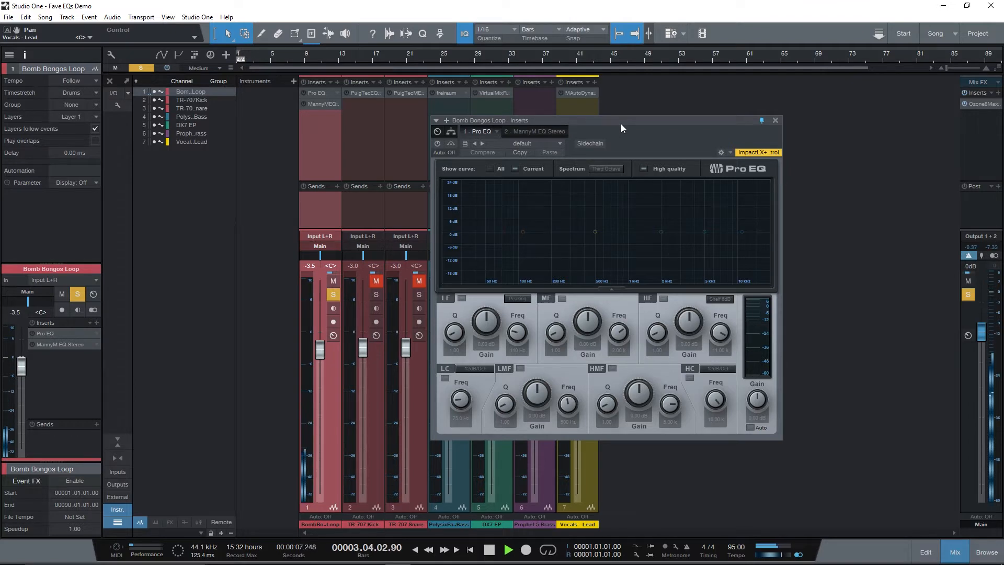
pyautogui.press('space')
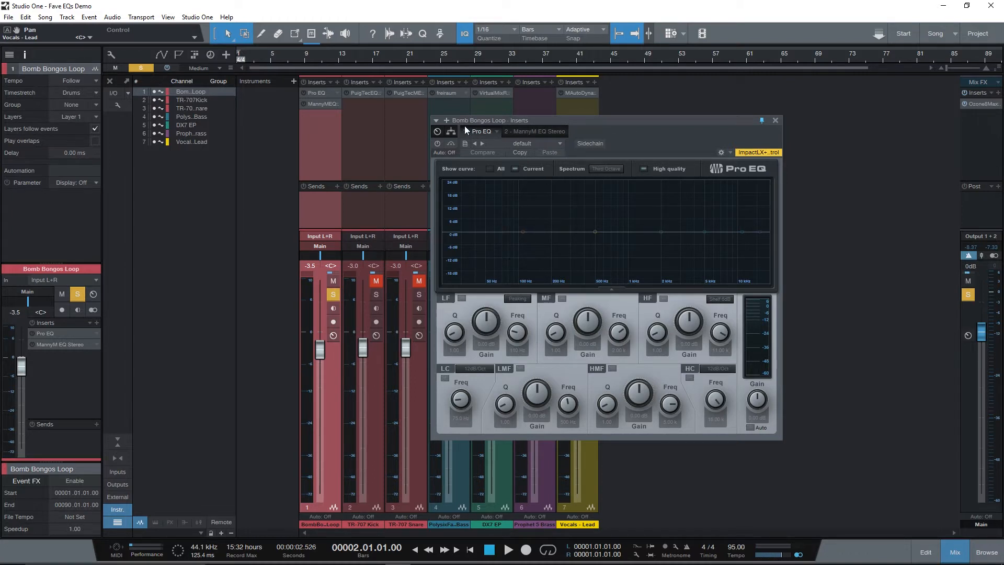
# Step: Activate the Pro EQ on the Bomb Bongos Loop channel and switch its spectrum display to FFT Curve during playback
pyautogui.click(304, 92)
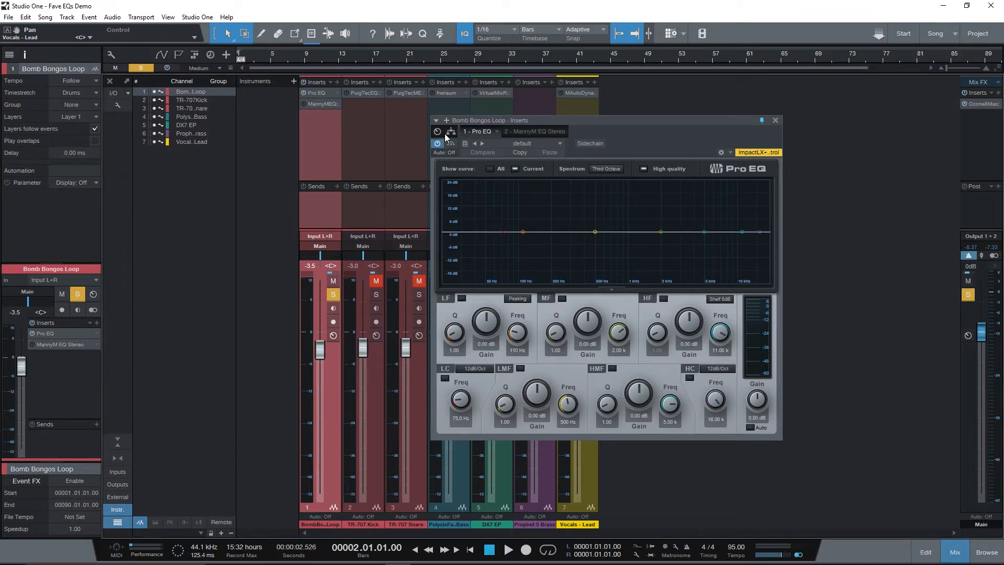
pyautogui.press('space')
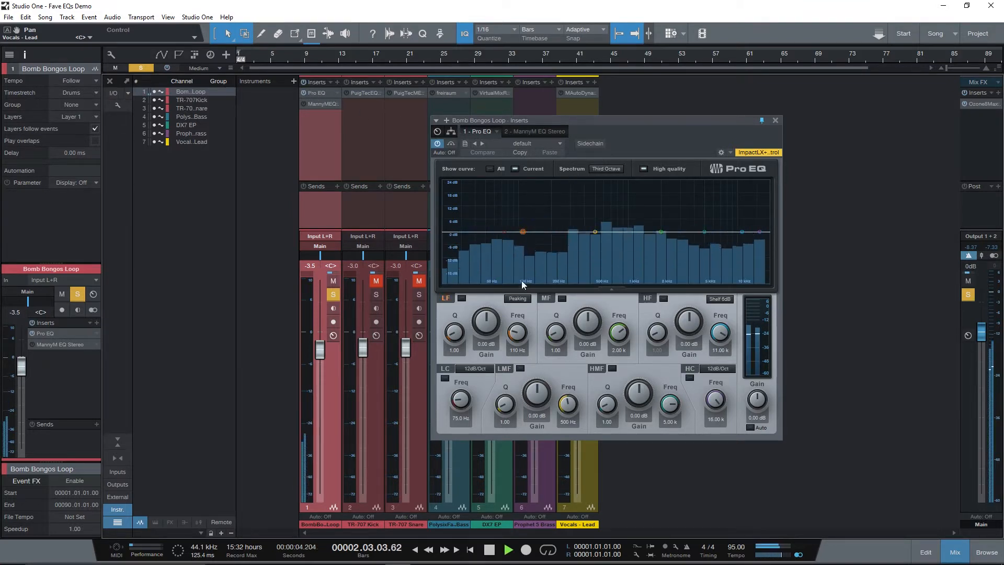
pyautogui.click(613, 169)
pyautogui.click(617, 201)
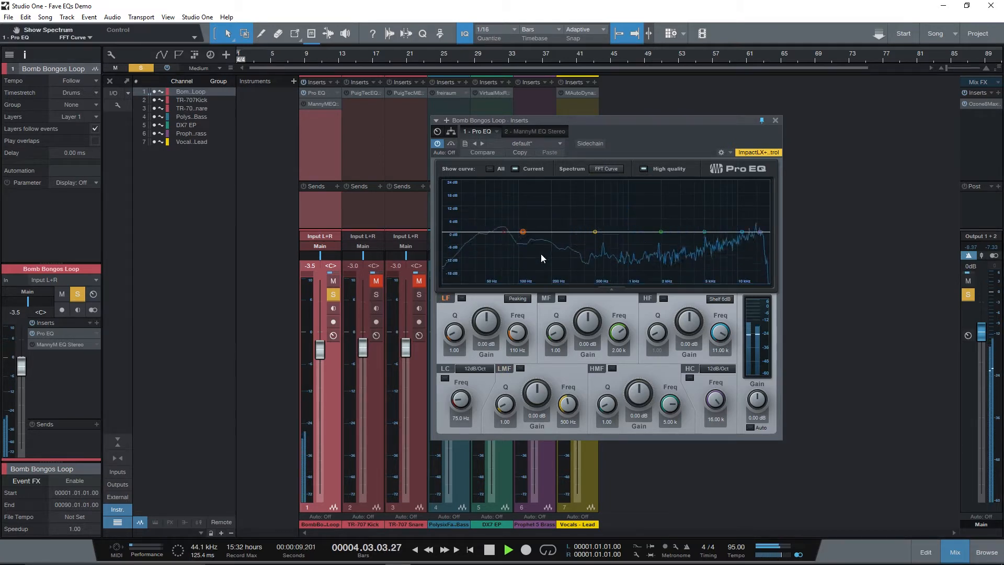
# Step: Activate the Pro EQ low-cut filter, audition its 6, 48 and 12 dB/Oct curves with playback stopped, and set the slope to 24dB/Oct
pyautogui.click(444, 378)
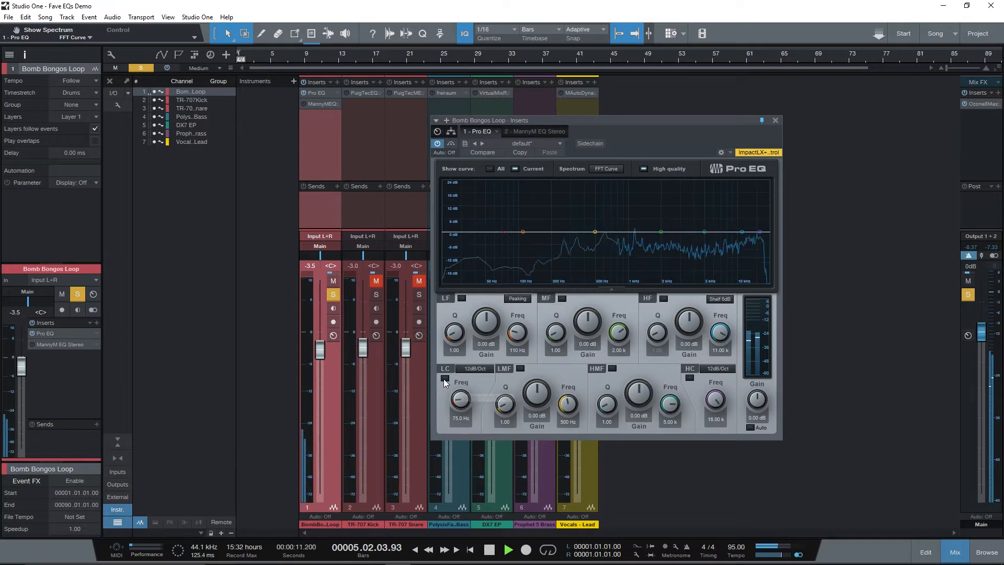
pyautogui.press('space')
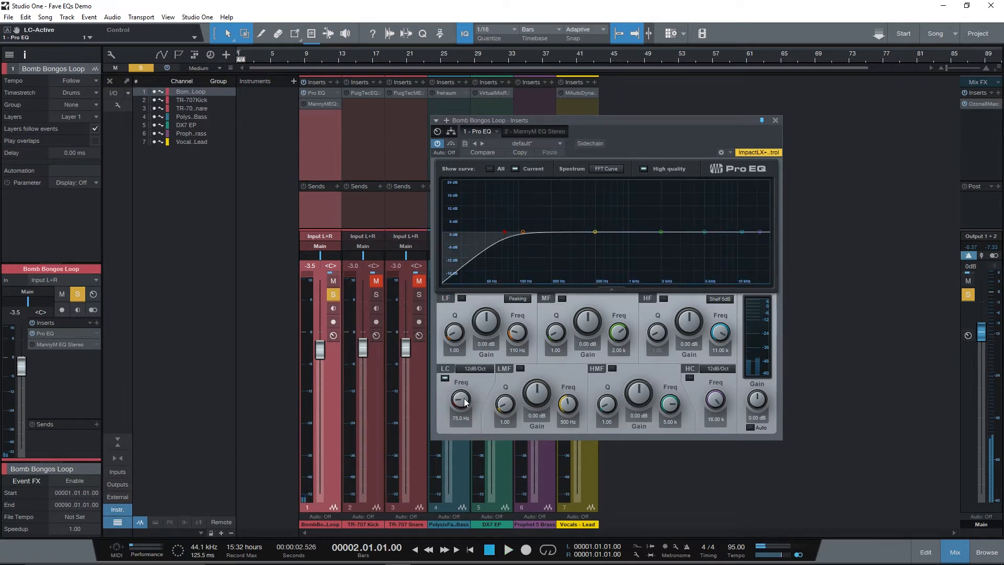
pyautogui.click(466, 370)
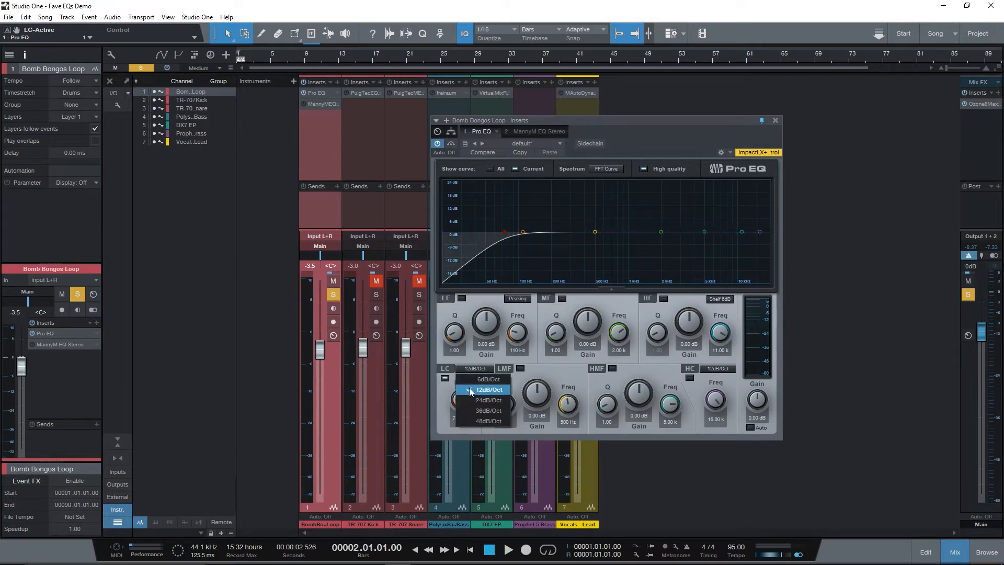
pyautogui.click(471, 380)
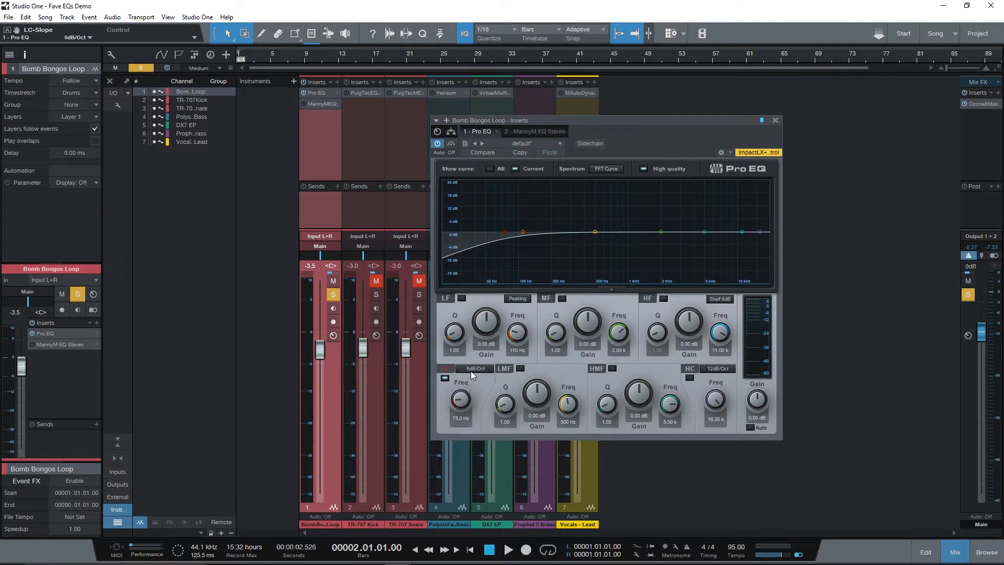
pyautogui.click(471, 369)
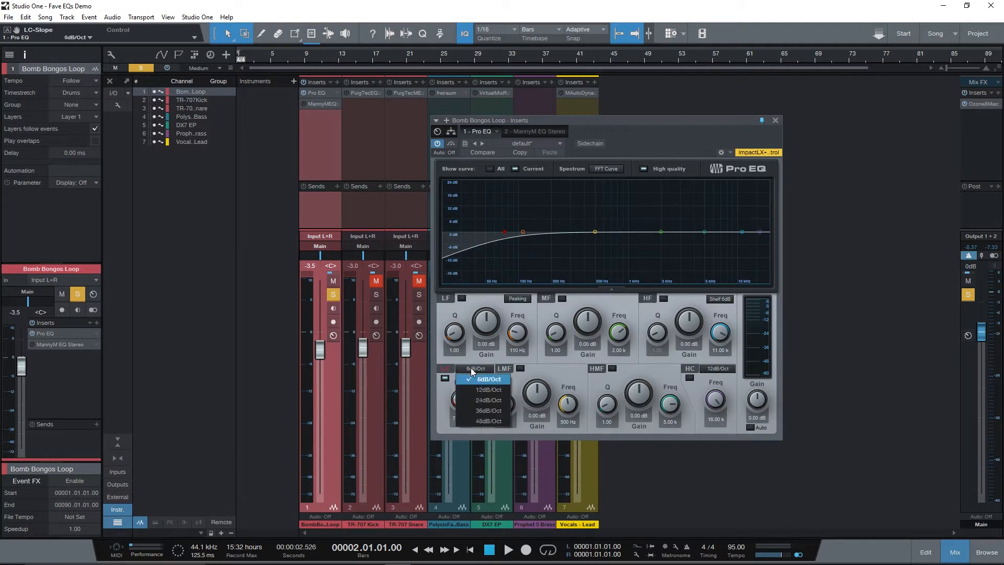
pyautogui.click(479, 419)
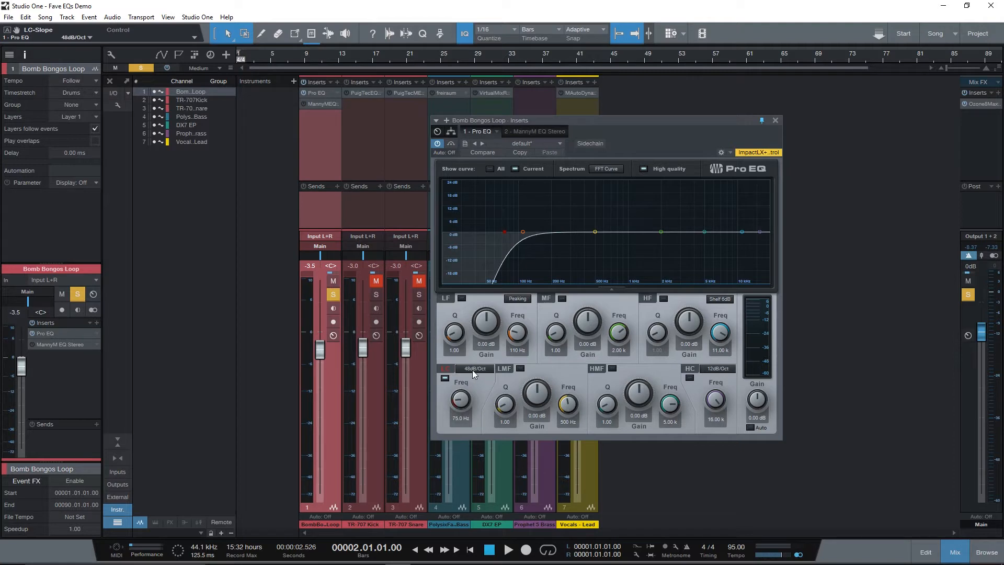
pyautogui.click(472, 369)
pyautogui.click(485, 392)
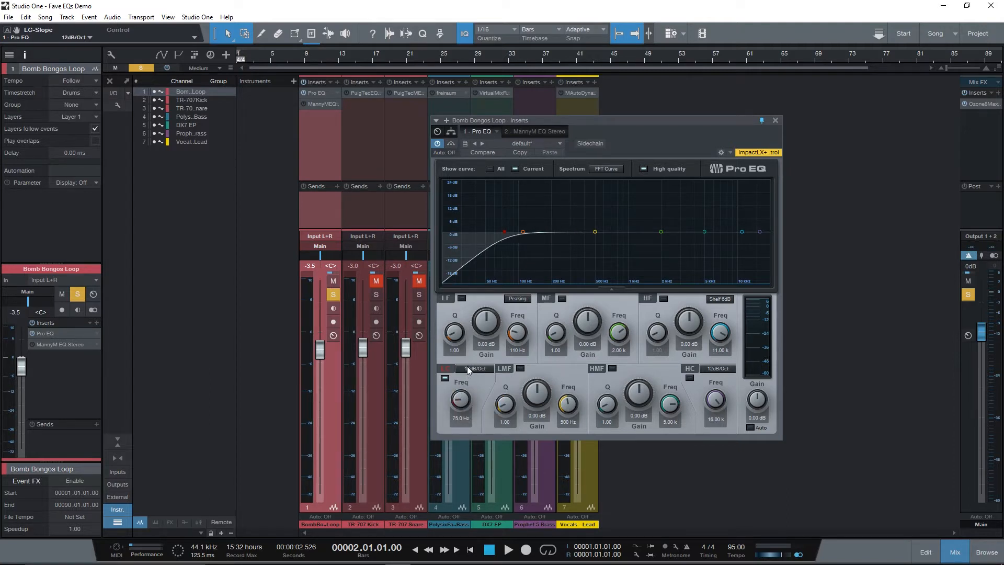
pyautogui.click(470, 369)
pyautogui.click(479, 400)
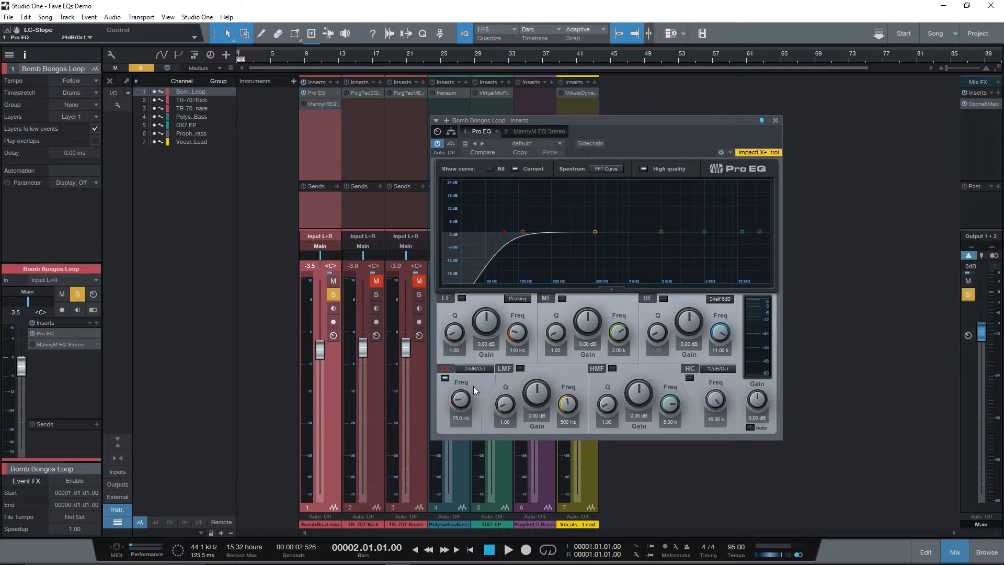
# Step: Lower the low-cut frequency to 20.0 Hz and restart playback, toggling the filter off and back on
pyautogui.moveTo(467, 402); pyautogui.dragTo(467, 431)
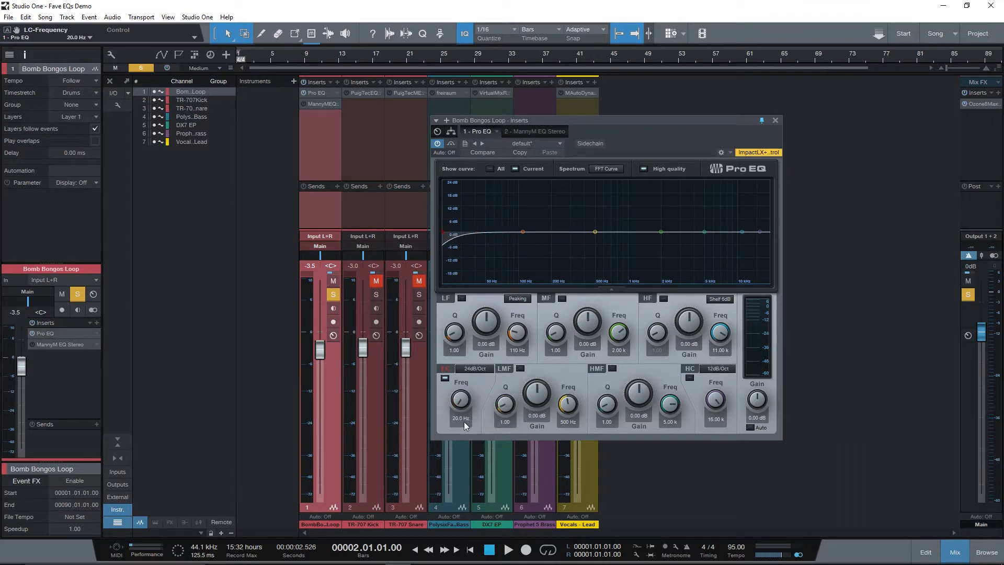
pyautogui.click(445, 377)
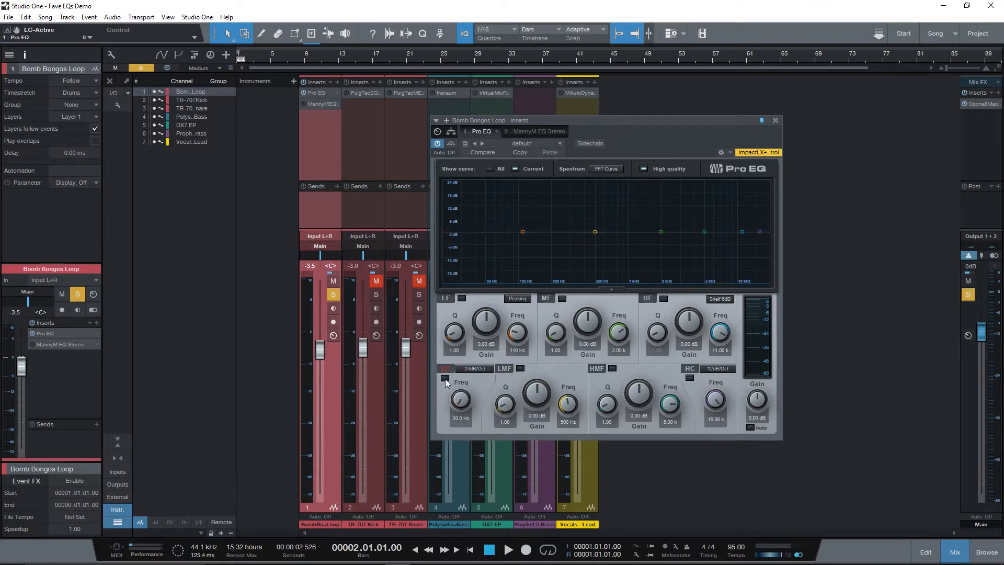
pyautogui.press('space')
pyautogui.click(444, 378)
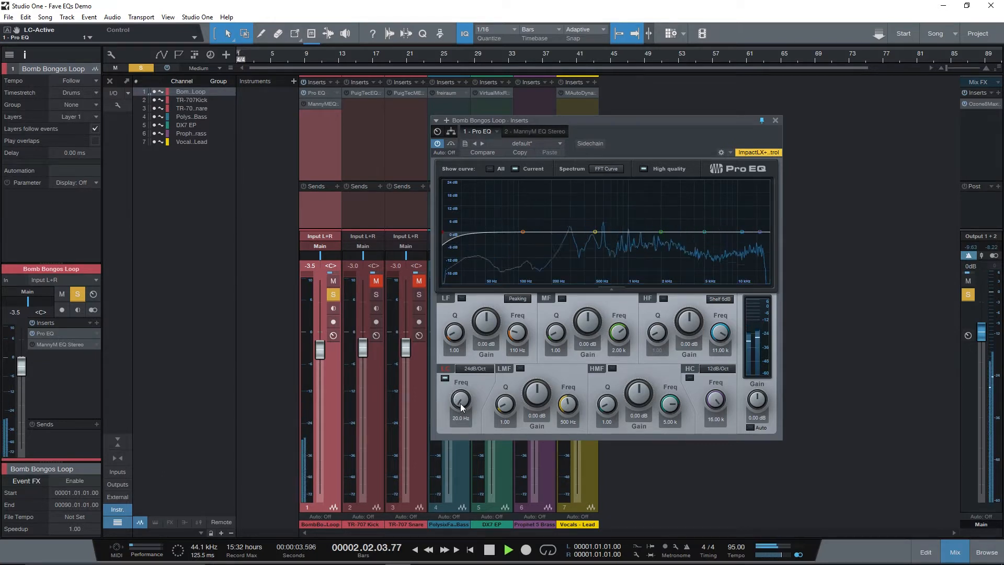
# Step: Sweep the low-cut frequency up to about 37 Hz by ear, compare with the filter bypassed, and set it to 27.3 Hz
pyautogui.moveTo(461, 406); pyautogui.dragTo(461, 392)
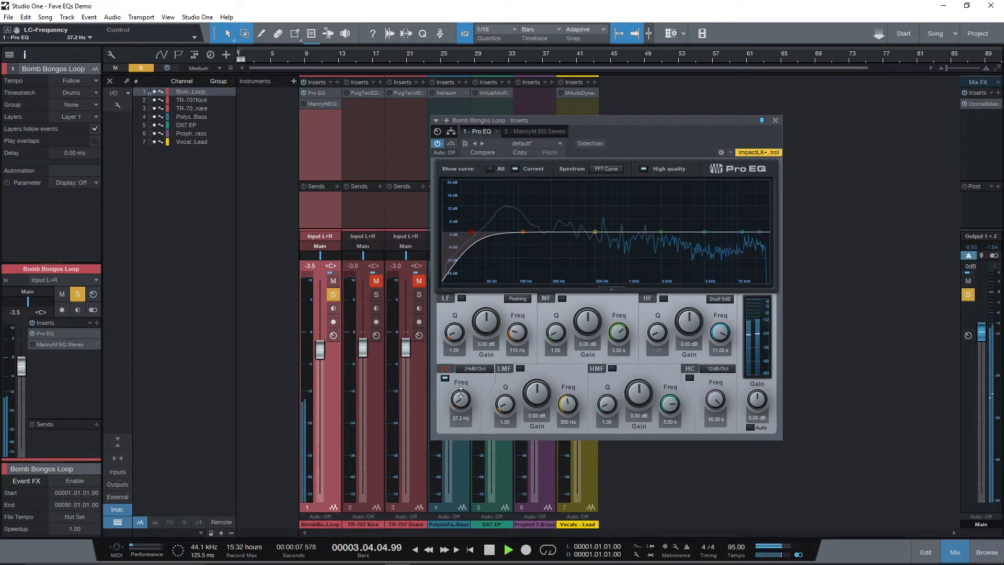
pyautogui.moveTo(460, 393); pyautogui.dragTo(460, 395)
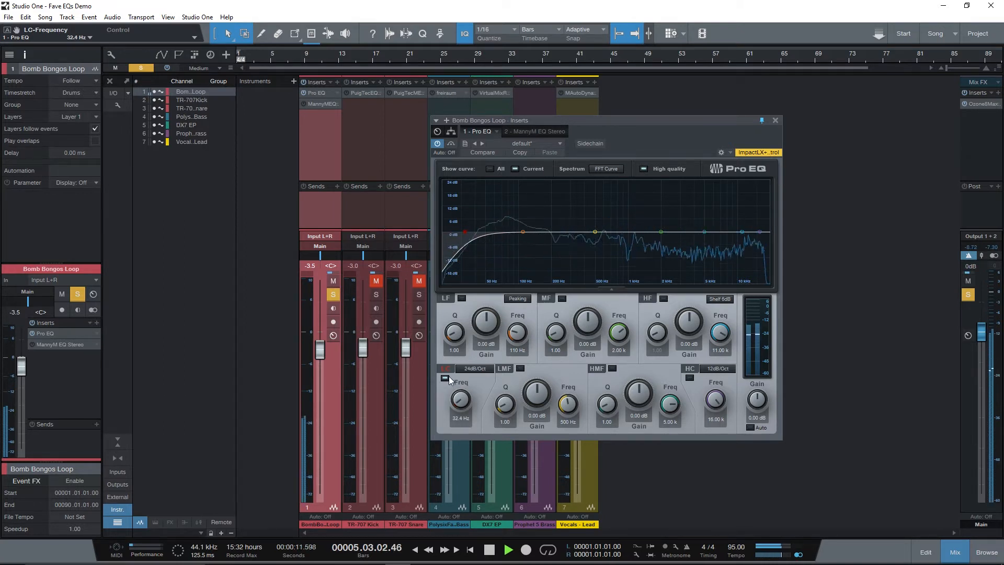
pyautogui.click(445, 378)
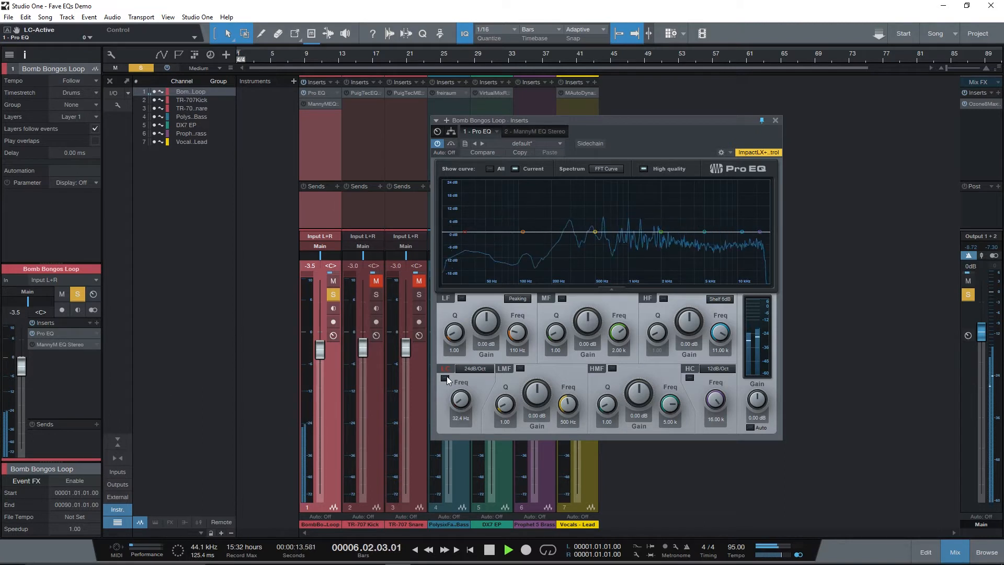
pyautogui.click(445, 378)
pyautogui.moveTo(461, 395); pyautogui.dragTo(460, 399)
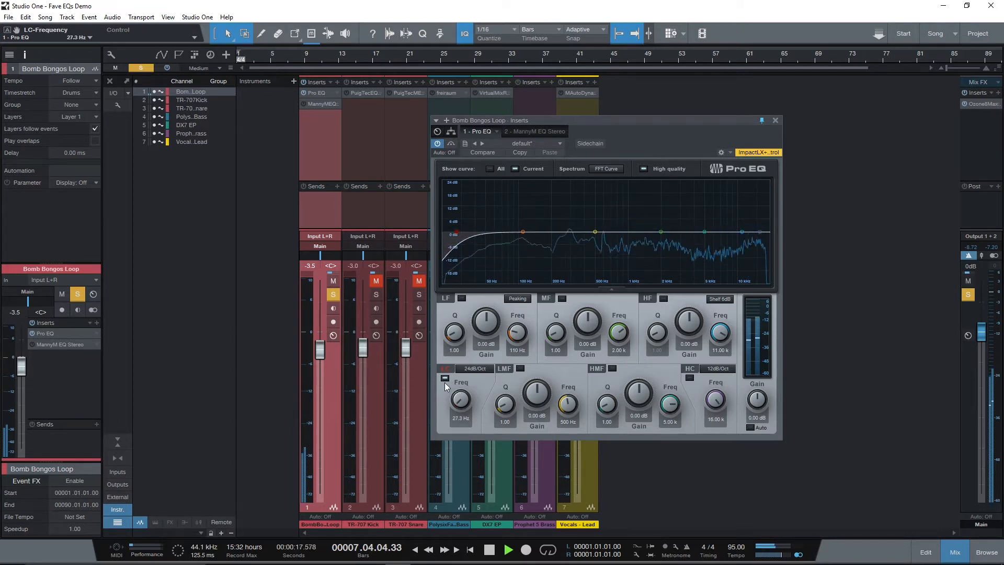
# Step: Compare the bongo loop with the low-cut filter off and on, then stop playback
pyautogui.click(445, 378)
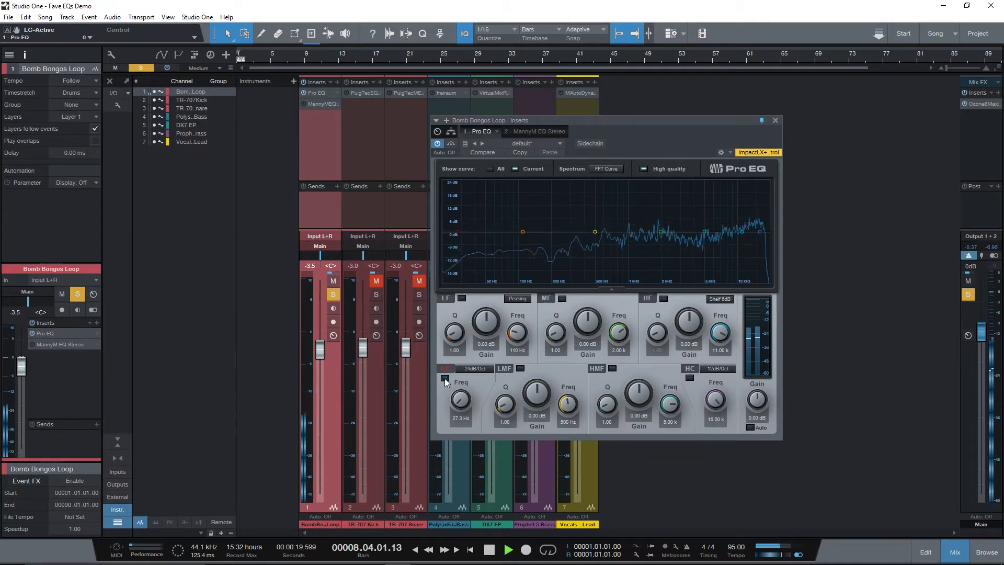
pyautogui.click(444, 378)
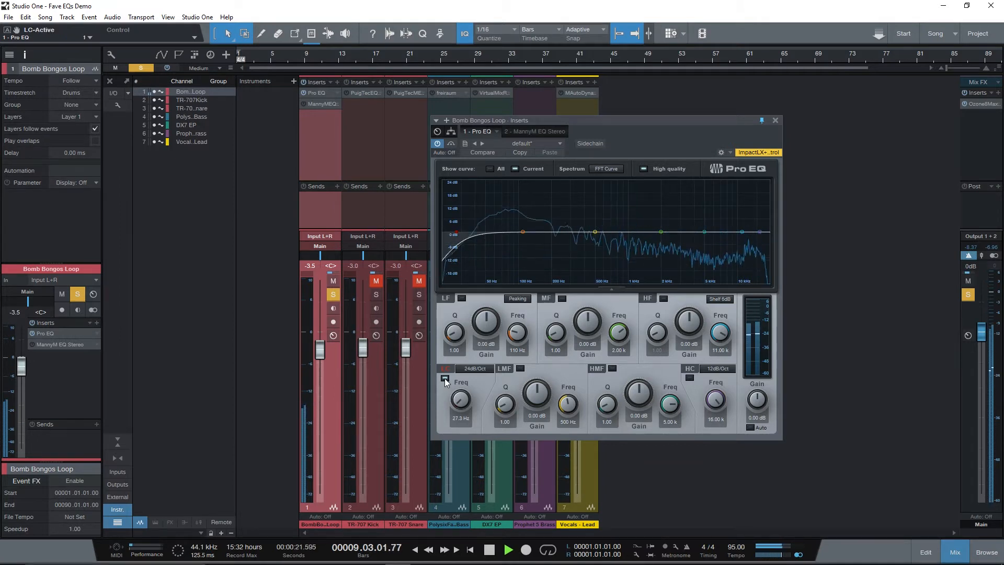
pyautogui.press('space')
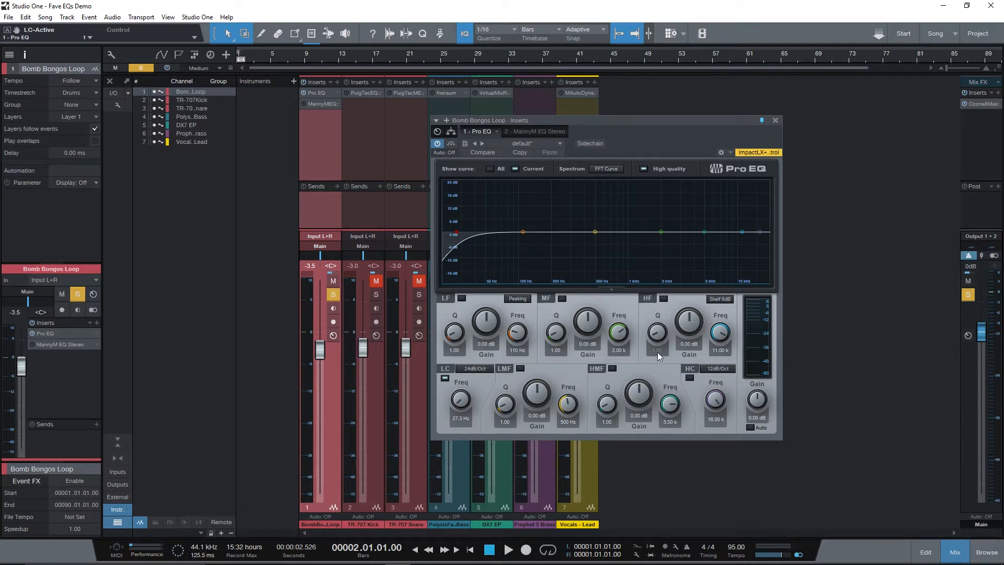
# Step: Try the Peaking type on the HF band and return it to Shelf 6dB
pyautogui.click(720, 299)
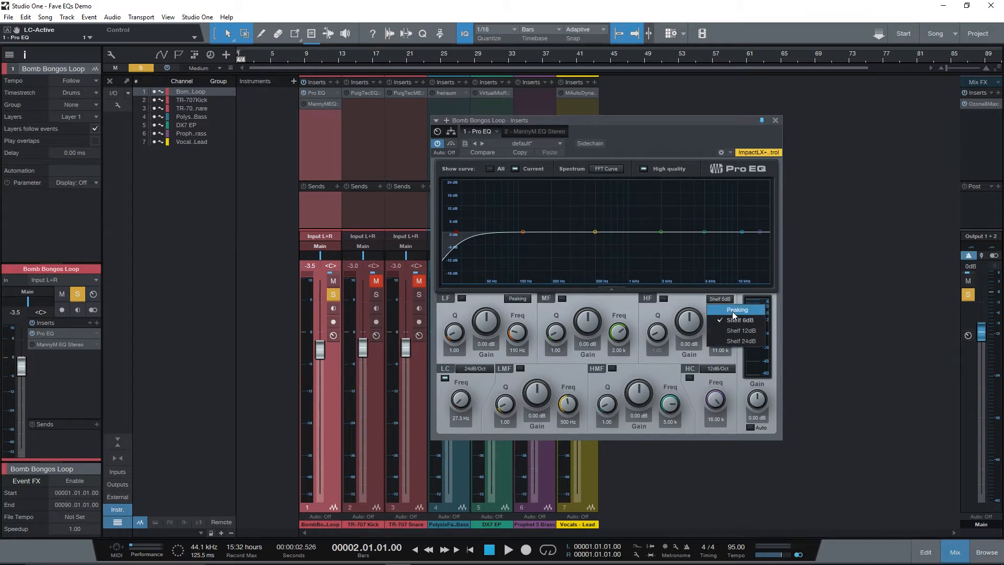
pyautogui.click(734, 311)
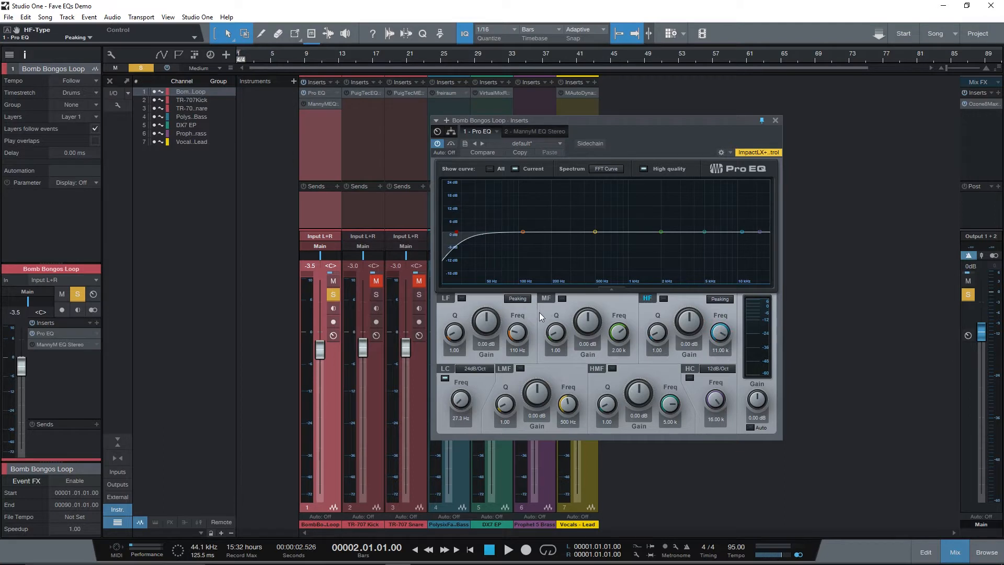
pyautogui.click(721, 299)
pyautogui.click(721, 320)
# Step: Adjust the HF shelf by ear during playback to a 3.76 dB boost at 5.85 kHz, and stop playback
pyautogui.moveTo(689, 330); pyautogui.dragTo(692, 330)
pyautogui.moveTo(742, 231)
pyautogui.mouseDown()
pyautogui.moveTo(717, 238)
pyautogui.moveTo(745, 238)
pyautogui.mouseUp()
pyautogui.press('space')
pyautogui.moveTo(745, 238); pyautogui.dragTo(711, 226)
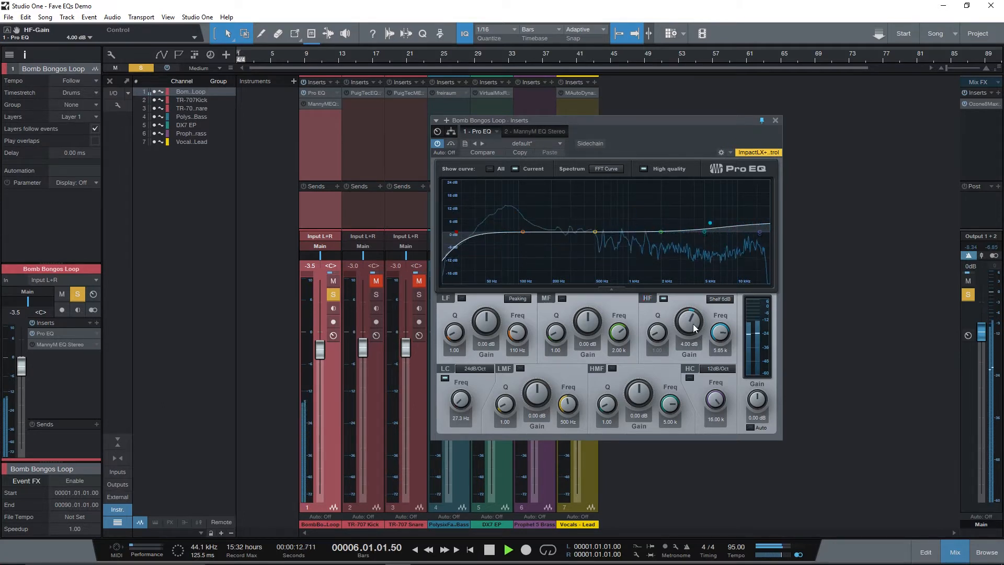
pyautogui.moveTo(692, 324); pyautogui.dragTo(693, 323)
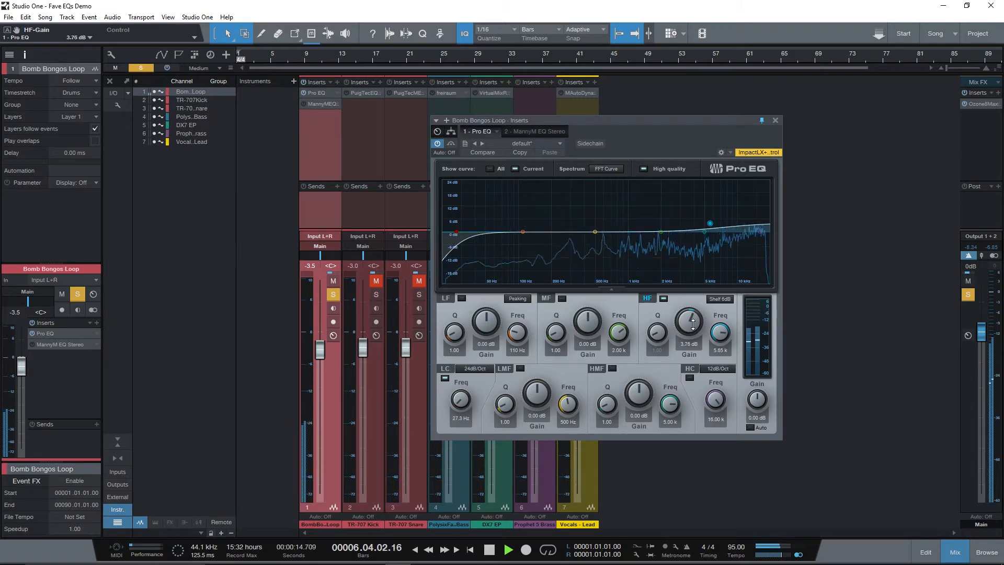
pyautogui.press('space')
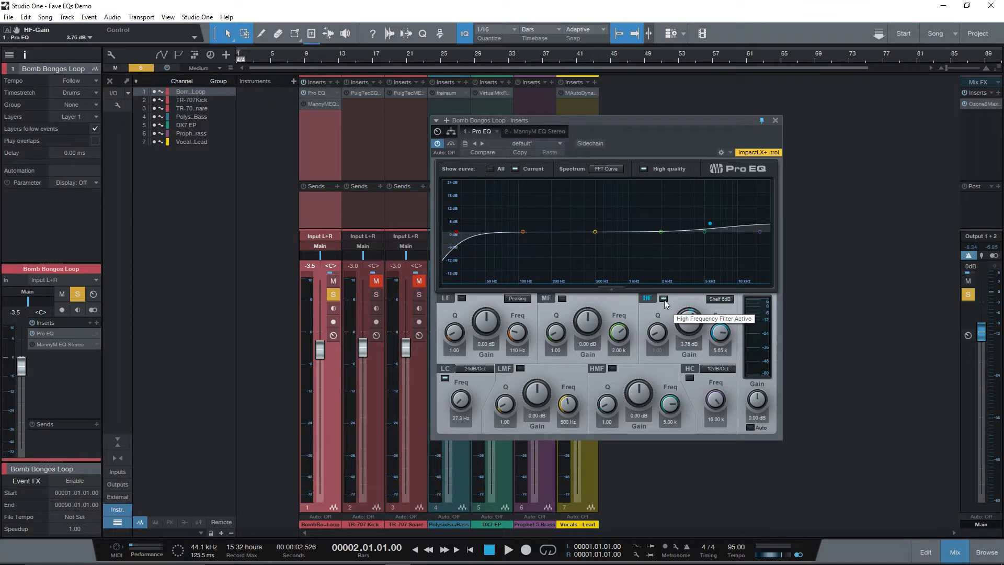
# Step: Compare the bongo loop with the HF shelf off and on during playback
pyautogui.click(664, 299)
pyautogui.press('space')
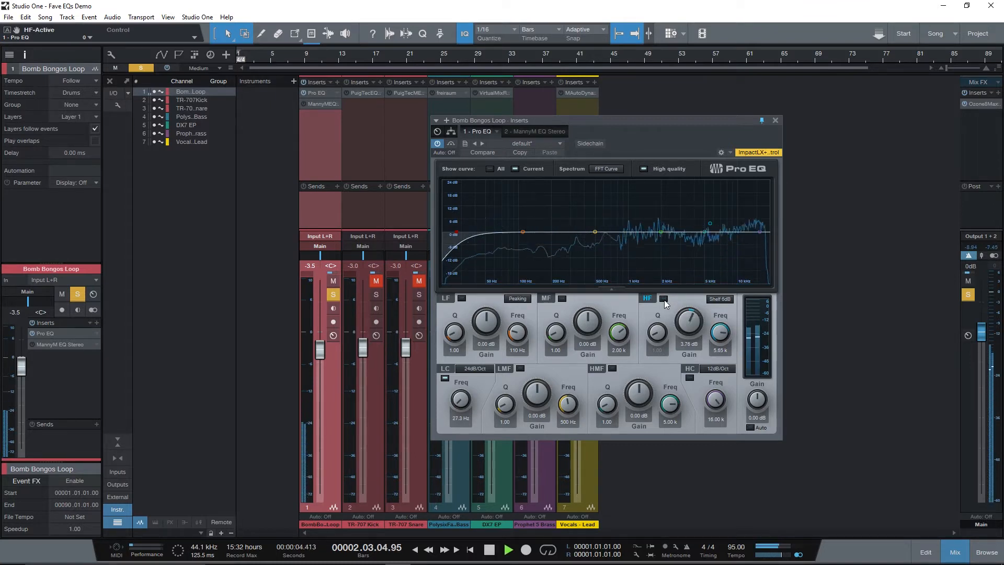
pyautogui.click(664, 299)
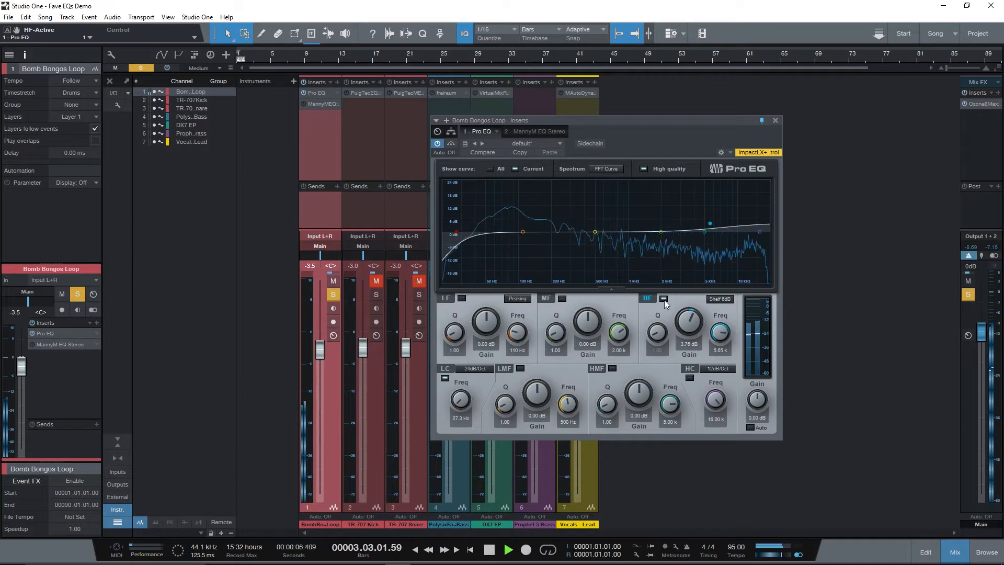
pyautogui.press('space')
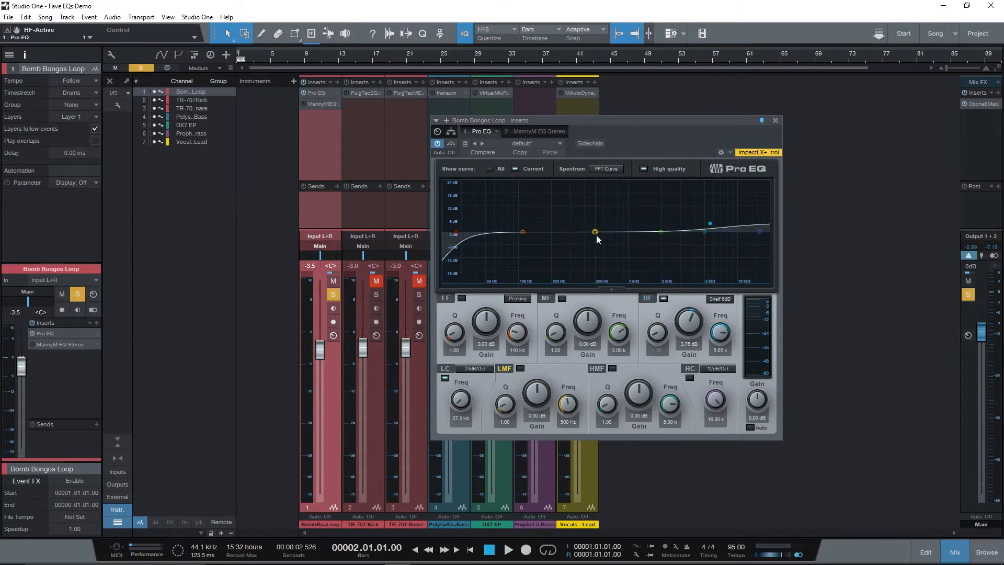
# Step: Boost the LMF band by 7.53 dB at about 567 Hz during playback, then widen and narrow its Q, ending at 2.20
pyautogui.press('space')
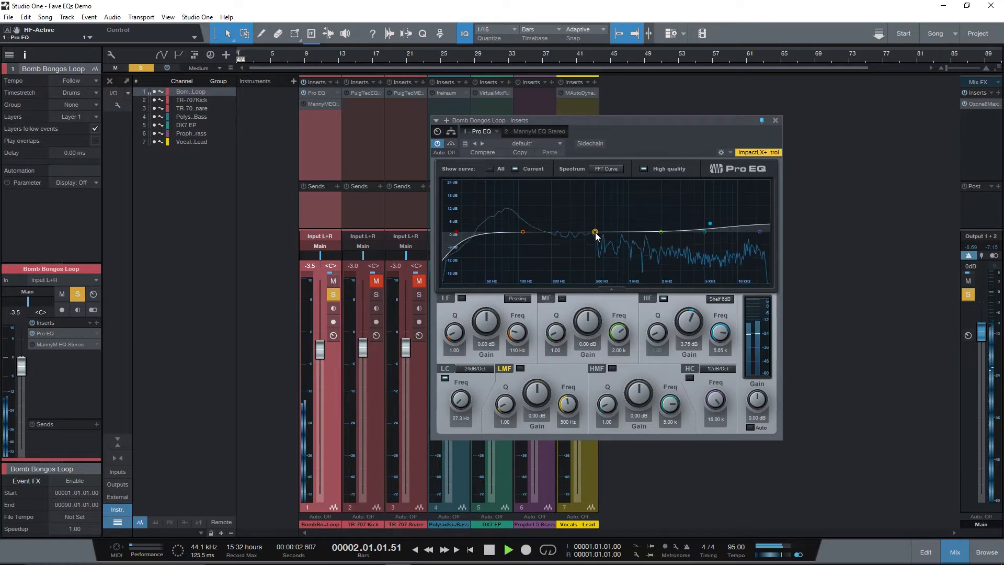
pyautogui.moveTo(595, 233)
pyautogui.mouseDown()
pyautogui.moveTo(595, 216)
pyautogui.moveTo(603, 240)
pyautogui.moveTo(602, 220)
pyautogui.mouseUp()
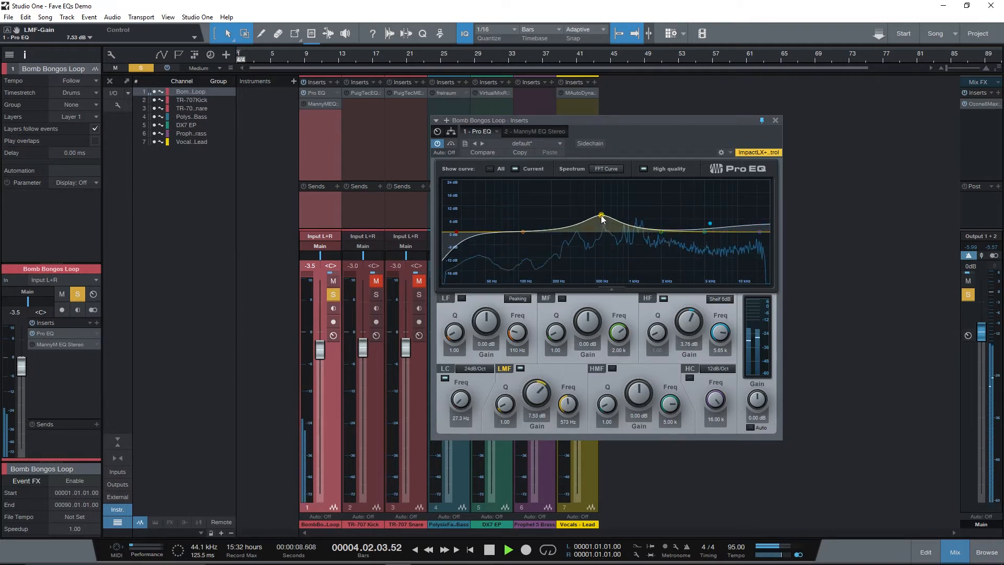
pyautogui.scroll(-5, 601, 220)
pyautogui.scroll(6, 601, 220)
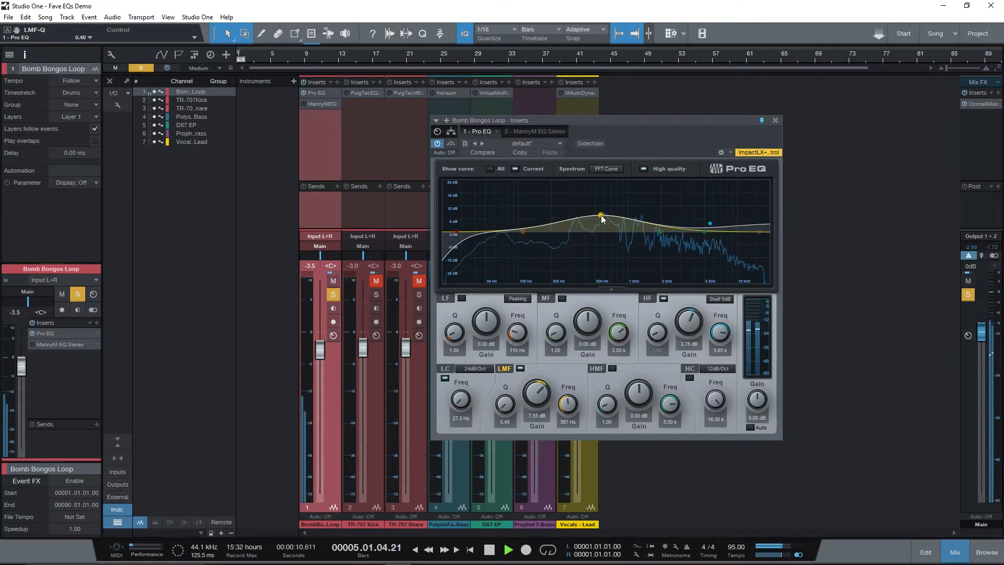
pyautogui.scroll(2, 602, 219)
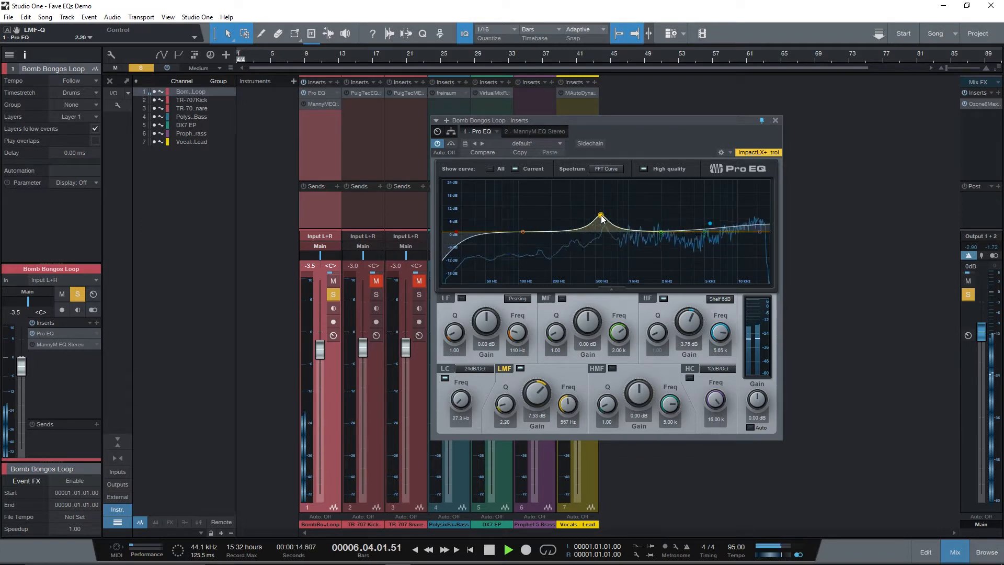
# Step: Restart playback and move the LMF band to a gentle cut of -1.18 dB at 338 Hz
pyautogui.press('space')
pyautogui.press('space')
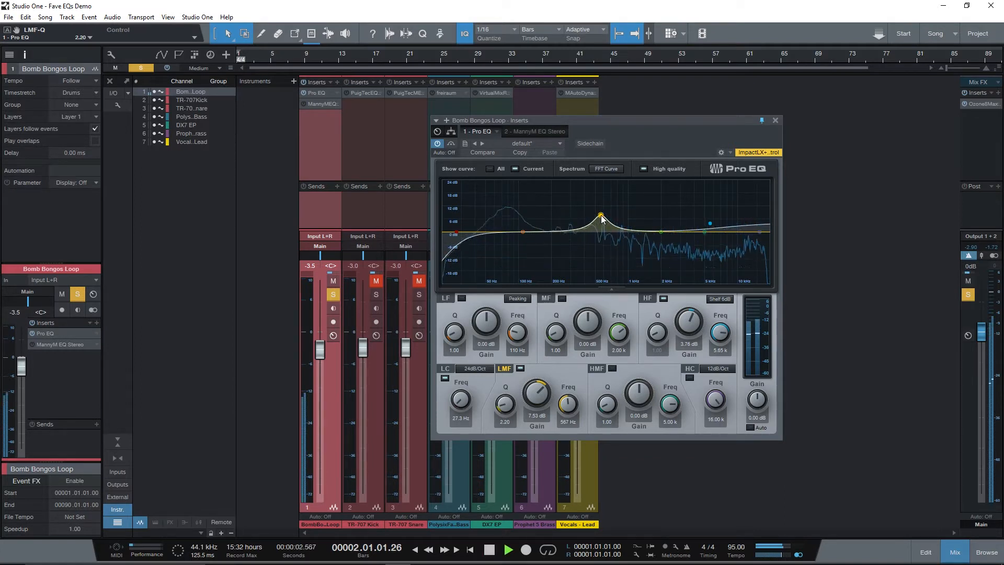
pyautogui.moveTo(601, 219); pyautogui.dragTo(577, 238)
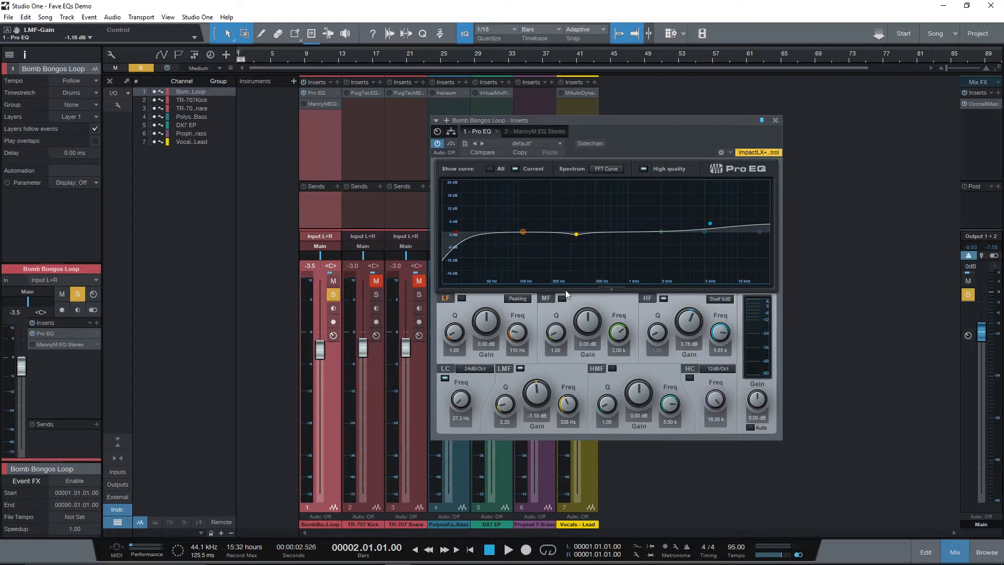
# Step: Compare the bongo loop with the LMF cut off and on, then stop playback
pyautogui.click(519, 368)
pyautogui.press('space')
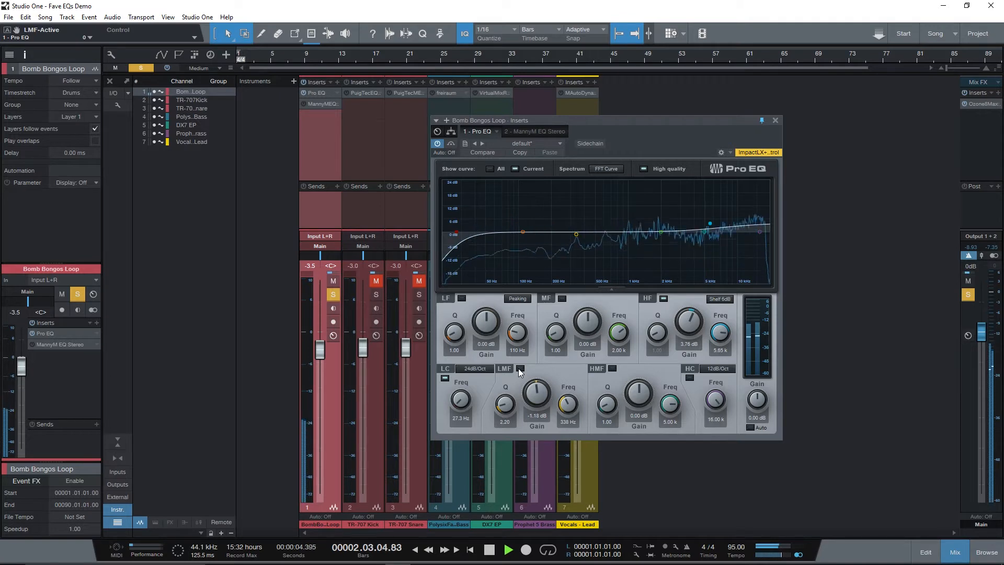
pyautogui.click(520, 368)
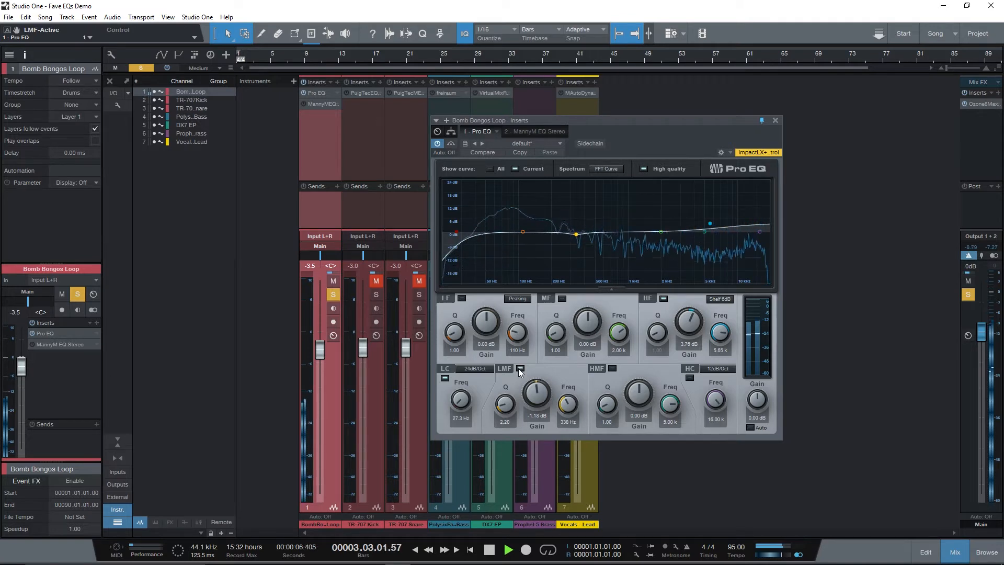
pyautogui.press('space')
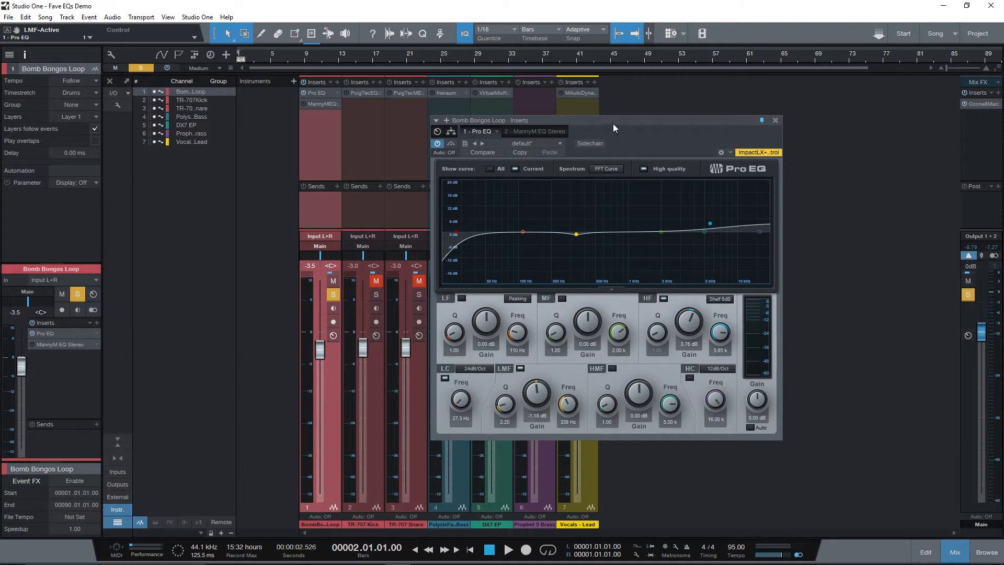
pyautogui.moveTo(612, 124); pyautogui.dragTo(713, 123)
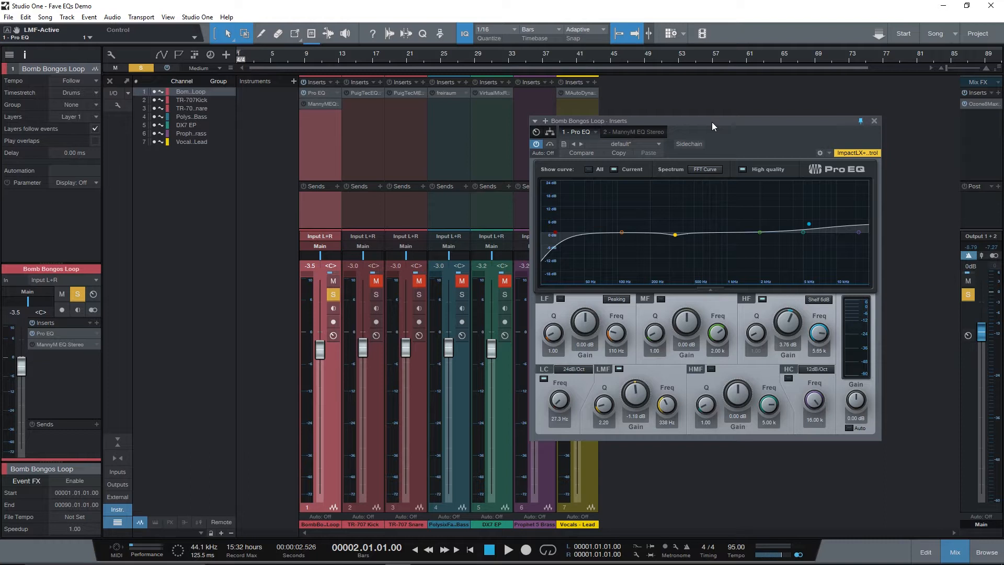
pyautogui.moveTo(711, 121); pyautogui.dragTo(589, 107)
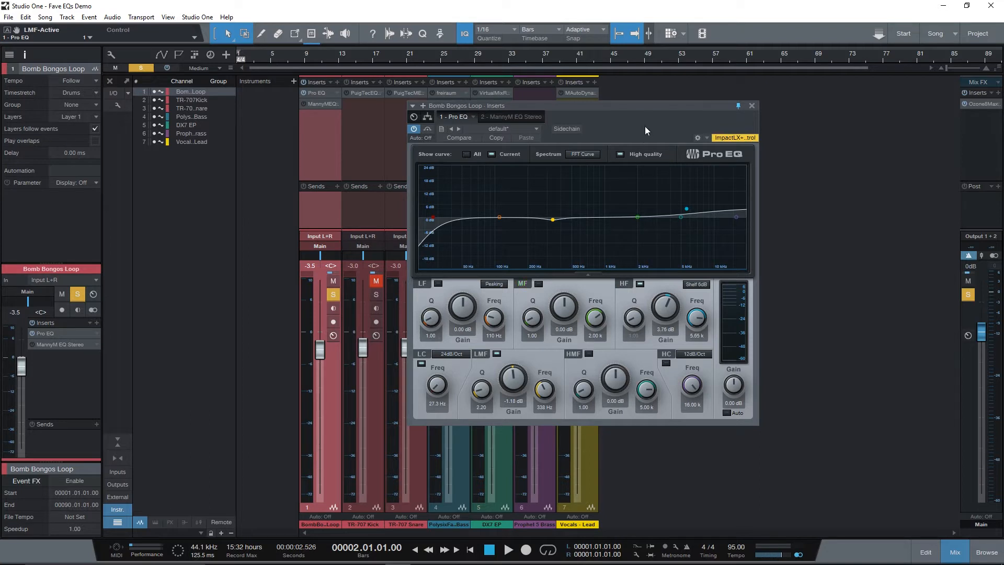
pyautogui.moveTo(644, 107); pyautogui.dragTo(832, 101)
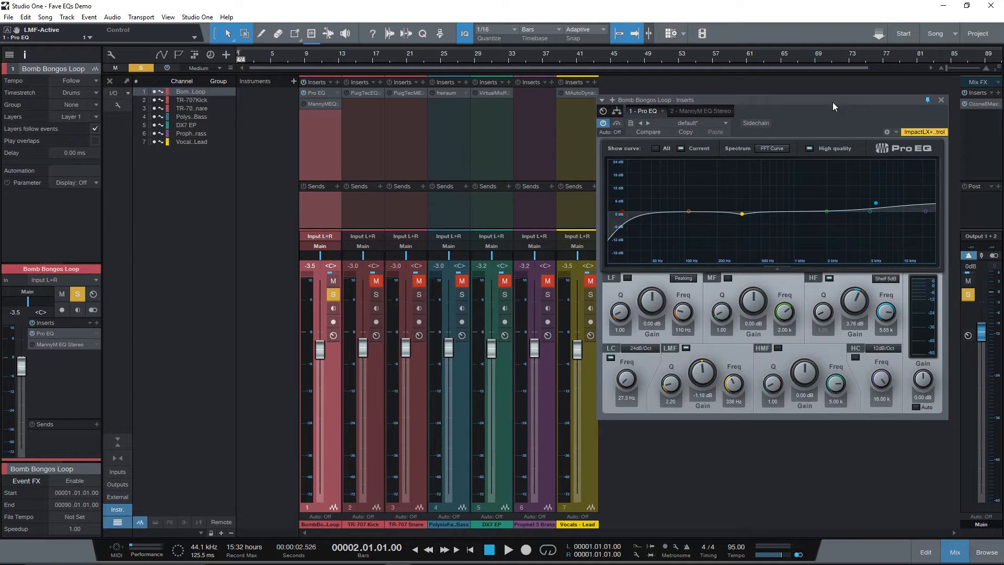
pyautogui.moveTo(833, 102); pyautogui.dragTo(575, 127)
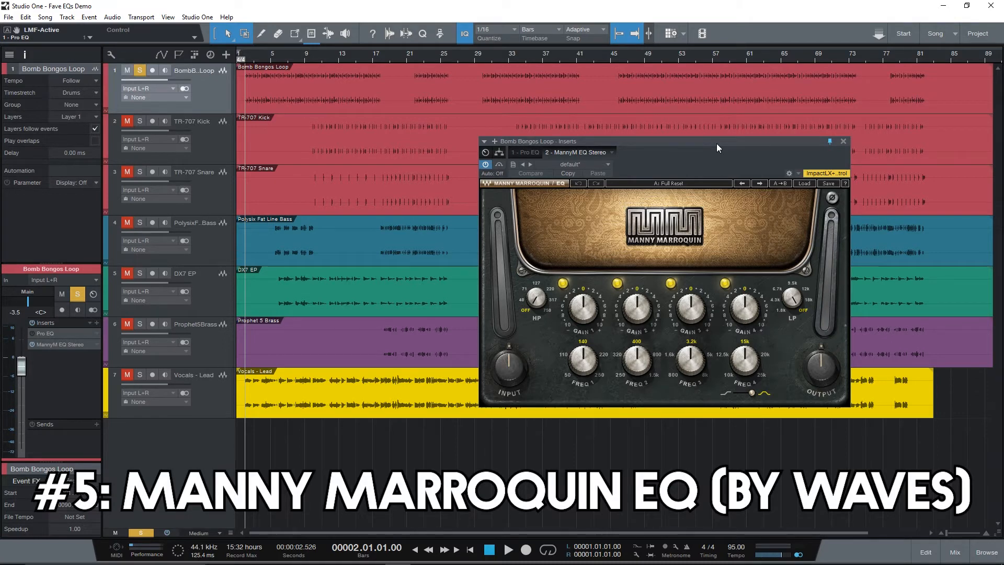
pyautogui.moveTo(717, 147); pyautogui.dragTo(634, 129)
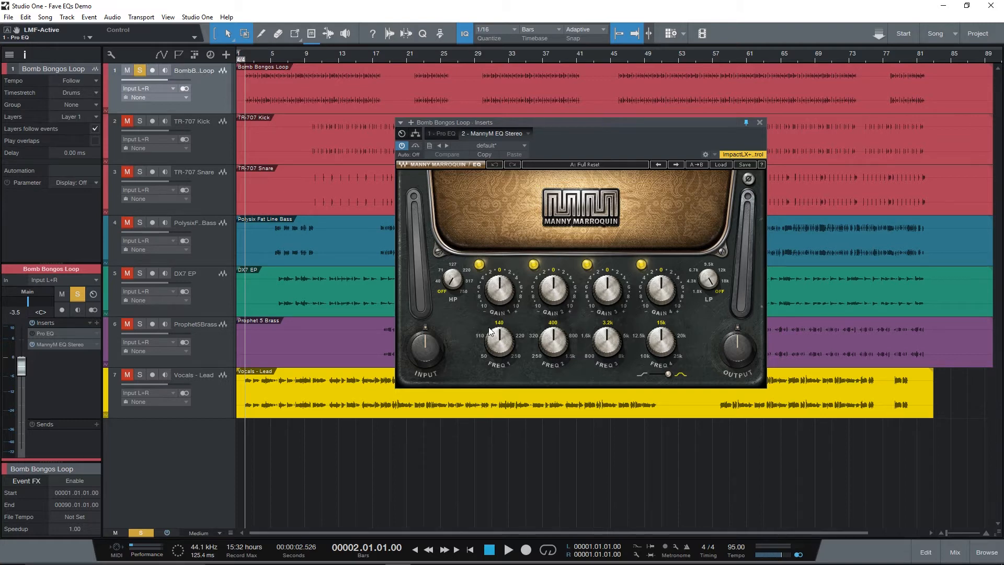
# Step: Try Band 1's frequency selector and return it to 140 Hz, then check the frequency selectors of Bands 2 and 3
pyautogui.click(500, 341)
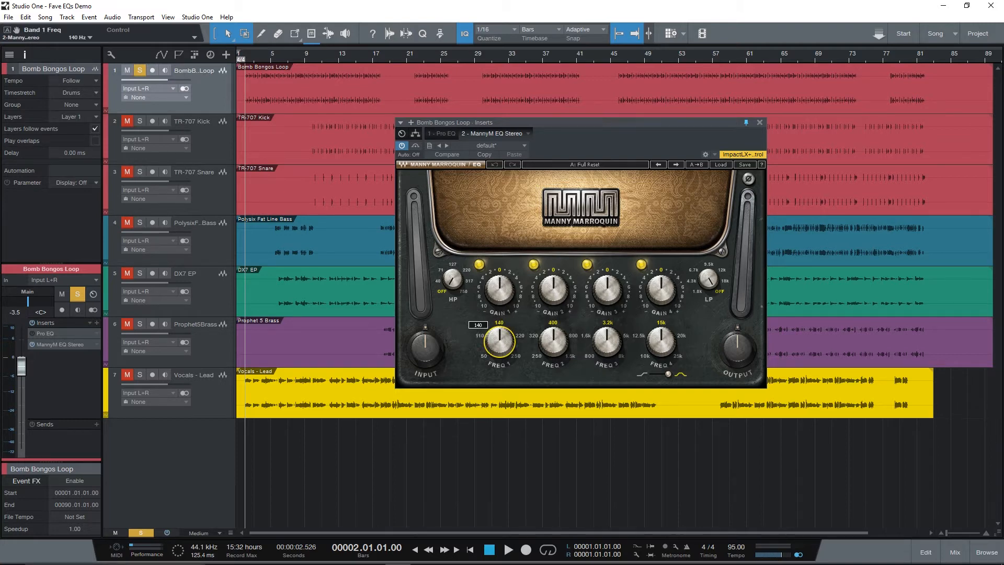
pyautogui.moveTo(498, 341); pyautogui.dragTo(498, 364)
pyautogui.moveTo(499, 341)
pyautogui.mouseDown()
pyautogui.moveTo(499, 323)
pyautogui.moveTo(501, 369)
pyautogui.moveTo(495, 349)
pyautogui.mouseUp()
pyautogui.click(555, 344)
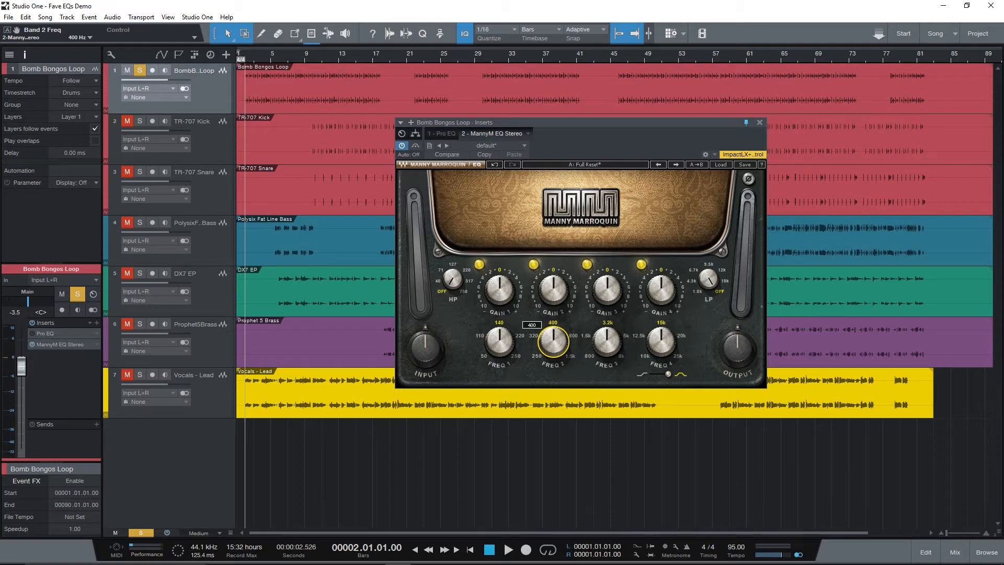
pyautogui.moveTo(553, 341)
pyautogui.mouseDown()
pyautogui.moveTo(553, 361)
pyautogui.moveTo(553, 341)
pyautogui.mouseUp()
pyautogui.click(607, 341)
# Step: Set Band 4's frequency to 10 kHz and try its shelf/bell switch, leaving it on bell
pyautogui.click(662, 346)
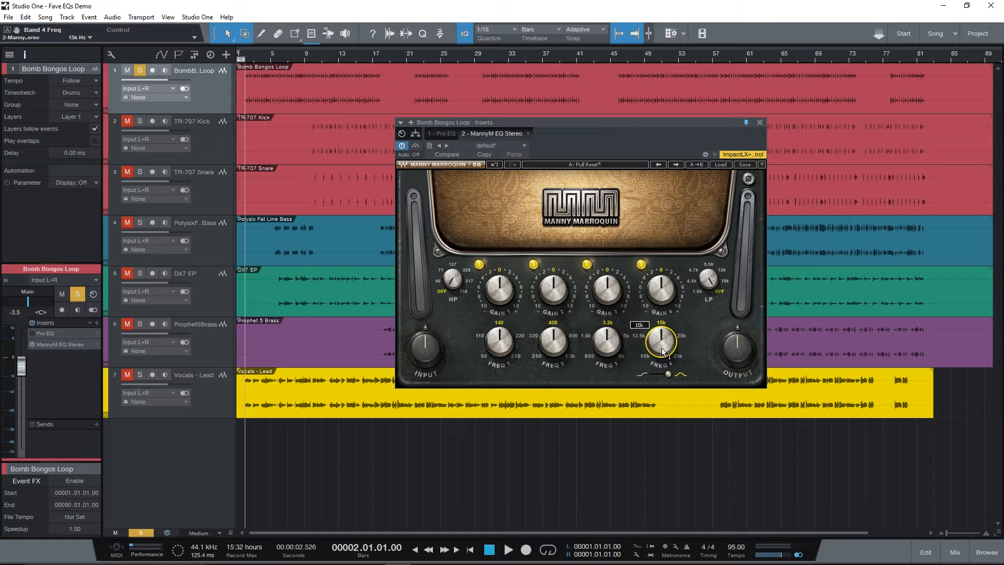
pyautogui.moveTo(660, 351); pyautogui.dragTo(663, 341)
pyautogui.moveTo(668, 374)
pyautogui.mouseDown()
pyautogui.moveTo(660, 374)
pyautogui.moveTo(671, 376)
pyautogui.moveTo(665, 344)
pyautogui.moveTo(659, 390)
pyautogui.mouseUp()
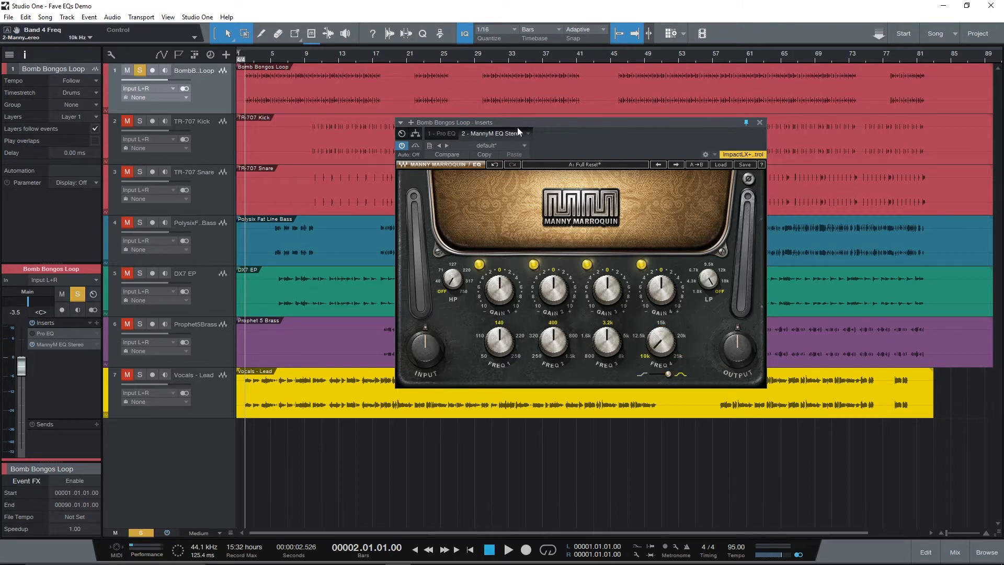
pyautogui.moveTo(553, 126); pyautogui.dragTo(558, 146)
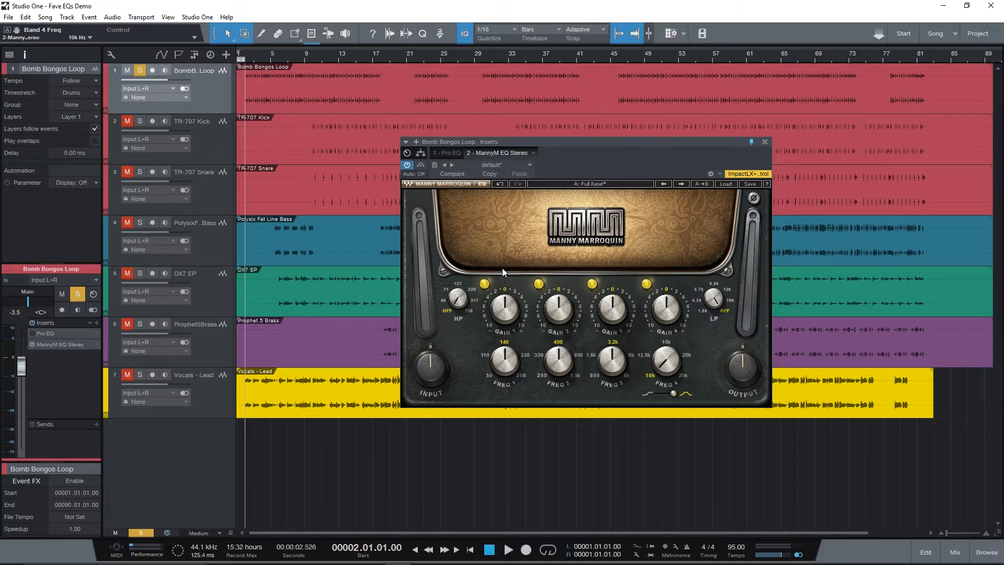
# Step: Set Band 2's frequency to 320 Hz, then try its gain and reset the gain to 0 dB
pyautogui.moveTo(549, 360); pyautogui.dragTo(549, 370)
pyautogui.moveTo(554, 313); pyautogui.dragTo(554, 320)
pyautogui.doubleClick(554, 305)
pyautogui.moveTo(571, 141); pyautogui.dragTo(578, 109)
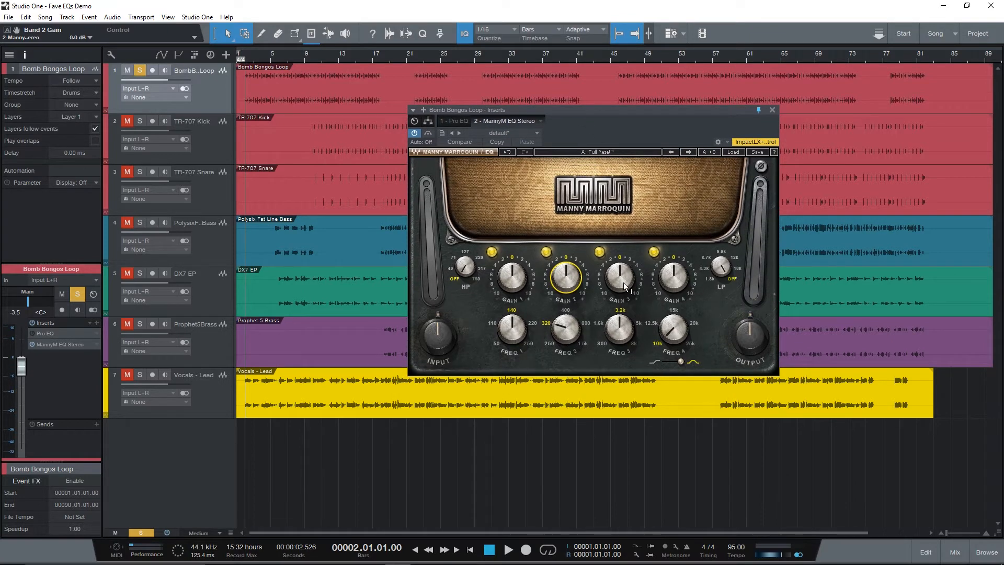
# Step: Raise Band 3's gain to 2.4 dB, then reset it to 0 dB
pyautogui.moveTo(622, 281); pyautogui.dragTo(623, 276)
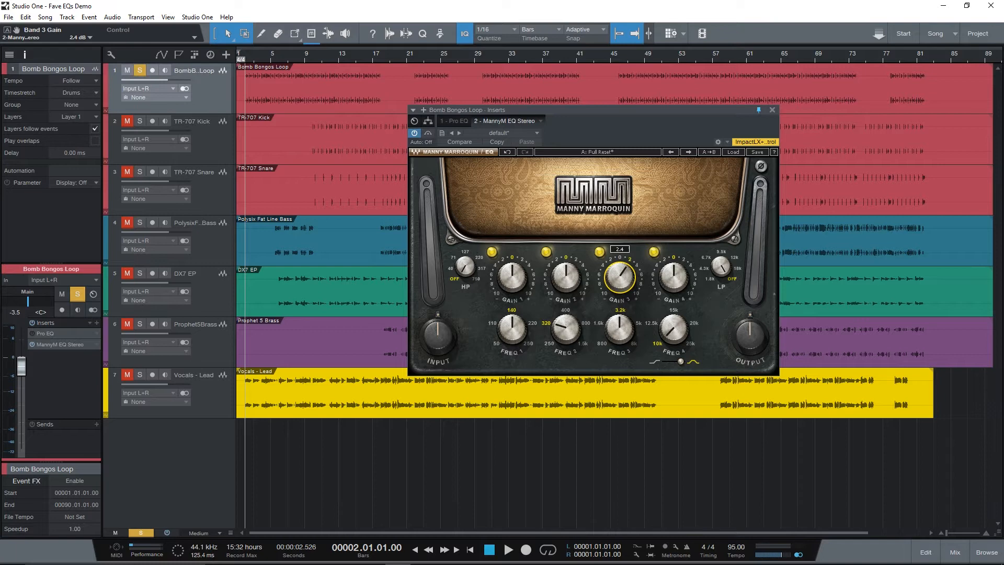
pyautogui.keyDown('alt'); pyautogui.click(624, 286); pyautogui.keyUp('alt')
pyautogui.moveTo(599, 111); pyautogui.dragTo(629, 109)
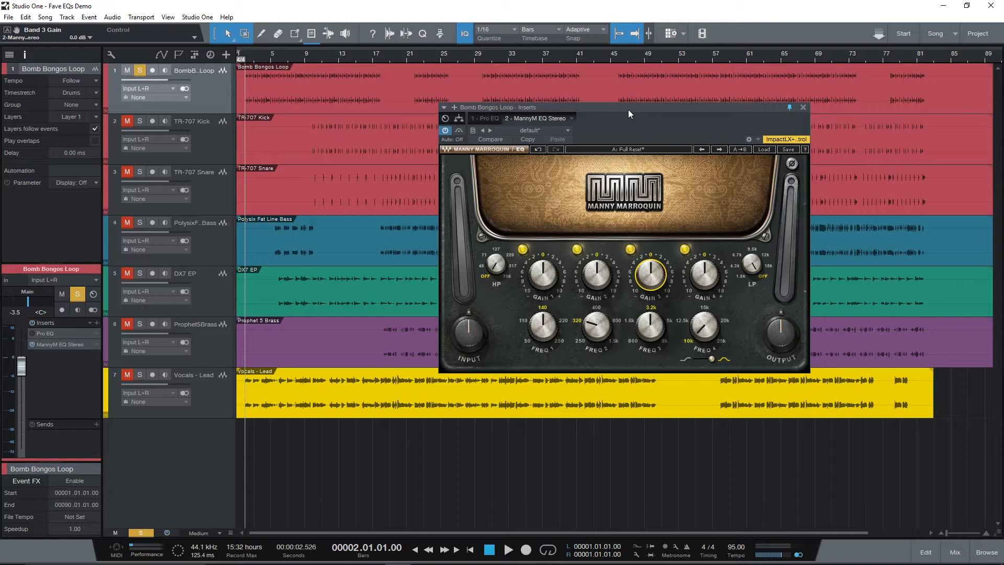
pyautogui.moveTo(628, 108); pyautogui.dragTo(578, 127)
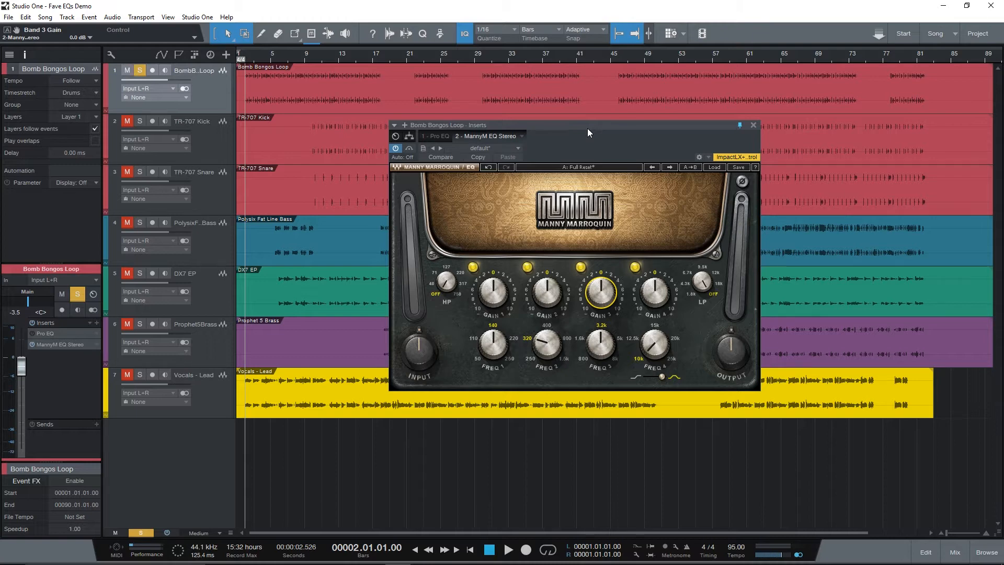
pyautogui.moveTo(588, 128); pyautogui.dragTo(588, 144)
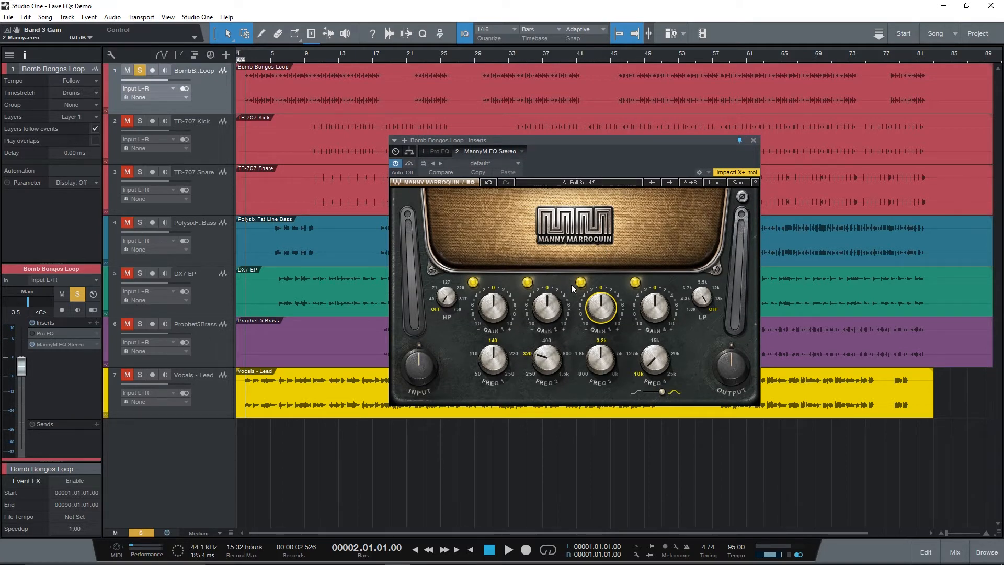
# Step: Set Band 4's frequency to 25 kHz, then start playback and engage the high-pass filter at its lowest setting
pyautogui.moveTo(660, 360); pyautogui.dragTo(674, 371)
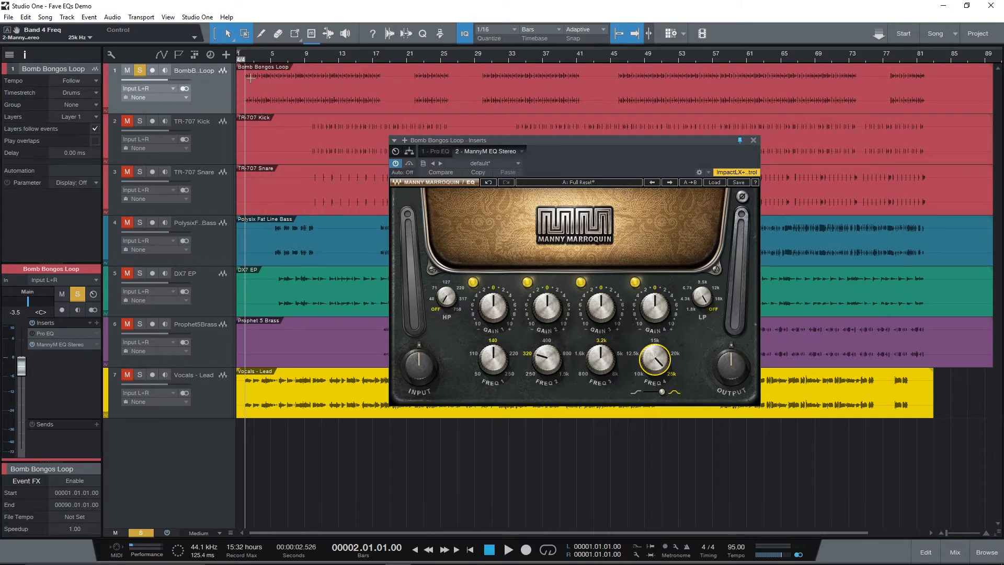
pyautogui.press('space')
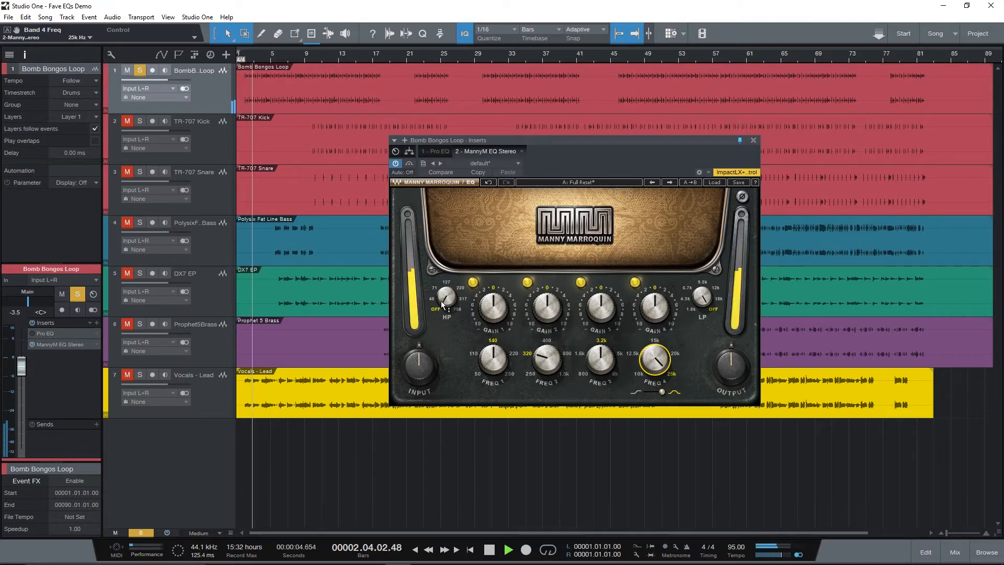
pyautogui.moveTo(441, 301)
pyautogui.mouseDown()
pyautogui.moveTo(440, 309)
pyautogui.moveTo(441, 300)
pyautogui.mouseUp()
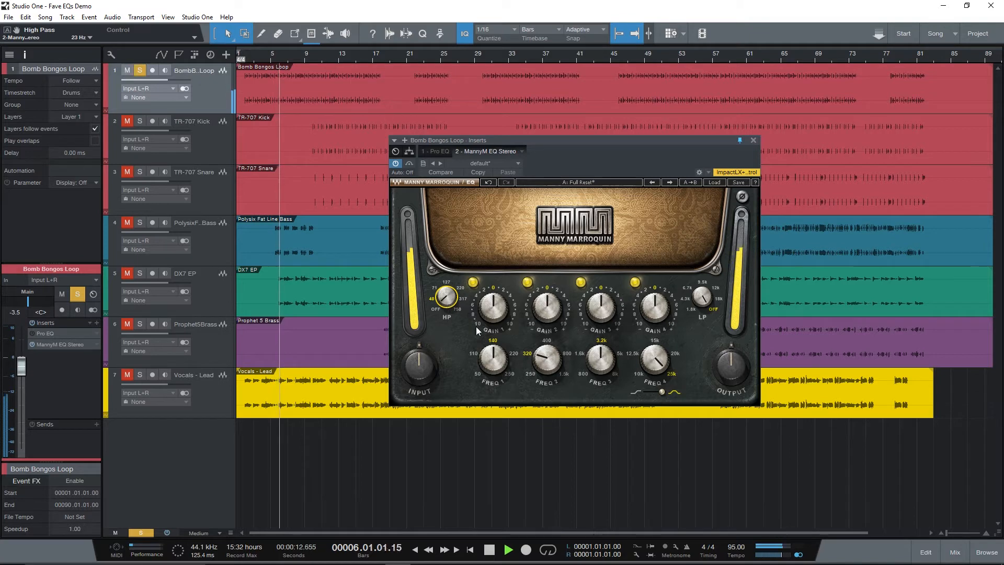
# Step: Switch Band 4 to a shelf and boost it by 5.2 dB, then compare the loop with the band off and on
pyautogui.moveTo(659, 397); pyautogui.dragTo(643, 393)
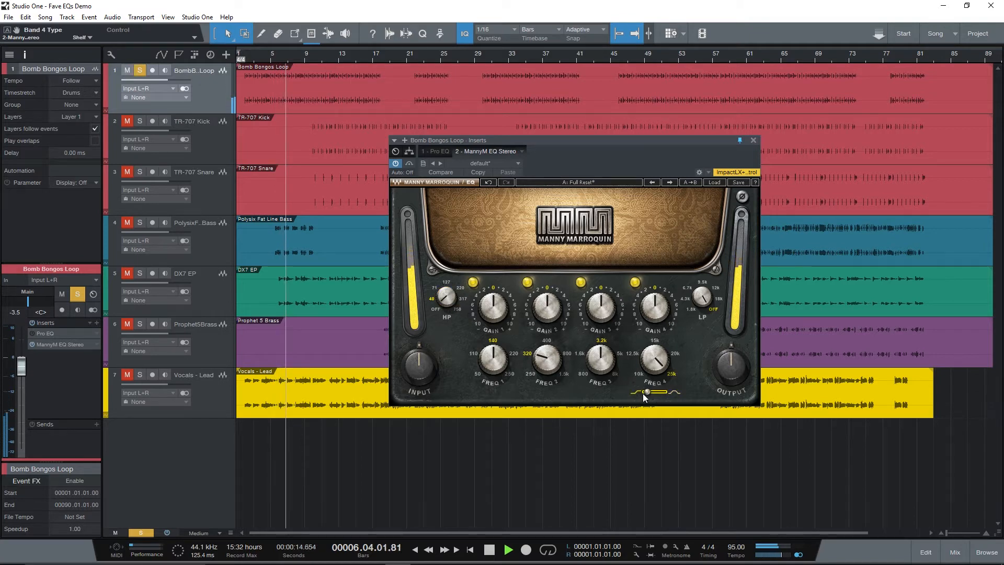
pyautogui.click(648, 318)
pyautogui.moveTo(648, 318); pyautogui.dragTo(648, 291)
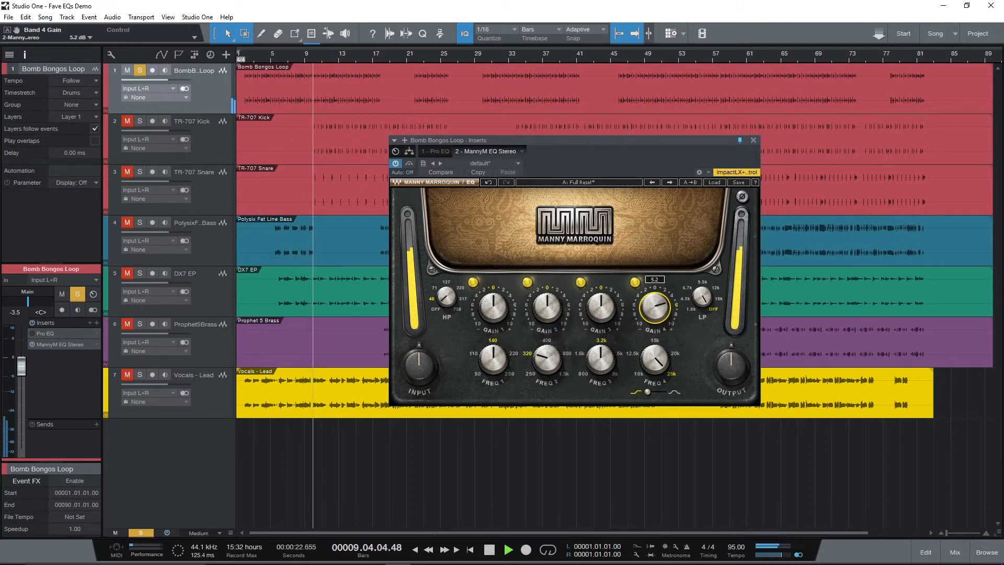
pyautogui.click(635, 282)
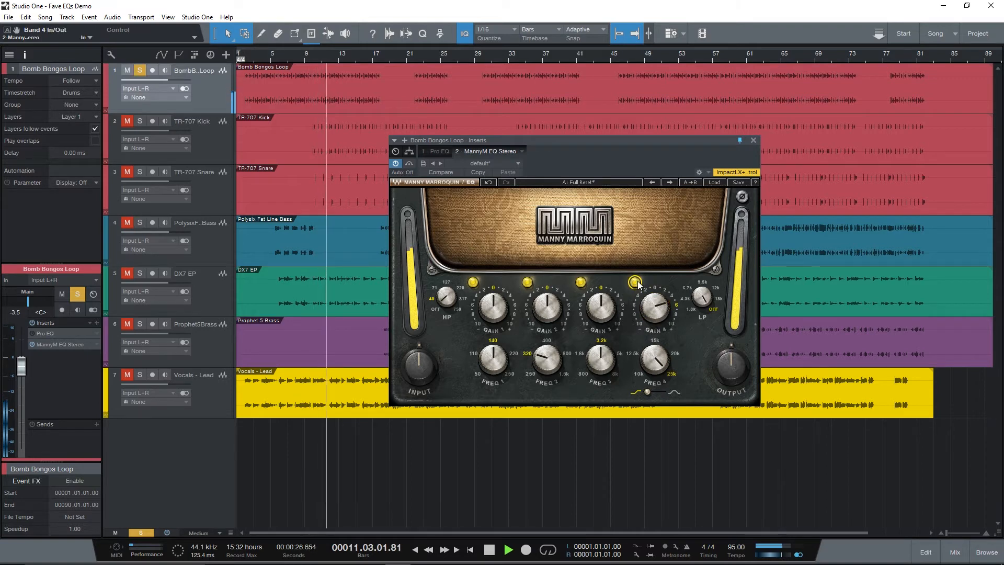
pyautogui.click(635, 283)
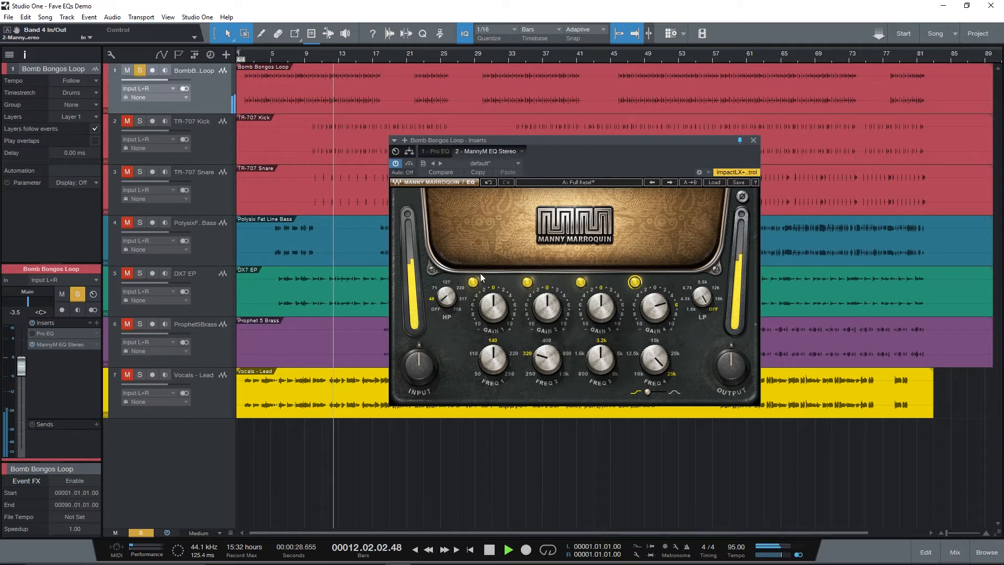
# Step: Set Band 1's frequency to 50 Hz and boost its gain during playback, then stop playback
pyautogui.moveTo(494, 360); pyautogui.dragTo(493, 390)
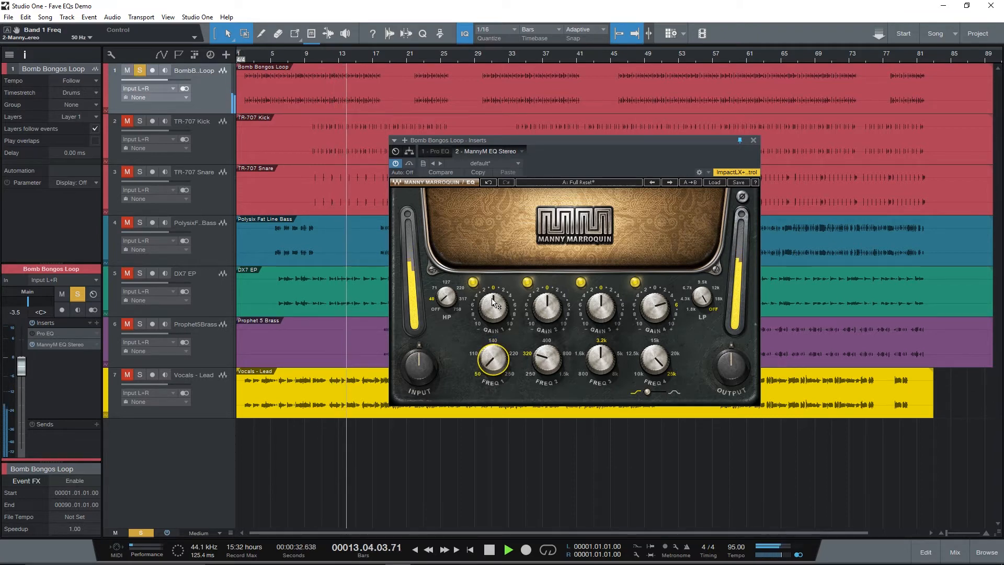
pyautogui.moveTo(491, 314); pyautogui.dragTo(492, 299)
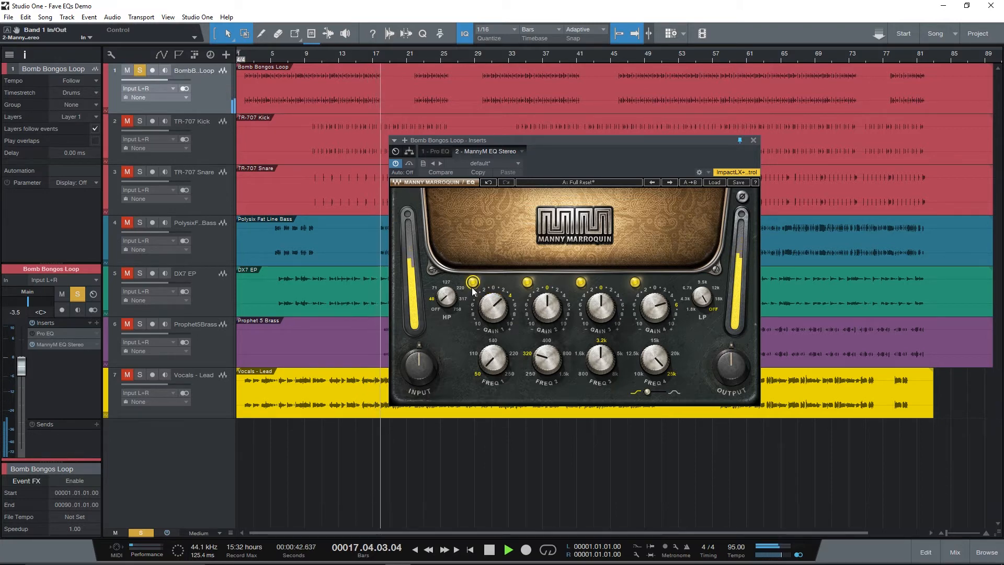
pyautogui.press('space')
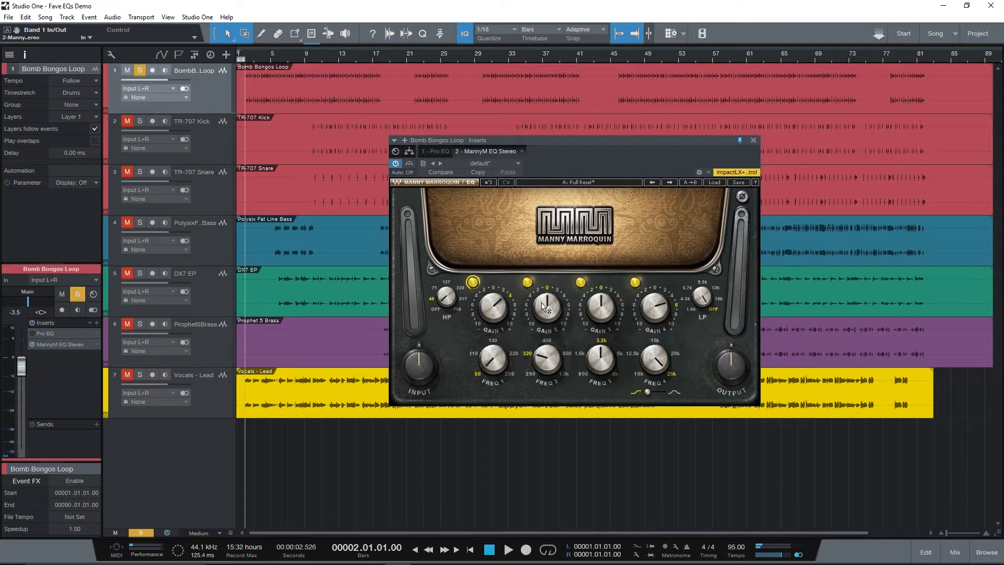
# Step: Restart playback and boost Band 3 at 5 kHz by 2.6 dB, then stop and lower its gain to 2.0 dB
pyautogui.press('space')
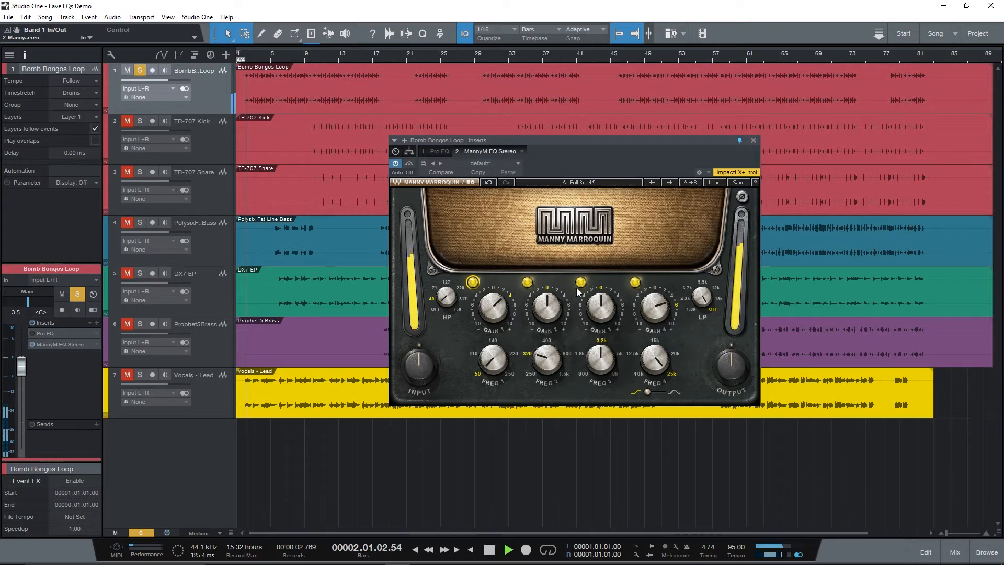
pyautogui.moveTo(598, 302); pyautogui.dragTo(598, 291)
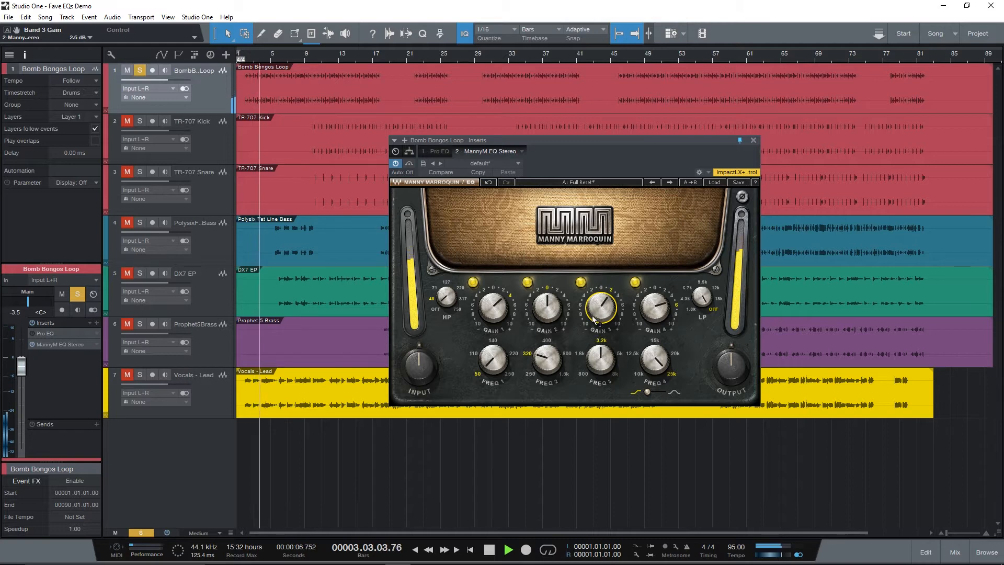
pyautogui.moveTo(598, 347); pyautogui.dragTo(597, 310)
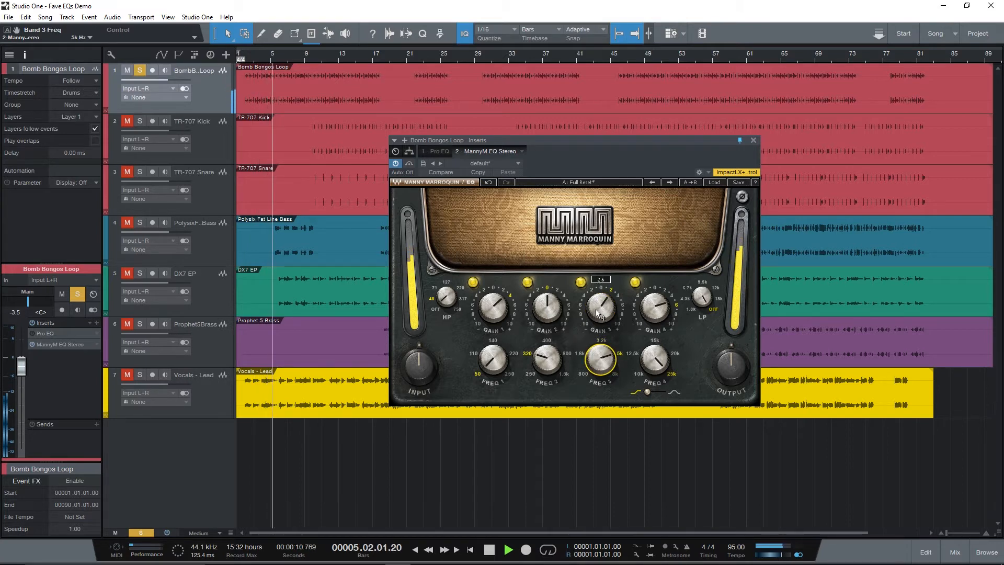
pyautogui.press('space')
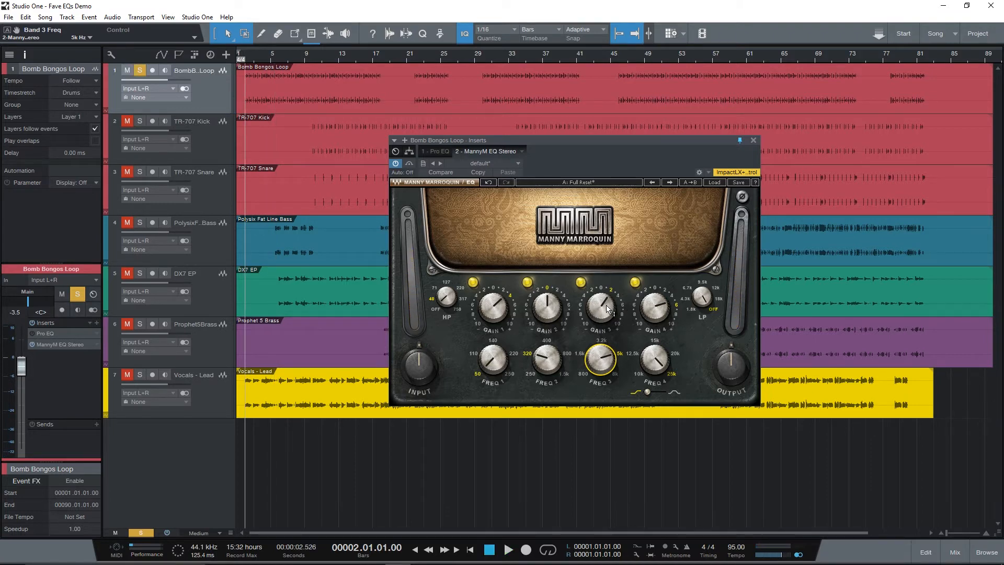
pyautogui.moveTo(606, 305); pyautogui.dragTo(607, 304)
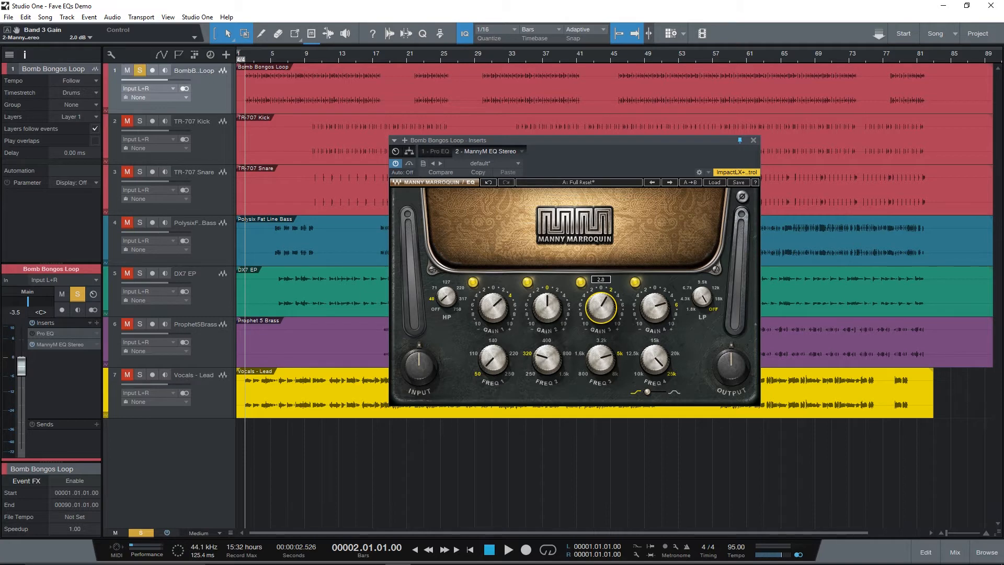
# Step: Compare the loop with Band 3 off and on during playback, then lower the band's gain to 1.5 dB and stop
pyautogui.click(581, 282)
pyautogui.press('space')
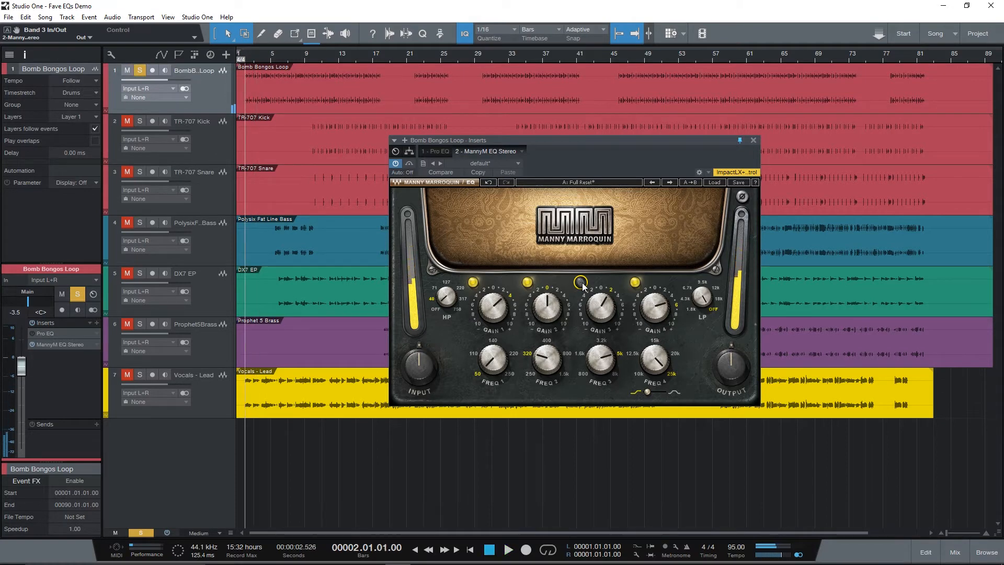
pyautogui.click(581, 283)
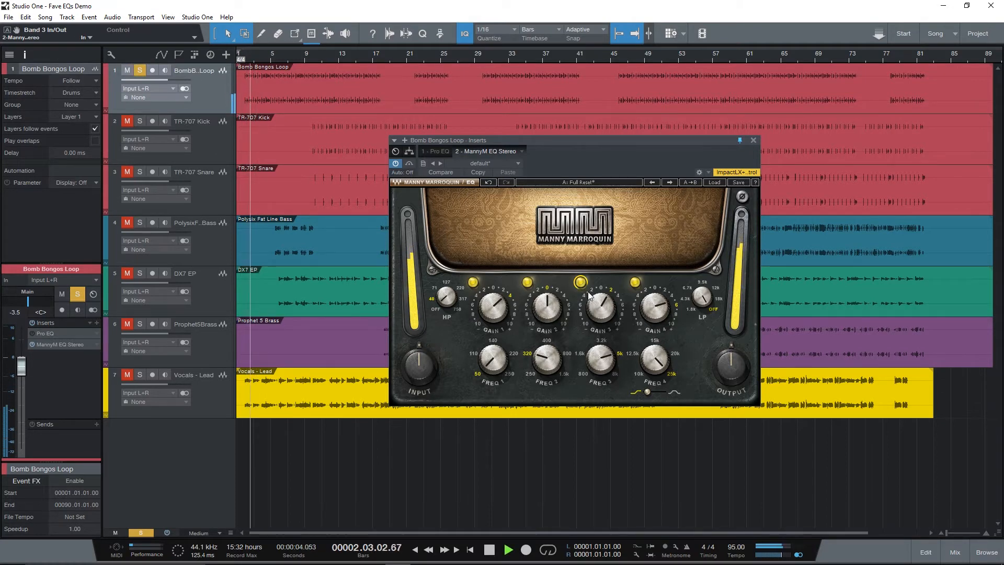
pyautogui.moveTo(601, 307); pyautogui.dragTo(601, 310)
pyautogui.press('space')
pyautogui.moveTo(603, 357)
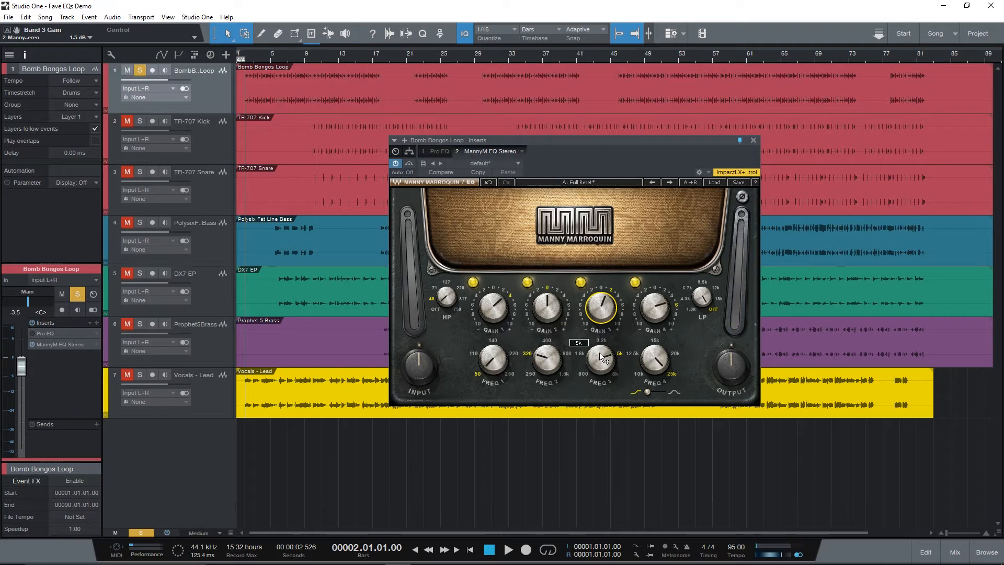
pyautogui.moveTo(591, 140); pyautogui.dragTo(566, 118)
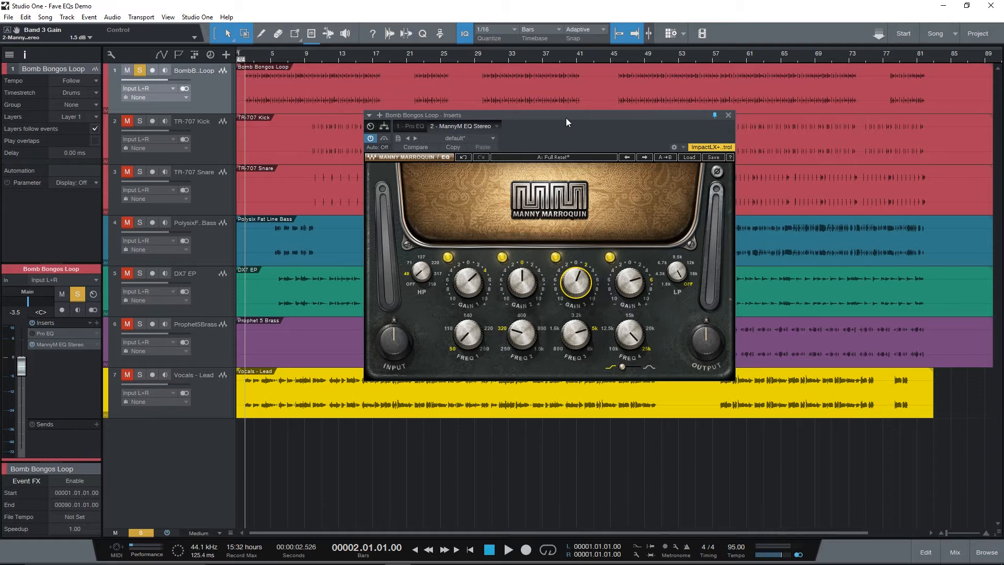
pyautogui.click(522, 335)
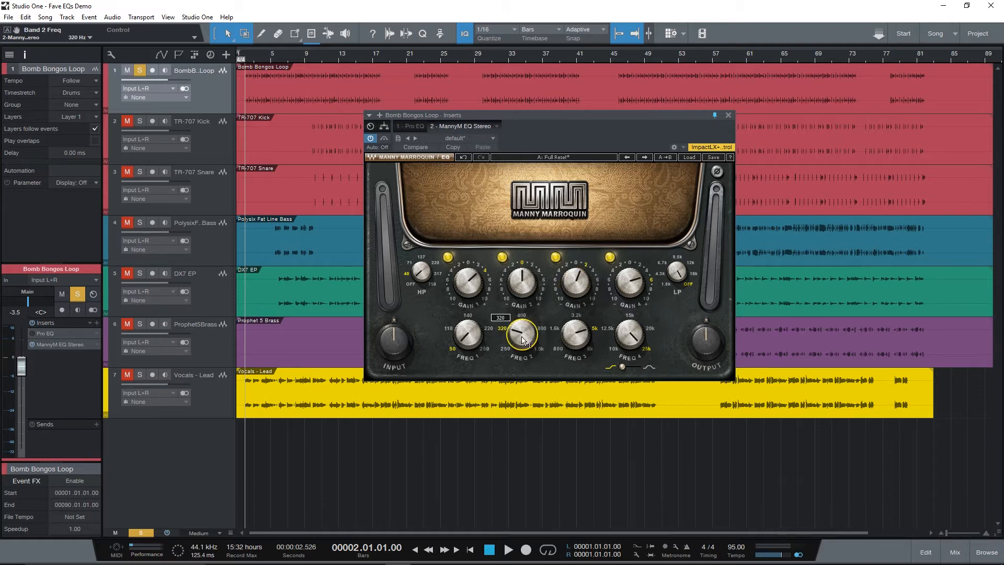
pyautogui.click(576, 338)
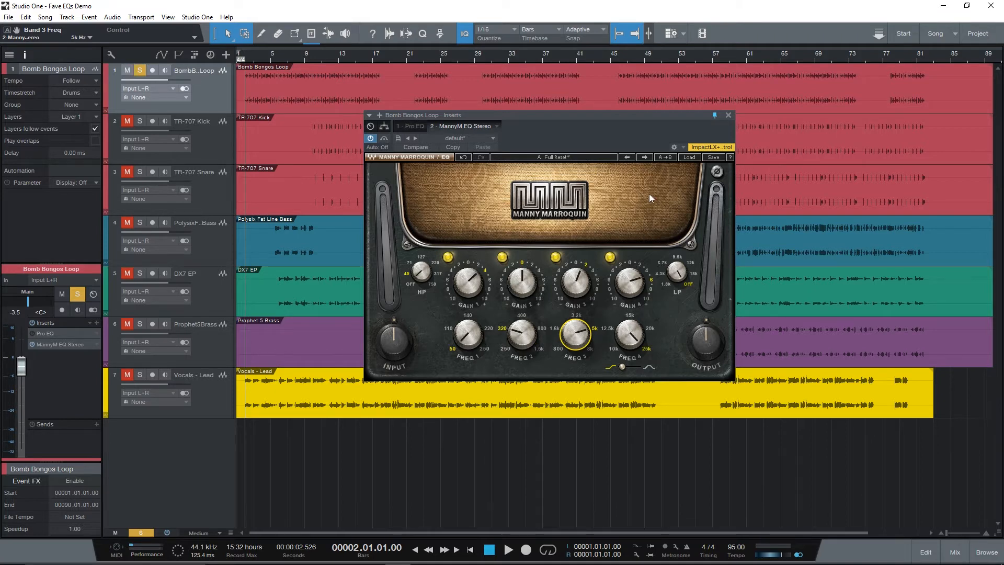
pyautogui.moveTo(613, 120); pyautogui.dragTo(595, 117)
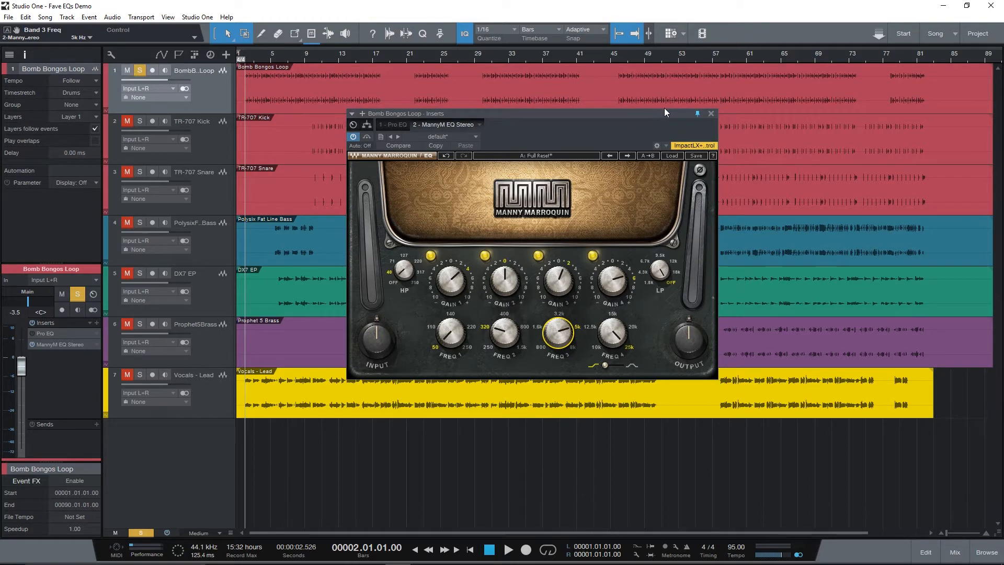
# Step: Bring up the PuigTec EQP1A on the TR-707 Kick and the PuigTec MEQ5 on the TR-707 Snare, placing their windows side by side
pyautogui.press('Down')
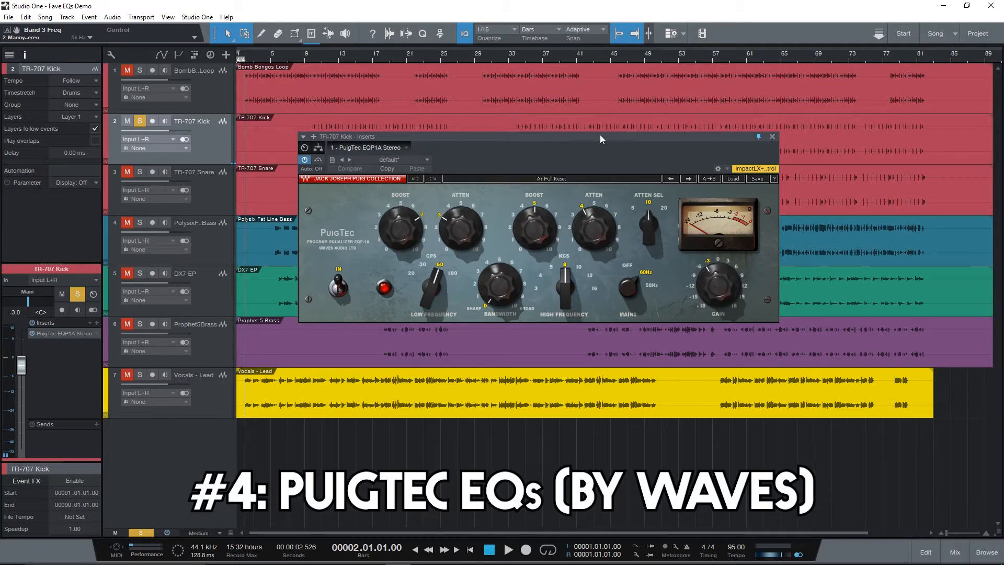
pyautogui.press('F3')
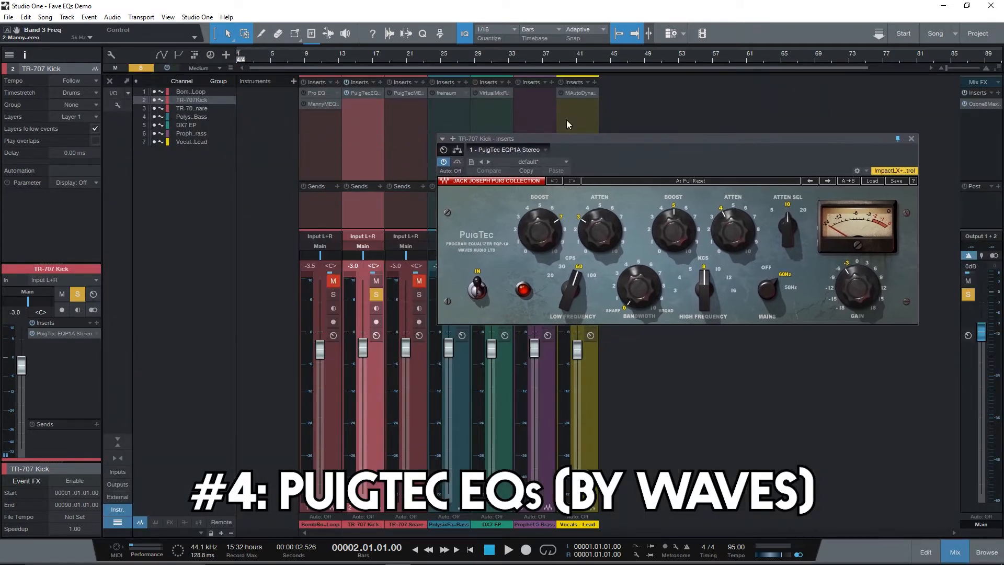
pyautogui.click(401, 93)
pyautogui.moveTo(620, 121); pyautogui.dragTo(166, 155)
pyautogui.moveTo(598, 141); pyautogui.dragTo(675, 99)
pyautogui.press('F3')
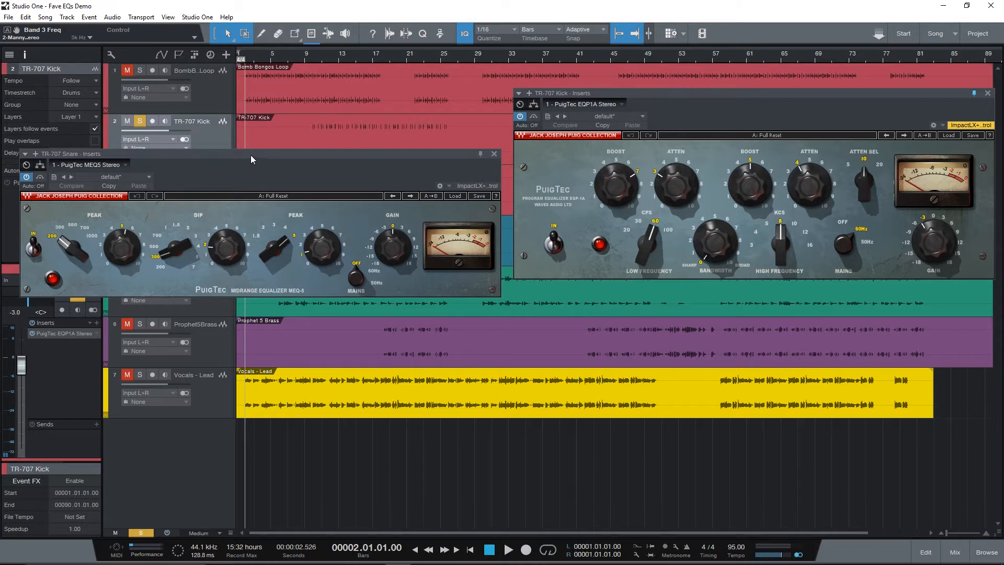
pyautogui.moveTo(251, 159); pyautogui.dragTo(255, 148)
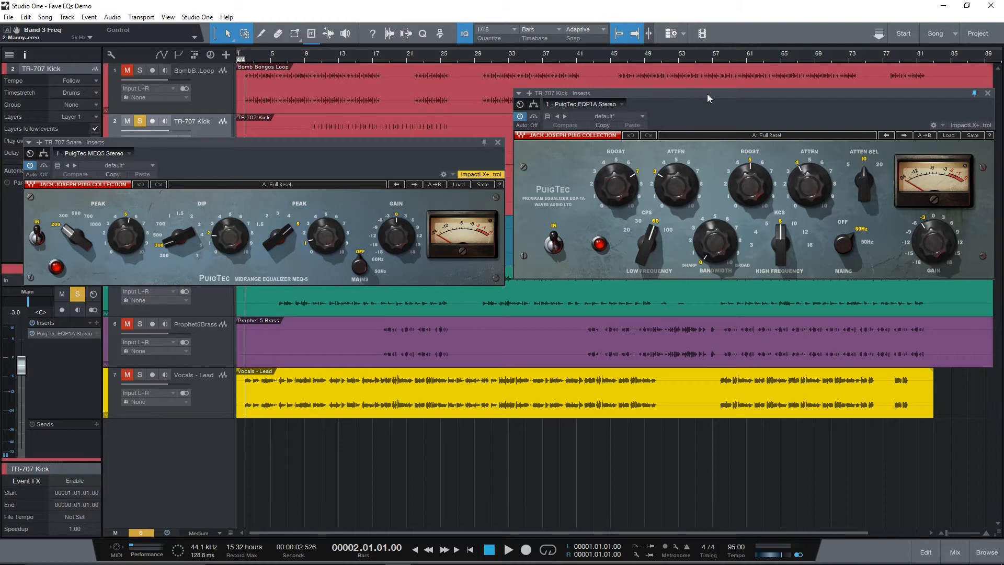
pyautogui.moveTo(707, 93); pyautogui.dragTo(702, 103)
pyautogui.moveTo(356, 141); pyautogui.dragTo(345, 118)
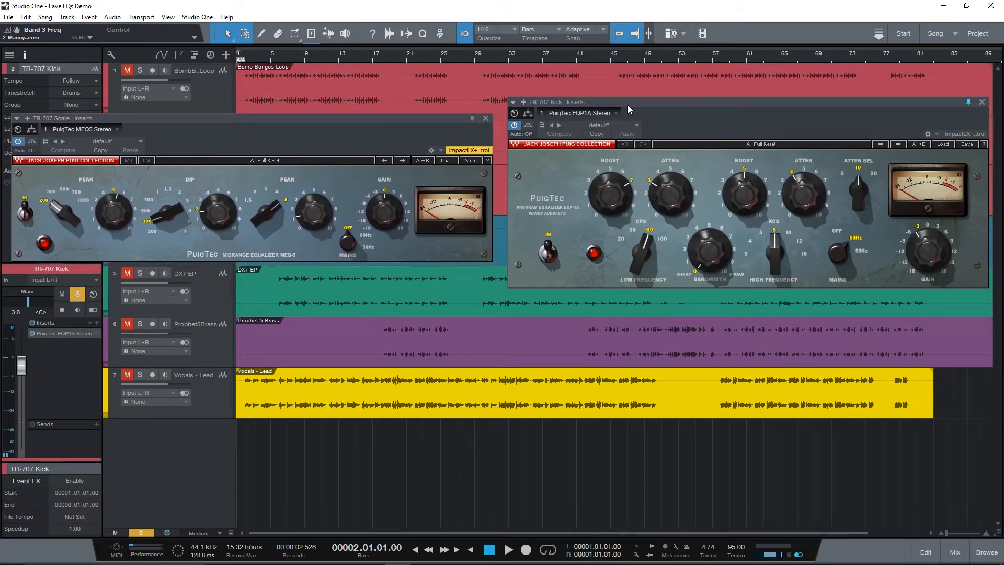
pyautogui.moveTo(629, 109); pyautogui.dragTo(637, 128)
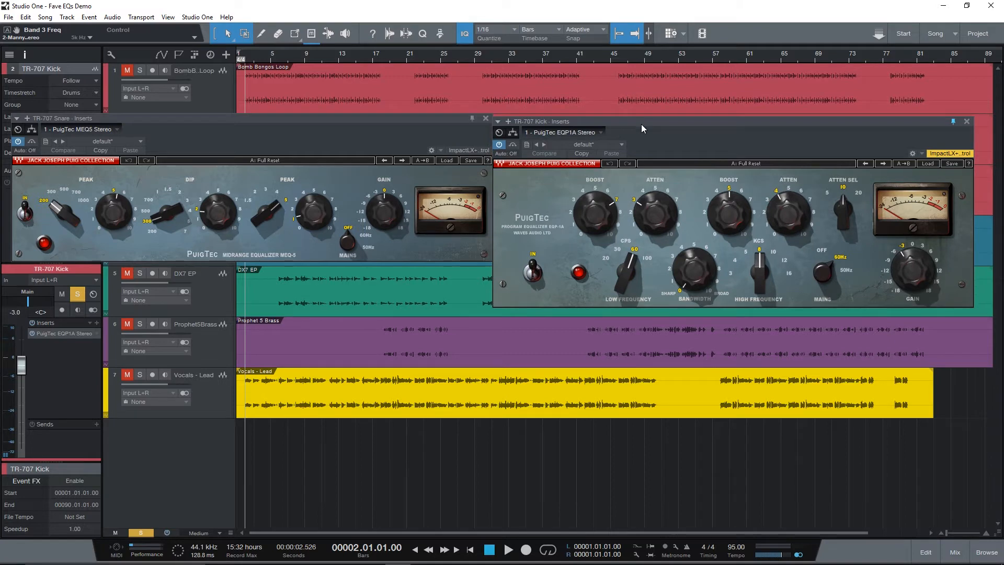
# Step: Switch the kick EQP1A's low frequency to 30 Hz and back to 60 Hz
pyautogui.moveTo(598, 228)
pyautogui.moveTo(628, 272)
pyautogui.scroll(-1, 627, 272)
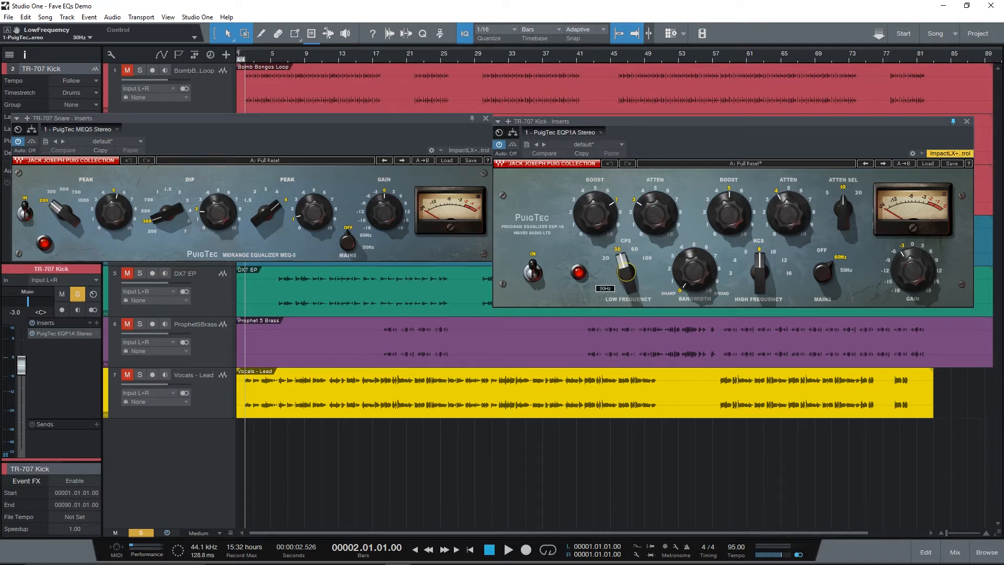
pyautogui.scroll(1, 627, 272)
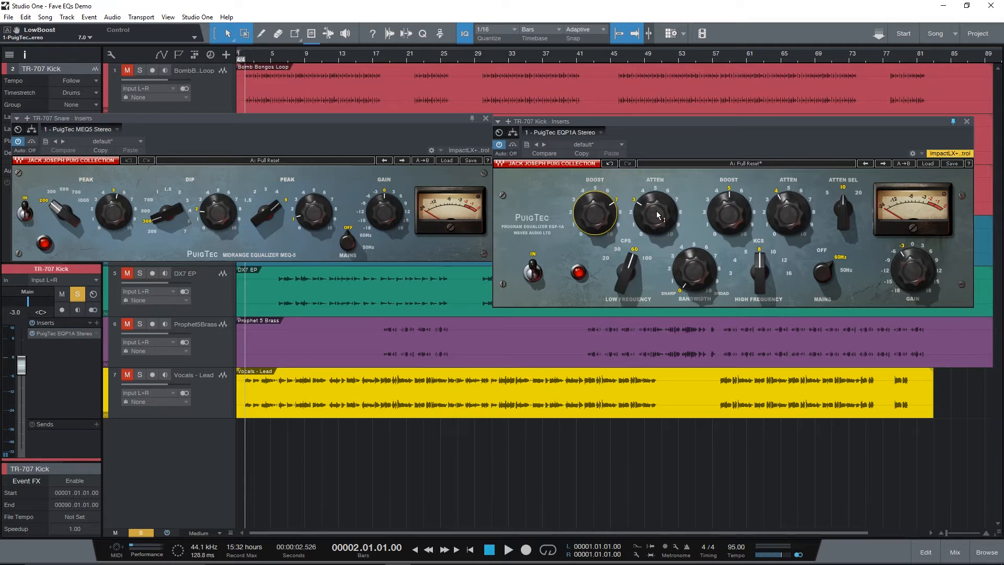
pyautogui.moveTo(658, 214)
# Step: Move the two PuigTec windows apart, then close the snare's MEQ5 and bring the kick's EQP1A to the middle of the arrangement
pyautogui.moveTo(698, 134); pyautogui.dragTo(555, 131)
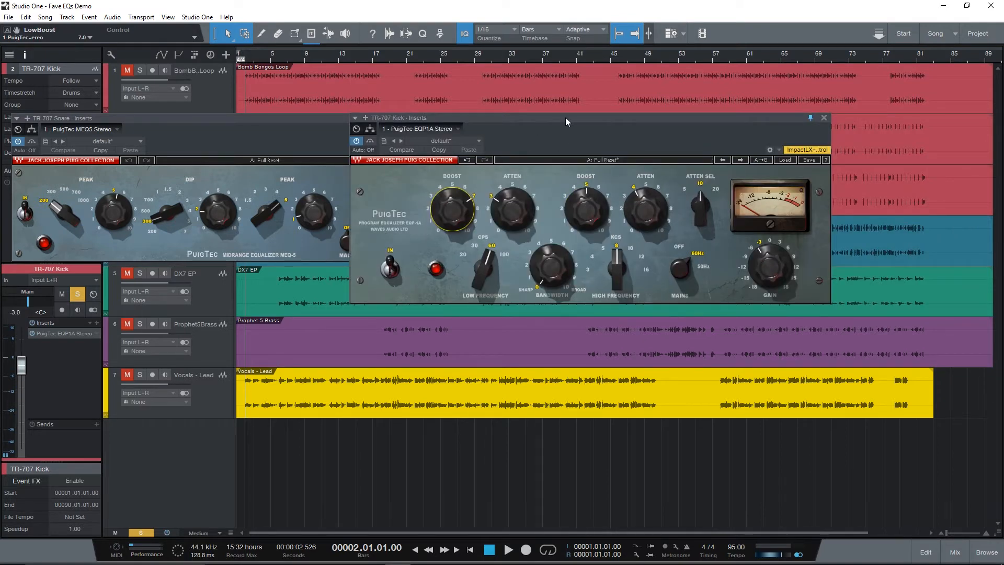
pyautogui.moveTo(566, 119); pyautogui.dragTo(566, 159)
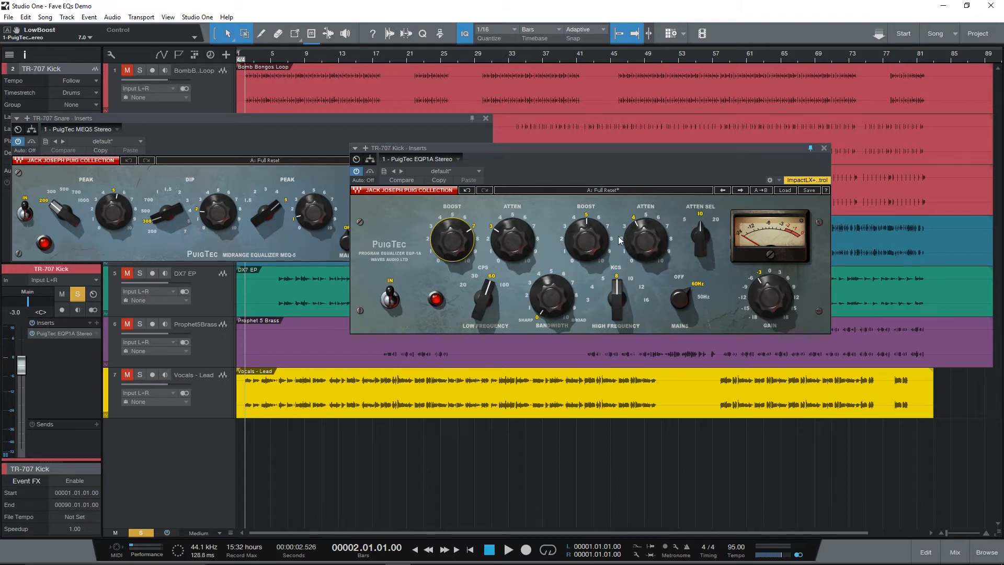
pyautogui.moveTo(521, 147); pyautogui.dragTo(587, 282)
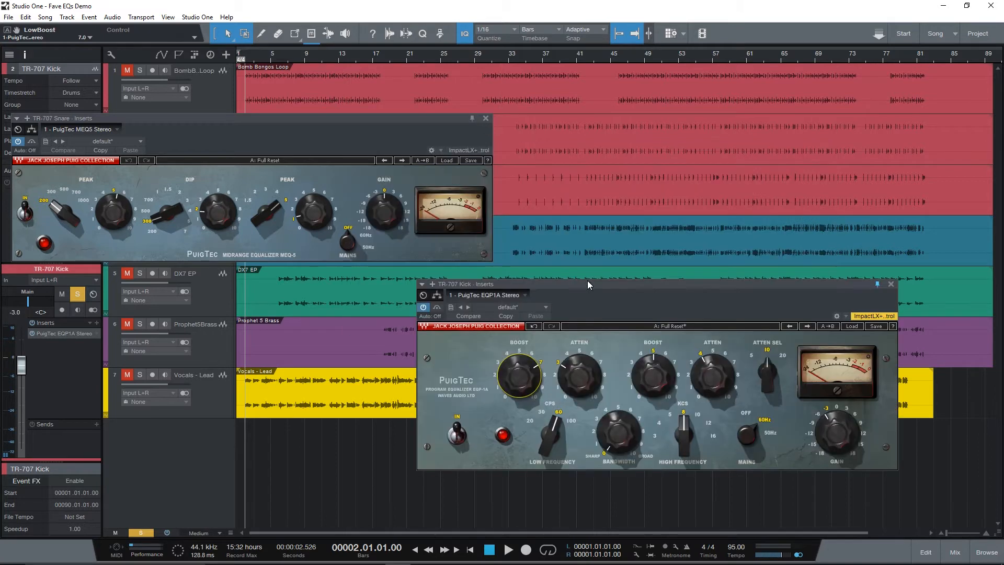
pyautogui.moveTo(306, 119); pyautogui.dragTo(517, 95)
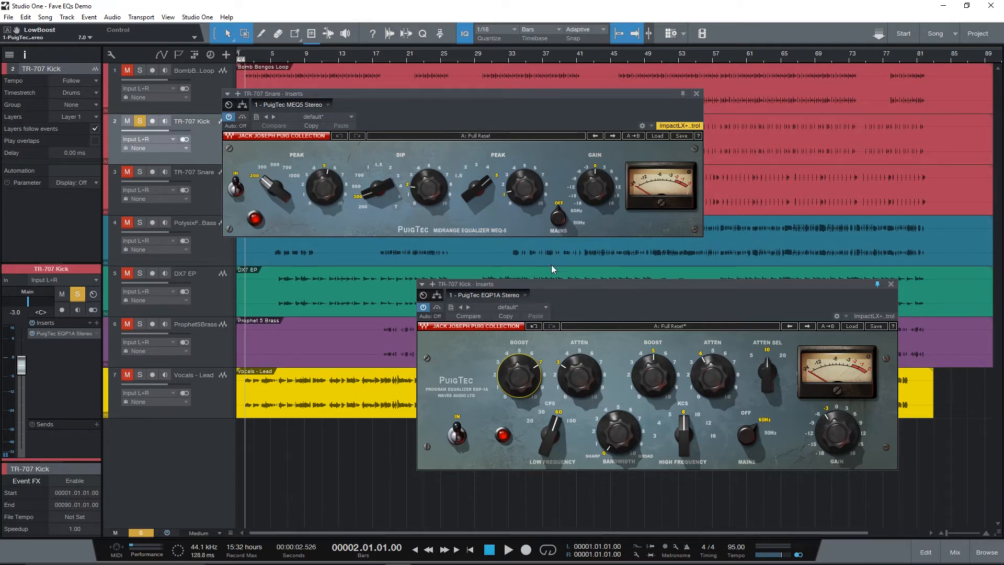
pyautogui.click(576, 283)
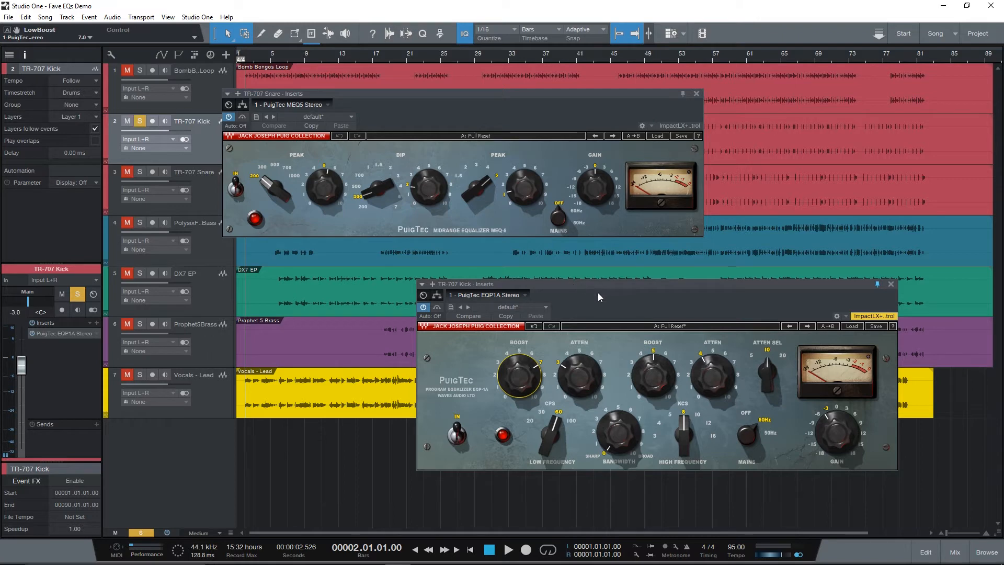
pyautogui.click(524, 95)
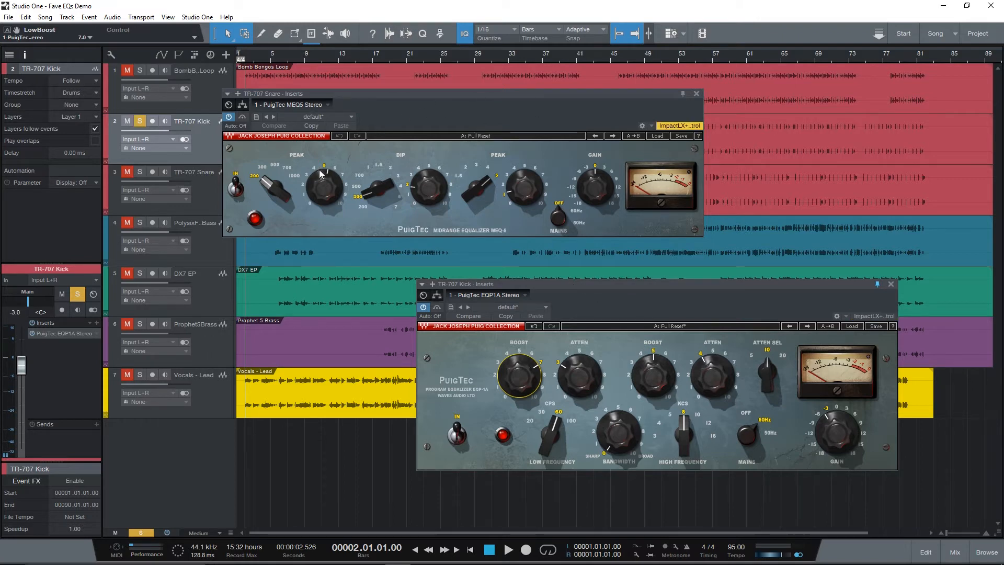
pyautogui.click(696, 93)
pyautogui.moveTo(720, 295); pyautogui.dragTo(688, 196)
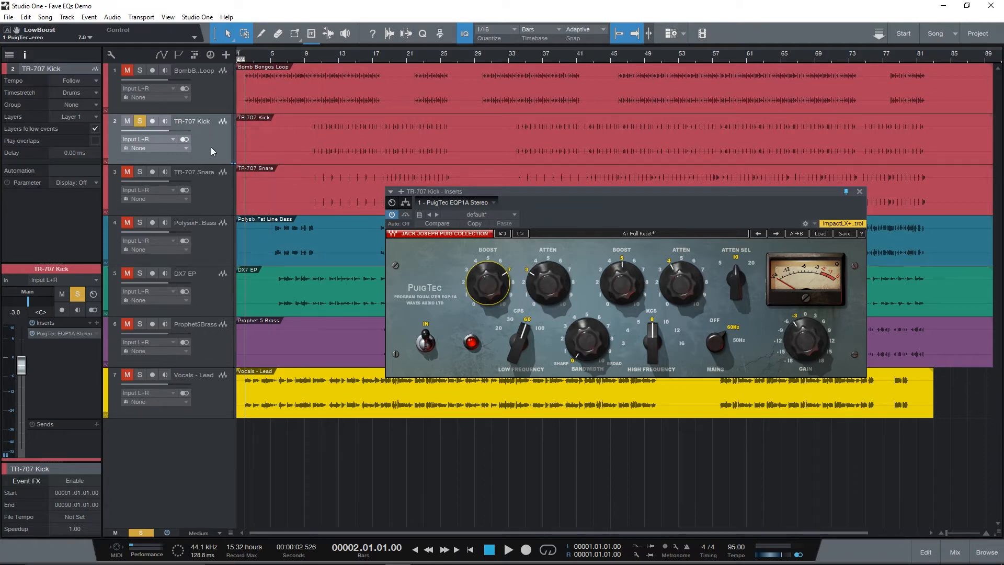
# Step: Bypass the kick's EQP1A and listen to the soloed kick from bar 10, then stop playback
pyautogui.click(32, 333)
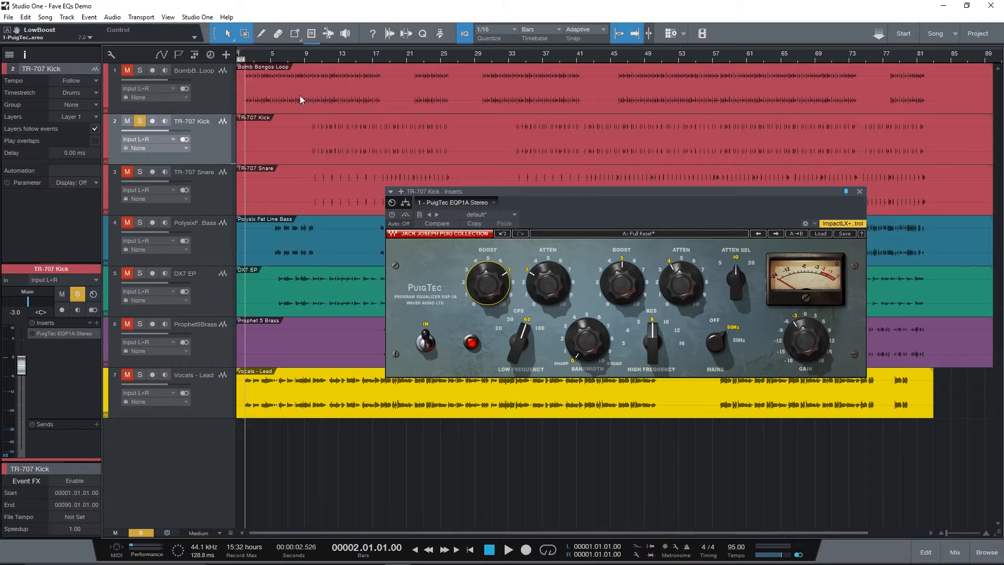
pyautogui.click(312, 56)
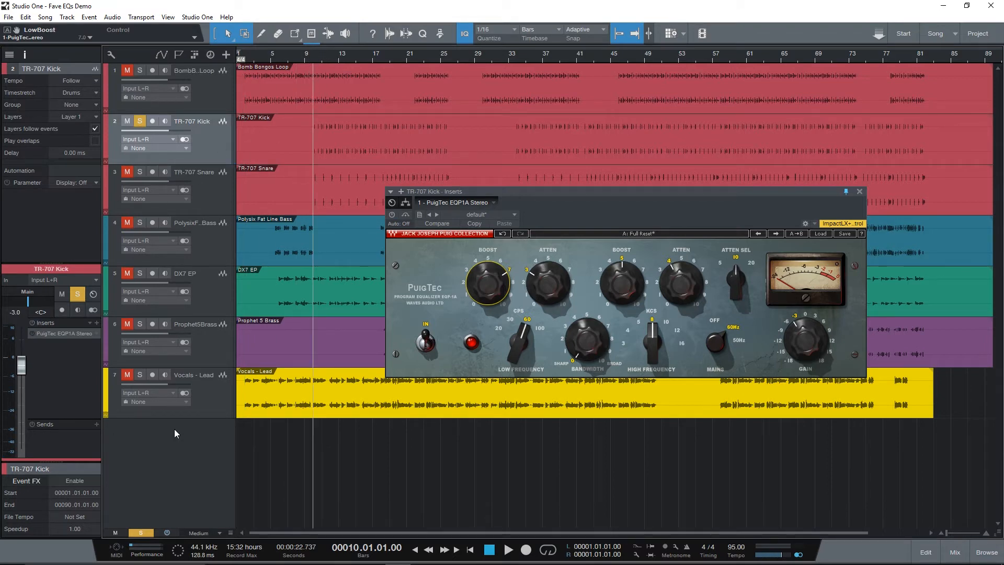
pyautogui.press('space')
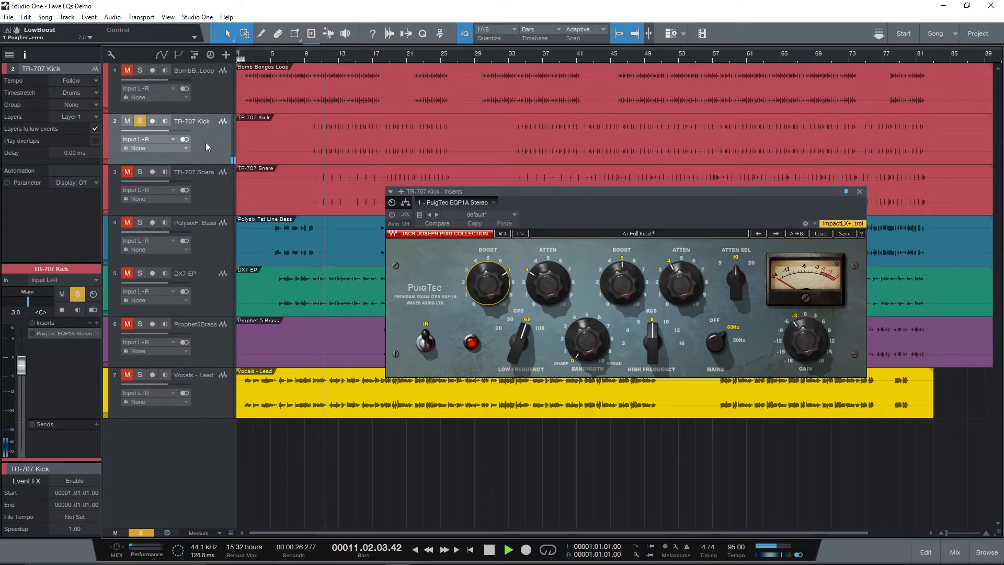
pyautogui.press('space')
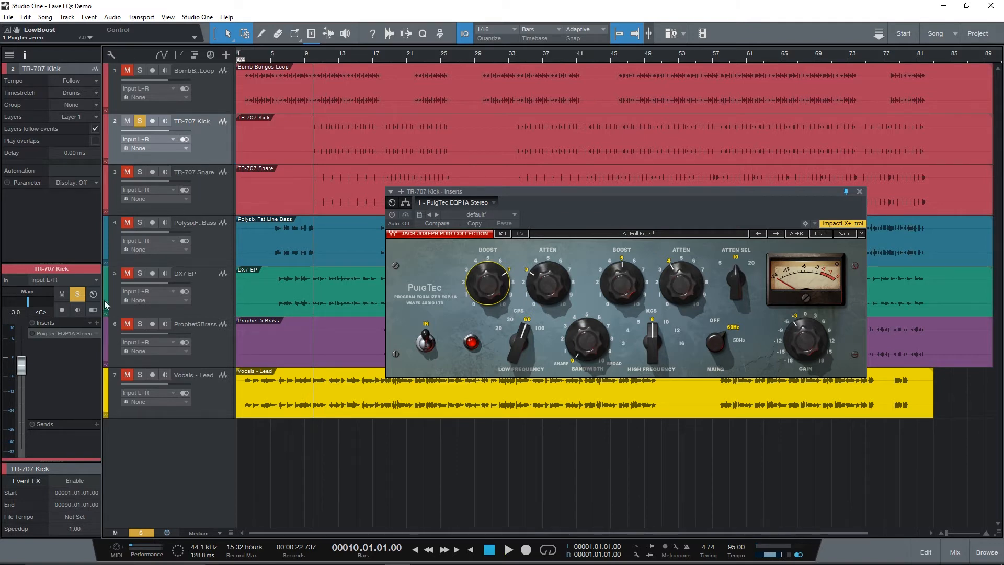
# Step: Re-enable the EQP1A and listen to the processed kick from bar 10, then stop playback
pyautogui.click(32, 333)
pyautogui.press('space')
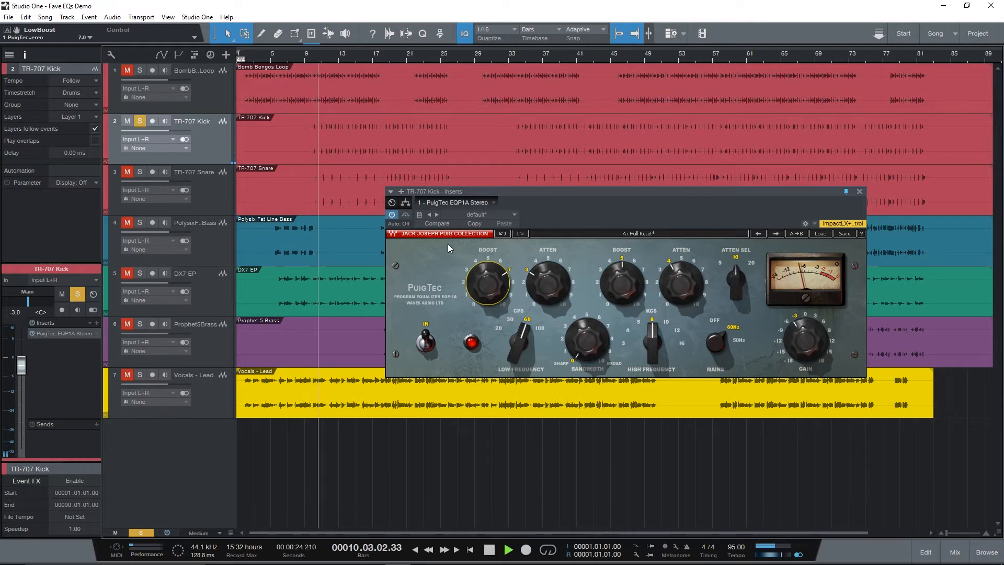
pyautogui.moveTo(574, 190); pyautogui.dragTo(570, 117)
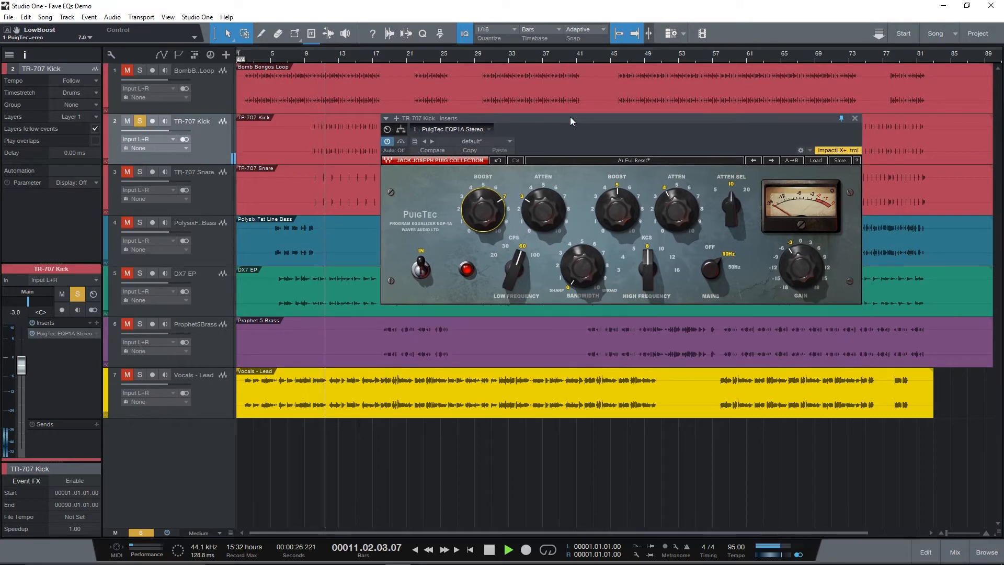
pyautogui.press('space')
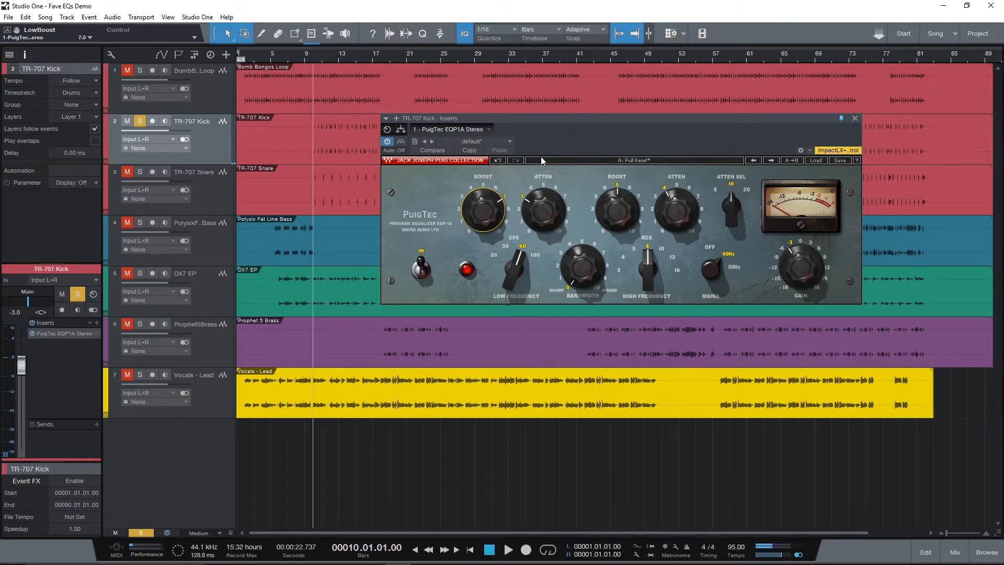
# Step: Reset the EQP1A's low-frequency attenuation and boost to 0
pyautogui.moveTo(514, 268)
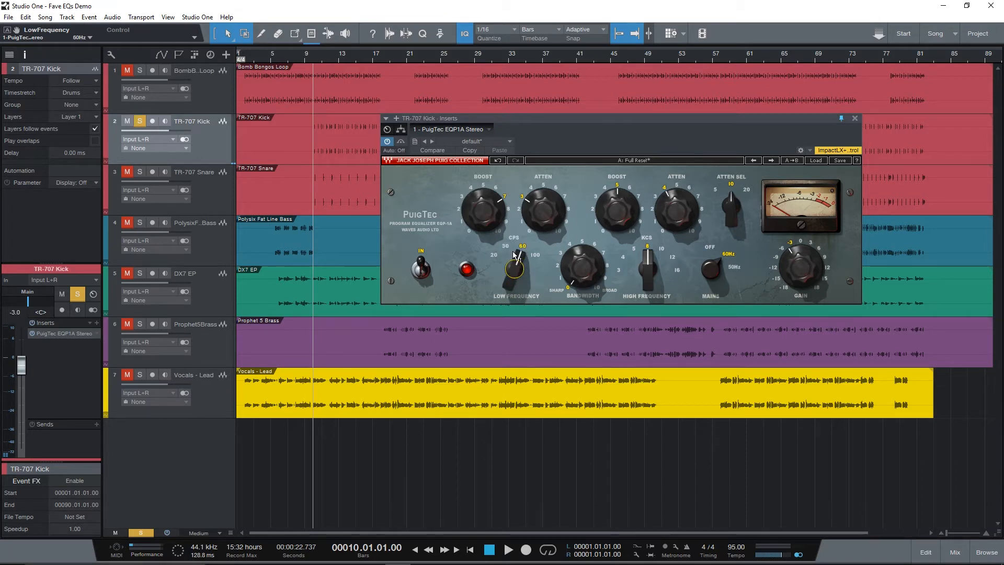
pyautogui.moveTo(483, 210)
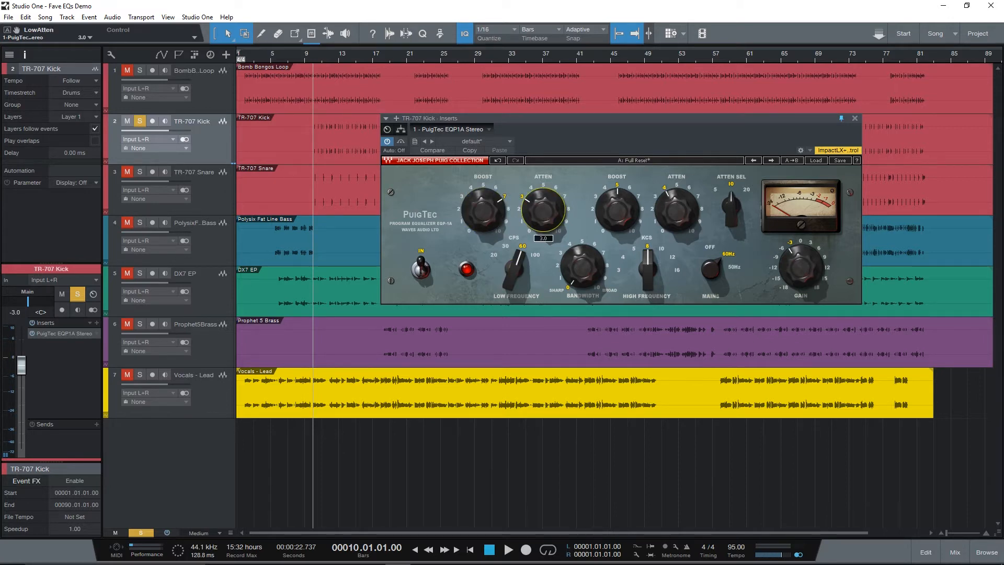
pyautogui.keyDown('alt'); pyautogui.click(543, 209); pyautogui.keyUp('alt')
pyautogui.keyDown('alt'); pyautogui.click(482, 209); pyautogui.keyUp('alt')
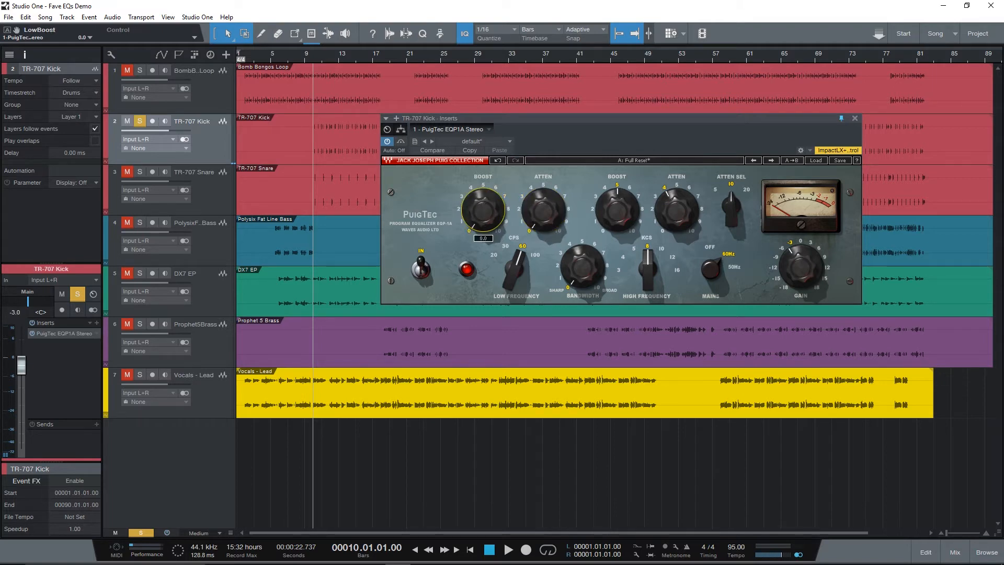
# Step: Play the kick while gradually raising the EQP1A's low-frequency boost to 7.0, then stop playback
pyautogui.press('space')
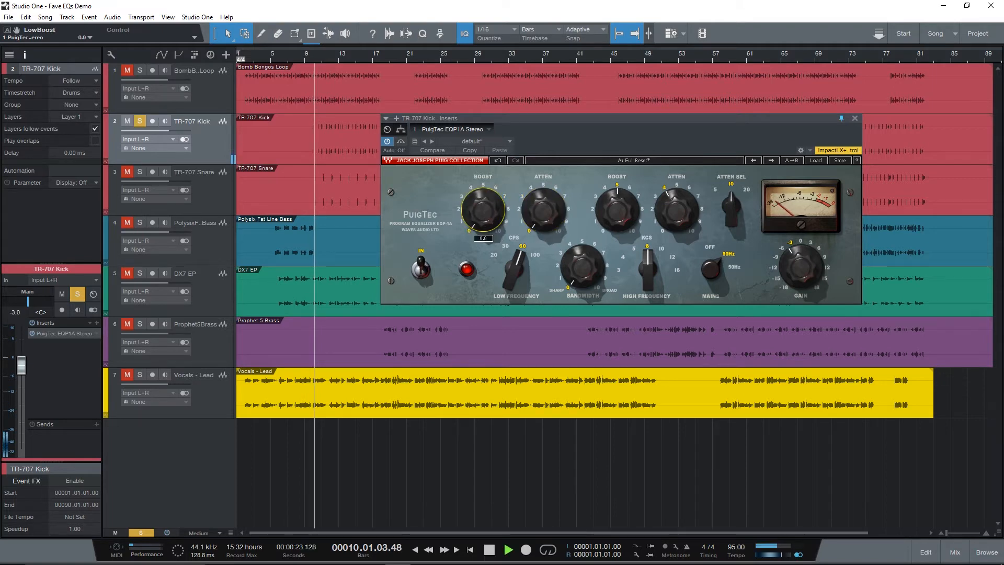
pyautogui.scroll(4, 483, 210)
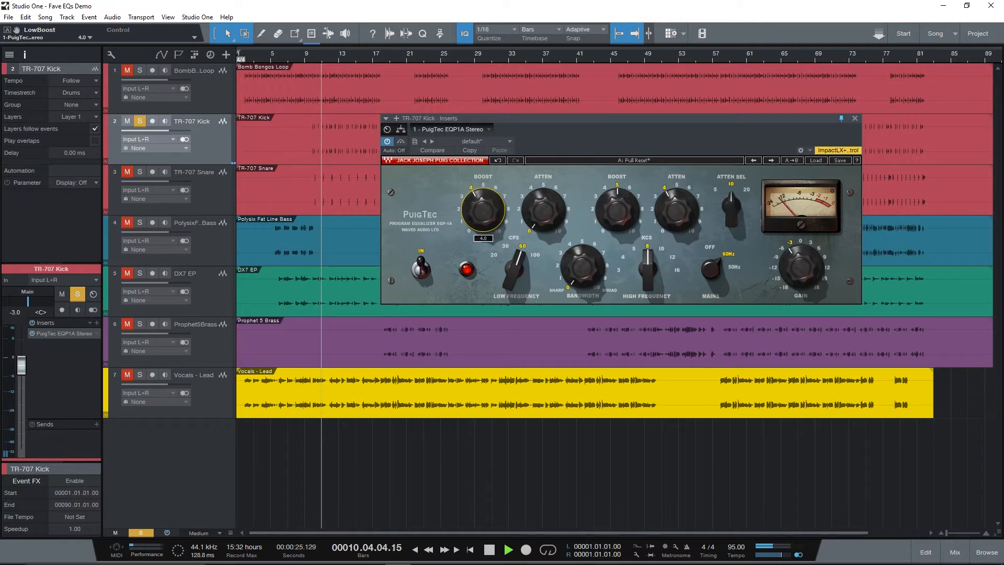
pyautogui.scroll(3, 483, 209)
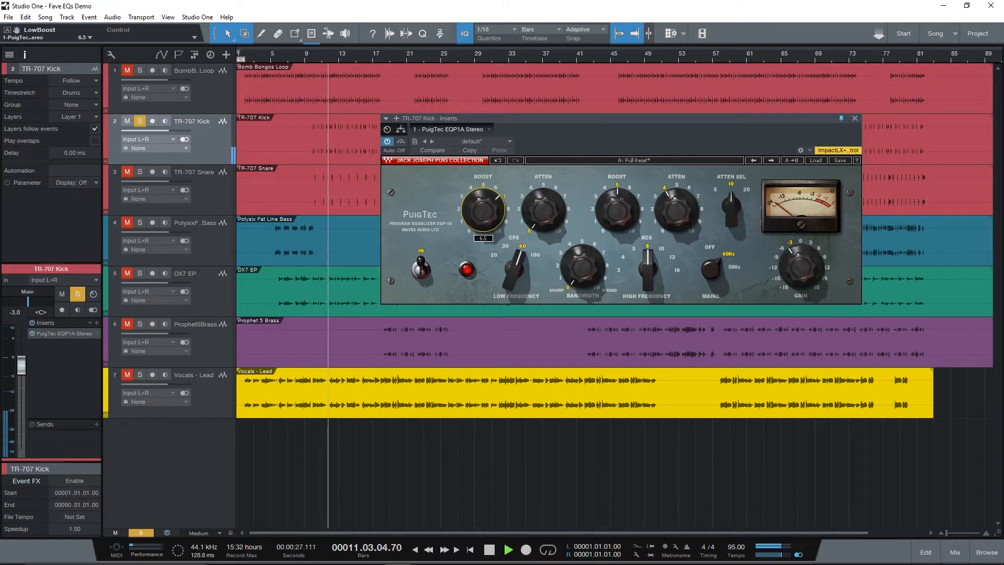
pyautogui.scroll(1, 482, 209)
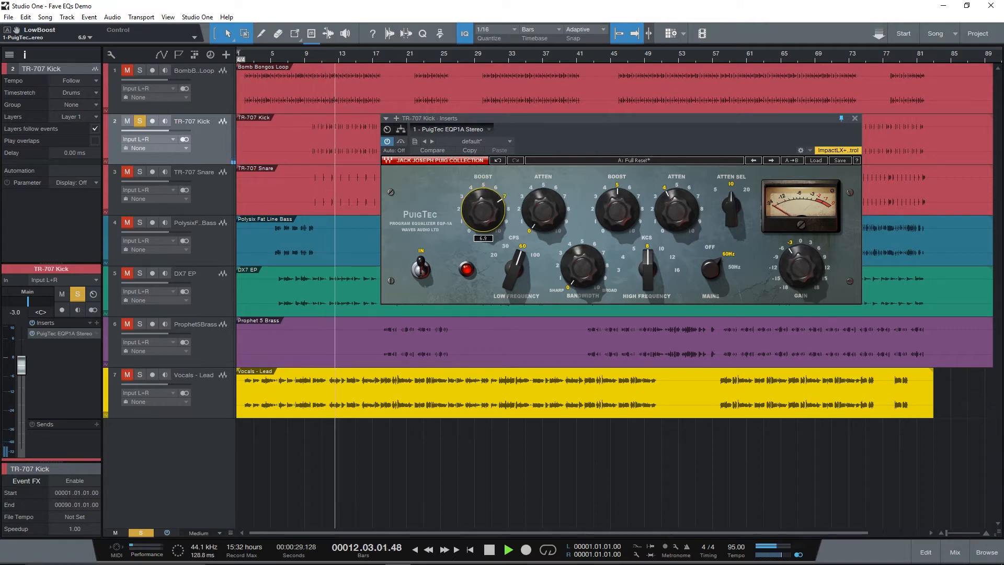
pyautogui.scroll(1, 482, 209)
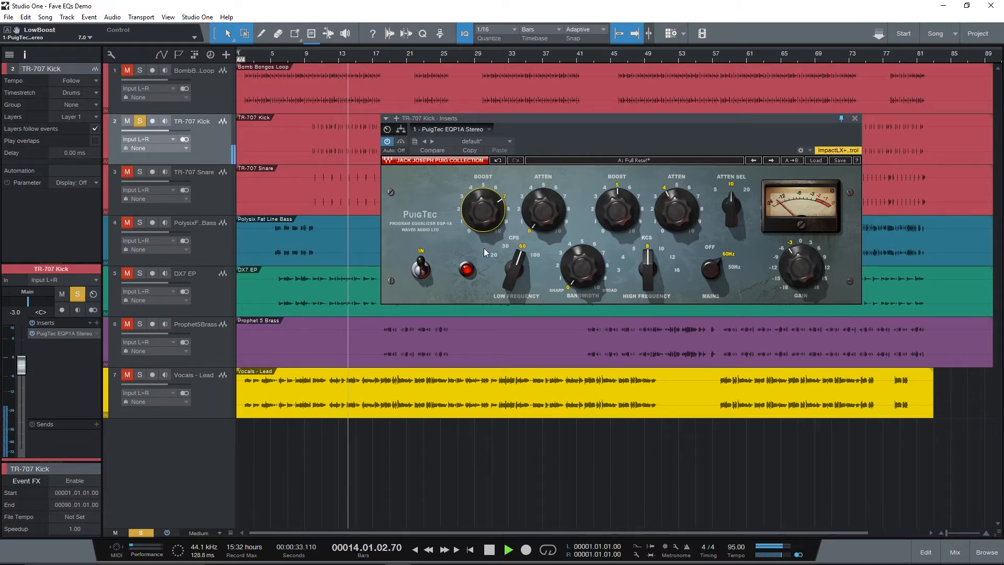
pyautogui.press('space')
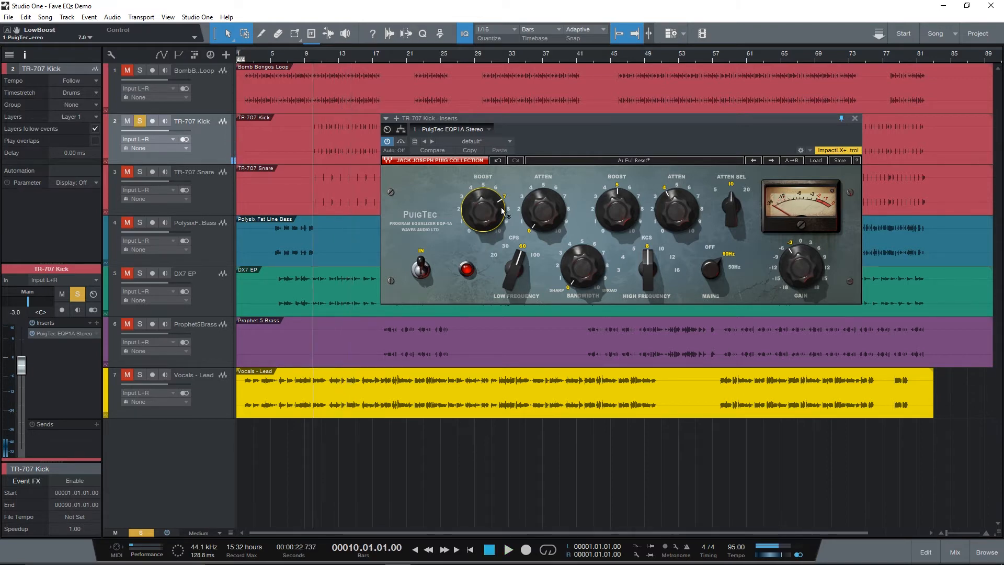
# Step: Play the kick from bar 10 while raising the EQP1A's low-frequency attenuation to 3.0, and stop playback
pyautogui.moveTo(547, 218)
pyautogui.press('space')
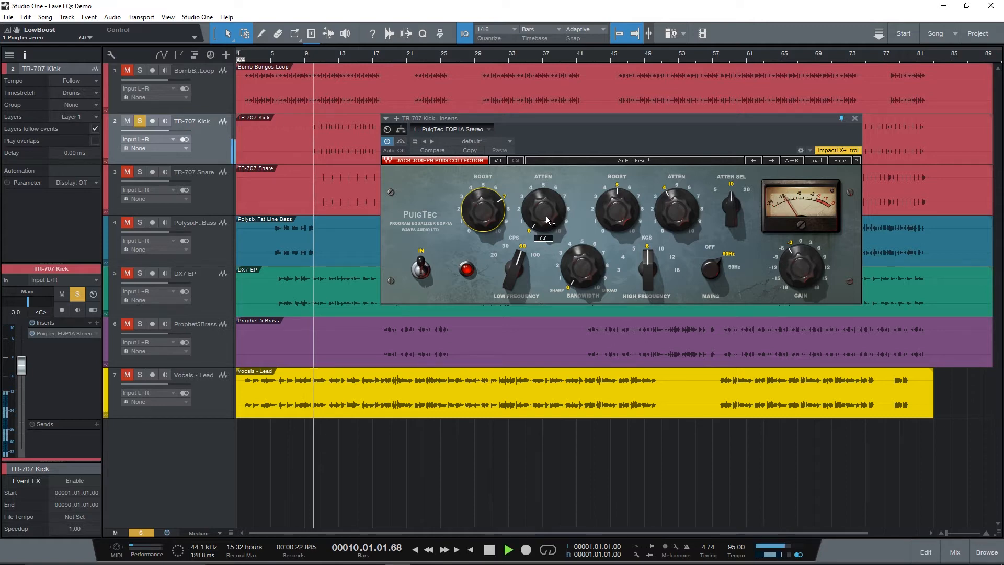
pyautogui.moveTo(546, 218); pyautogui.dragTo(547, 200)
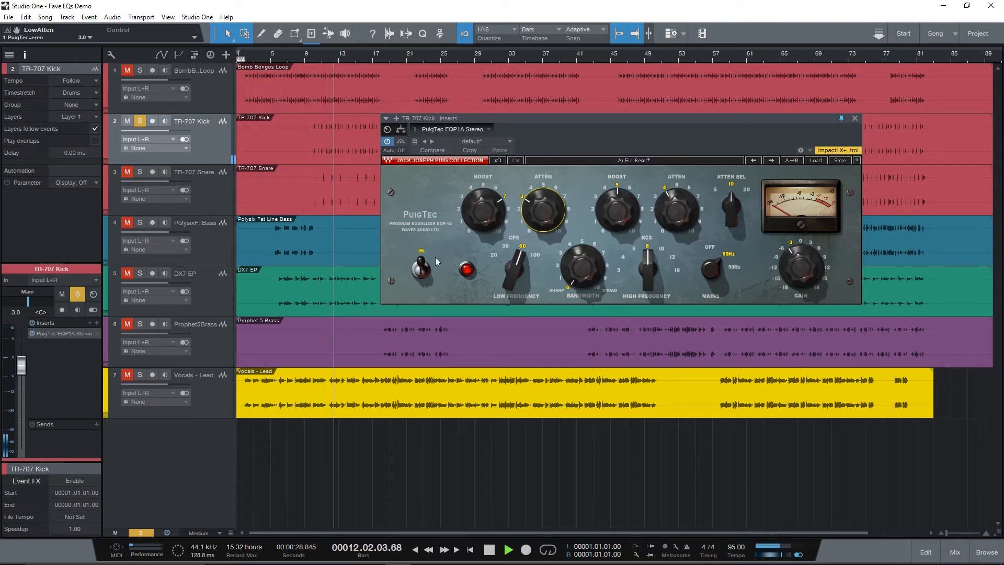
pyautogui.press('space')
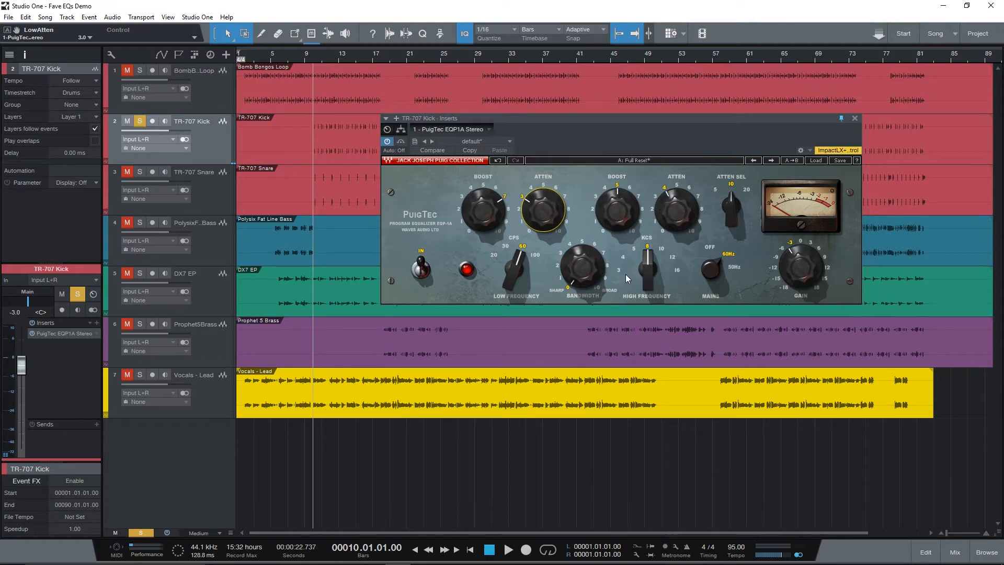
# Step: Switch the EQP1A's mains setting to 50 Hz and return it to 60 Hz
pyautogui.click(649, 259)
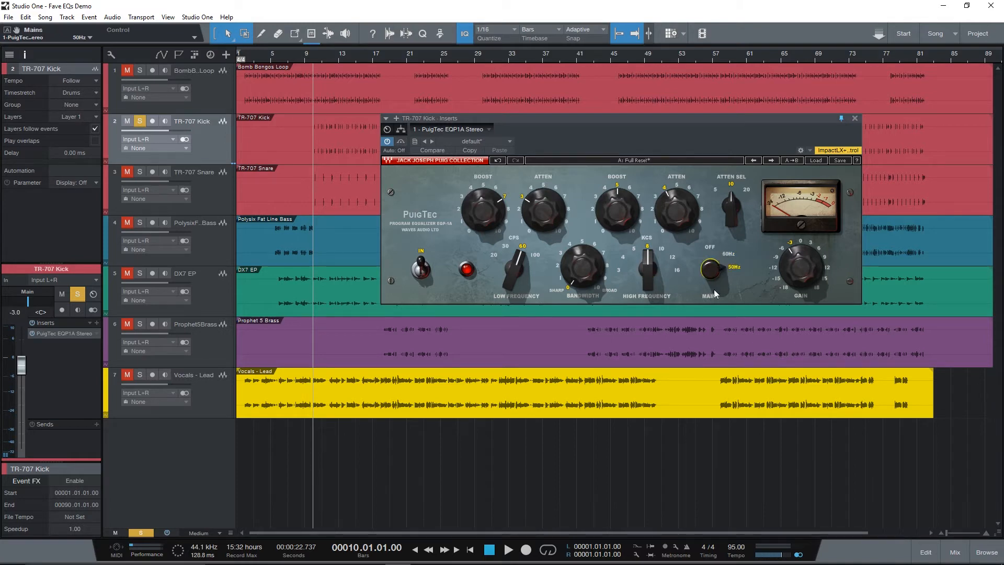
pyautogui.click(717, 266)
pyautogui.click(709, 276)
pyautogui.click(730, 253)
pyautogui.moveTo(647, 268)
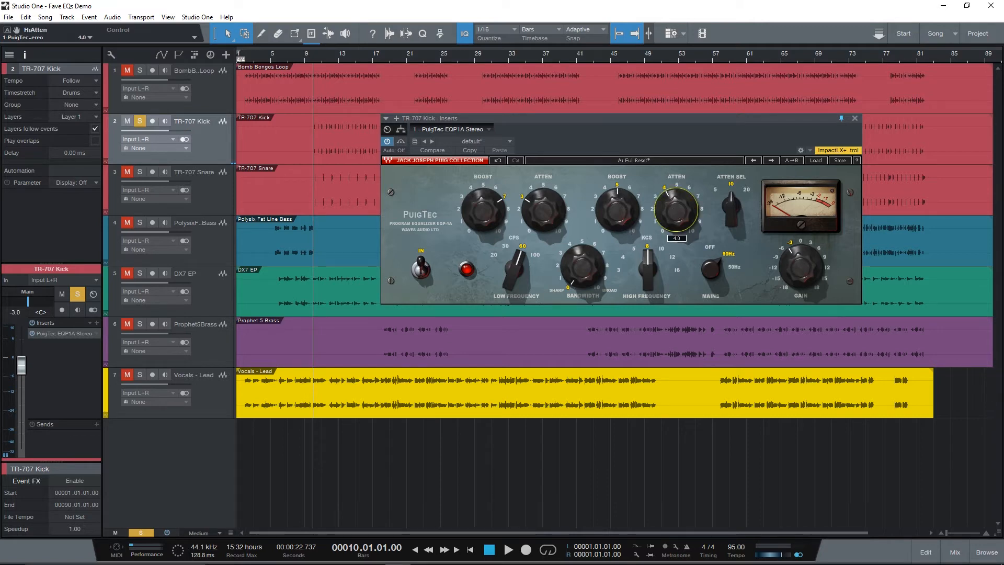
# Step: Reset the EQP1A's high-frequency boost and attenuation to 0
pyautogui.moveTo(617, 209)
pyautogui.moveTo(618, 210); pyautogui.dragTo(617, 251)
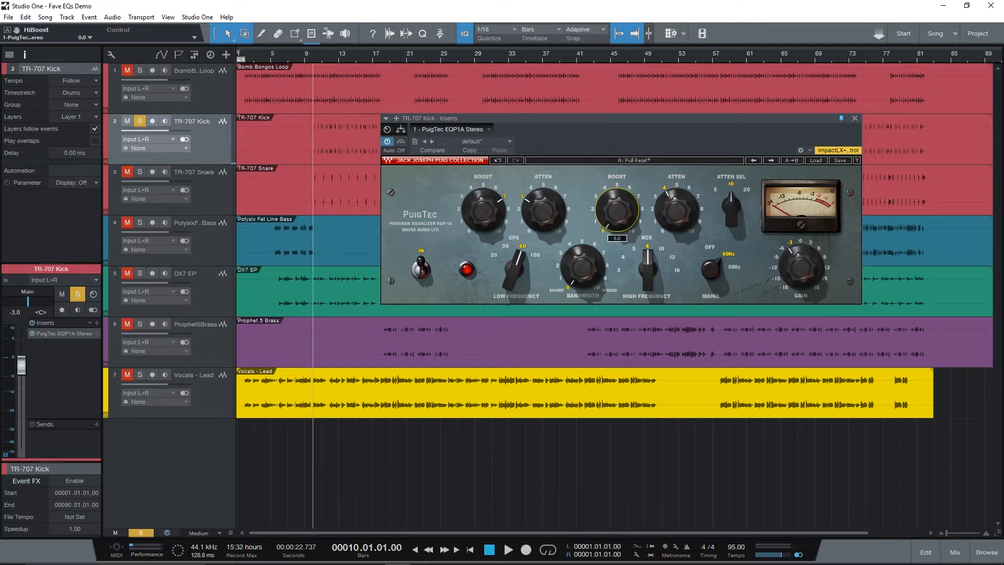
pyautogui.moveTo(675, 207); pyautogui.dragTo(674, 246)
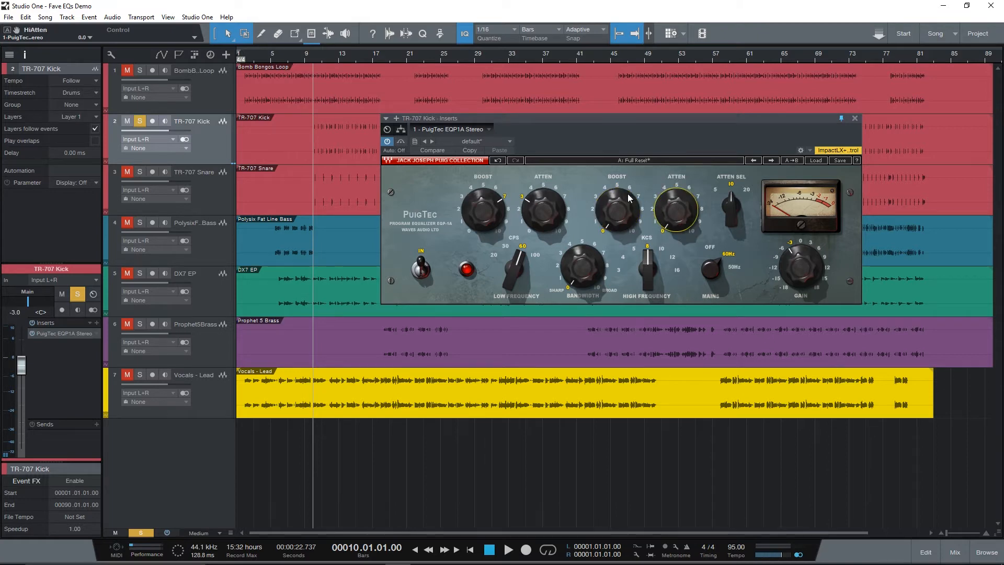
# Step: Play the kick while gradually raising the EQP1A's high-frequency boost to 5.0, and stop playback
pyautogui.moveTo(617, 209)
pyautogui.press('space')
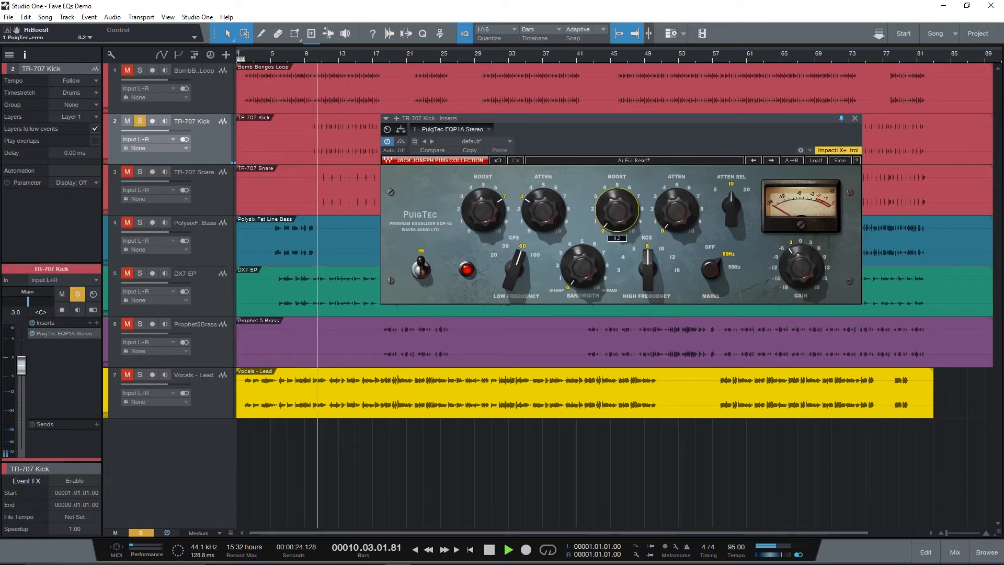
pyautogui.moveTo(617, 209); pyautogui.dragTo(617, 174)
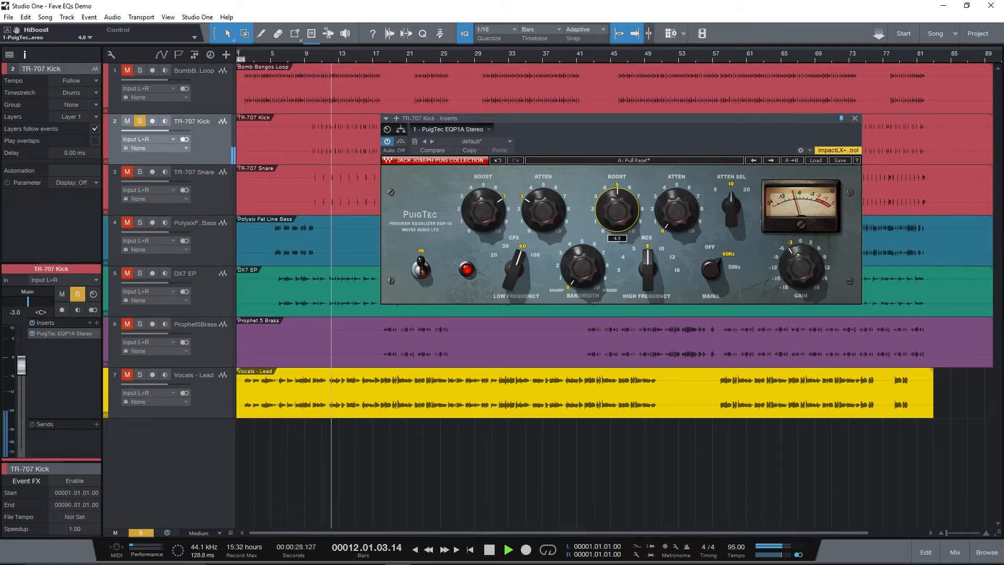
pyautogui.press('space')
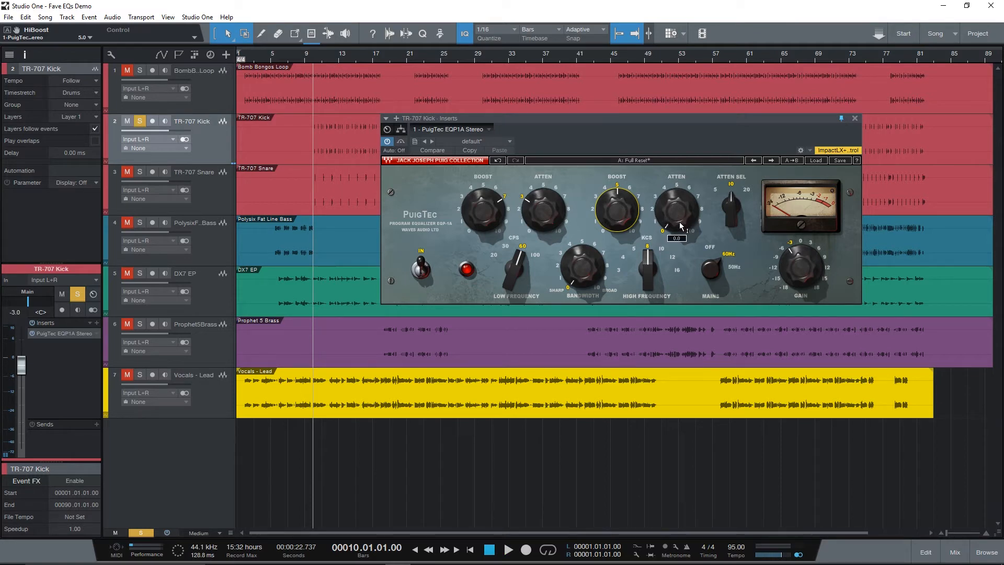
# Step: Play the kick while raising the EQP1A's high-frequency attenuation to 4.0, and stop playback
pyautogui.press('space')
pyautogui.moveTo(681, 226); pyautogui.dragTo(681, 200)
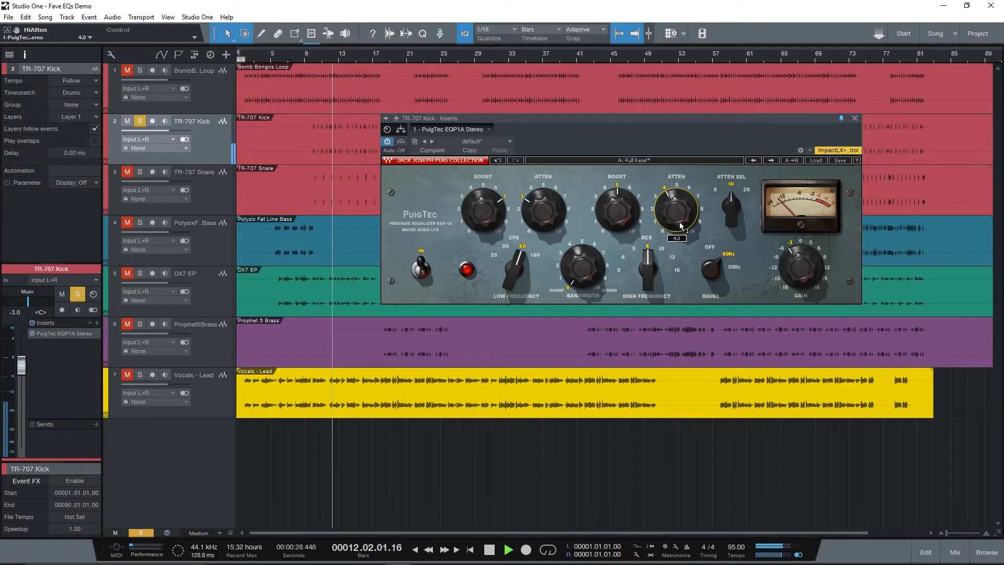
pyautogui.press('space')
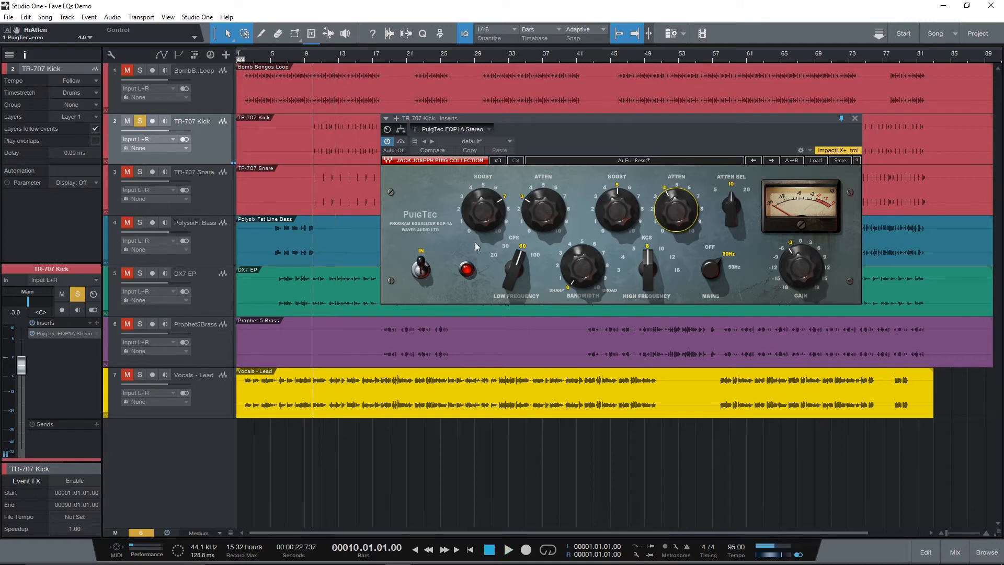
# Step: Compare the kick with the EQP1A switched out and back in during playback from bar 10, and stop playback
pyautogui.click(420, 270)
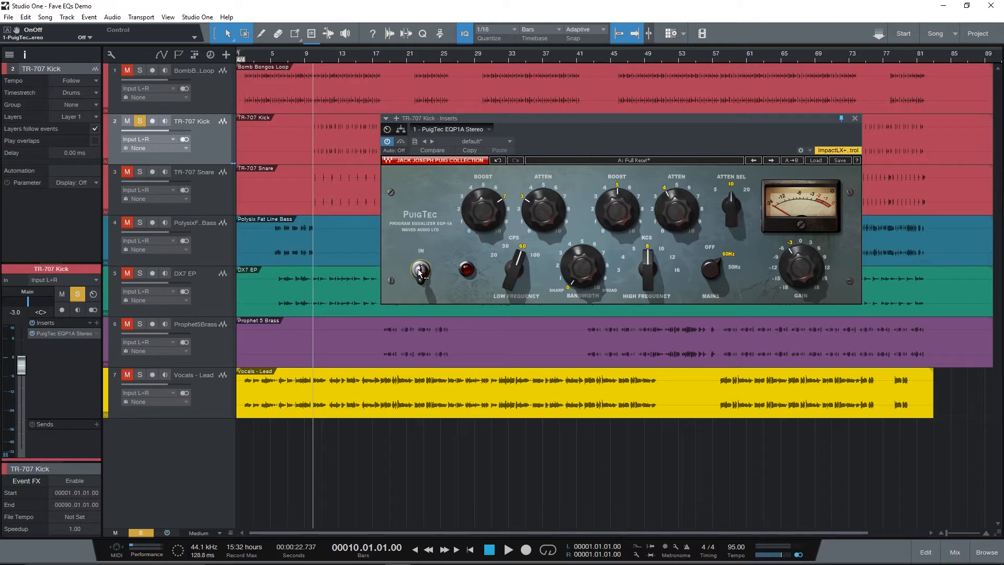
pyautogui.press('space')
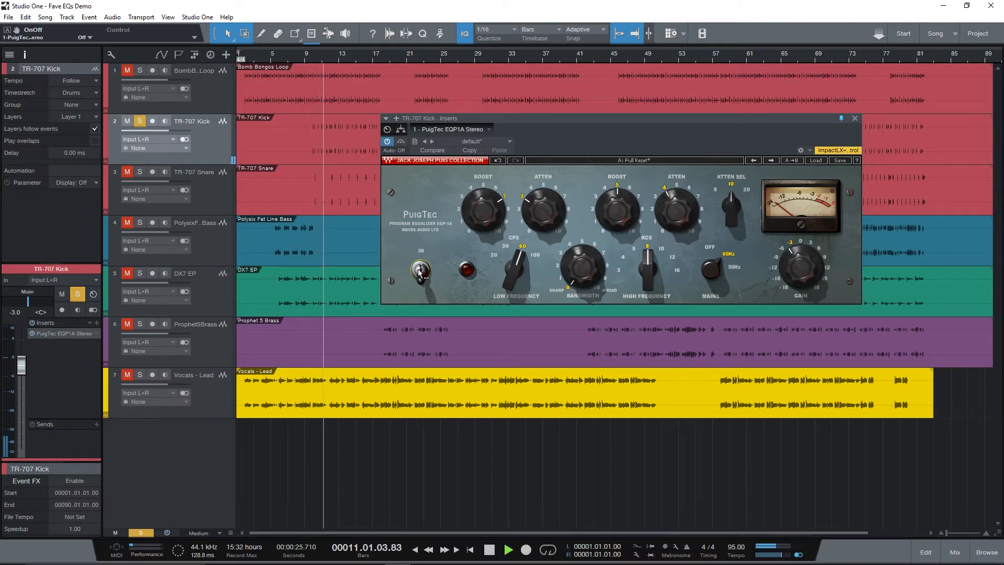
pyautogui.click(420, 270)
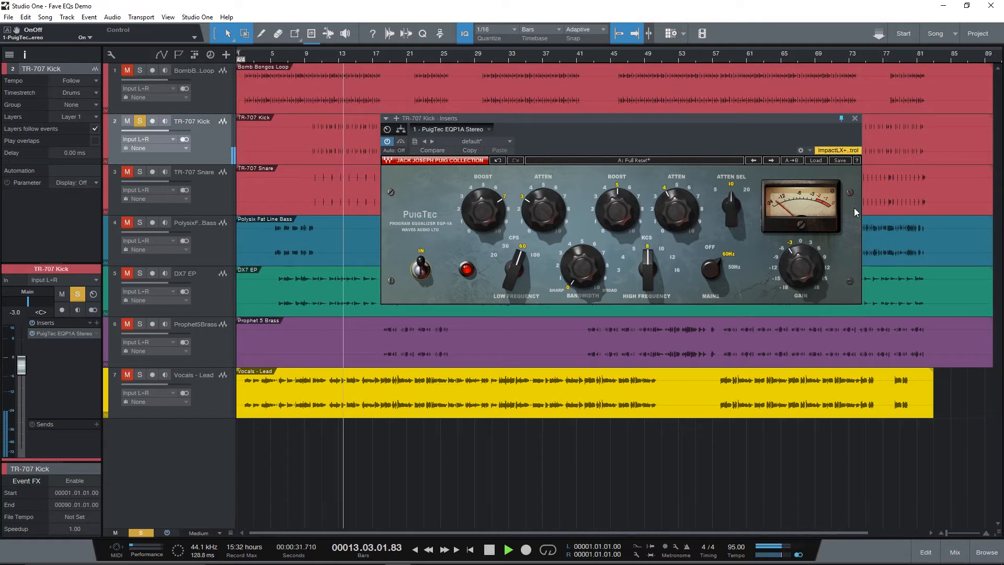
pyautogui.press('space')
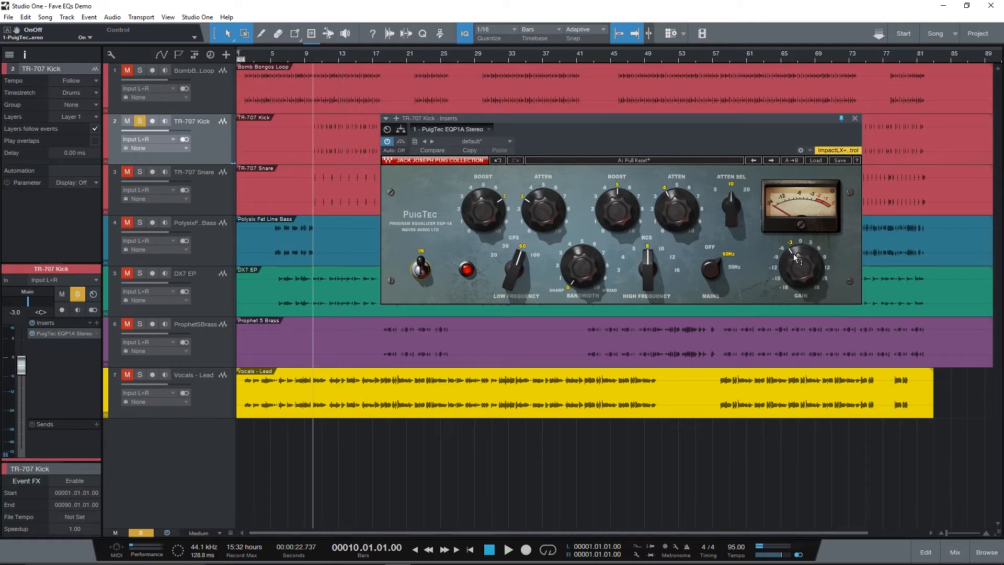
# Step: Close the kick's EQP1A window and open the PuigTec MEQ5 inserted on the TR-707 Snare track
pyautogui.click(798, 271)
pyautogui.click(855, 118)
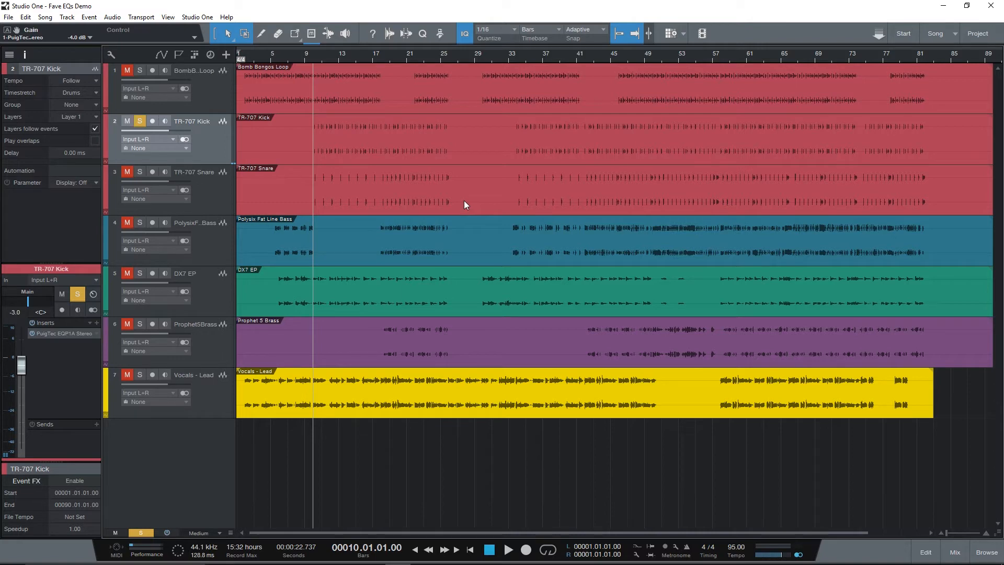
pyautogui.click(211, 203)
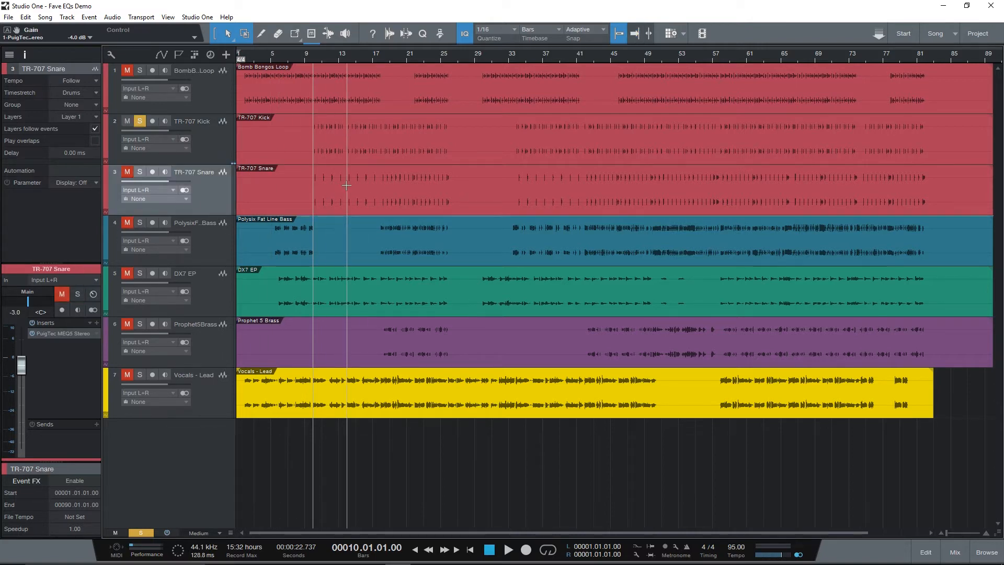
pyautogui.press('f')
pyautogui.press('F11')
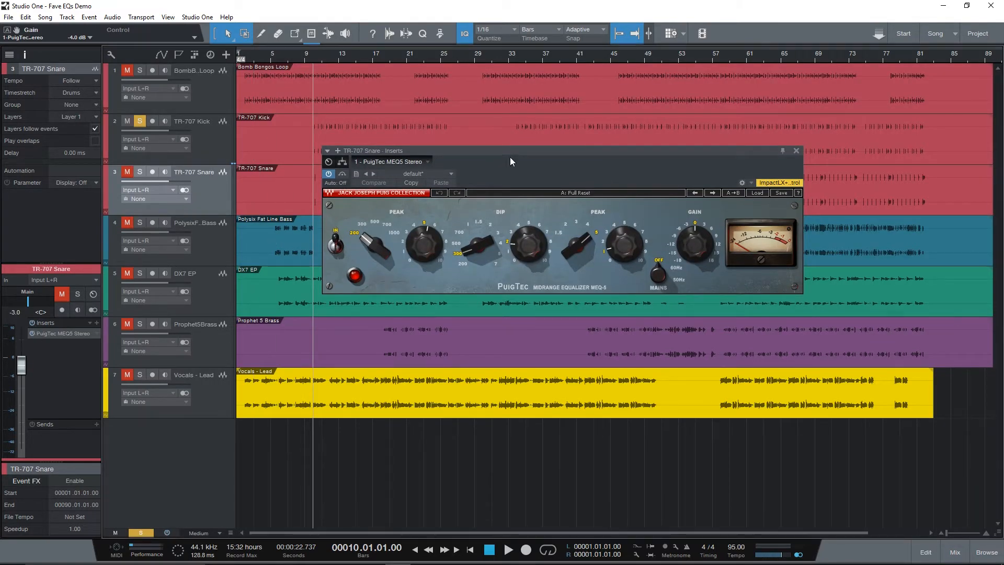
pyautogui.moveTo(511, 160); pyautogui.dragTo(607, 191)
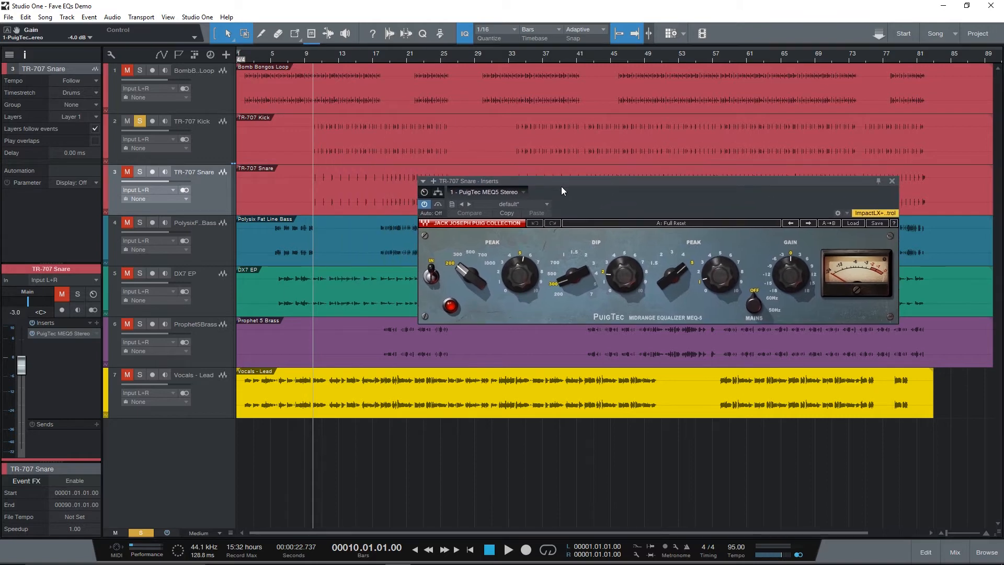
# Step: Bypass the MEQ5, solo the snare and listen to it unprocessed from bar 18, then stop playback
pyautogui.click(32, 334)
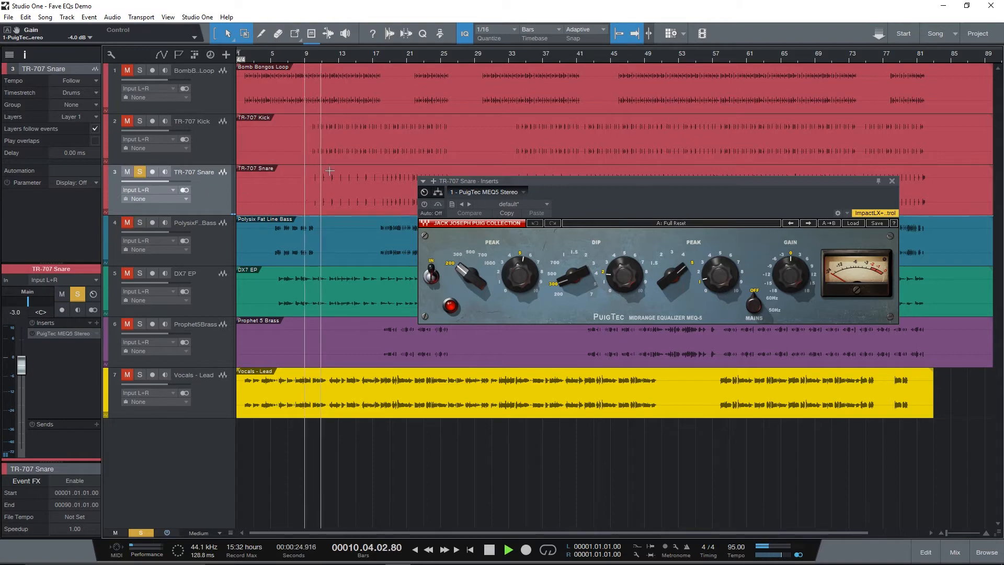
pyautogui.press('space')
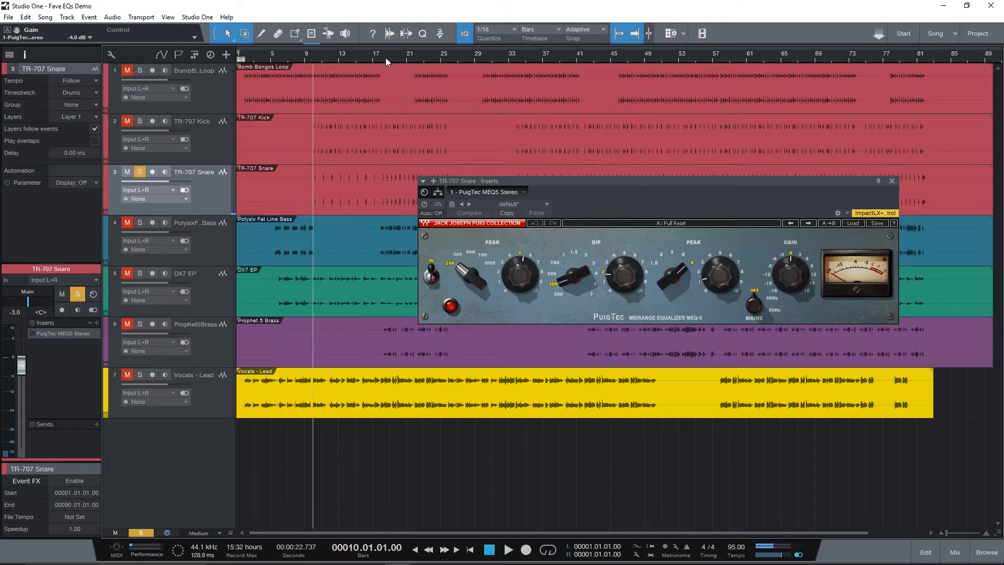
pyautogui.click(387, 62)
pyautogui.press('space')
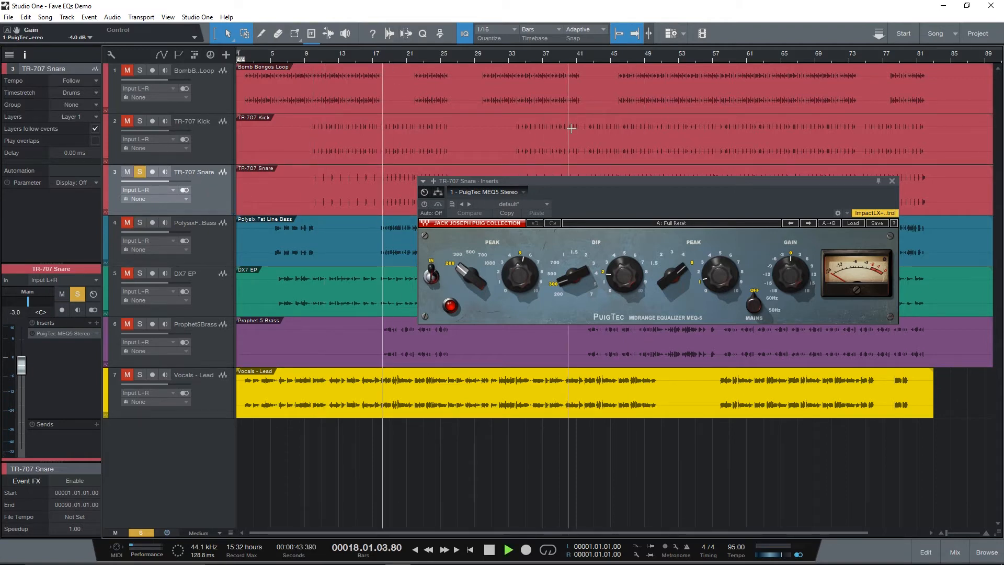
pyautogui.moveTo(678, 183); pyautogui.dragTo(706, 113)
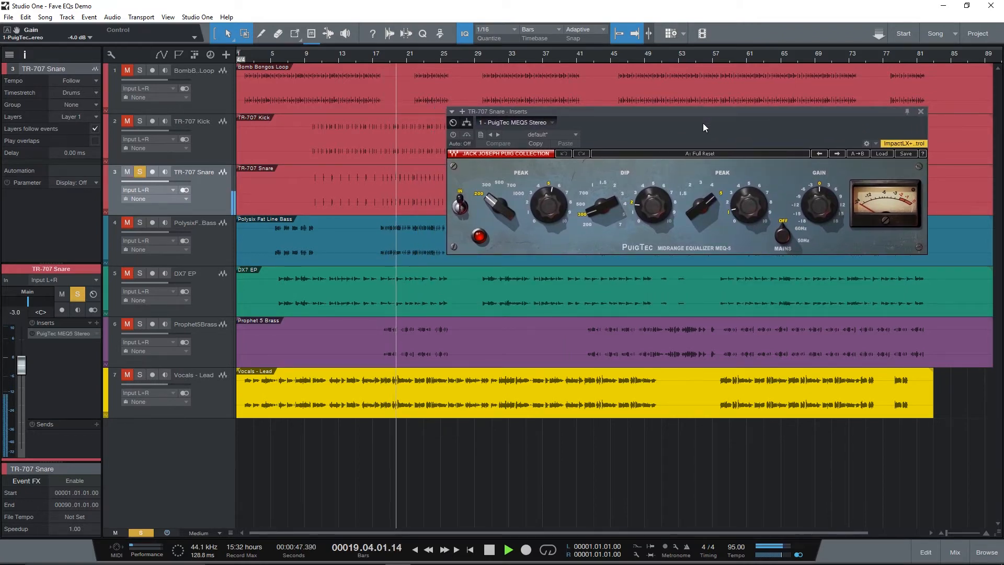
pyautogui.press('space')
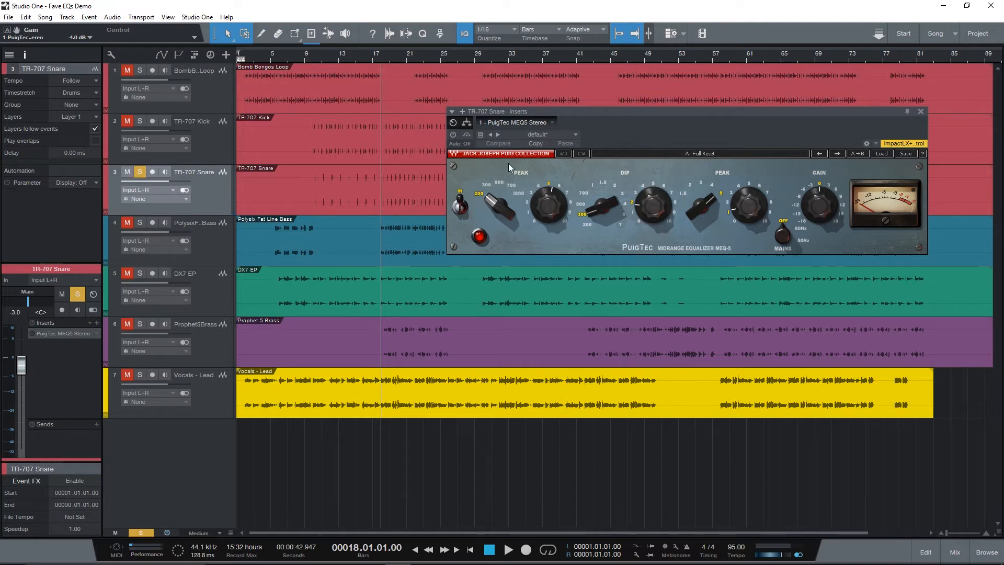
# Step: Re-enable the MEQ5 and listen to the processed snare from bar 18, then stop playback
pyautogui.click(31, 333)
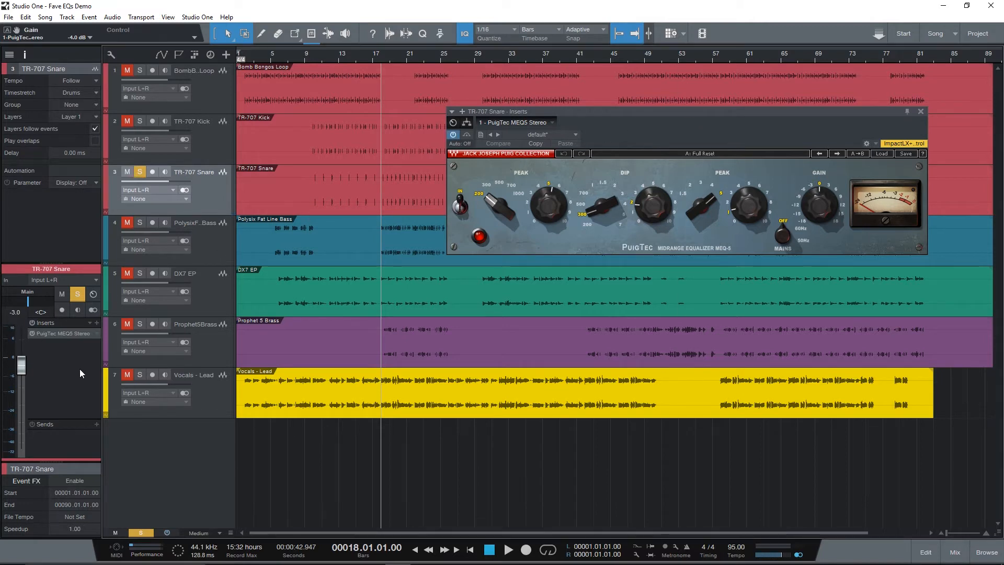
pyautogui.press('space')
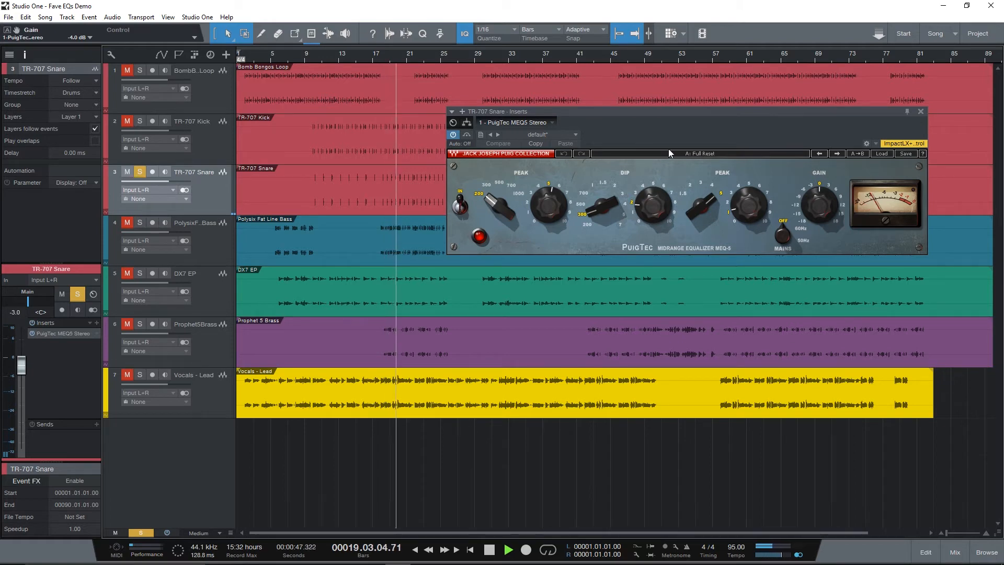
pyautogui.press('space')
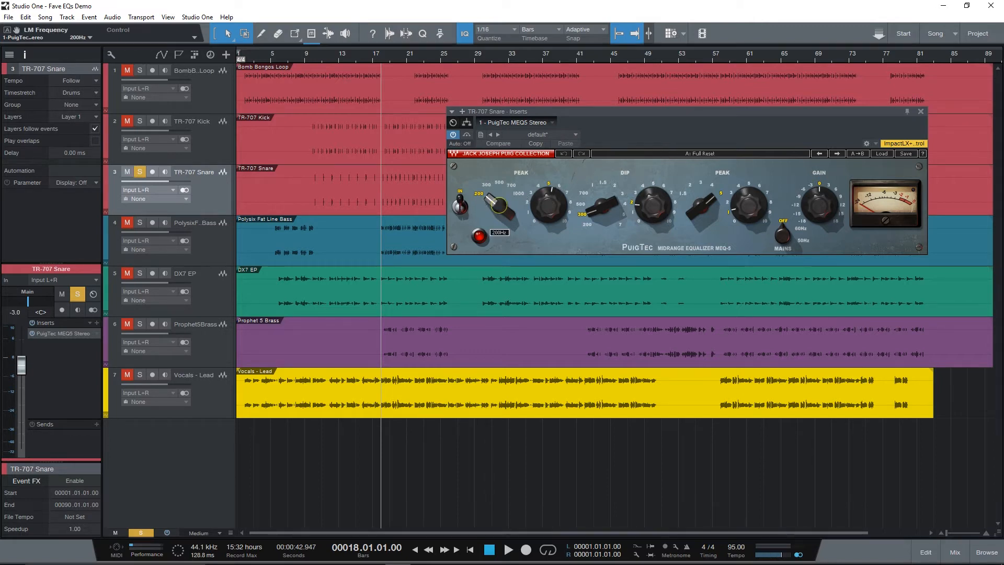
# Step: Switch the MEQ5's dip frequency to 200 Hz and return it to 300 Hz
pyautogui.moveTo(488, 198); pyautogui.dragTo(488, 198)
pyautogui.moveTo(497, 208)
pyautogui.moveTo(540, 205)
pyautogui.moveTo(603, 206)
pyautogui.scroll(-1, 603, 207)
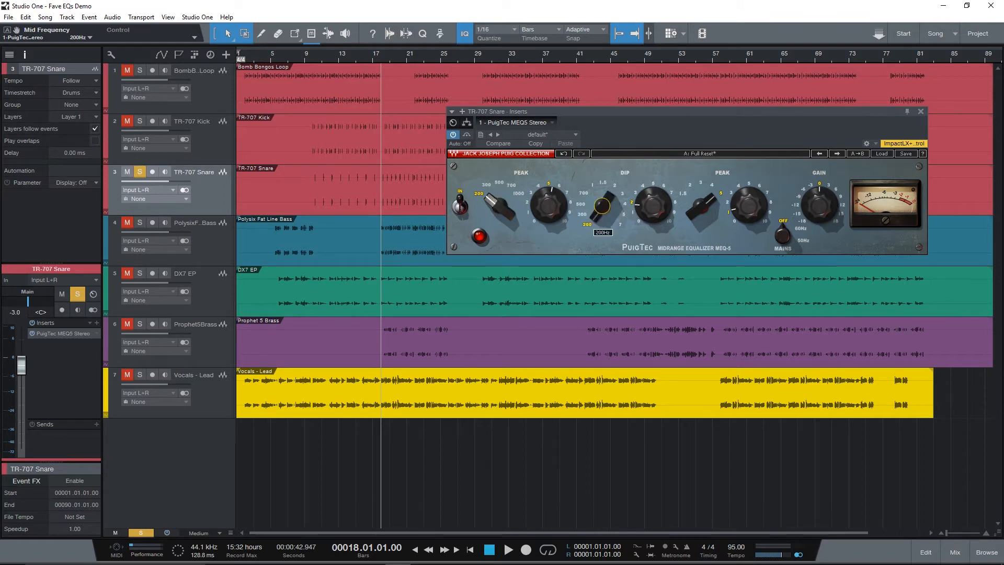
pyautogui.scroll(1, 603, 206)
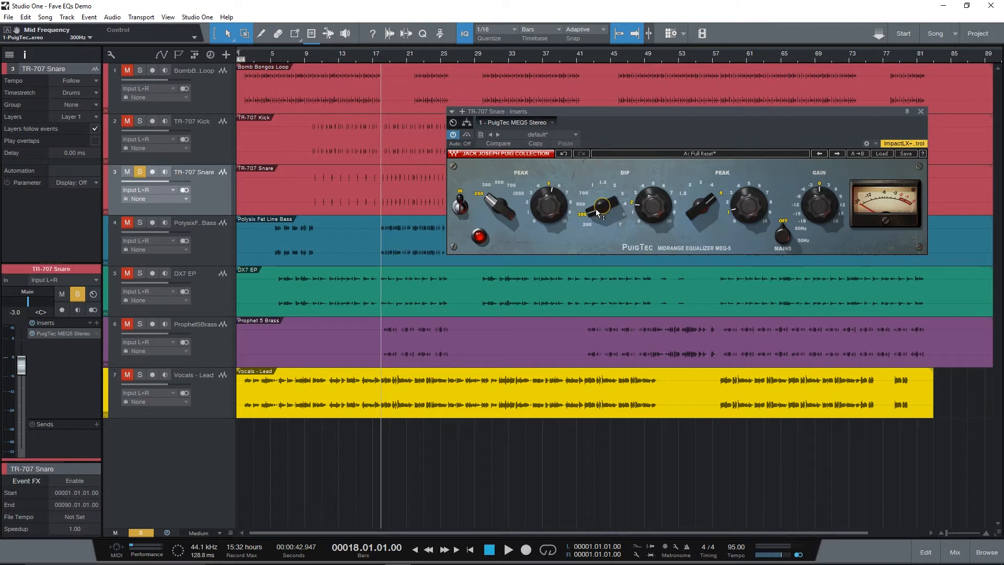
pyautogui.moveTo(597, 211)
# Step: Reset the MEQ5's low-mid peak and mid dip amounts to 0
pyautogui.moveTo(551, 202)
pyautogui.click(551, 202)
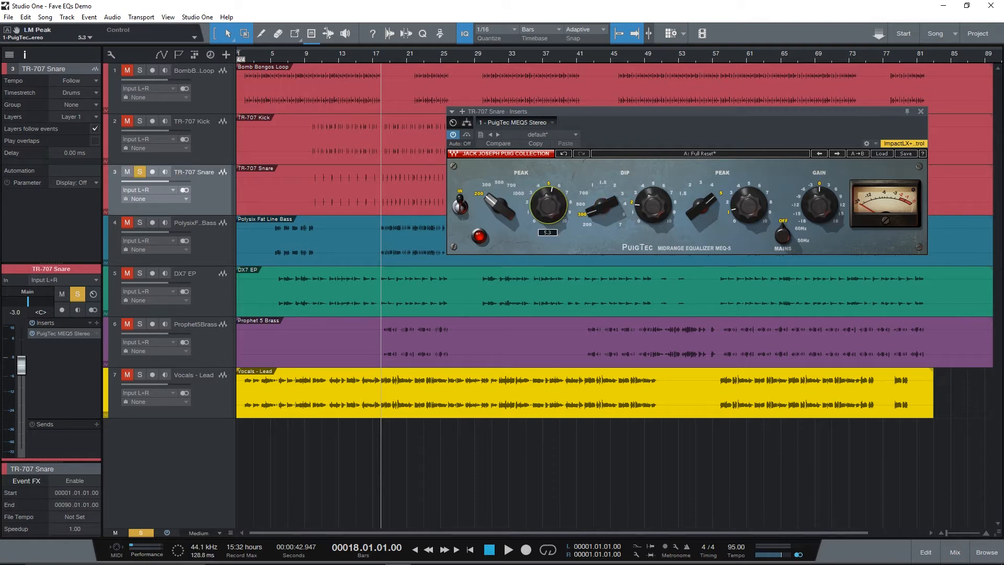
pyautogui.click(661, 205)
pyautogui.moveTo(546, 204); pyautogui.dragTo(546, 235)
pyautogui.moveTo(659, 201); pyautogui.dragTo(659, 223)
# Step: Play the snare from bar 18 while raising the MEQ5's 200 Hz peak to 5.5, and stop playback
pyautogui.press('space')
pyautogui.moveTo(543, 208); pyautogui.dragTo(542, 179)
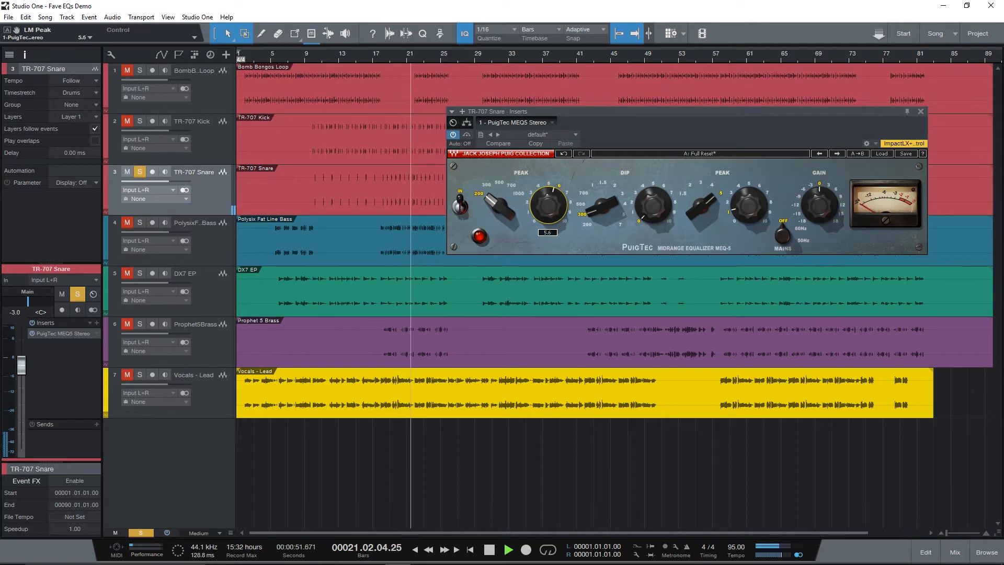
pyautogui.press('space')
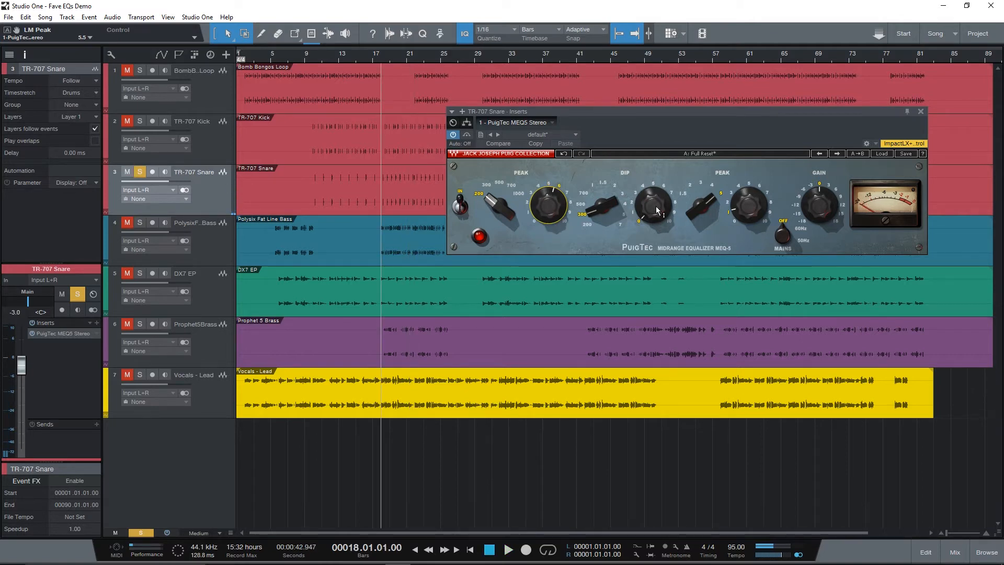
# Step: Raise the MEQ5's 300 Hz dip to 1.5 and listen to the snare from bar 18, then stop playback
pyautogui.moveTo(657, 210); pyautogui.dragTo(656, 202)
pyautogui.press('space')
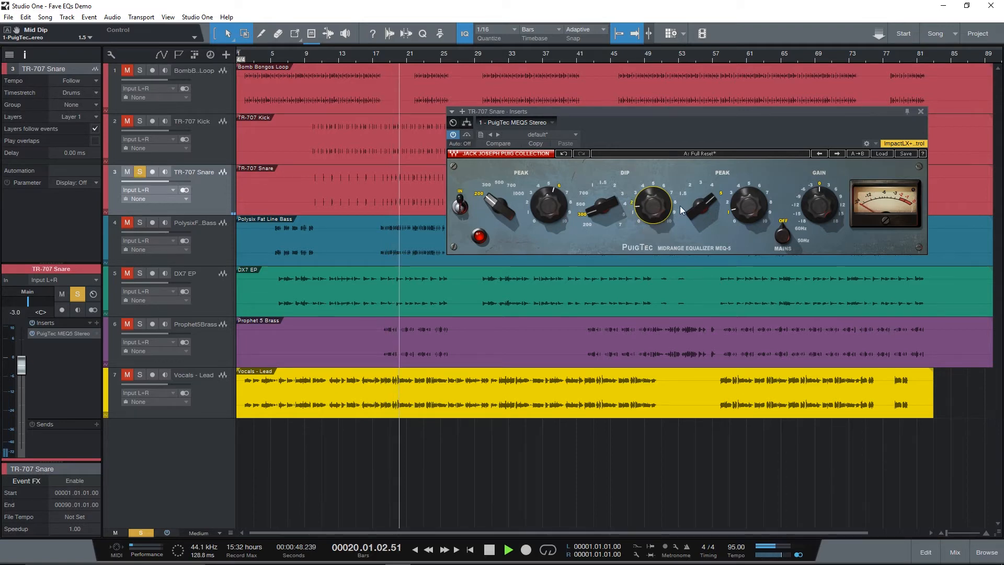
pyautogui.press('space')
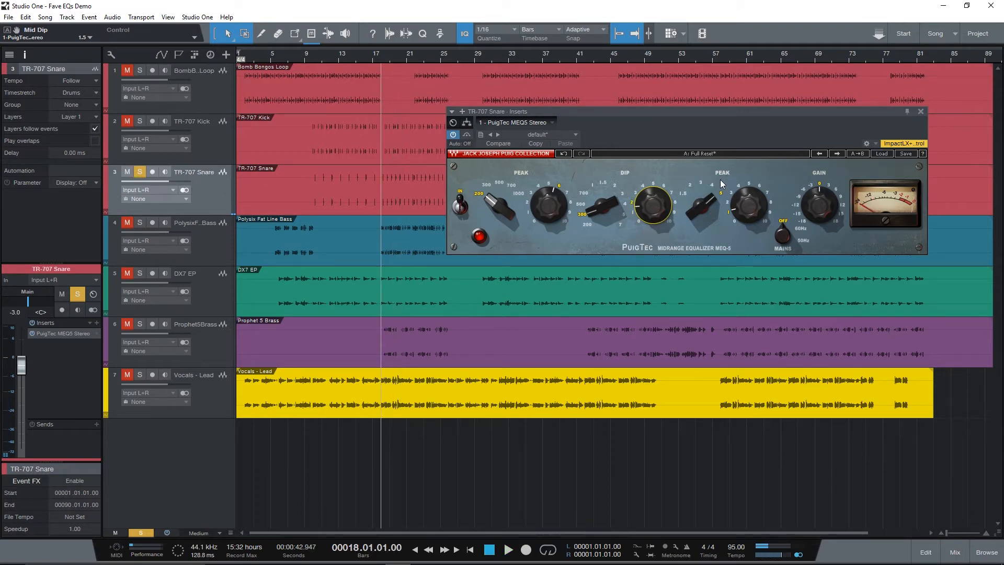
# Step: Play the snare from bar 18 while adjusting the MEQ5's 5 kHz peak amount, and stop playback
pyautogui.click(702, 206)
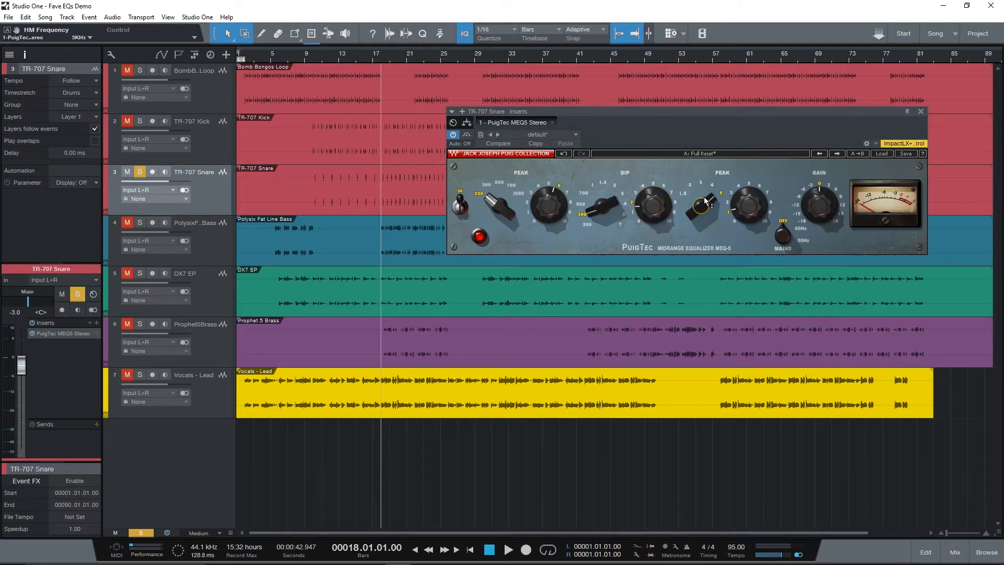
pyautogui.moveTo(742, 208)
pyautogui.click(748, 208)
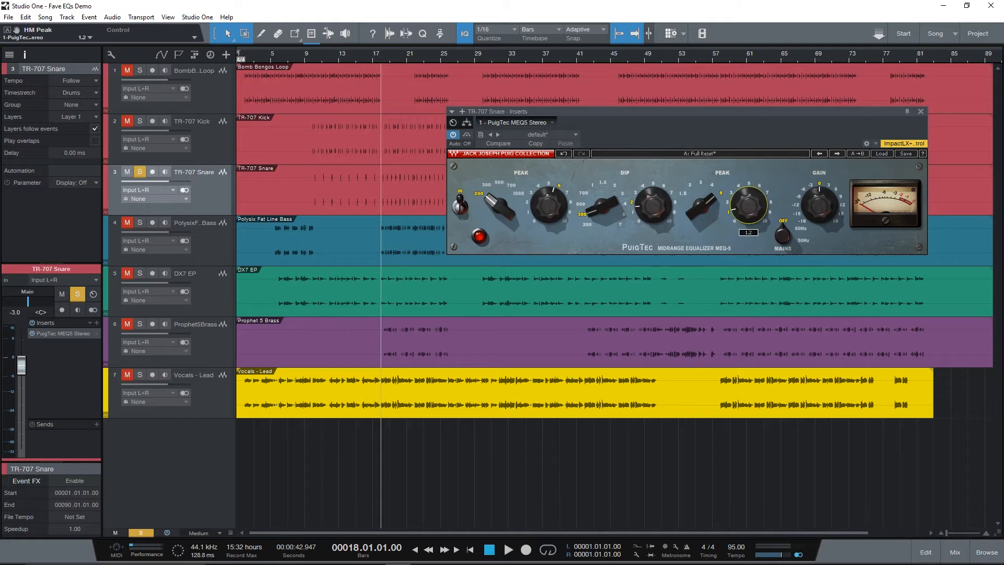
pyautogui.moveTo(748, 209); pyautogui.dragTo(748, 223)
pyautogui.press('space')
pyautogui.moveTo(752, 215)
pyautogui.mouseDown()
pyautogui.moveTo(751, 183)
pyautogui.moveTo(751, 200)
pyautogui.mouseUp()
pyautogui.press('space')
# Step: Compare the snare from bar 18 with the MEQ5 switched off and then back in, stopping playback after each pass
pyautogui.click(461, 207)
pyautogui.press('space')
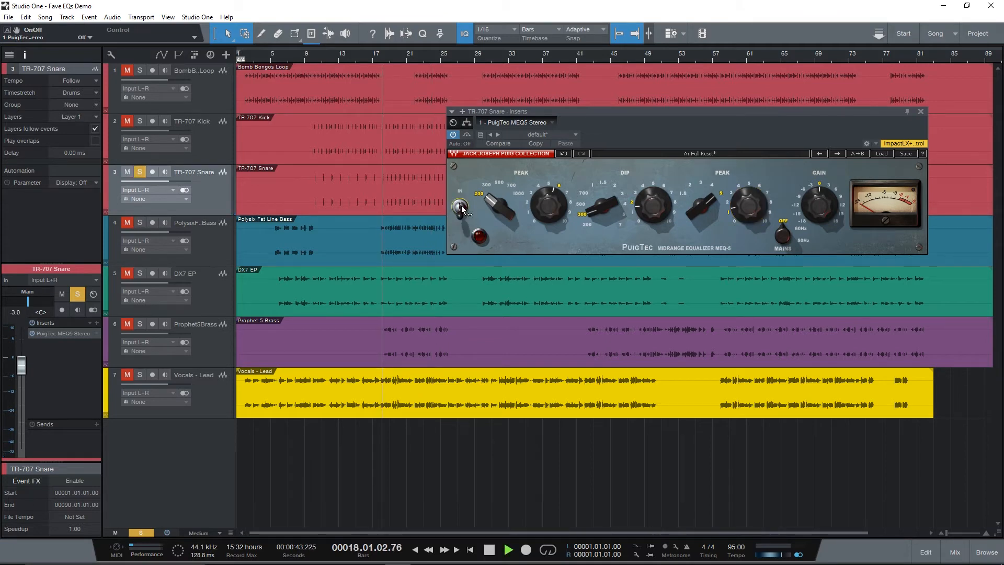
pyautogui.press('space')
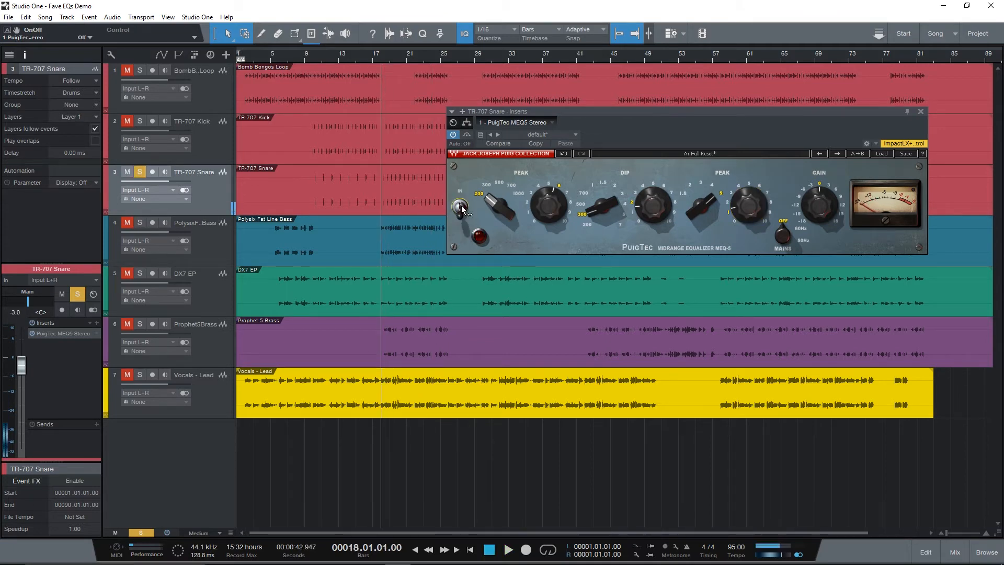
pyautogui.click(461, 207)
pyautogui.press('space')
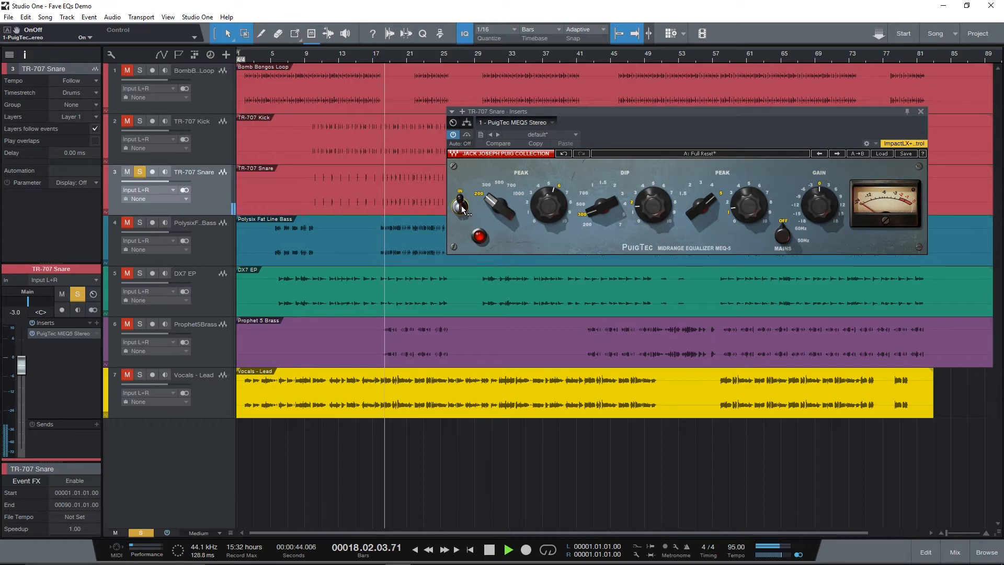
pyautogui.press('space')
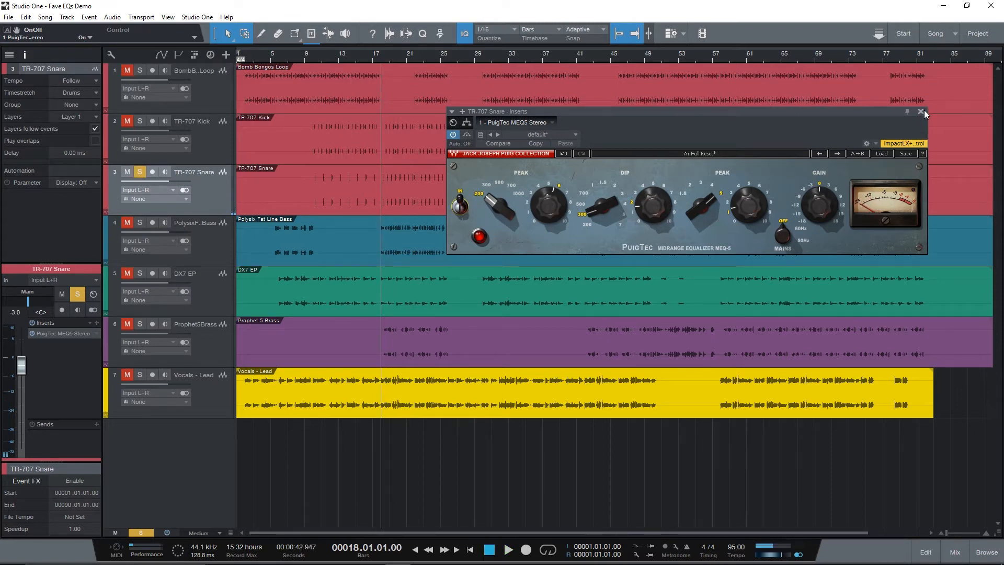
# Step: Show the mixer and arrange the TR-707 Kick's PuigTec EQ and the TR-707 Snare's MEQ5 windows so both are in view
pyautogui.click(921, 111)
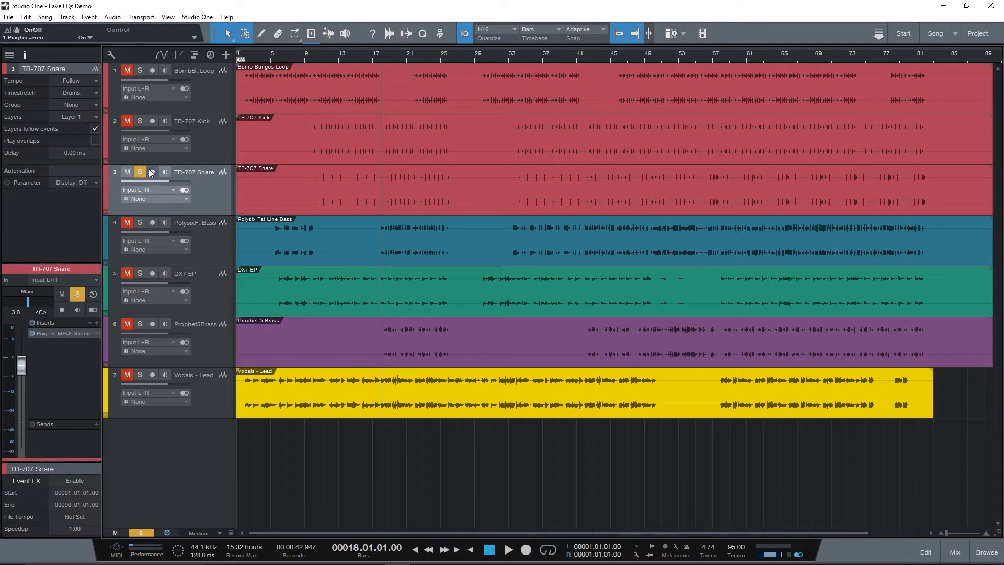
pyautogui.press('F3')
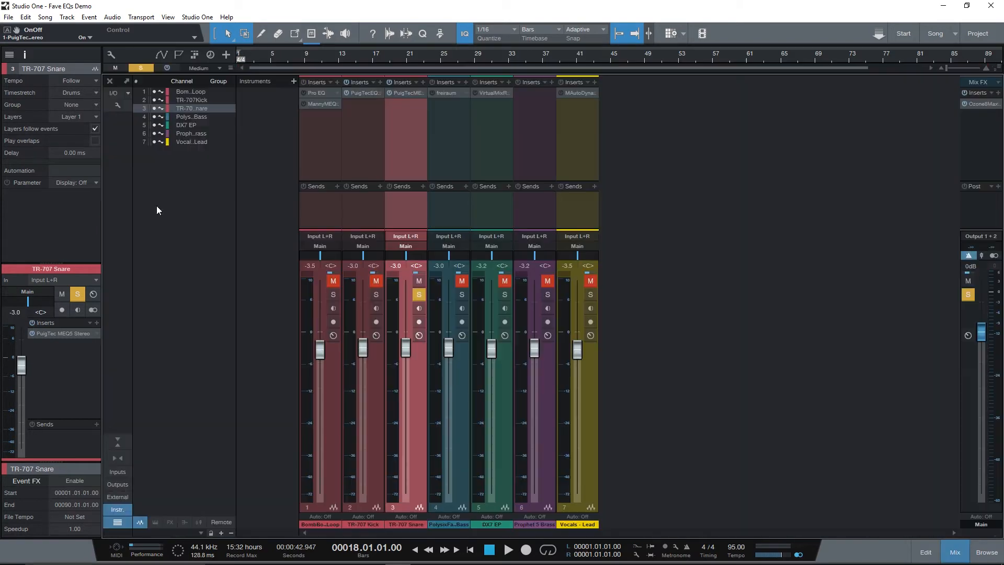
pyautogui.click(362, 92)
pyautogui.moveTo(619, 117); pyautogui.dragTo(750, 131)
pyautogui.click(407, 93)
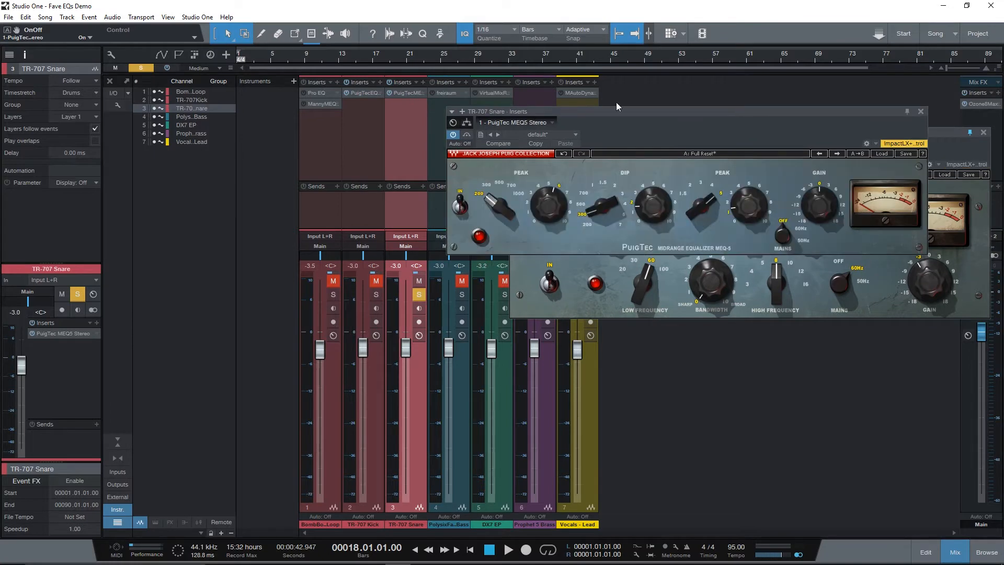
pyautogui.moveTo(657, 113); pyautogui.dragTo(236, 156)
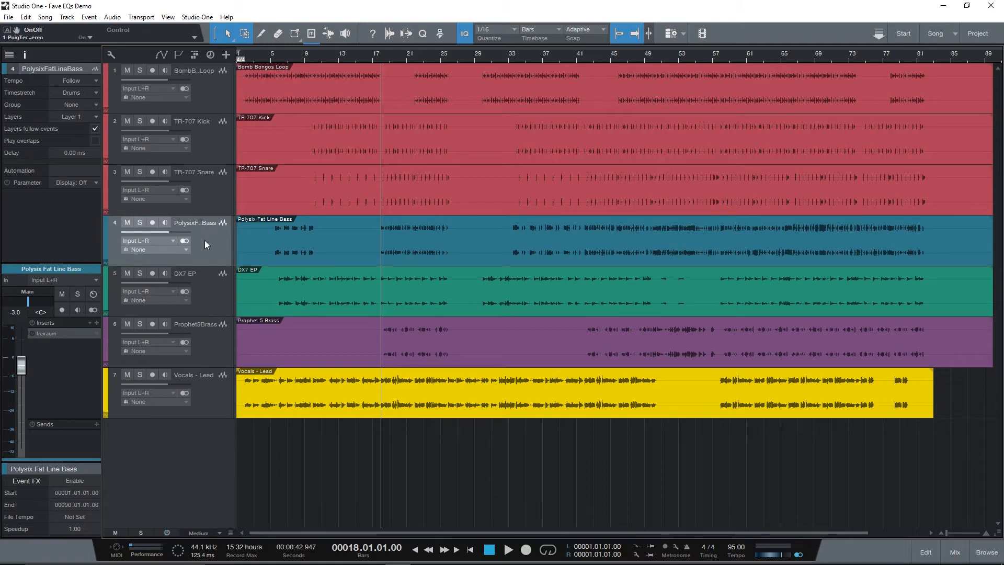
# Step: Open the frei:raum insert on Polysix Fat Line Bass and show its proximity, entropy and equalizer modes
pyautogui.click(52, 333)
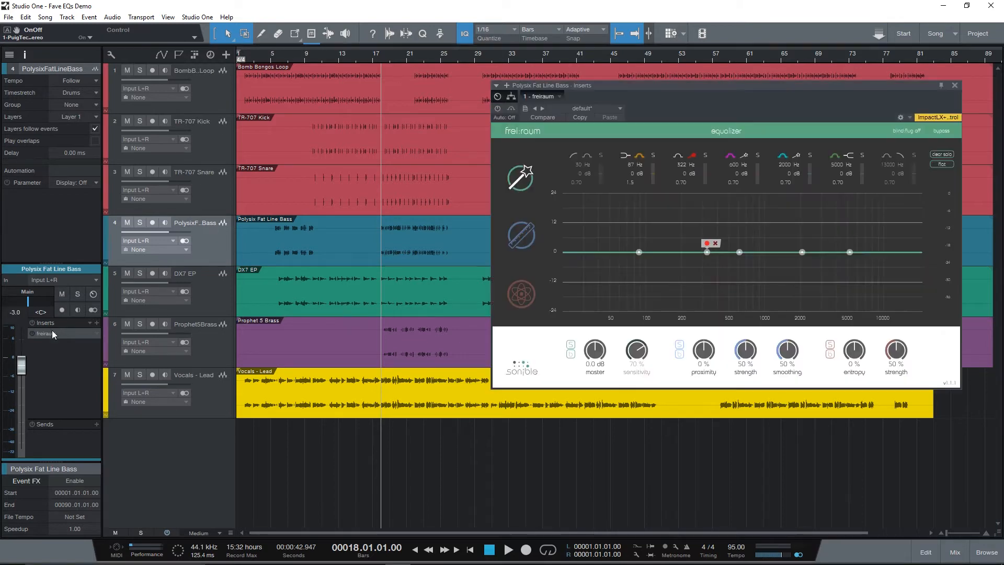
pyautogui.moveTo(688, 82); pyautogui.dragTo(510, 117)
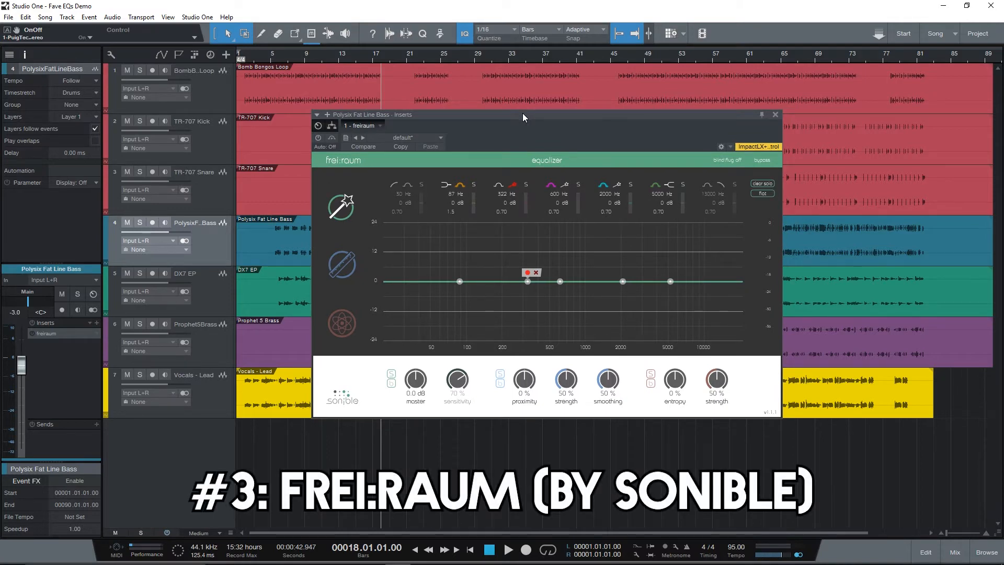
pyautogui.click(351, 263)
pyautogui.click(346, 328)
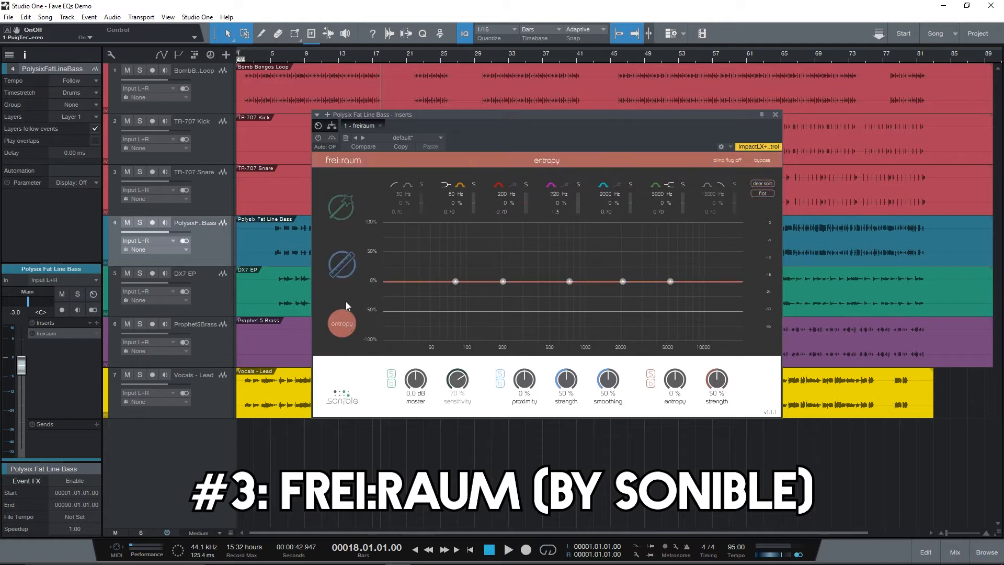
pyautogui.click(346, 217)
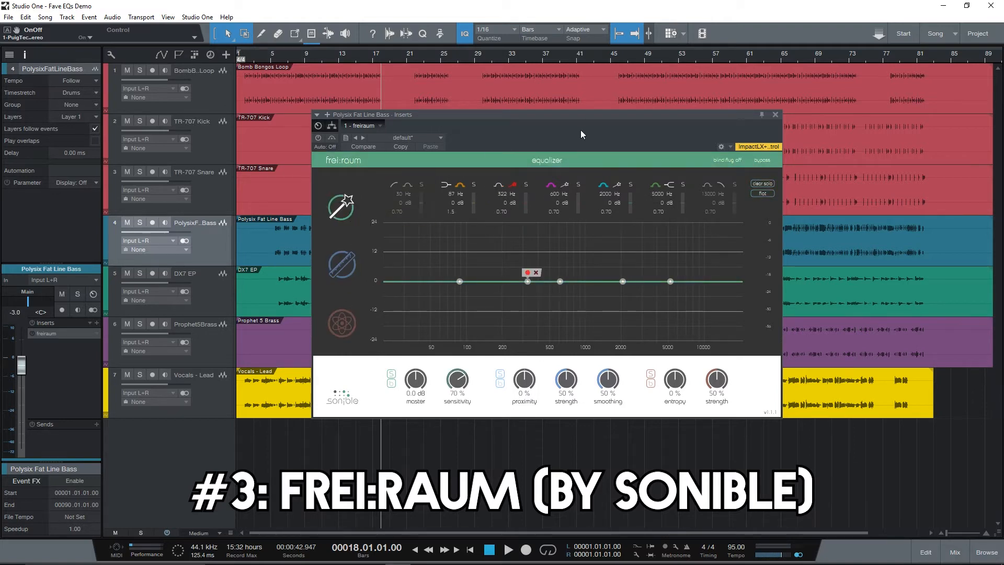
pyautogui.moveTo(589, 113); pyautogui.dragTo(595, 98)
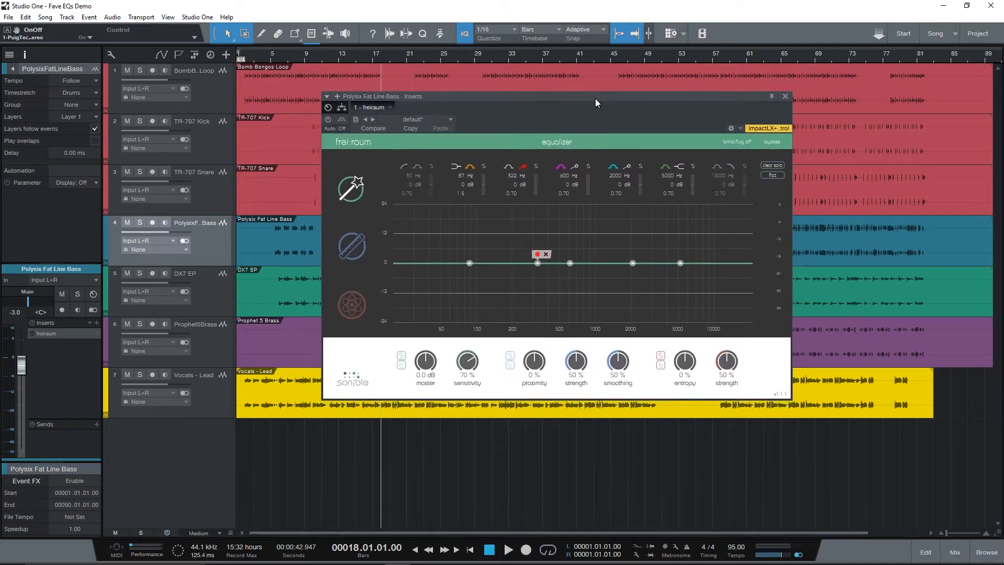
# Step: Go through frei:raum's entropy, equalizer and proximity modes again and return to the equalizer mode
pyautogui.click(350, 305)
pyautogui.click(358, 198)
pyautogui.click(352, 241)
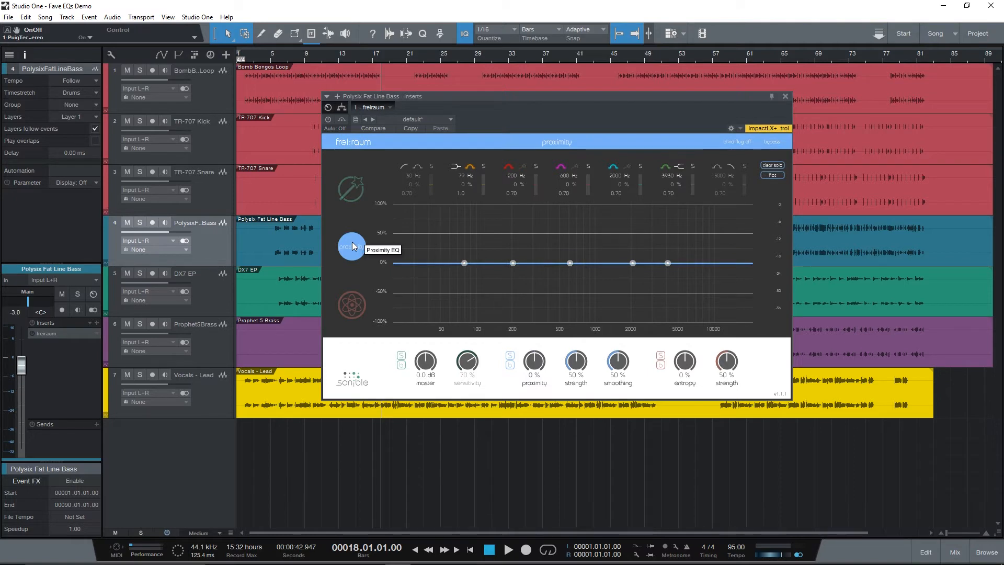
pyautogui.click(352, 303)
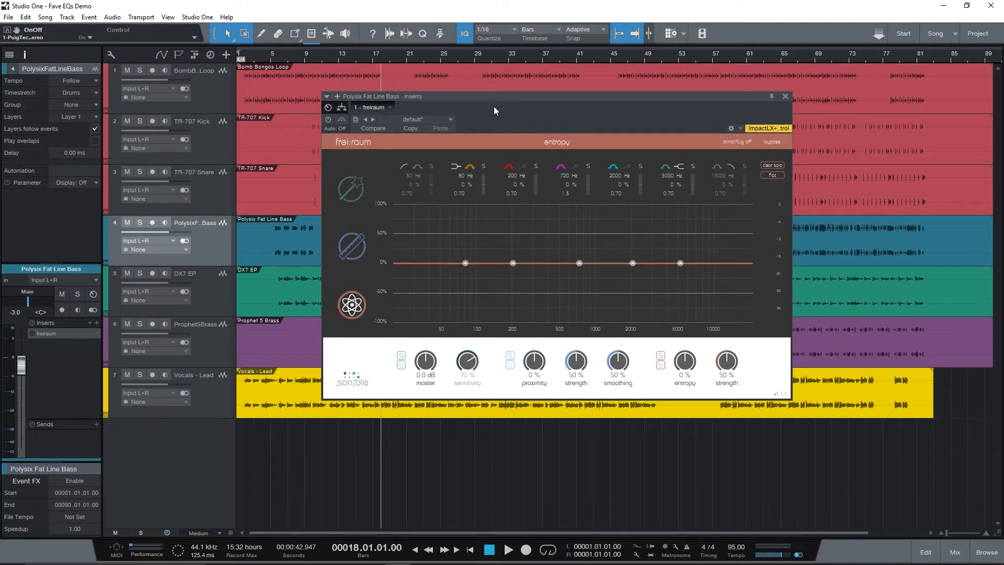
pyautogui.moveTo(491, 99); pyautogui.dragTo(507, 124)
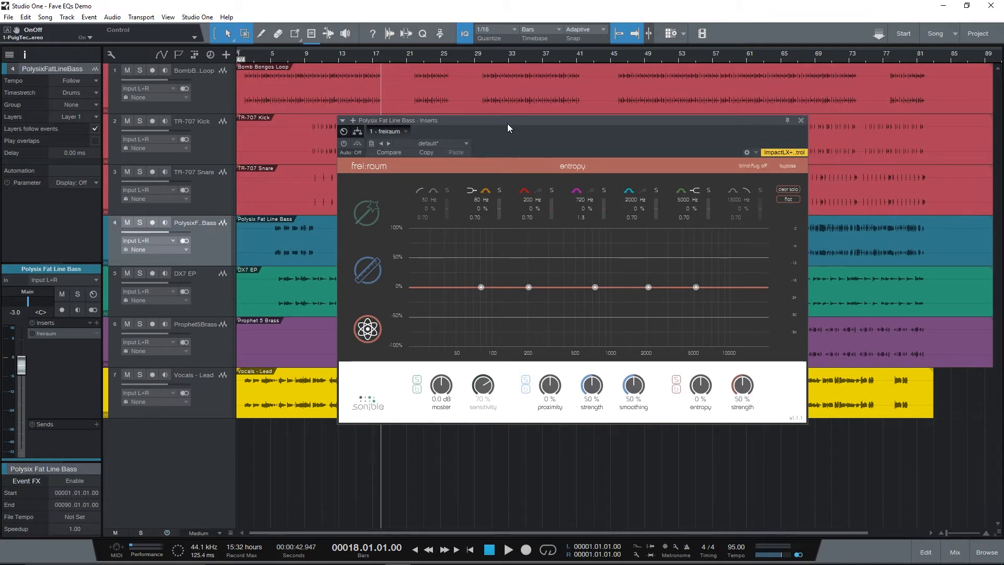
pyautogui.click(365, 208)
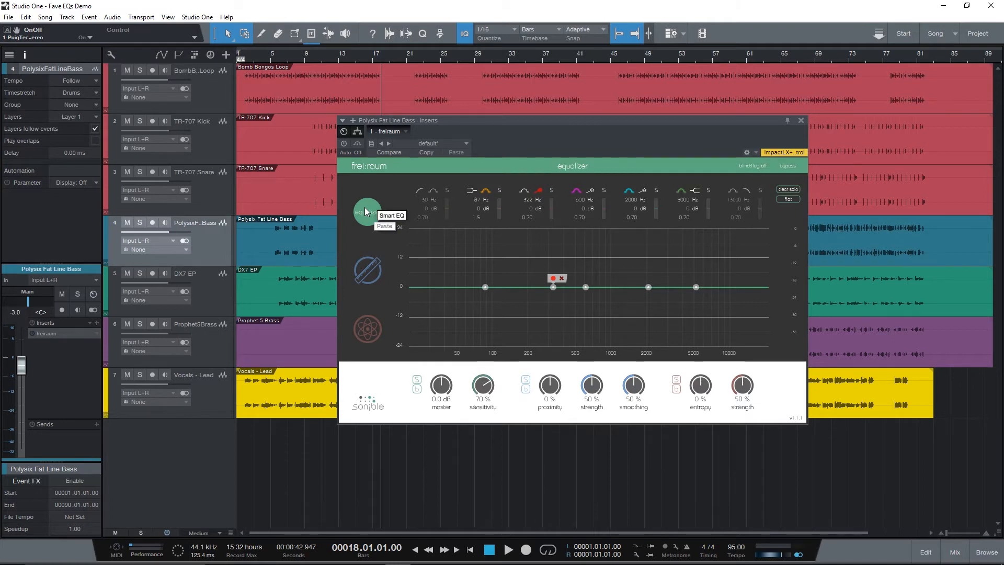
pyautogui.moveTo(481, 121); pyautogui.dragTo(508, 121)
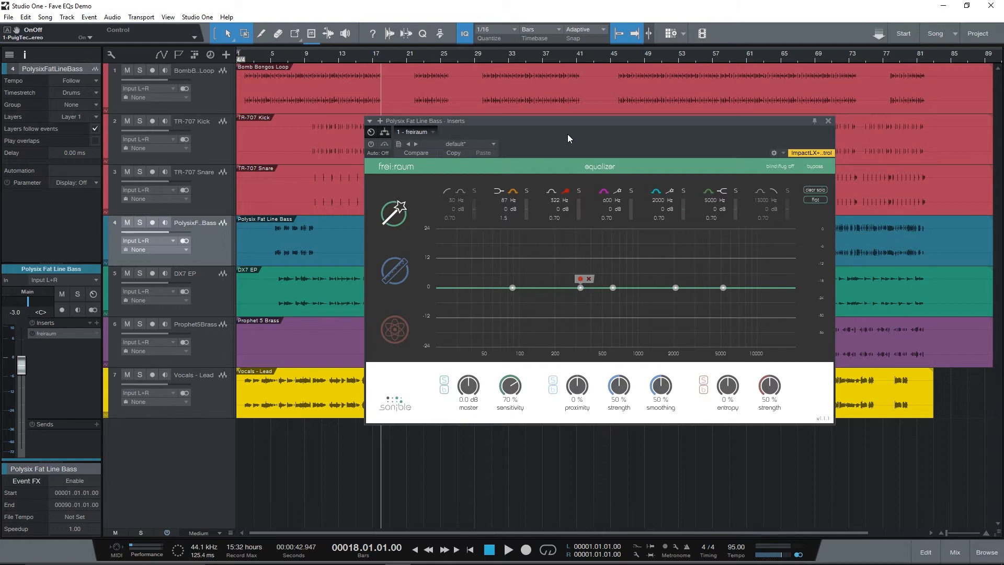
pyautogui.moveTo(578, 124); pyautogui.dragTo(652, 193)
pyautogui.click(472, 338)
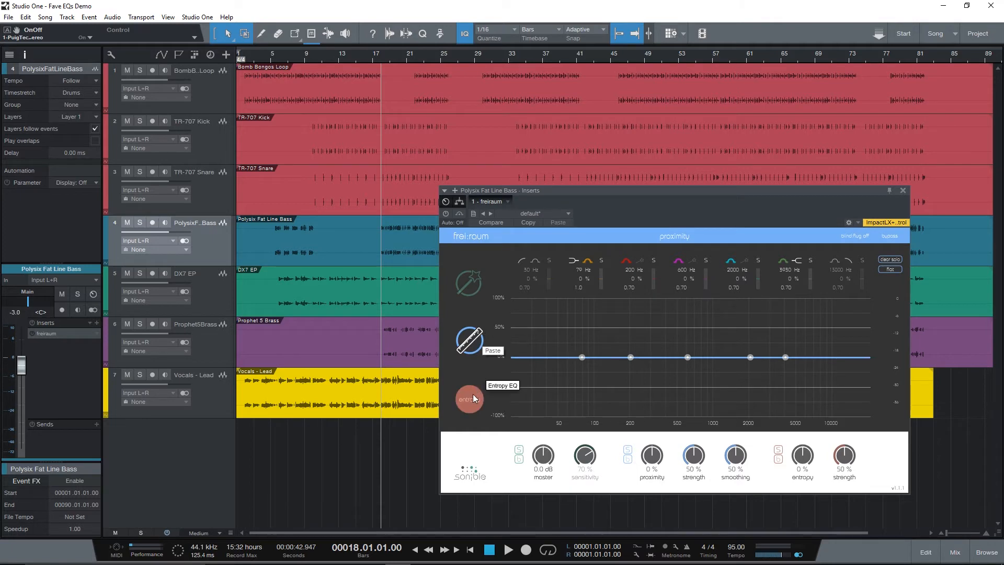
pyautogui.click(470, 282)
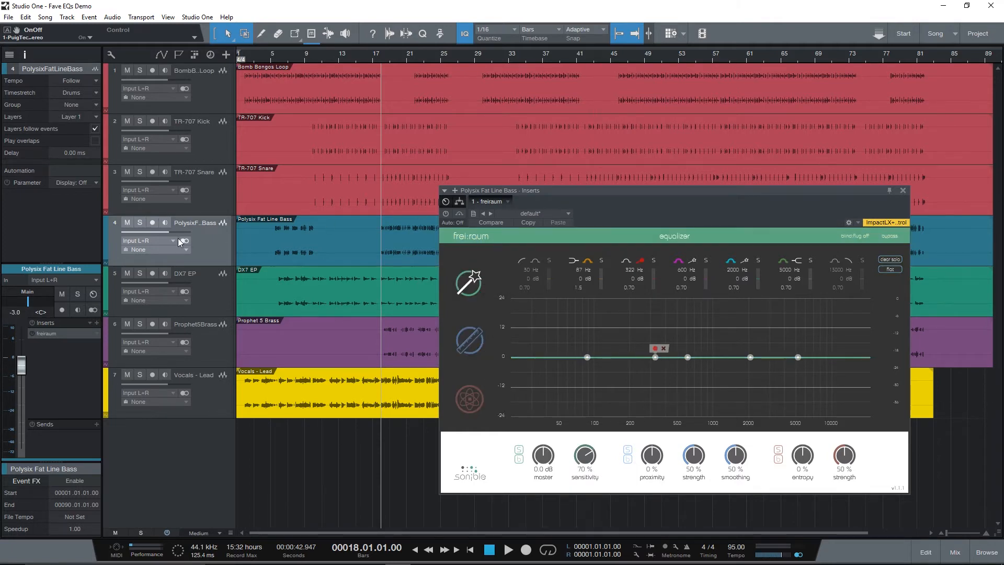
# Step: Solo the Polysix Fat Line Bass and listen to it from bar 18, then stop playback
pyautogui.click(139, 222)
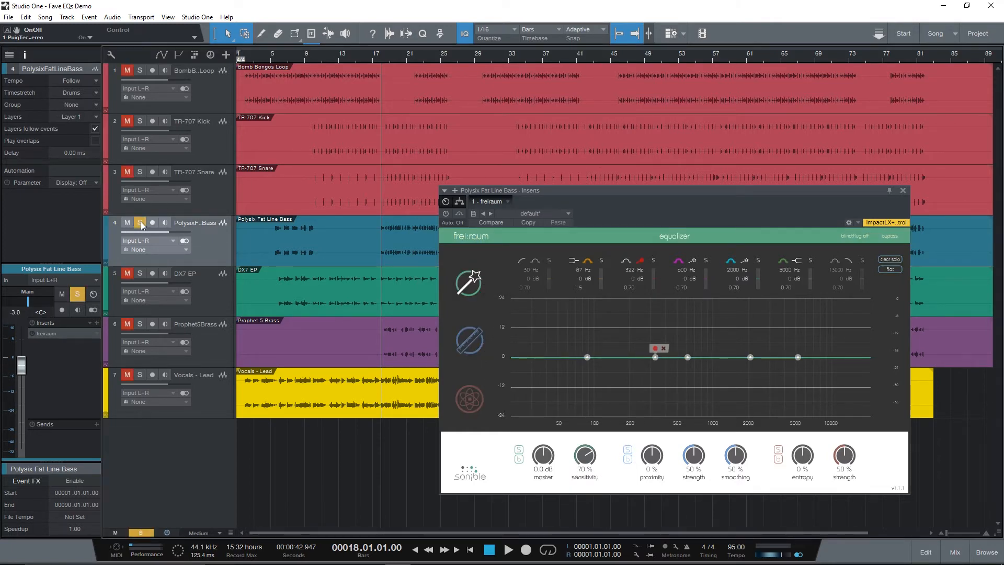
pyautogui.press('space')
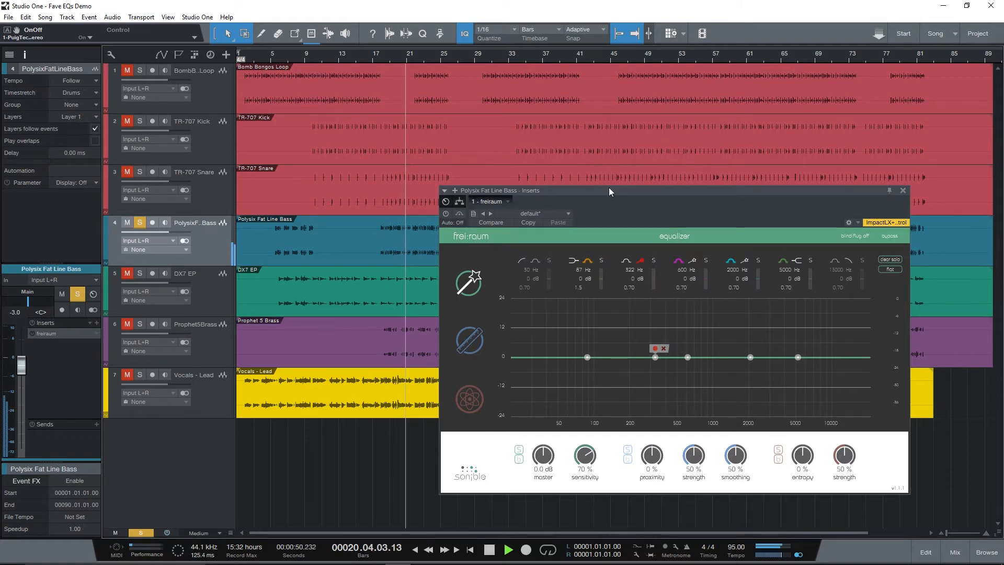
pyautogui.moveTo(609, 187); pyautogui.dragTo(667, 92)
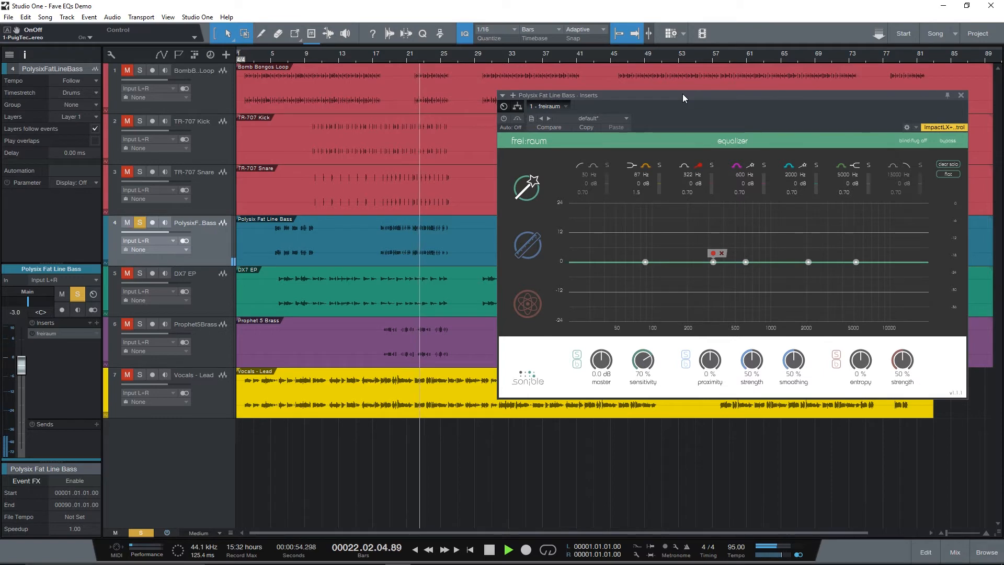
pyautogui.press('space')
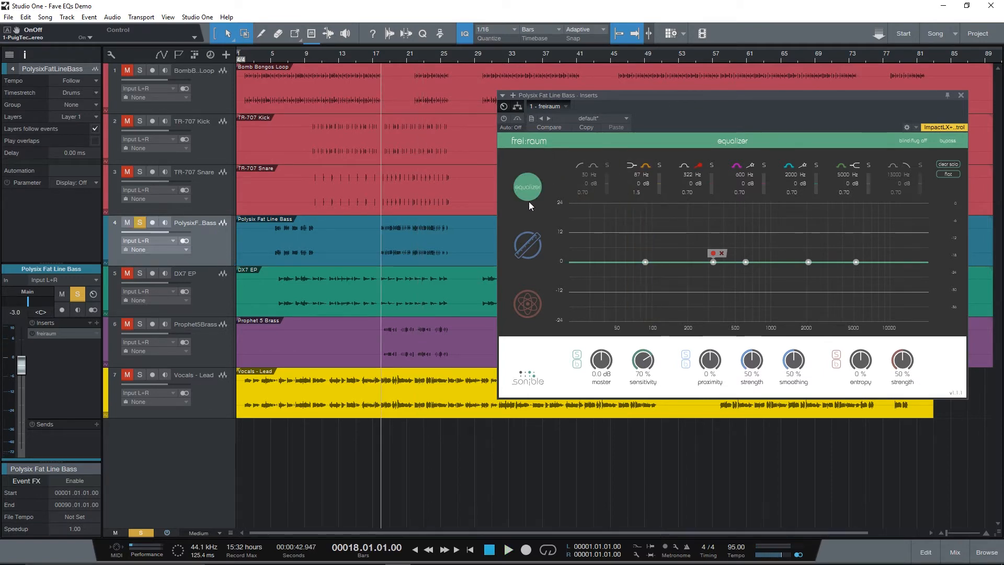
# Step: Move frei:raum's third band to 286 Hz with 8.4 dB gain and toggle its smart filter off and on
pyautogui.moveTo(714, 262); pyautogui.dragTo(709, 242)
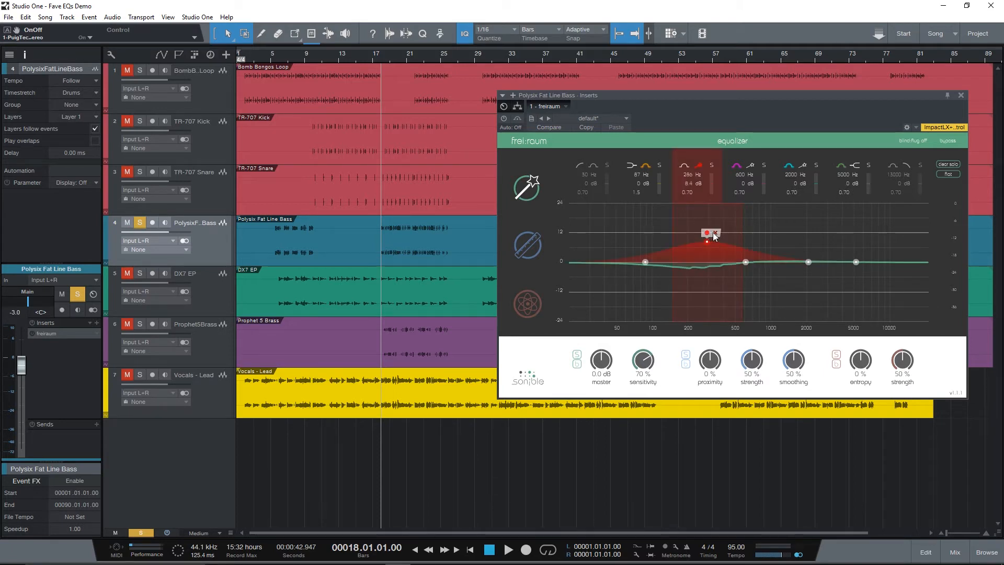
pyautogui.click(699, 167)
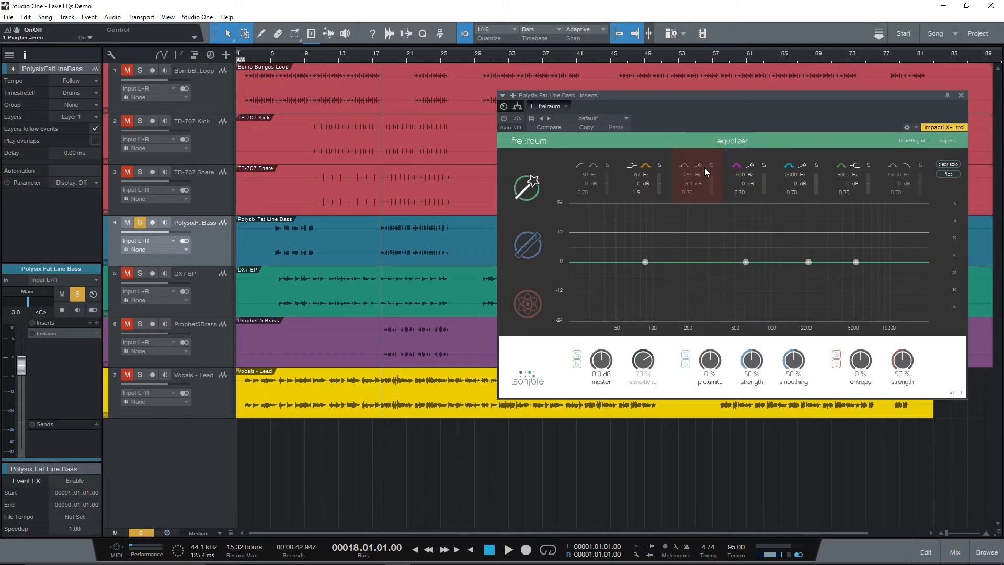
pyautogui.click(700, 166)
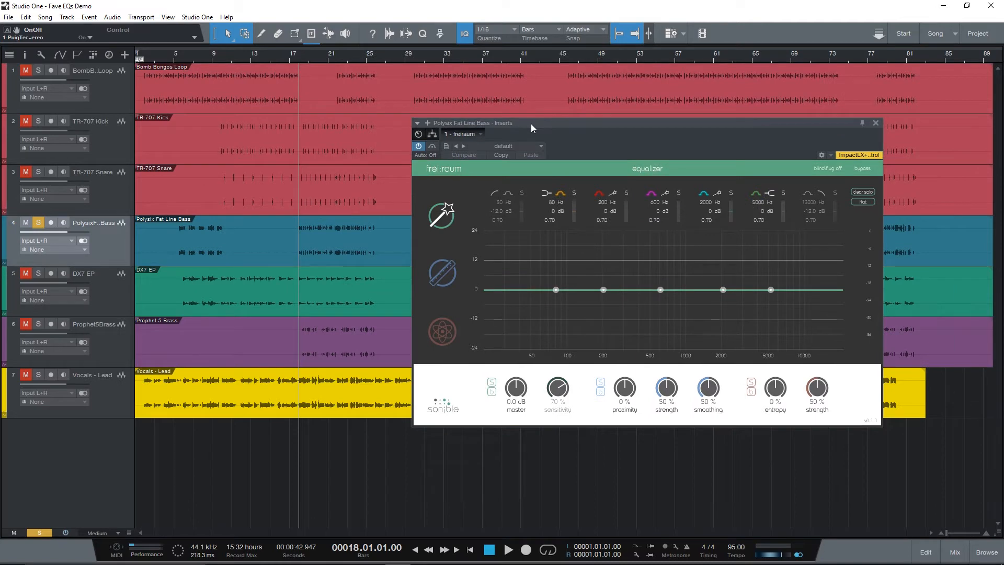
# Step: Enable the smart filter on frei:raum's 200 Hz band and let it analyse the bass while playing from bar 18
pyautogui.moveTo(531, 123); pyautogui.dragTo(523, 99)
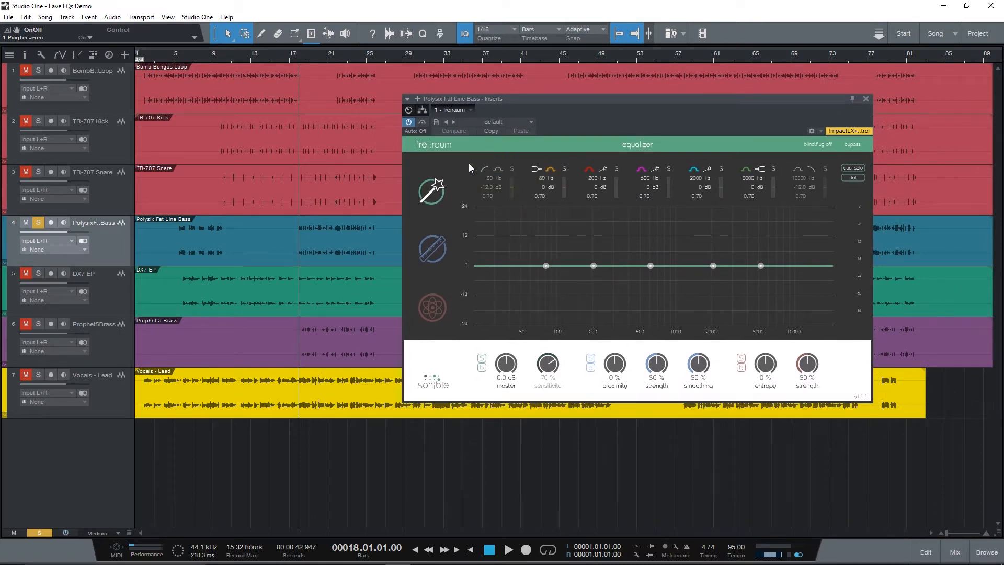
pyautogui.click(607, 173)
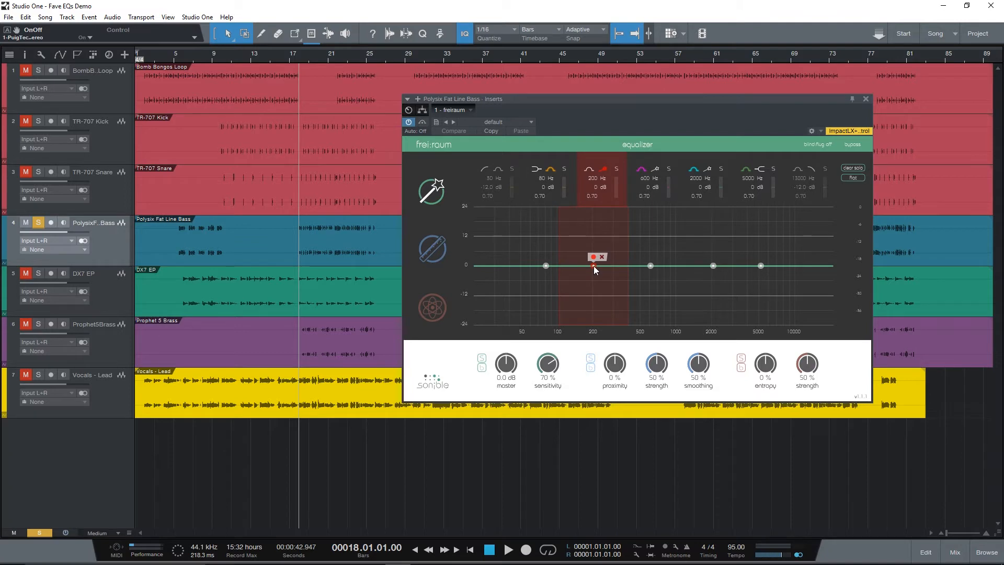
pyautogui.press('F4')
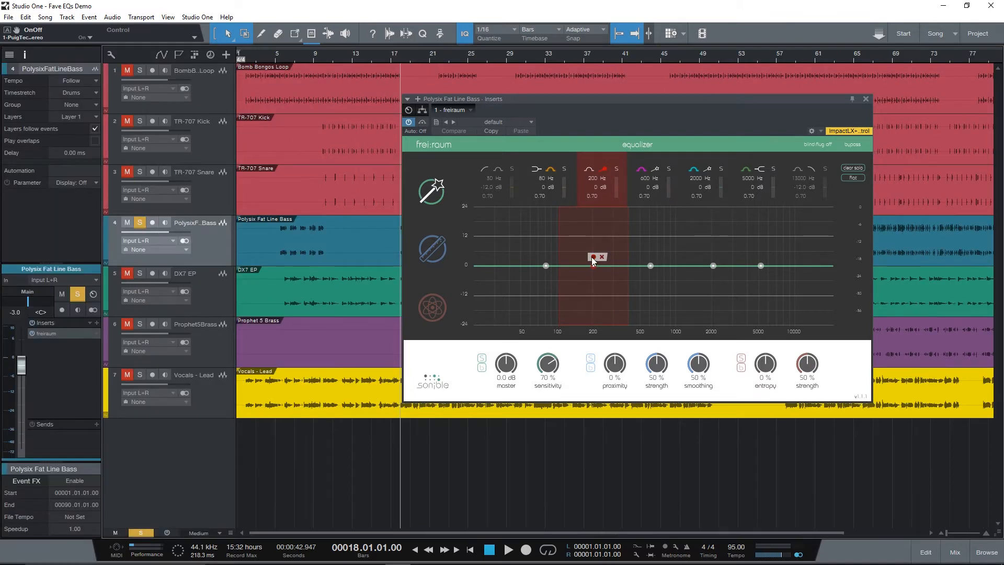
pyautogui.press('space')
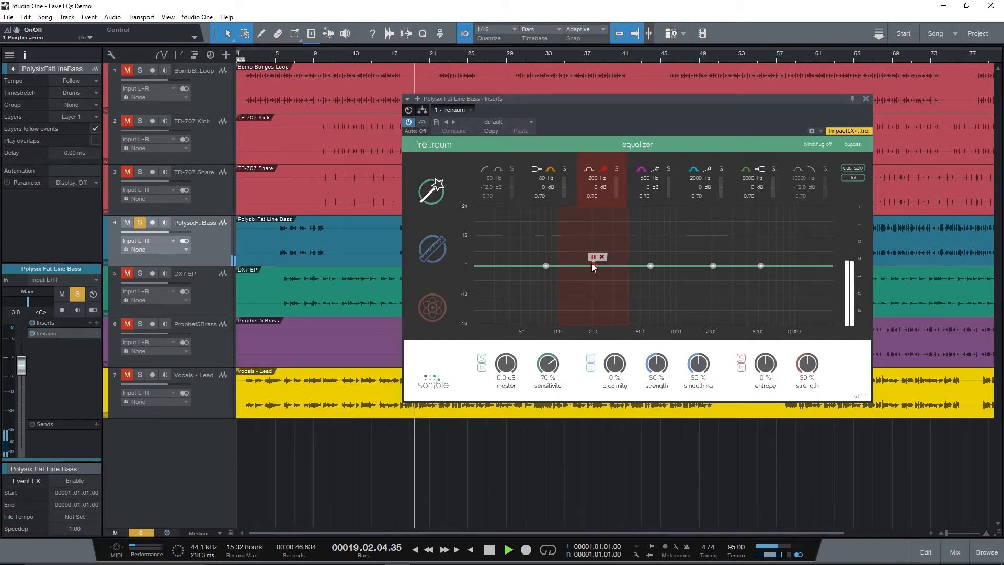
# Step: Raise the smart band to 6.7 dB and then to 15.3 dB at 222 Hz while the bass plays, and stop playback
pyautogui.moveTo(592, 265); pyautogui.dragTo(594, 249)
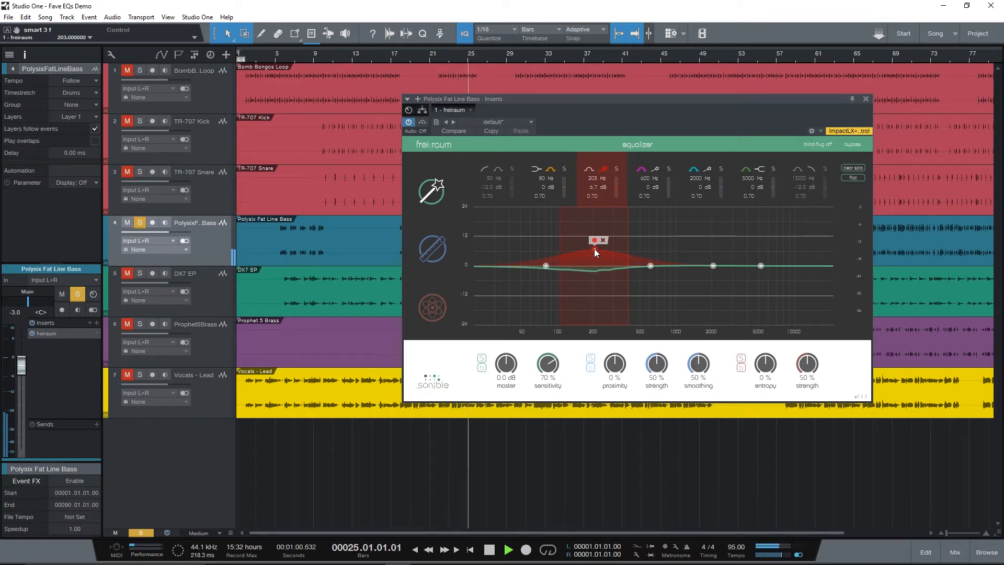
pyautogui.moveTo(594, 249); pyautogui.dragTo(598, 228)
pyautogui.press('space')
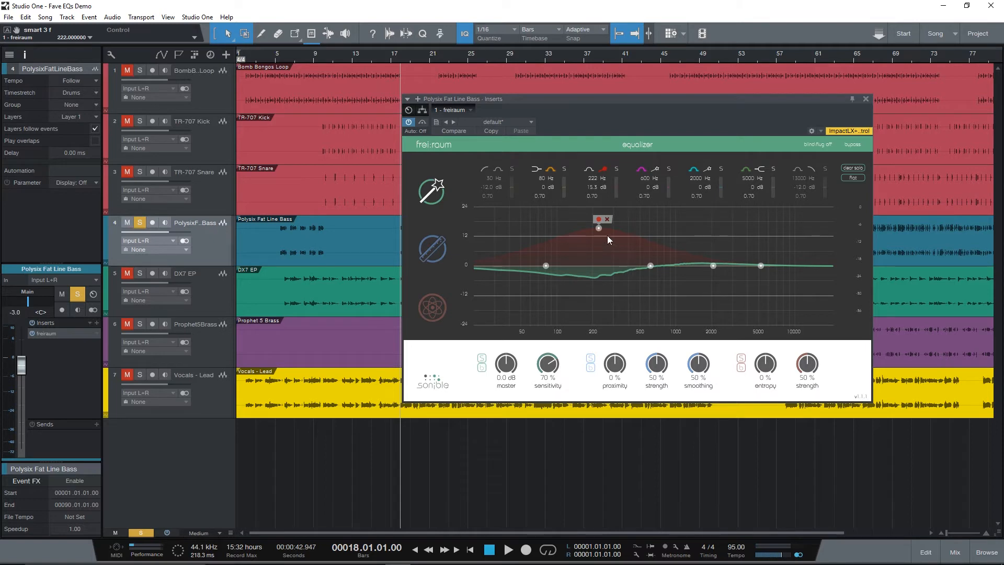
# Step: Set frei:raum's smart band to 11.3 dB at 264 Hz with a Q of 1.4 while playing the bass from bar 18, and stop playback
pyautogui.moveTo(598, 231); pyautogui.dragTo(599, 252)
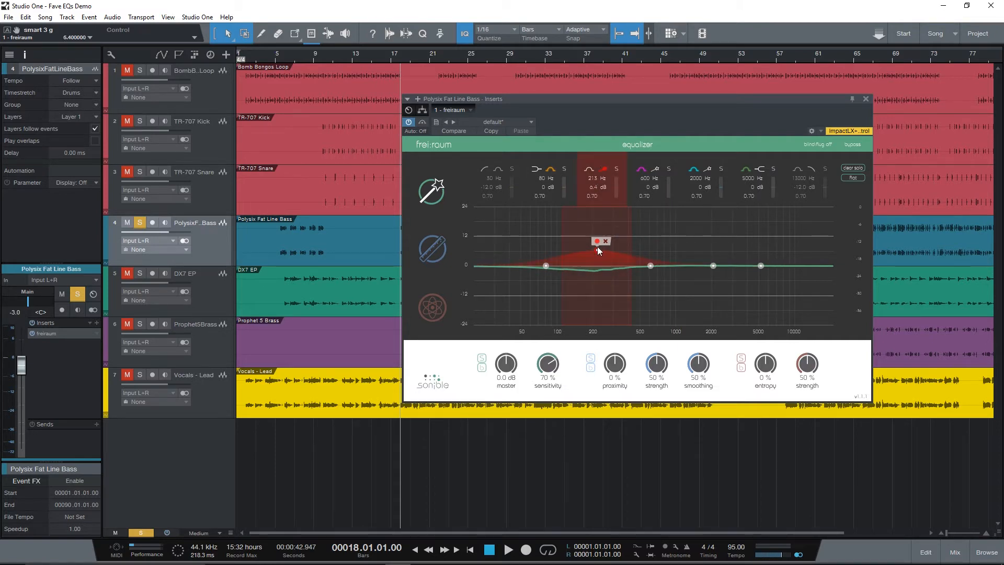
pyautogui.moveTo(599, 253)
pyautogui.mouseDown()
pyautogui.moveTo(598, 231)
pyautogui.moveTo(606, 265)
pyautogui.moveTo(604, 238)
pyautogui.mouseUp()
pyautogui.press('space')
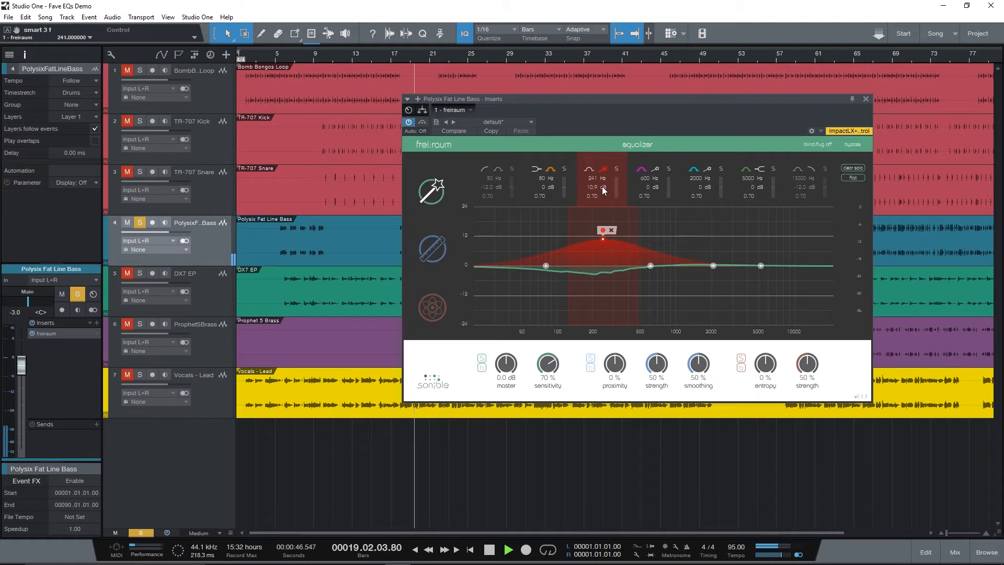
pyautogui.moveTo(591, 195); pyautogui.dragTo(607, 238)
pyautogui.press('space')
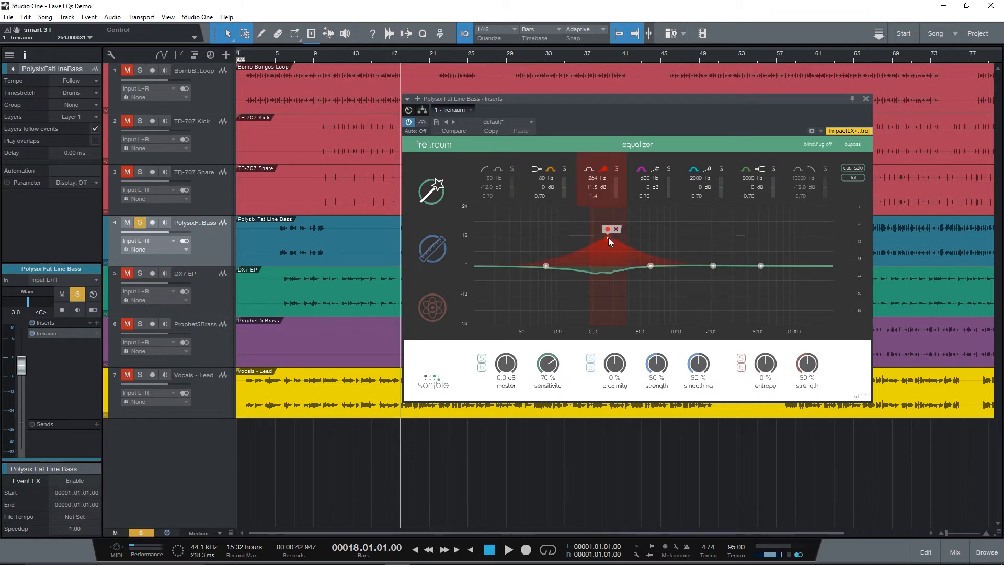
# Step: Try the smart band at -11.3 dB, set it to 7.5 dB at 251 Hz, and boost the fifth band 6.7 dB at 1990 Hz with Q 1.1
pyautogui.moveTo(608, 238); pyautogui.dragTo(603, 293)
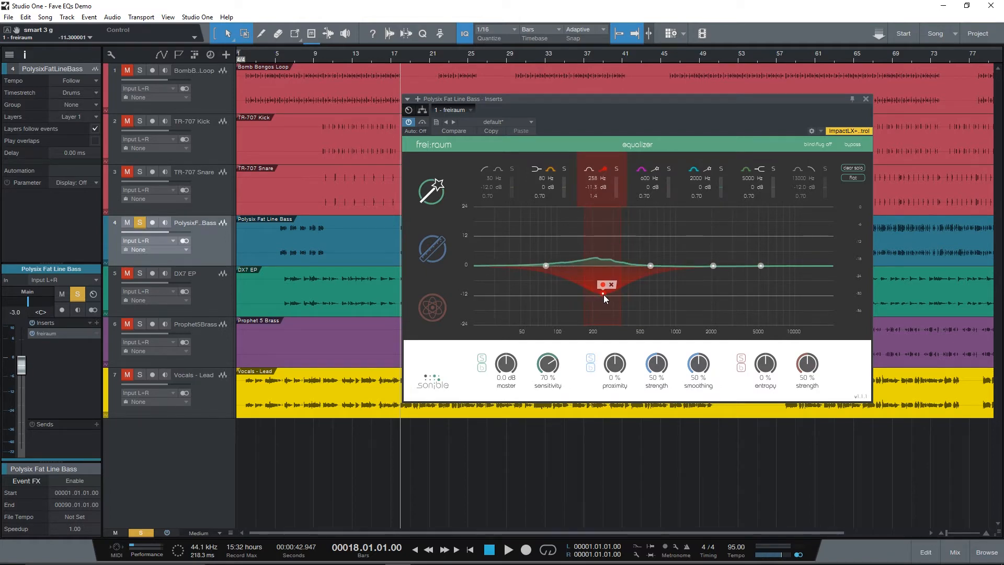
pyautogui.moveTo(604, 294); pyautogui.dragTo(607, 248)
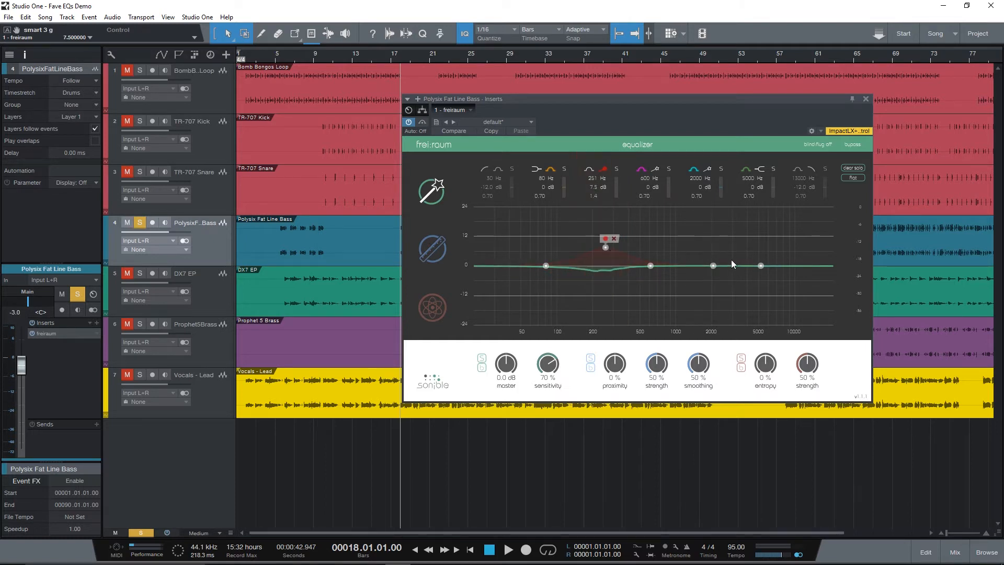
pyautogui.moveTo(715, 267); pyautogui.dragTo(714, 250)
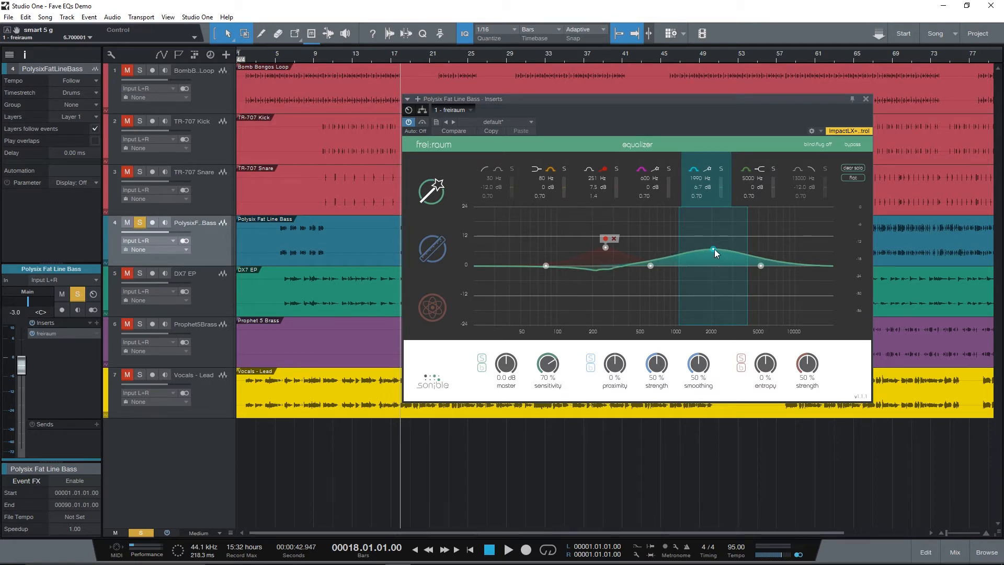
pyautogui.moveTo(698, 197)
pyautogui.mouseDown()
pyautogui.moveTo(697, 239)
pyautogui.moveTo(689, 195)
pyautogui.mouseUp()
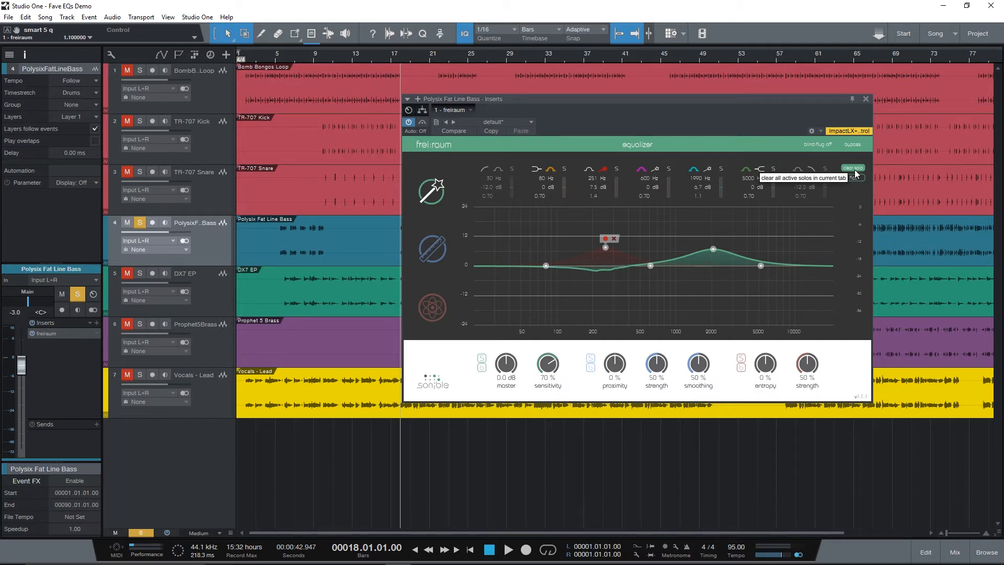
# Step: Open frei:raum's proximity equalizer and play the bass from bar 18
pyautogui.click(441, 250)
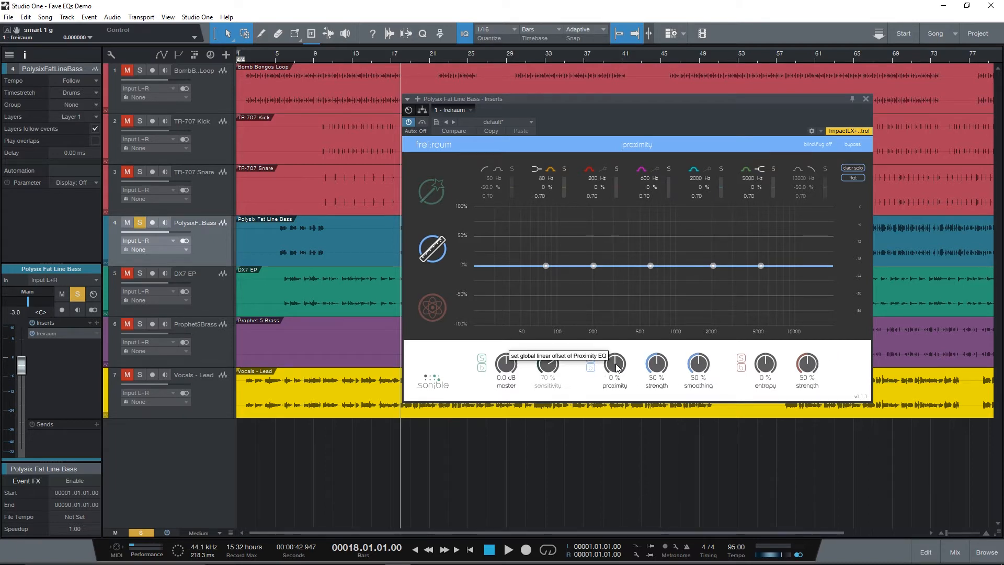
pyautogui.press('space')
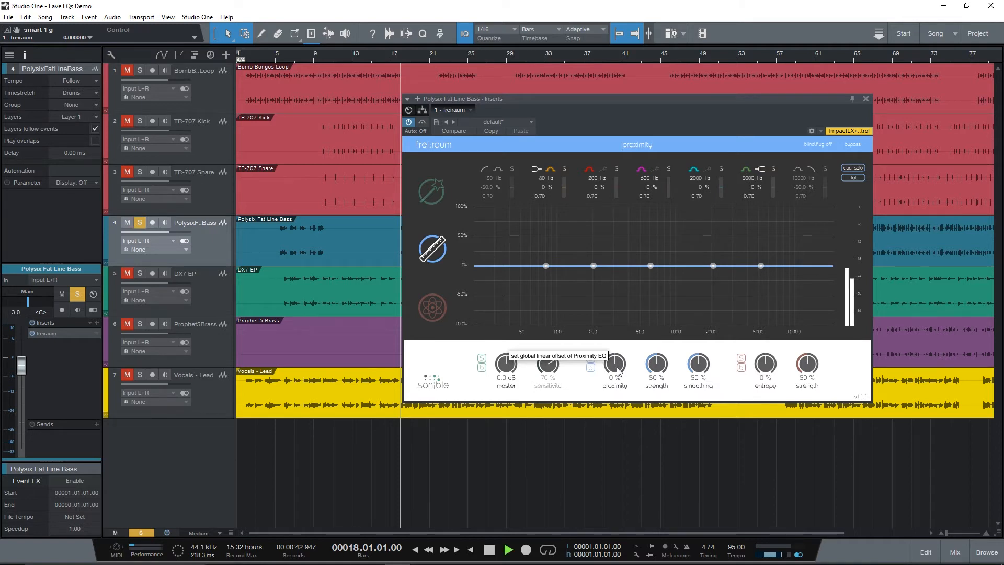
# Step: Try the global proximity offset at 62 % during playback and at -25 %, resetting it to 0 % after each
pyautogui.moveTo(619, 371); pyautogui.dragTo(613, 326)
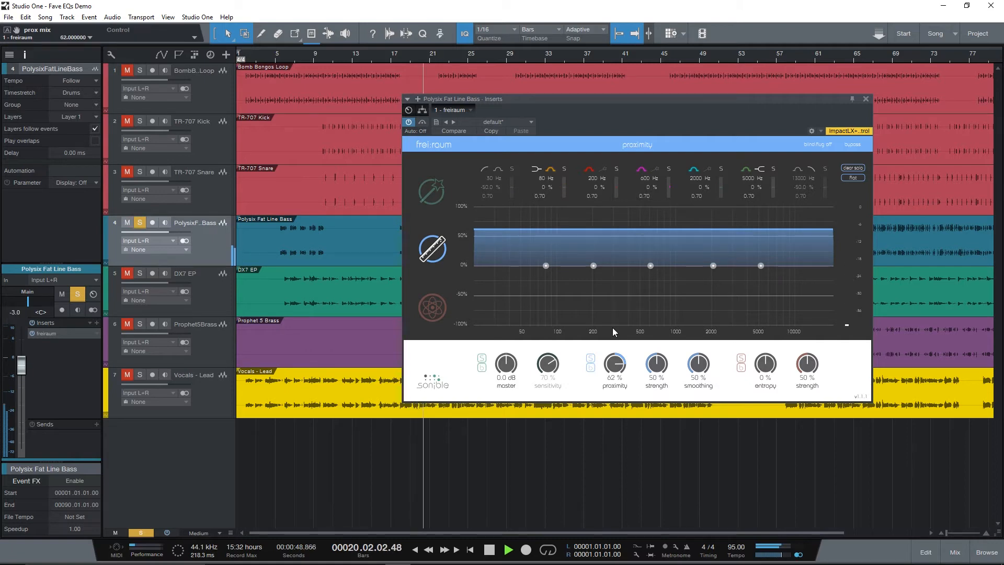
pyautogui.moveTo(613, 327); pyautogui.dragTo(626, 395)
pyautogui.doubleClick(612, 365)
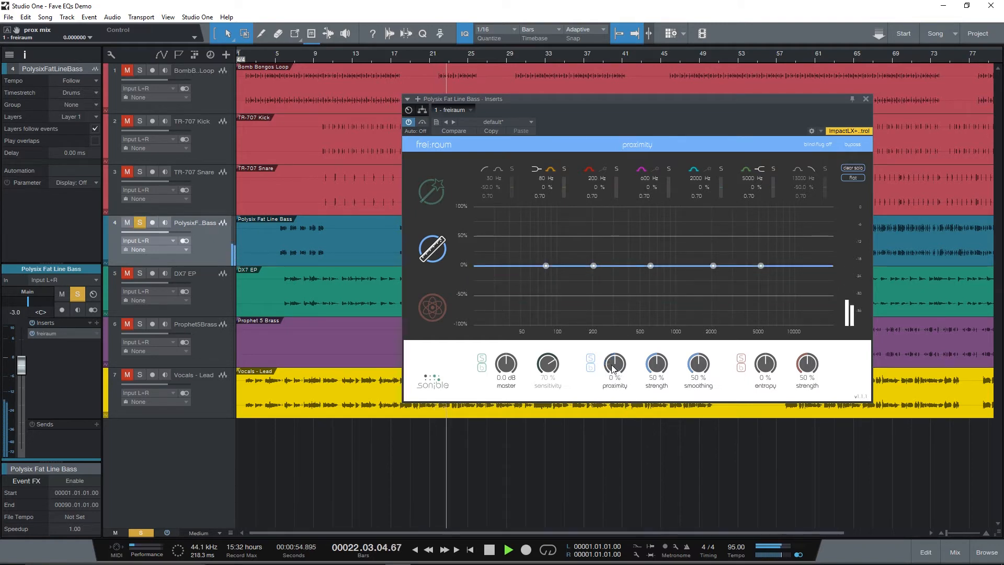
pyautogui.press('space')
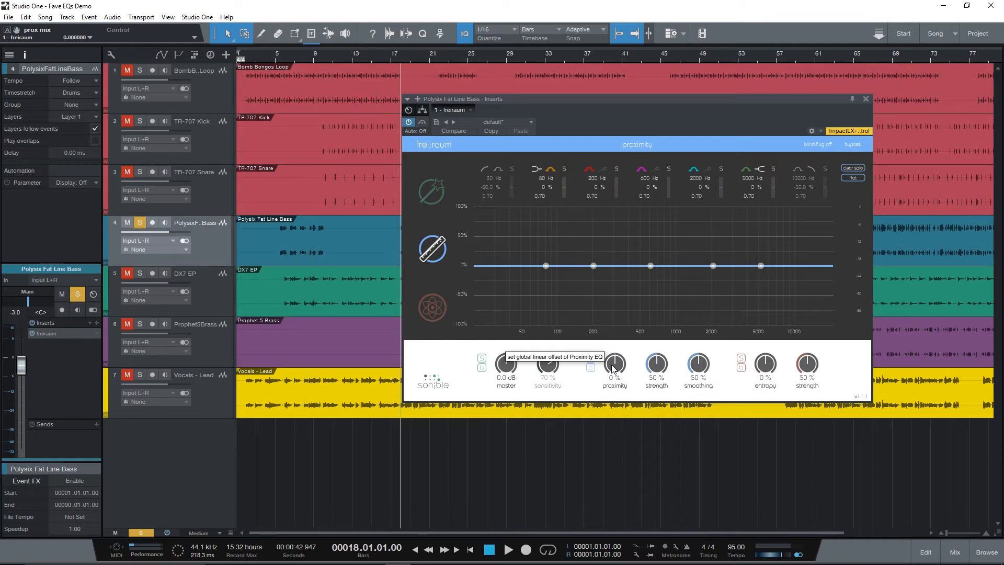
pyautogui.moveTo(613, 367); pyautogui.dragTo(620, 395)
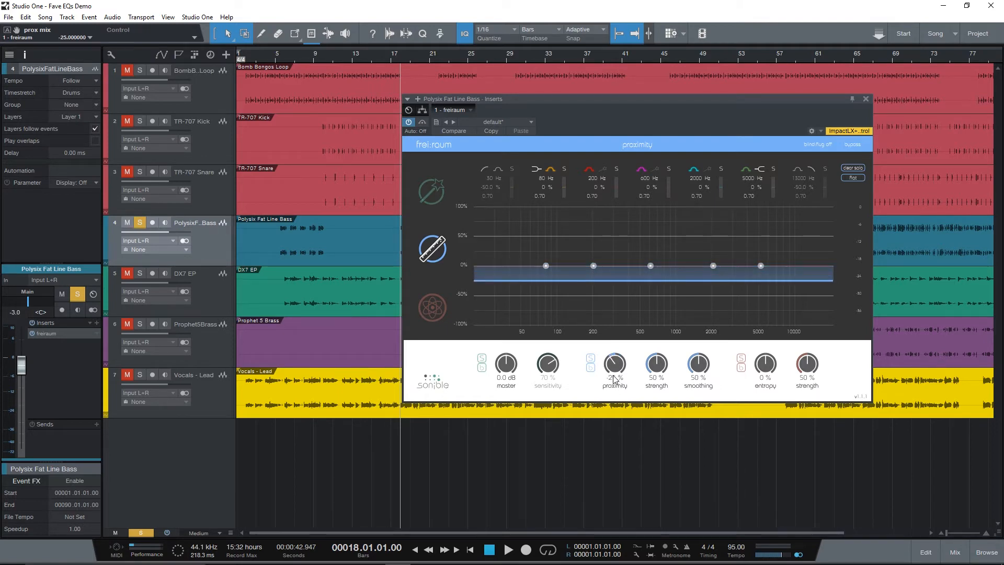
pyautogui.doubleClick(615, 370)
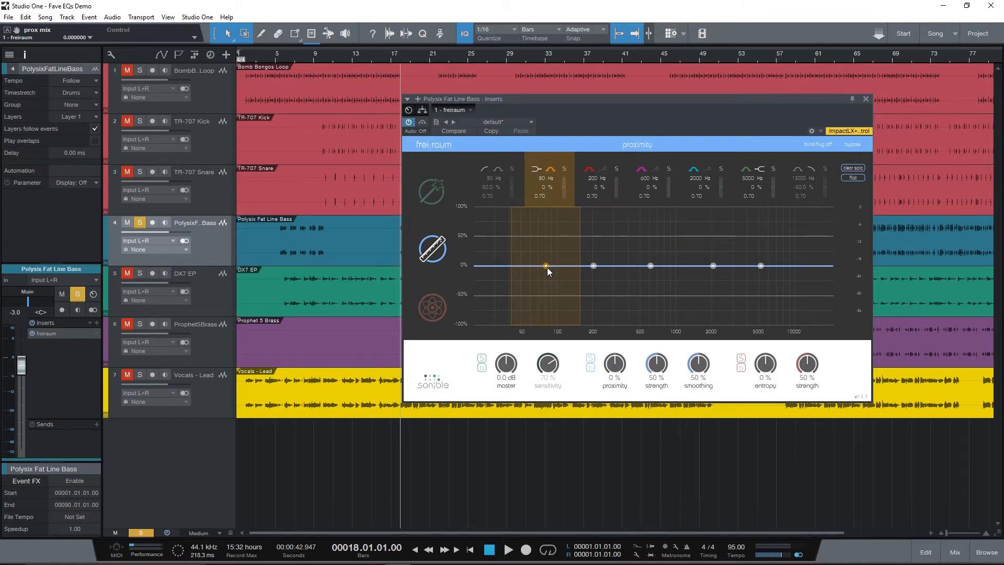
# Step: Try a 43.6 % proximity boost at 136 Hz on the 80 Hz band against bypass during playback, and reset its gain
pyautogui.press('space')
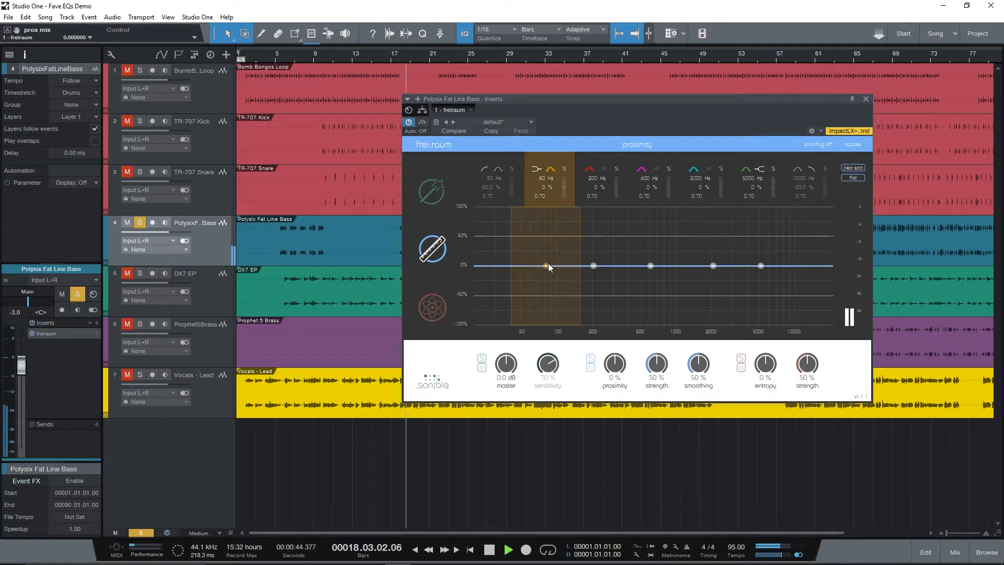
pyautogui.moveTo(544, 262); pyautogui.dragTo(571, 238)
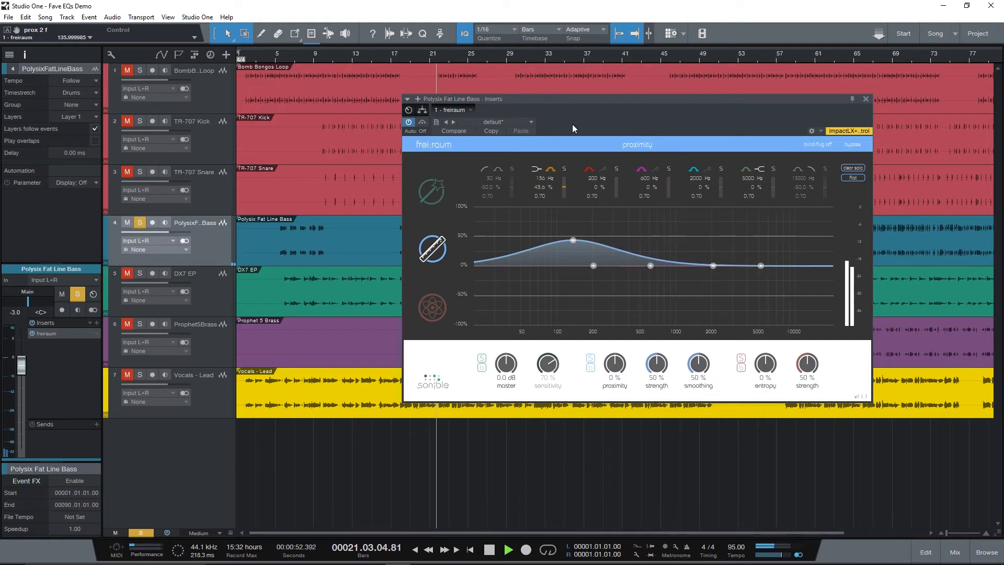
pyautogui.click(423, 123)
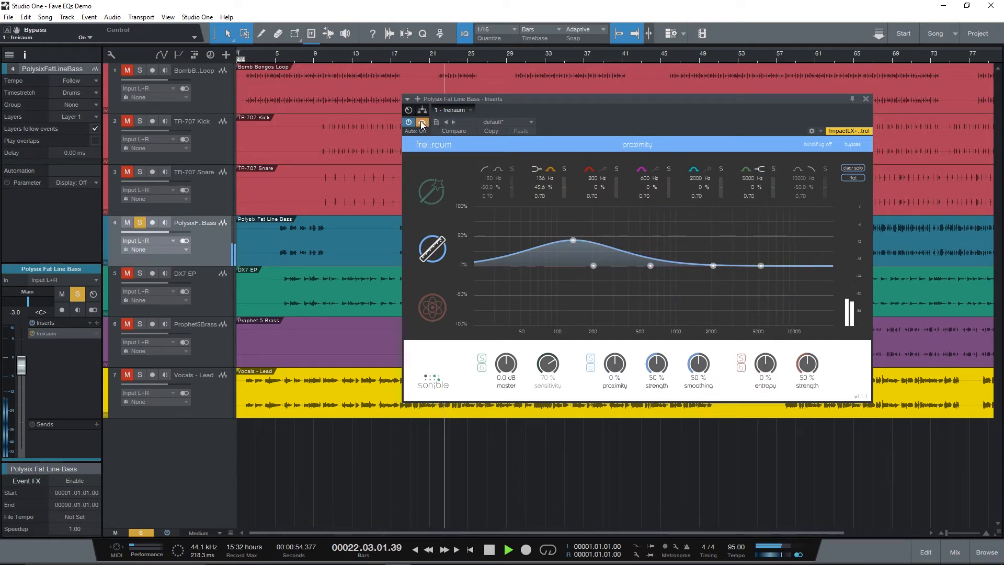
pyautogui.click(422, 122)
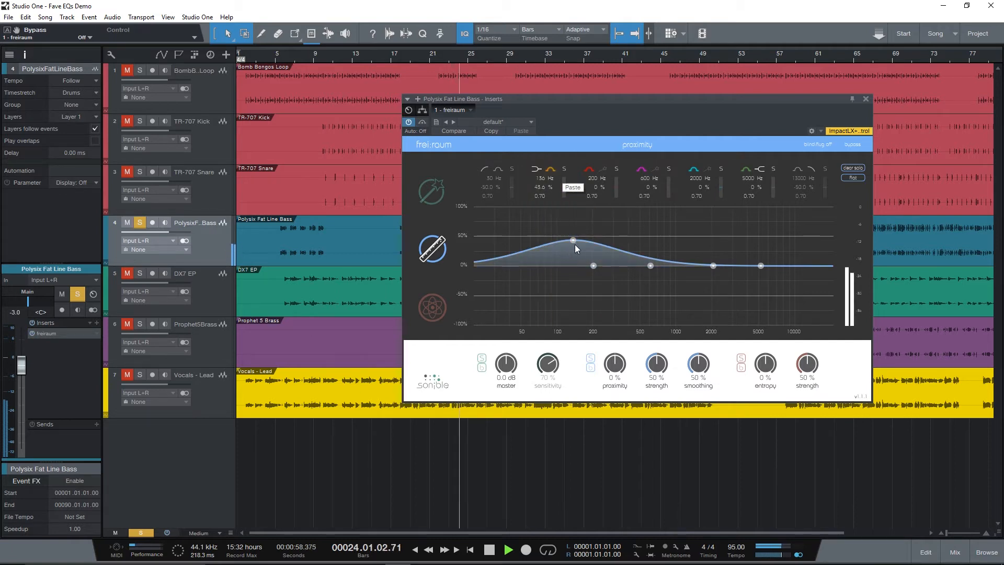
pyautogui.press('space')
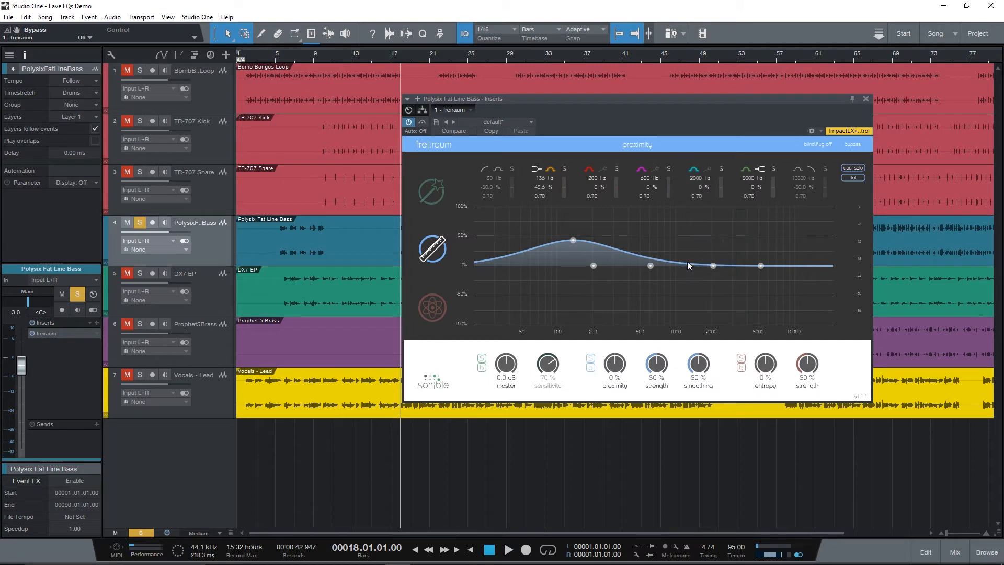
pyautogui.doubleClick(574, 241)
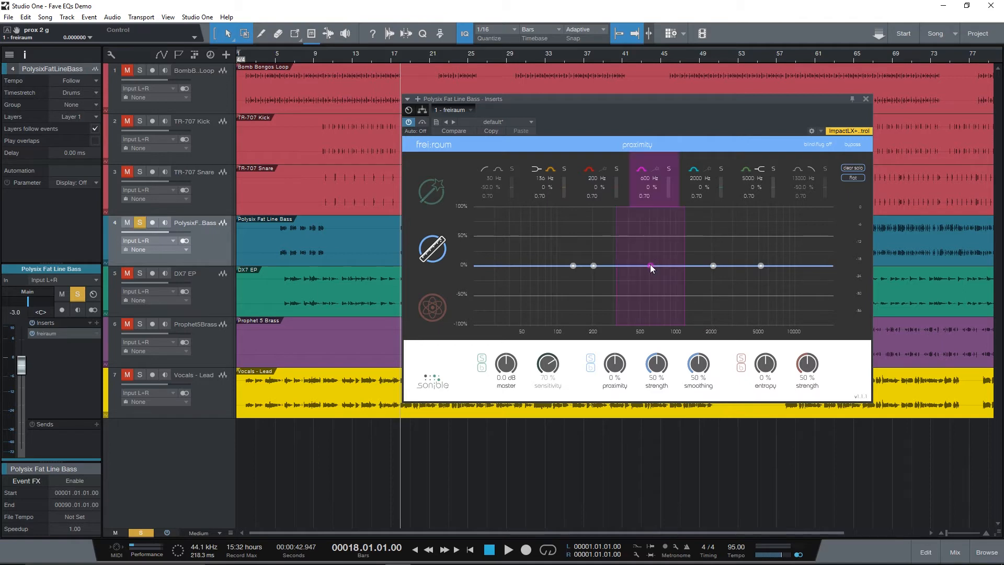
# Step: Boost the 600 Hz proximity band by 34.8 % at 658 Hz with a Q of 1.5, and compare it with Proximity EQ bypassed
pyautogui.moveTo(651, 267); pyautogui.dragTo(655, 246)
pyautogui.scroll(3, 672, 247)
pyautogui.press('space')
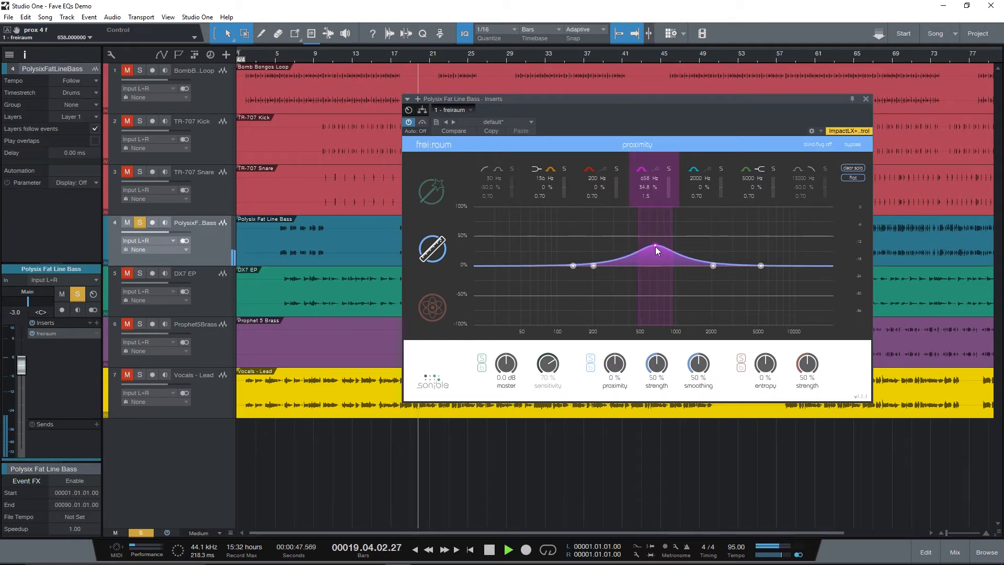
pyautogui.click(593, 368)
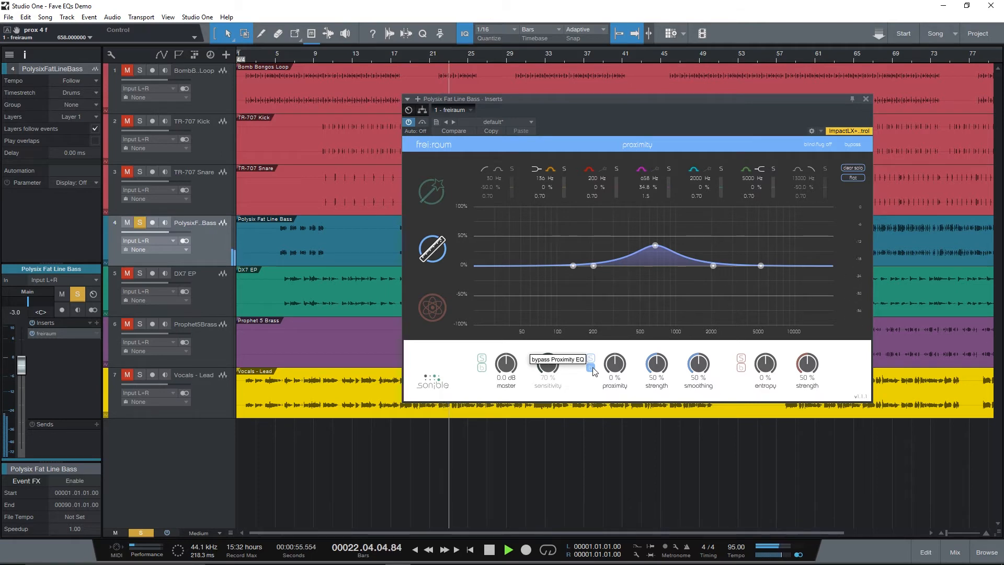
pyautogui.click(593, 368)
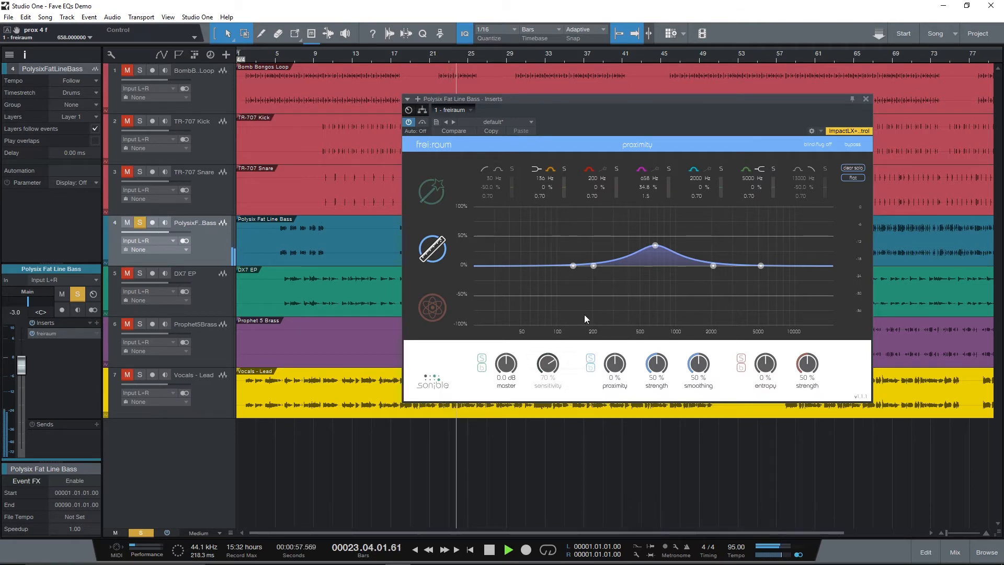
pyautogui.press('space')
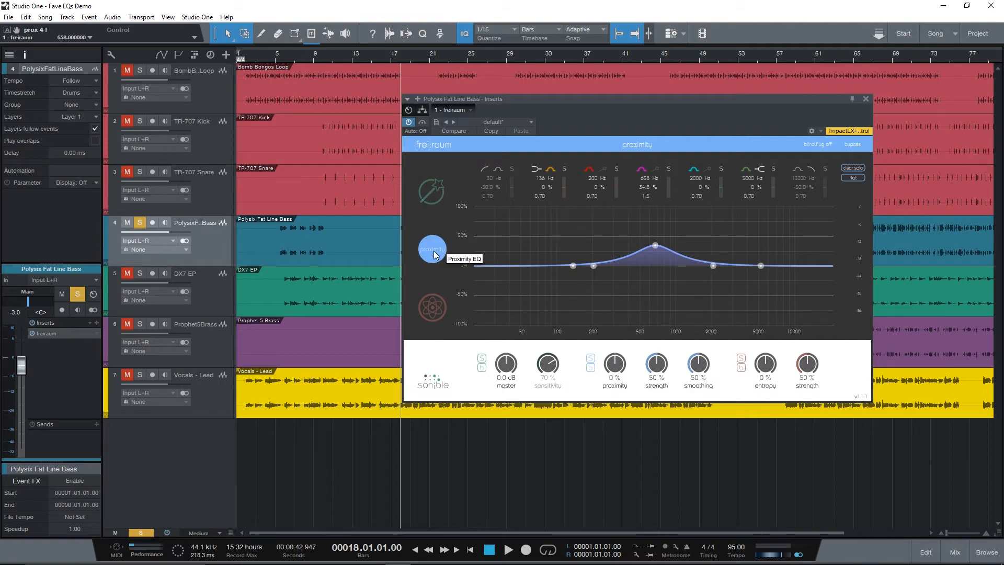
# Step: Switch to the Entropy EQ, audition its global offset at 54 %, -59 % and -70 %, and reset it to 0 %
pyautogui.click(430, 312)
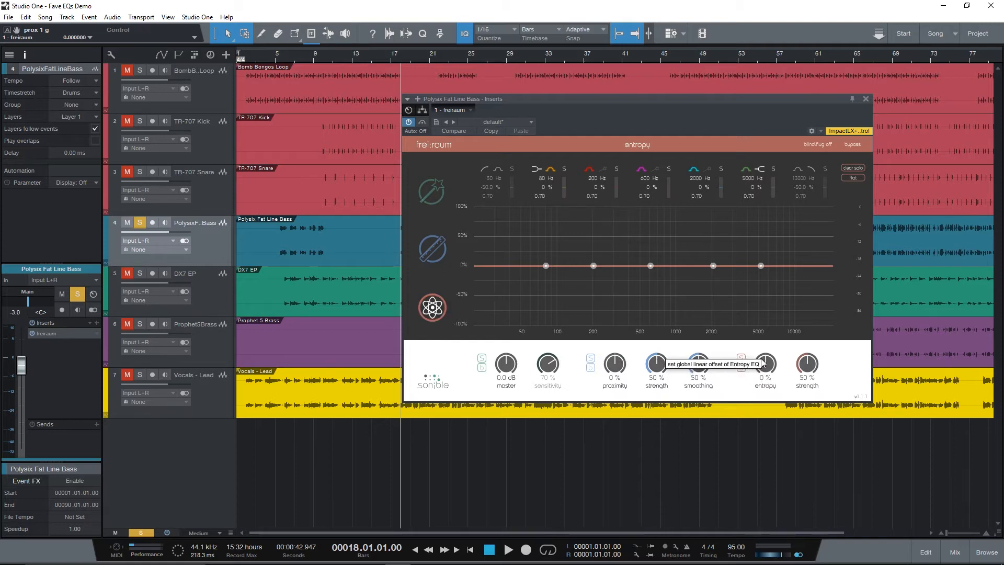
pyautogui.press('space')
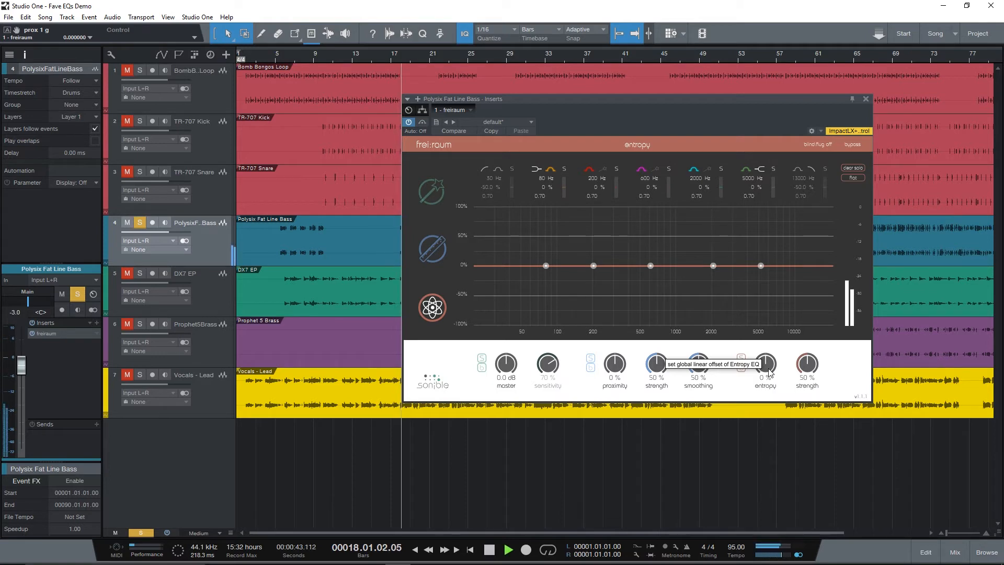
pyautogui.moveTo(769, 372); pyautogui.dragTo(770, 339)
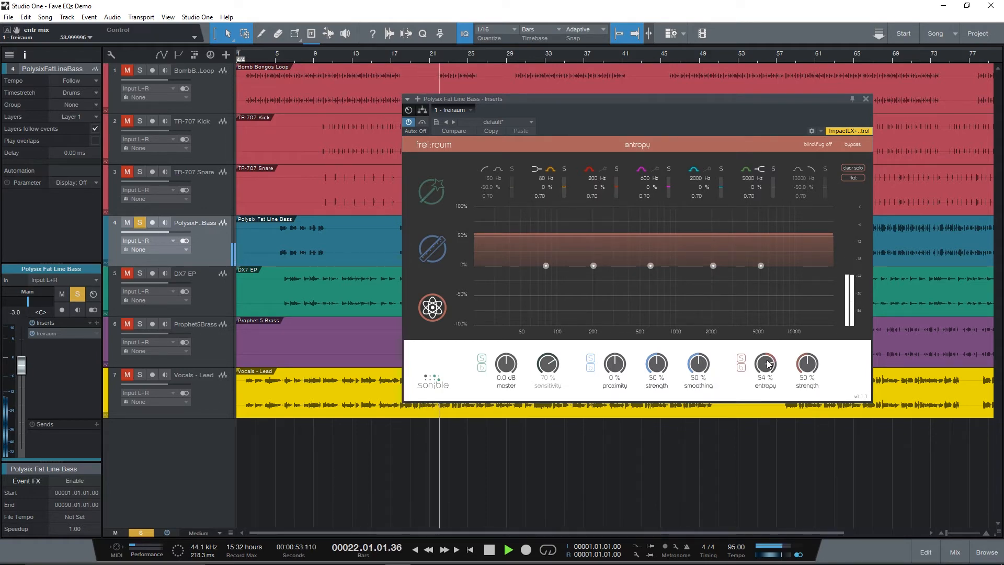
pyautogui.moveTo(768, 362); pyautogui.dragTo(764, 434)
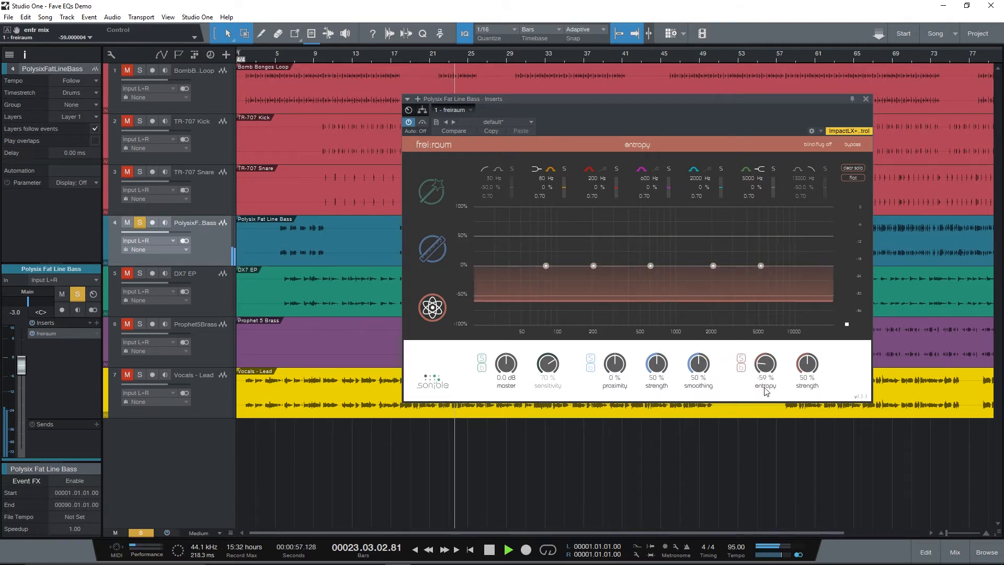
pyautogui.press('space')
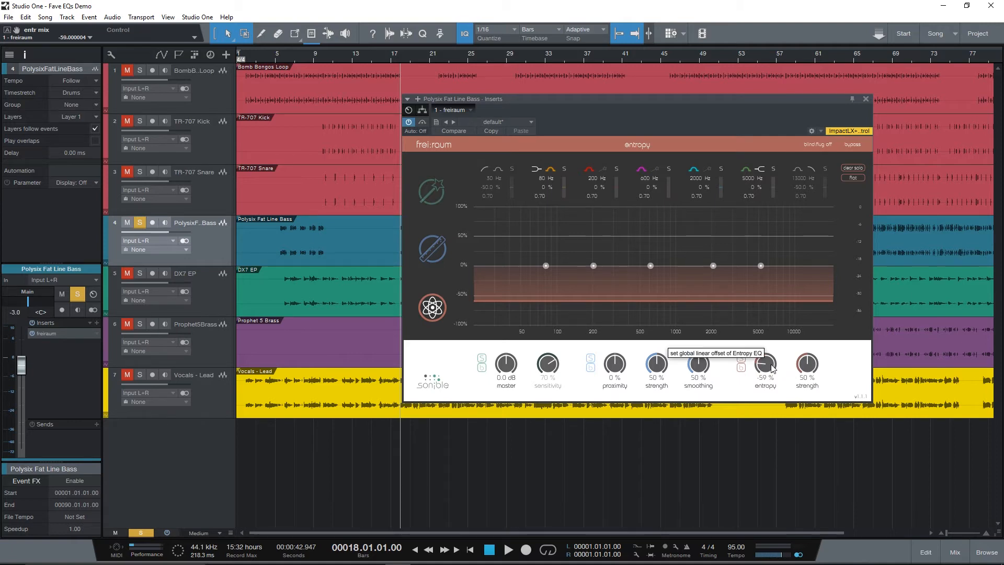
pyautogui.press('space')
pyautogui.moveTo(772, 368); pyautogui.dragTo(772, 376)
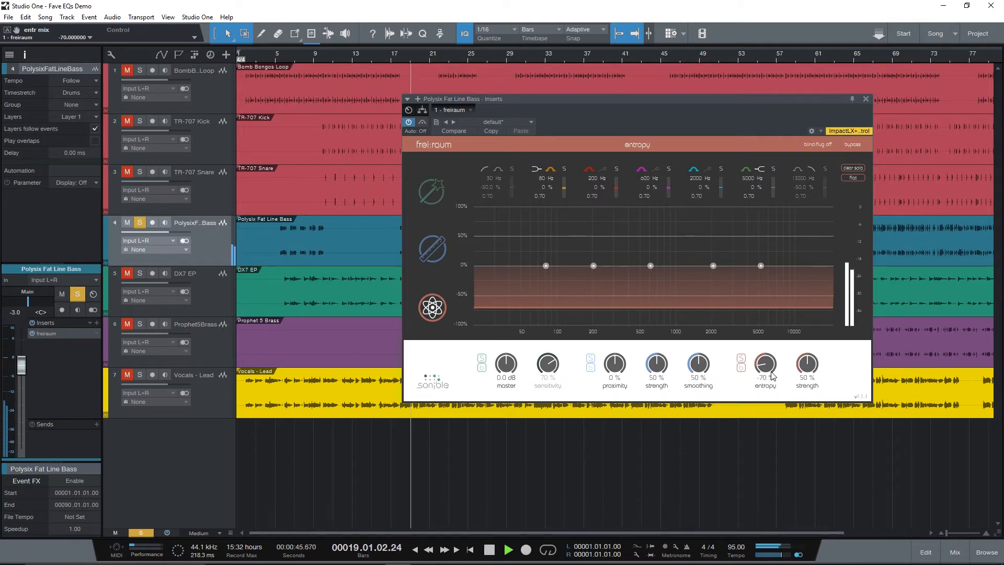
pyautogui.press('space')
pyautogui.doubleClick(772, 367)
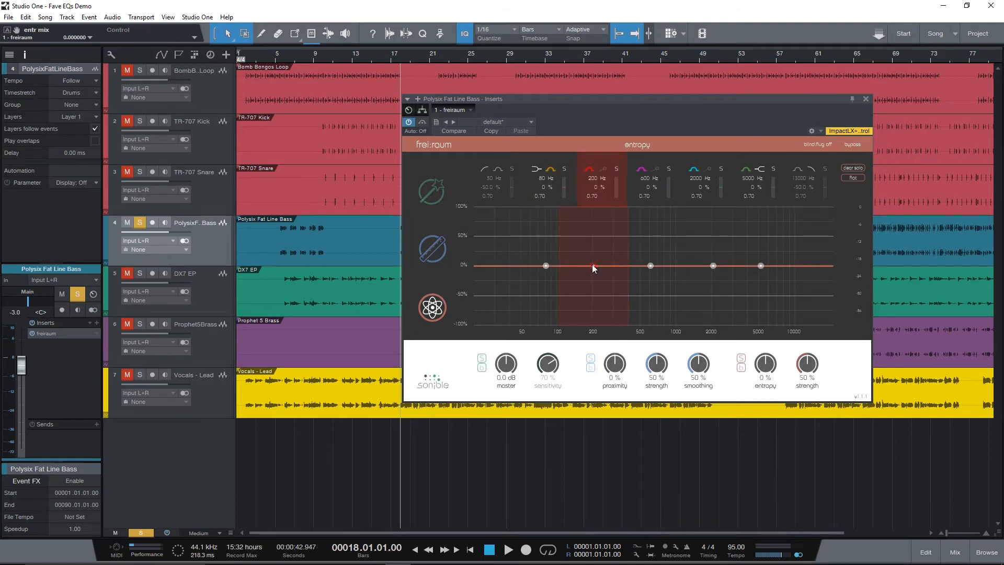
# Step: Raise the 200 Hz entropy band to 48 % at 144 Hz with a Q of 1.8 during playback
pyautogui.press('space')
pyautogui.moveTo(594, 268); pyautogui.dragTo(574, 248)
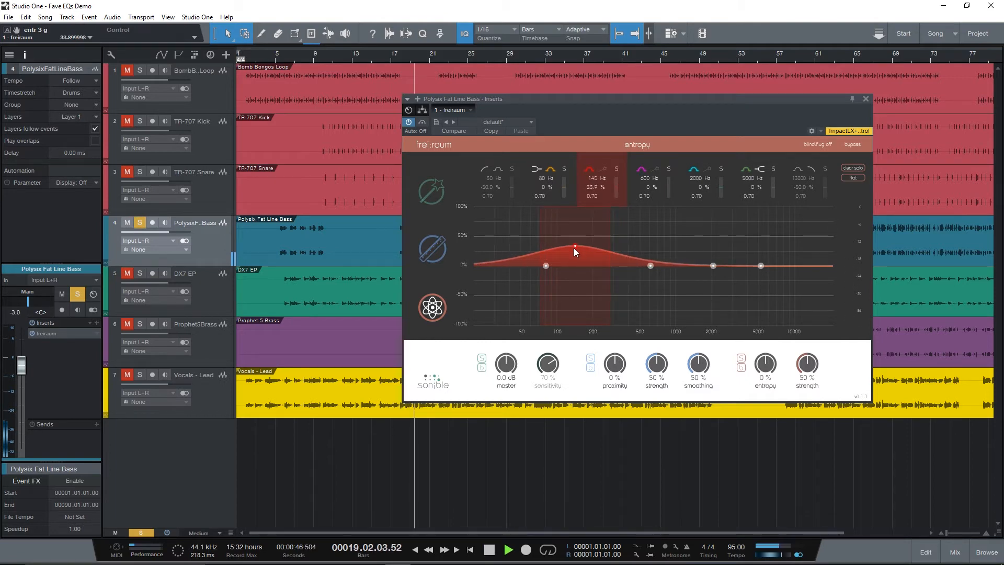
pyautogui.scroll(5, 574, 248)
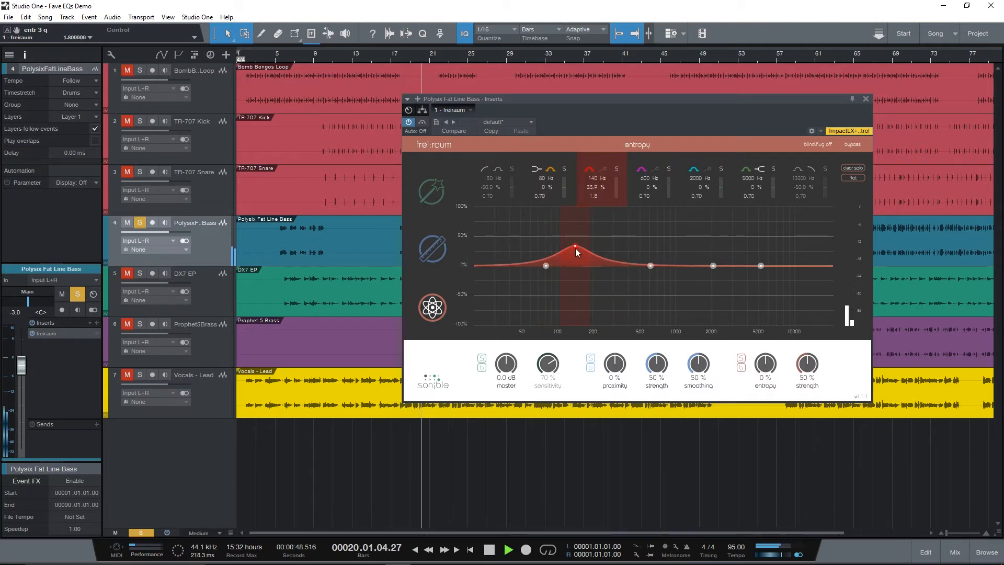
pyautogui.moveTo(575, 248); pyautogui.dragTo(576, 241)
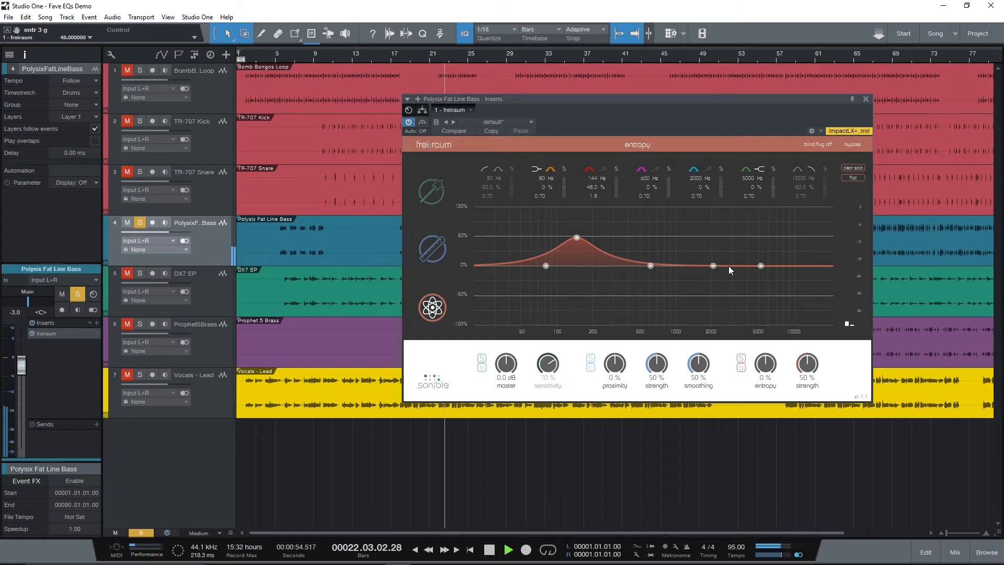
# Step: Raise the 2000 Hz entropy band to 49.8 % at 3700 Hz with a Q of 2.0, and stop playback
pyautogui.moveTo(713, 266); pyautogui.dragTo(716, 249)
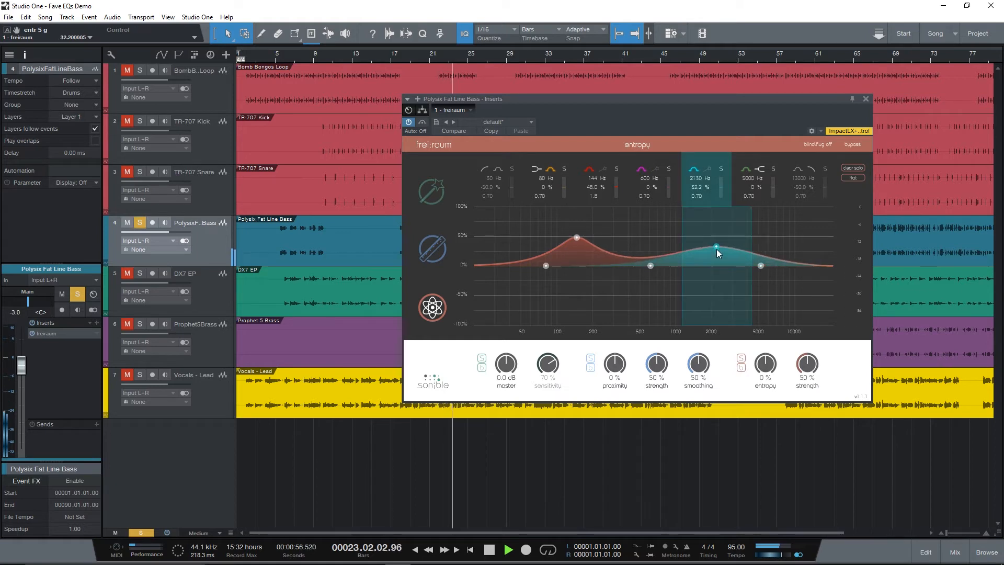
pyautogui.scroll(5, 717, 249)
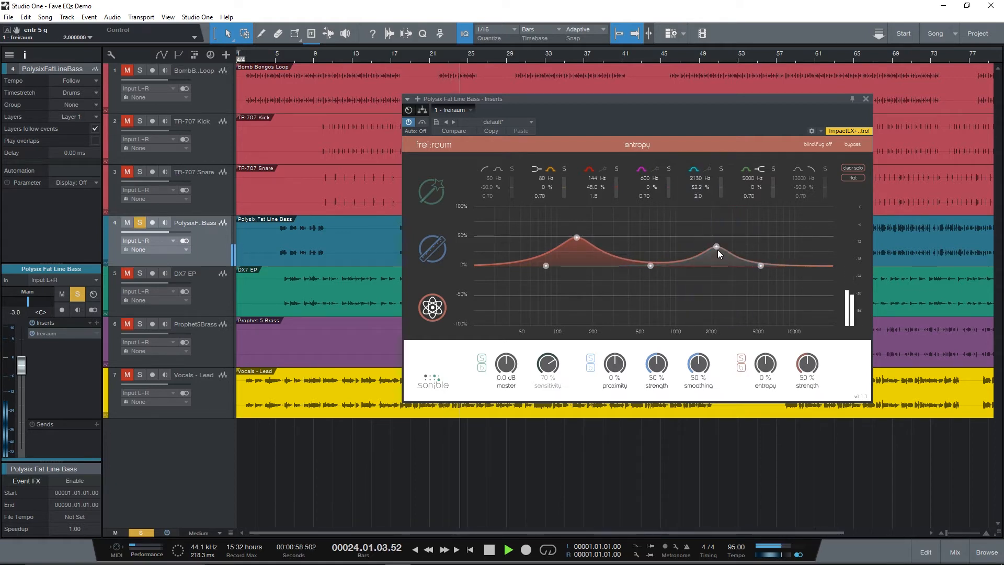
pyautogui.moveTo(717, 250); pyautogui.dragTo(745, 238)
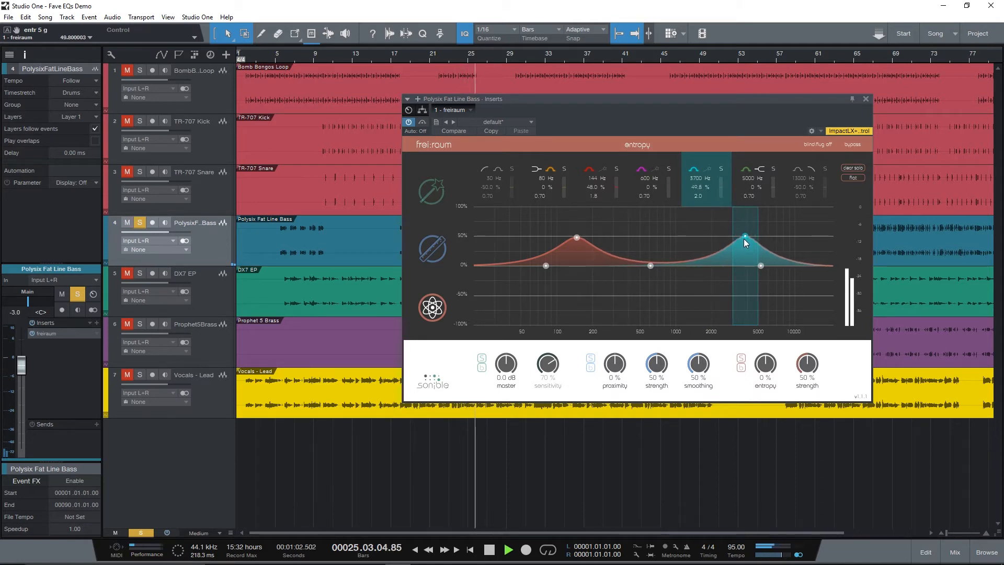
pyautogui.press('space')
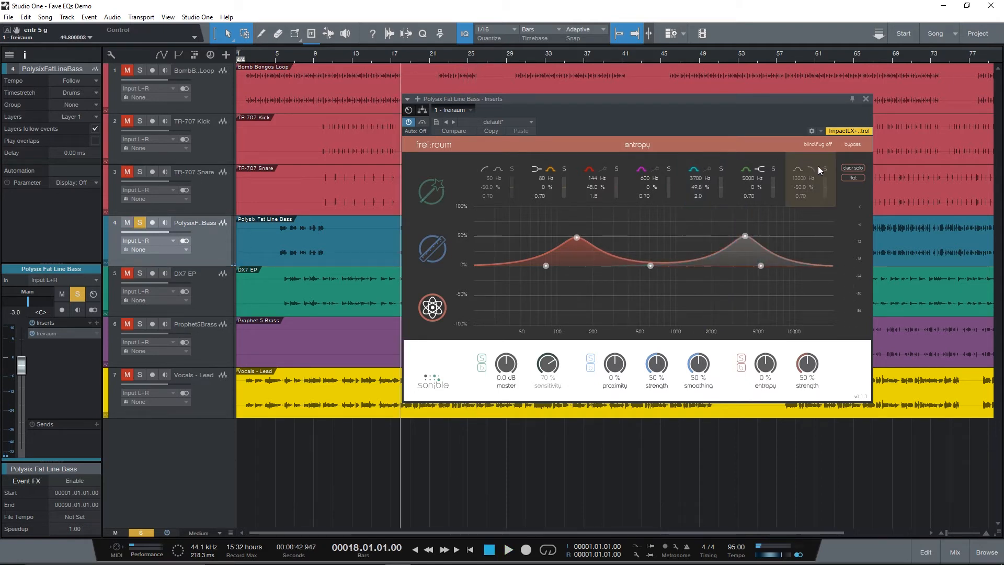
# Step: Compare the bass playback with the Entropy EQ bypassed and with it active
pyautogui.click(741, 367)
pyautogui.press('space')
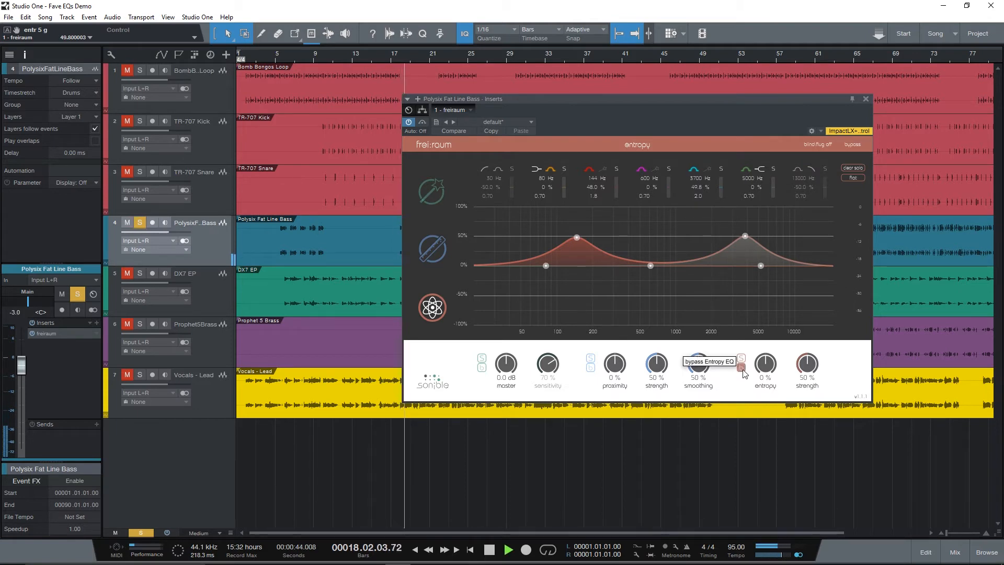
pyautogui.press('space')
pyautogui.click(742, 368)
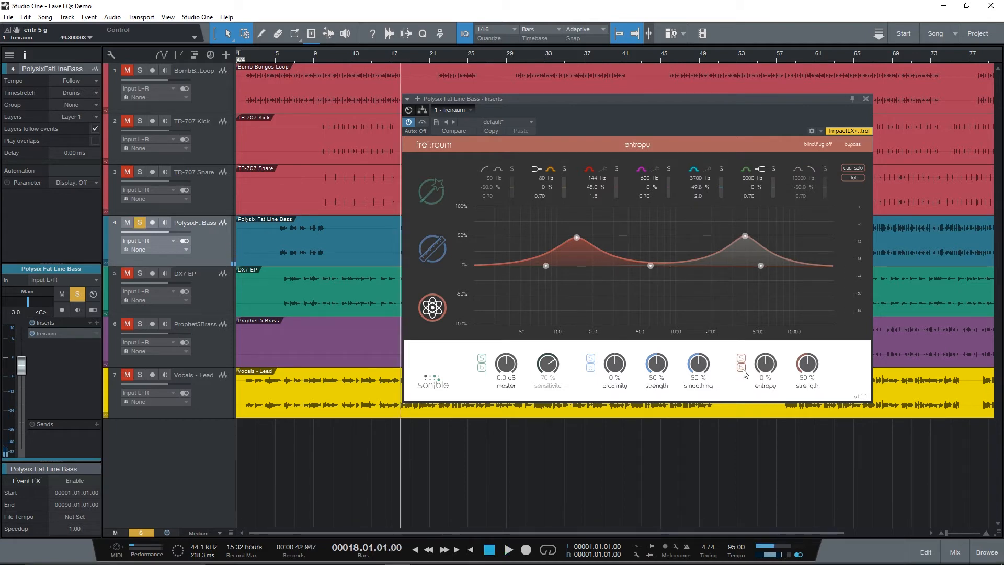
pyautogui.press('space')
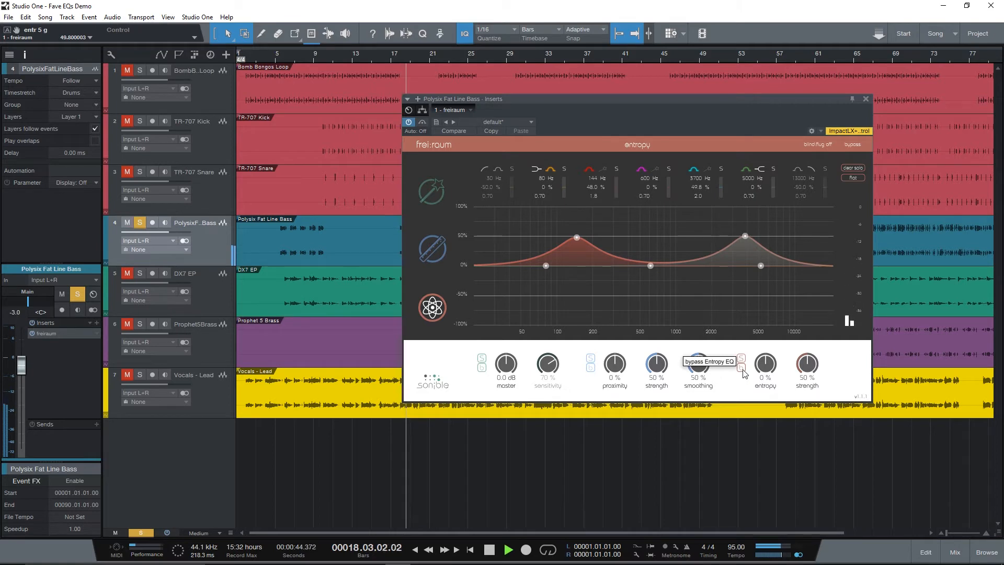
pyautogui.press('space')
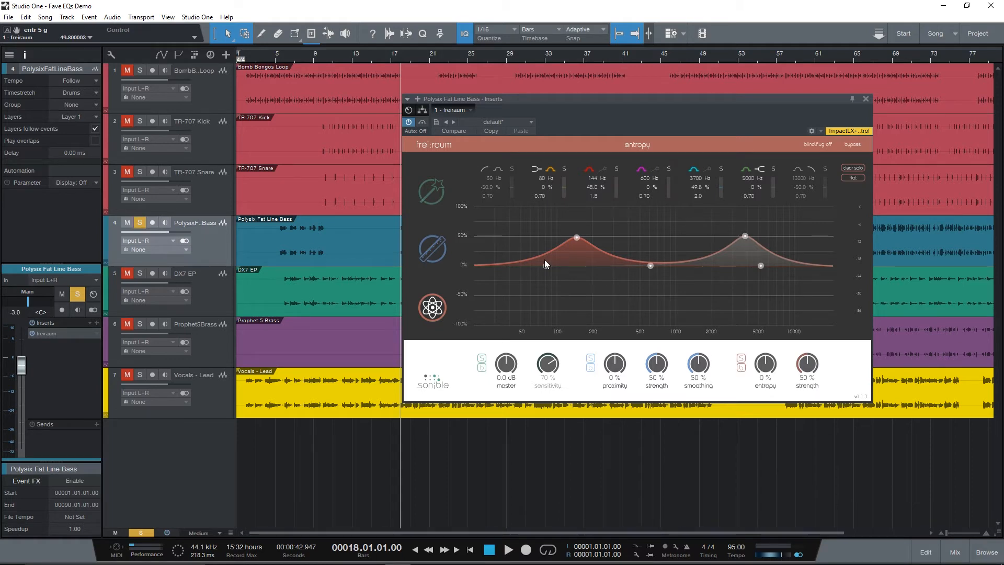
# Step: Return to the equalizer section and move the plug-in window slightly up and to the left
pyautogui.click(442, 192)
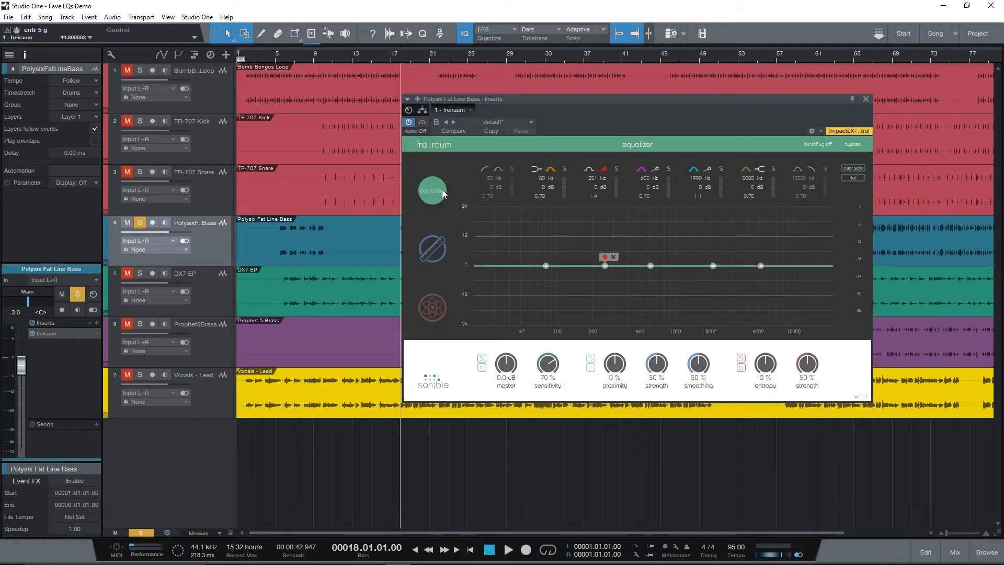
pyautogui.moveTo(644, 98); pyautogui.dragTo(603, 88)
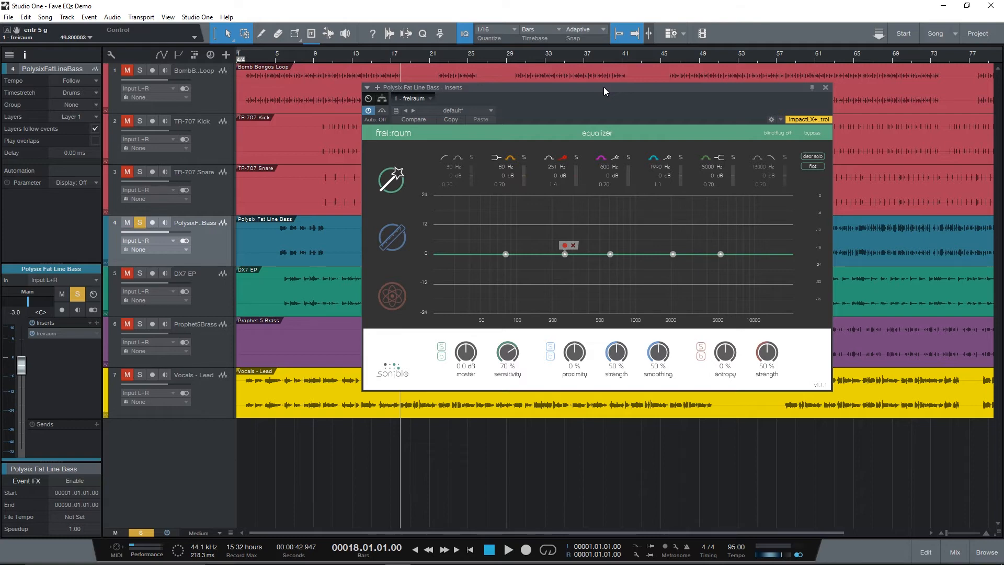
# Step: Move the plug-in window lower and view the frei:raum proximity and entropy sections
pyautogui.moveTo(603, 87); pyautogui.dragTo(598, 125)
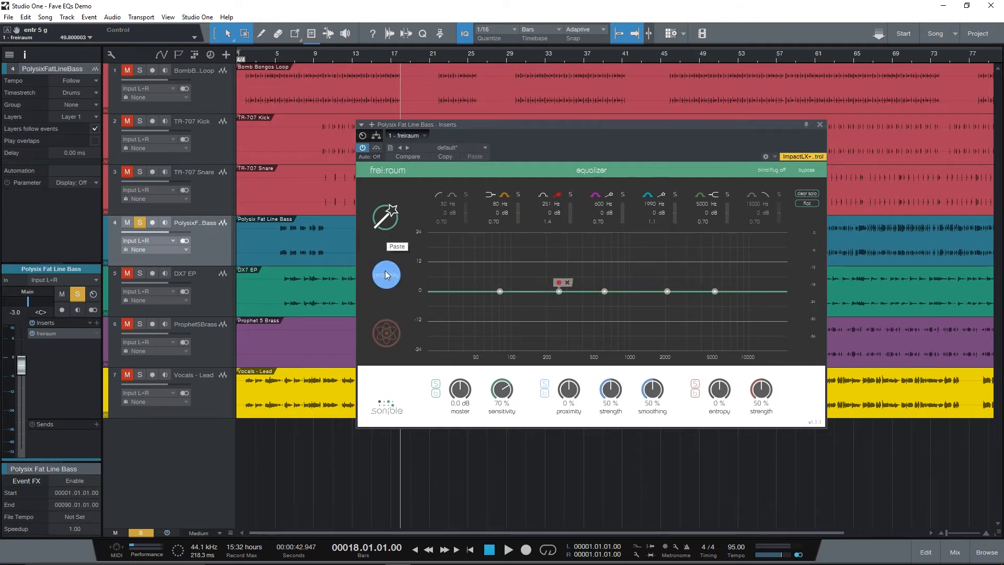
pyautogui.click(385, 272)
pyautogui.click(386, 338)
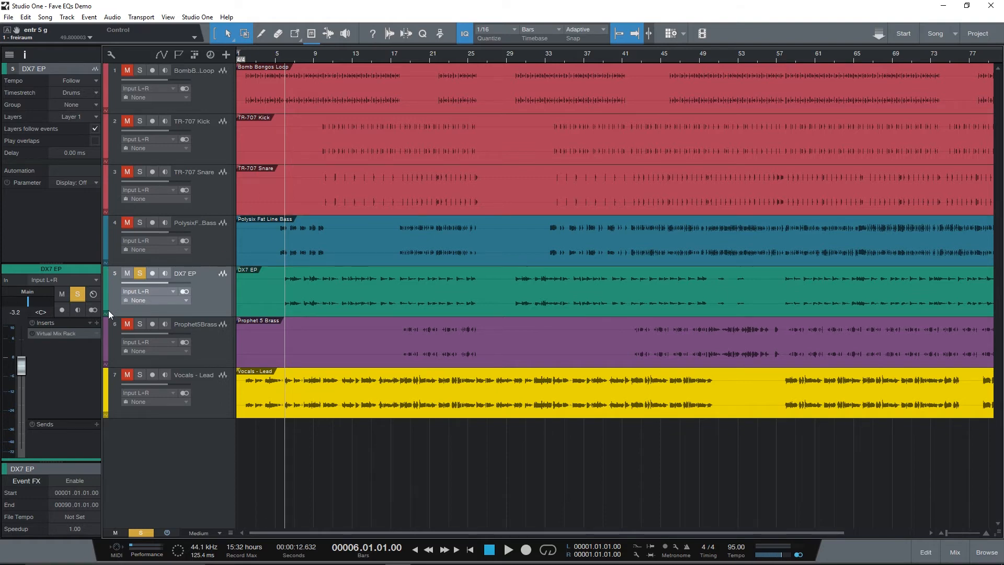
# Step: Open Virtual Mix Rack on the soloed DX7 EP track and place its window so all displayed modules are in view
pyautogui.click(65, 334)
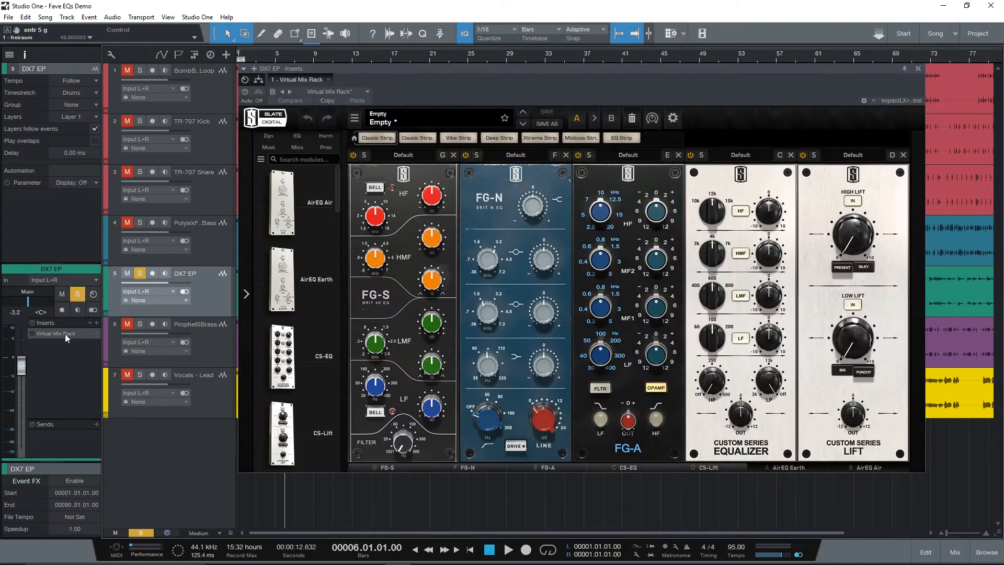
pyautogui.moveTo(478, 67); pyautogui.dragTo(497, 47)
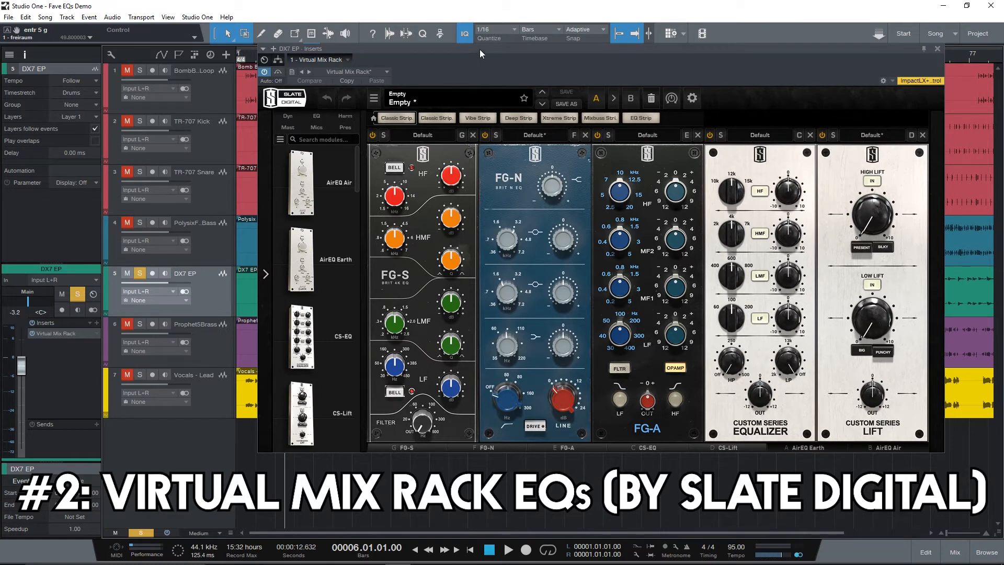
pyautogui.moveTo(479, 49); pyautogui.dragTo(479, 62)
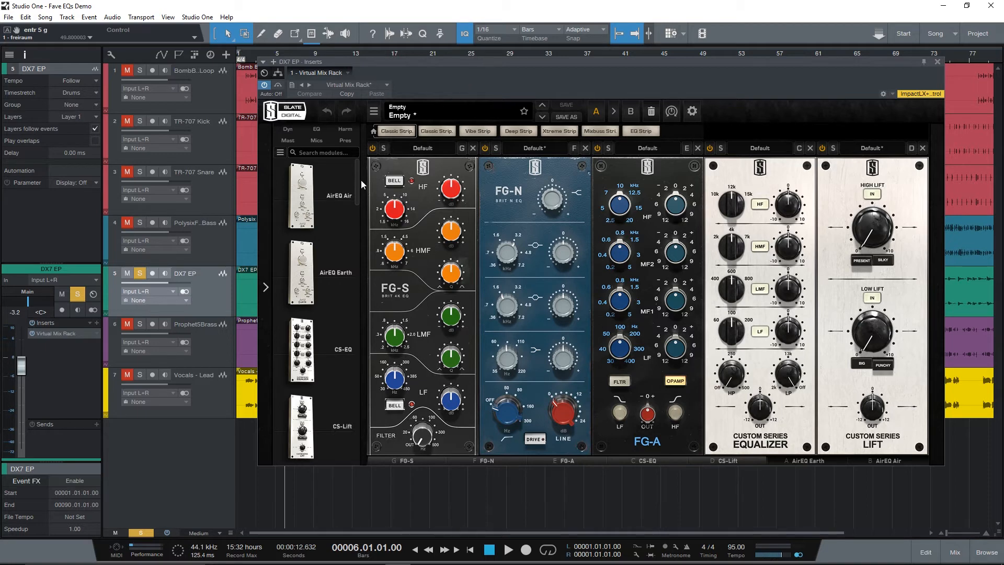
pyautogui.moveTo(357, 180)
pyautogui.mouseDown()
pyautogui.moveTo(359, 440)
pyautogui.moveTo(364, 165)
pyautogui.mouseUp()
pyautogui.moveTo(634, 70)
pyautogui.mouseDown()
pyautogui.moveTo(586, 65)
pyautogui.moveTo(648, 61)
pyautogui.mouseUp()
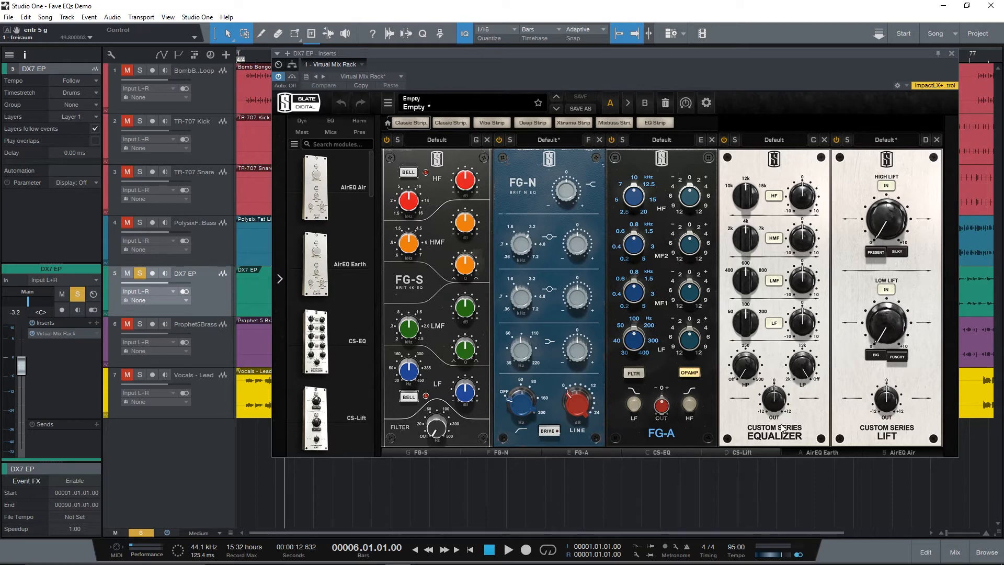
# Step: Look through the rack's AirEQ Earth and AirEQ Air modules, and return to the FG-S module
pyautogui.click(817, 454)
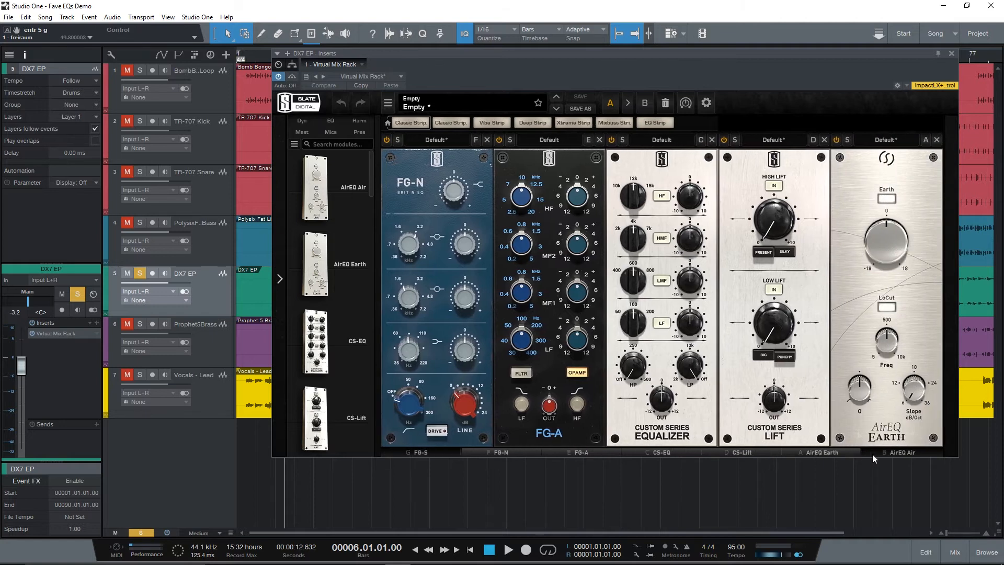
pyautogui.click(885, 458)
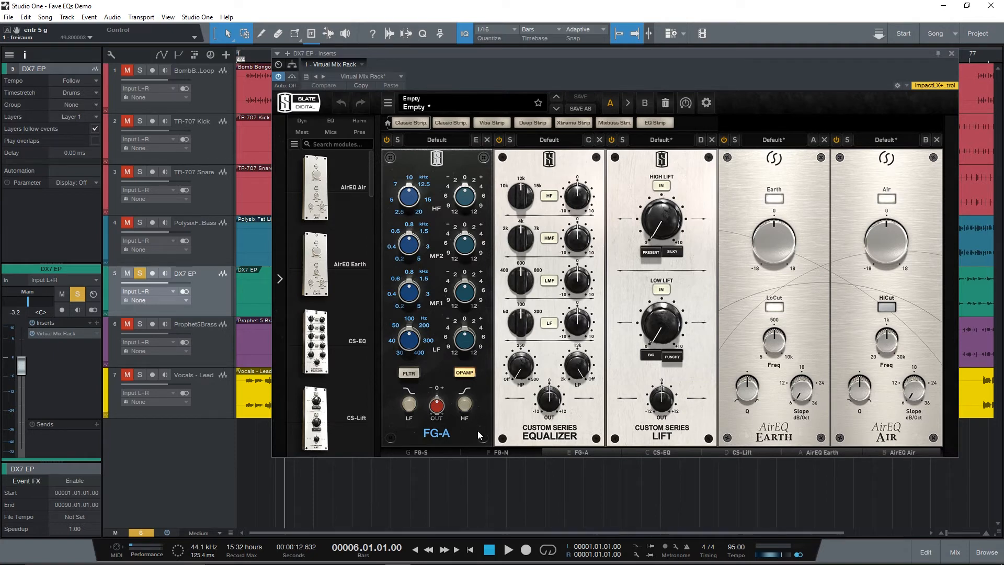
pyautogui.click(425, 450)
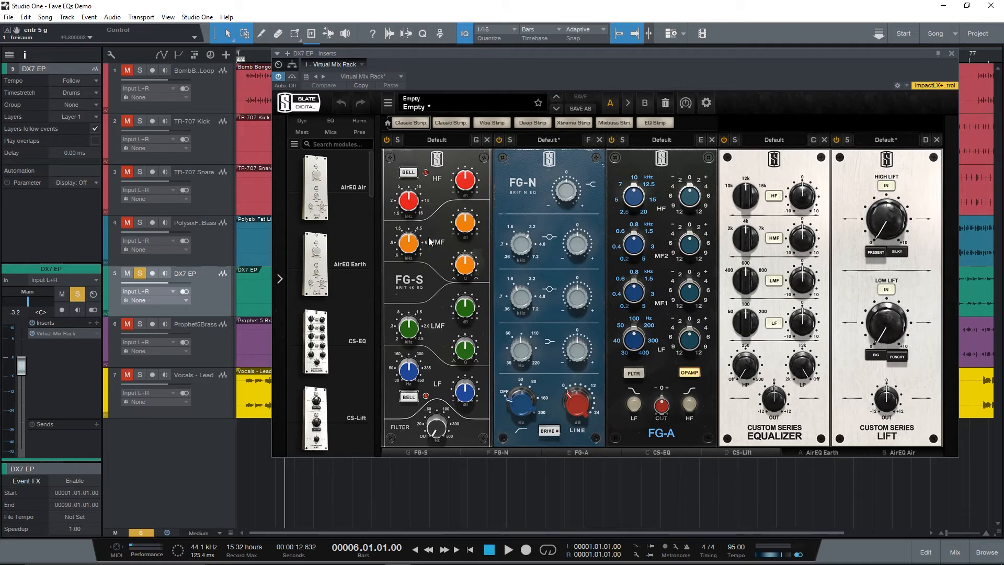
pyautogui.moveTo(468, 189)
pyautogui.moveTo(643, 339)
pyautogui.moveTo(895, 323)
# Step: Set the CS-Lift module's high lift to Present and low lift to Punchy, and look over the AirEQ modules again
pyautogui.click(883, 253)
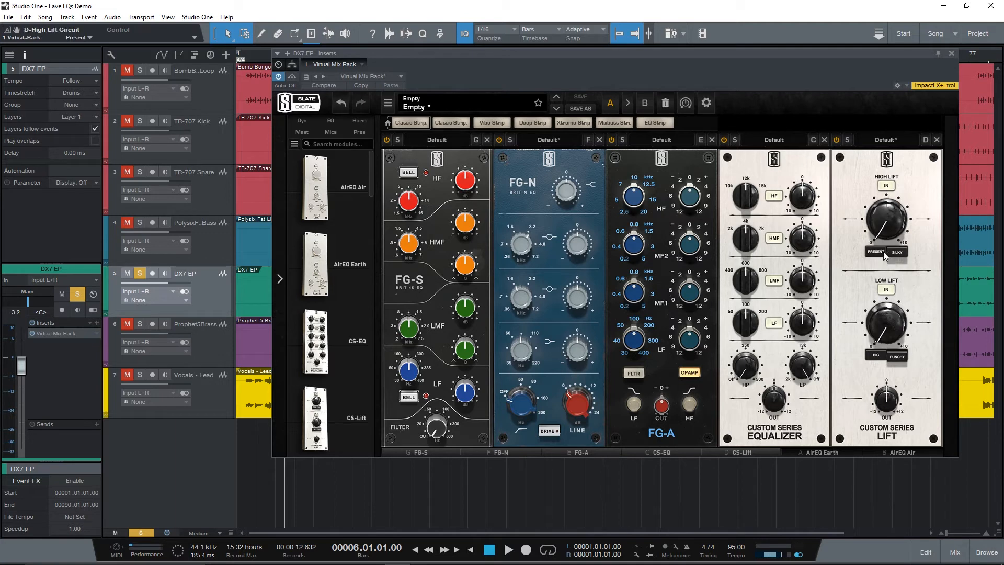
pyautogui.click(898, 356)
pyautogui.click(840, 450)
pyautogui.click(889, 454)
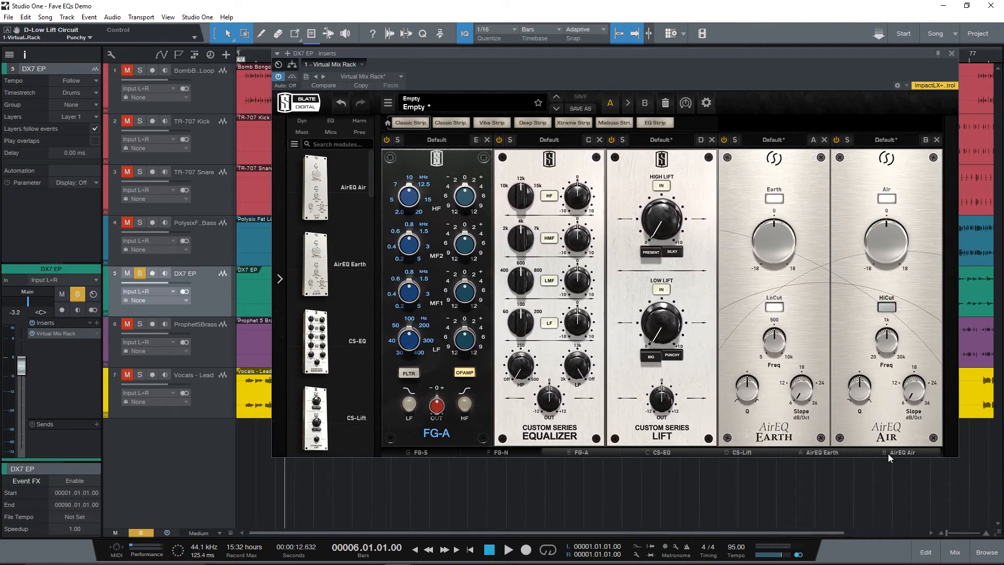
pyautogui.click(438, 454)
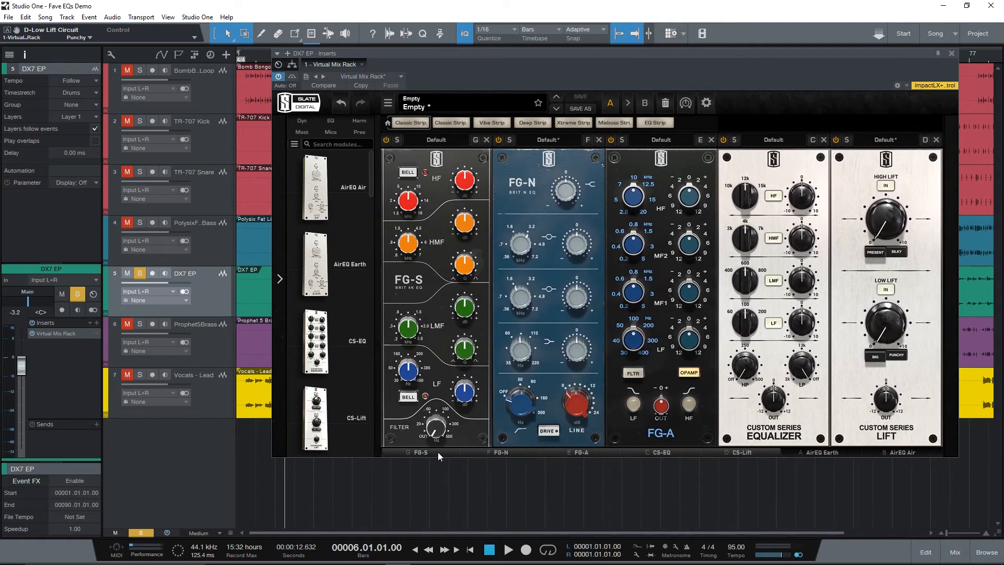
# Step: Listen to the DX7 EP with Virtual Mix Rack bypassed, and restart playback with the rack active
pyautogui.moveTo(595, 51); pyautogui.dragTo(661, 68)
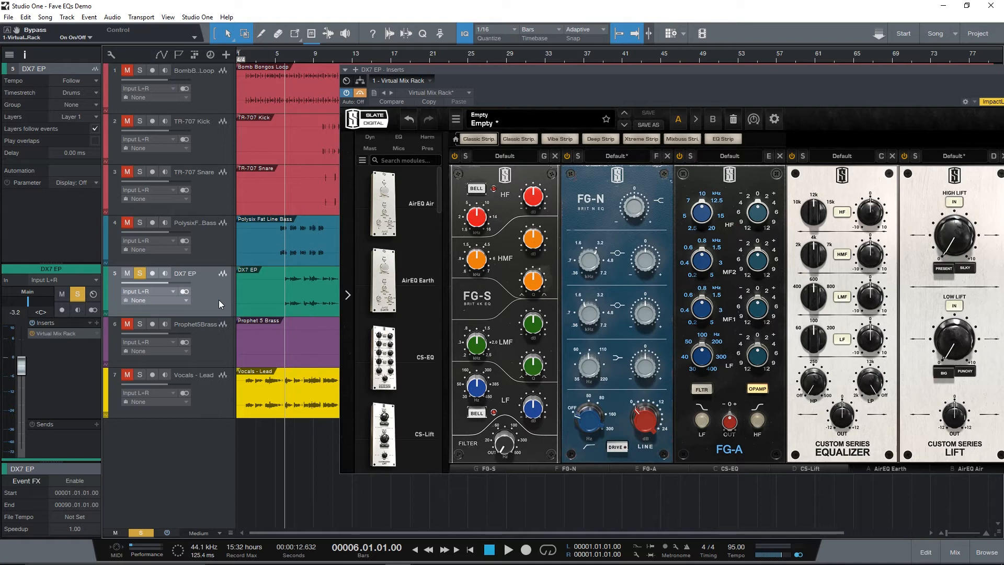
pyautogui.press('space')
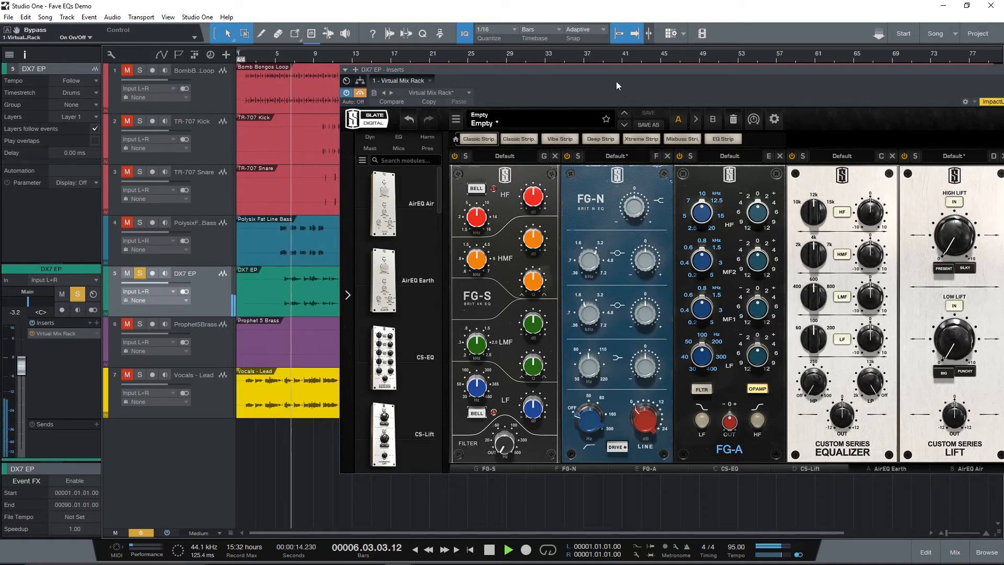
pyautogui.moveTo(615, 70); pyautogui.dragTo(607, 58)
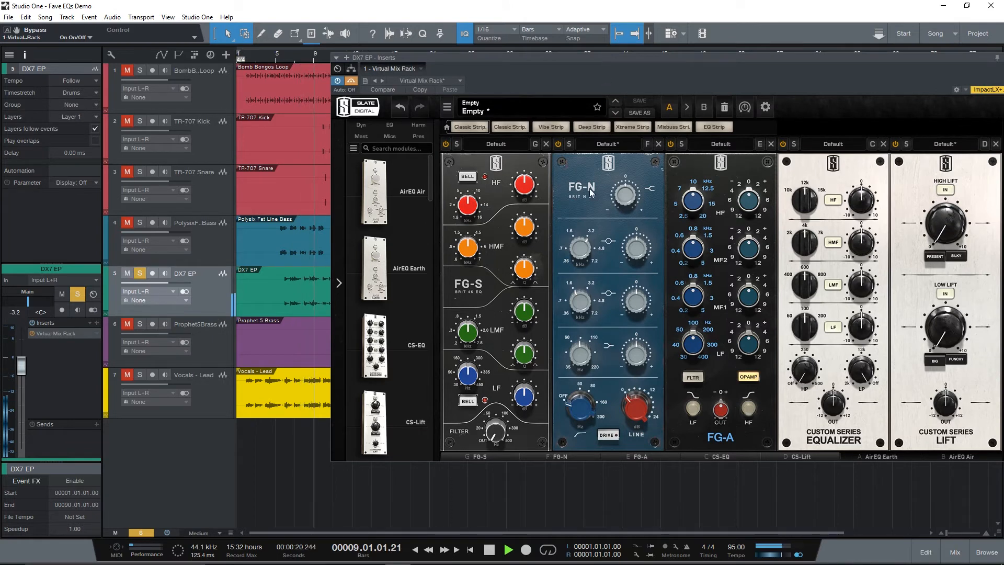
pyautogui.press('space')
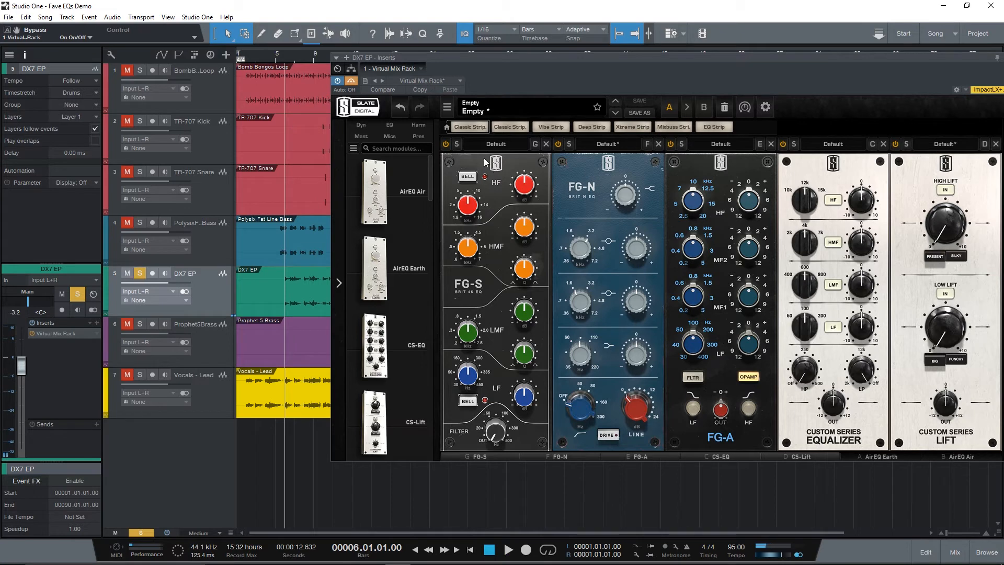
pyautogui.click(351, 80)
pyautogui.press('space')
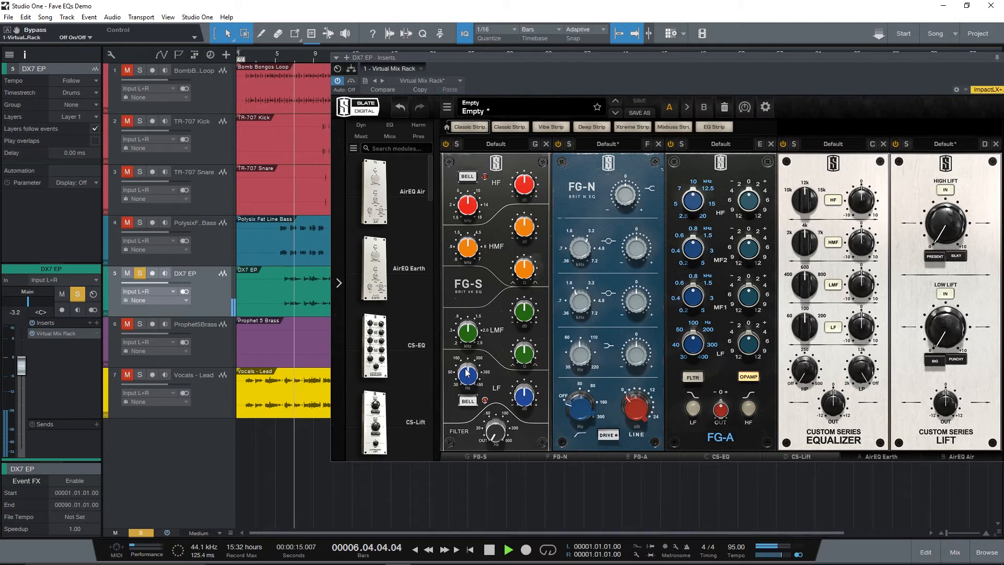
# Step: Switch the FG-S low band to bell mode, boost it 15 dB at 158 Hz, and stop playback
pyautogui.click(467, 401)
pyautogui.moveTo(465, 372)
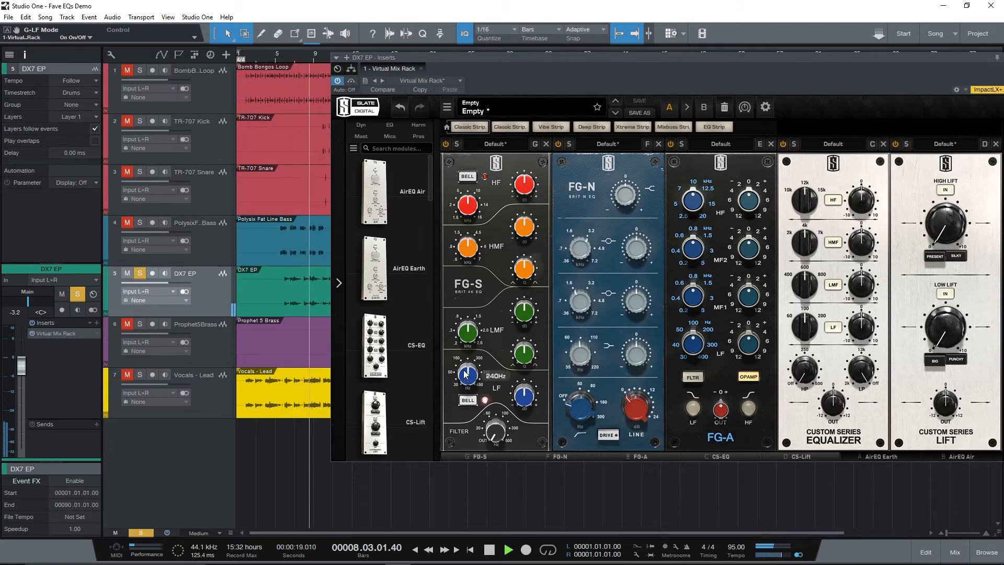
pyautogui.moveTo(466, 373); pyautogui.dragTo(466, 367)
pyautogui.moveTo(517, 396)
pyautogui.mouseDown()
pyautogui.moveTo(517, 385)
pyautogui.moveTo(531, 389)
pyautogui.mouseUp()
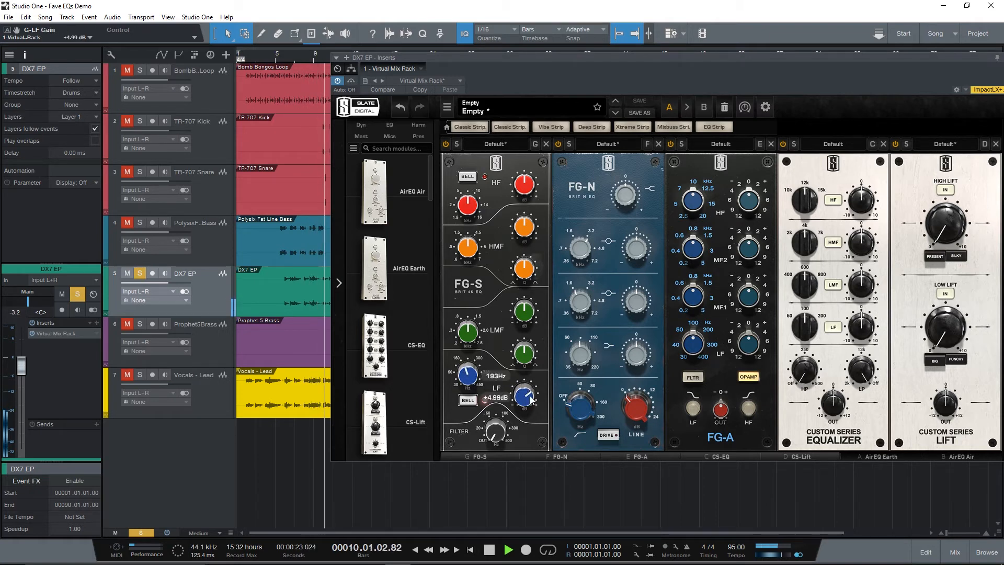
pyautogui.moveTo(473, 375); pyautogui.dragTo(531, 391)
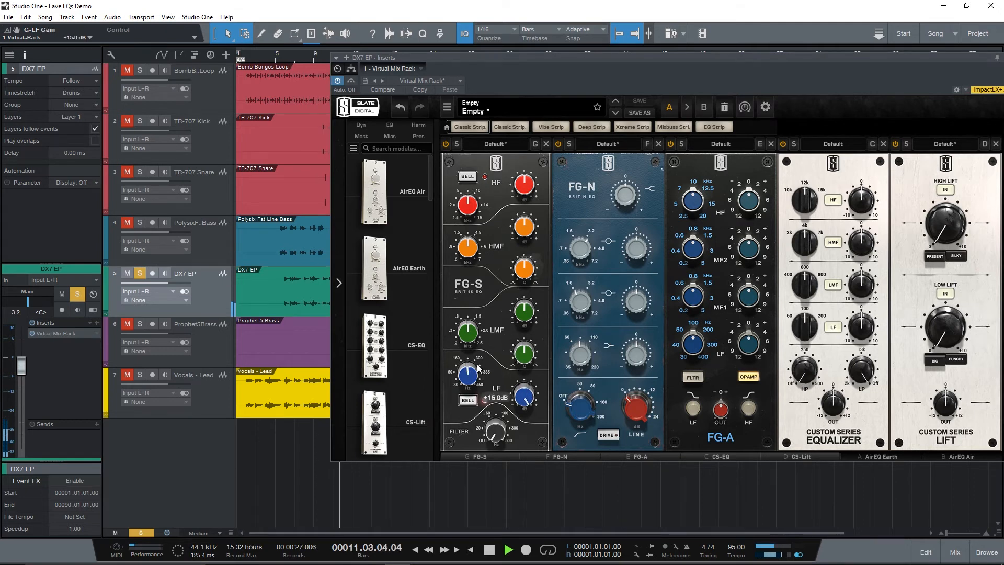
pyautogui.moveTo(472, 373); pyautogui.dragTo(473, 388)
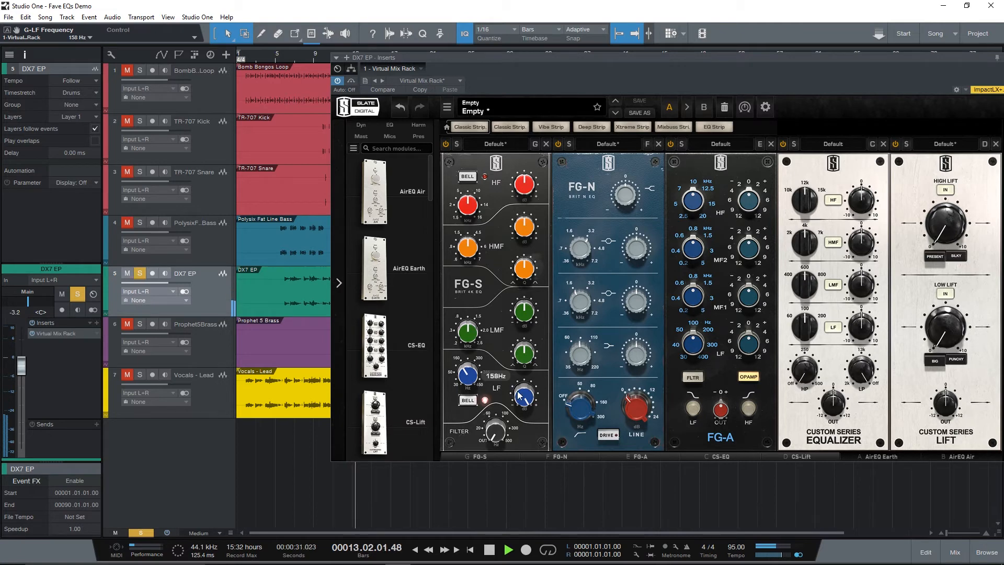
pyautogui.press('space')
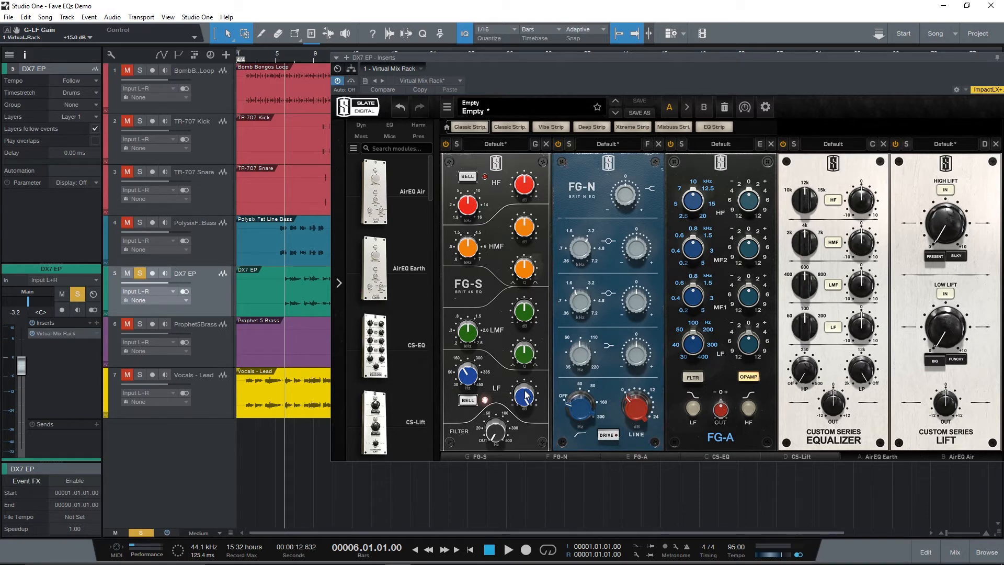
# Step: Replay the DX7 EP briefly and set the FG-S low-band gain to 12 dB
pyautogui.press('space')
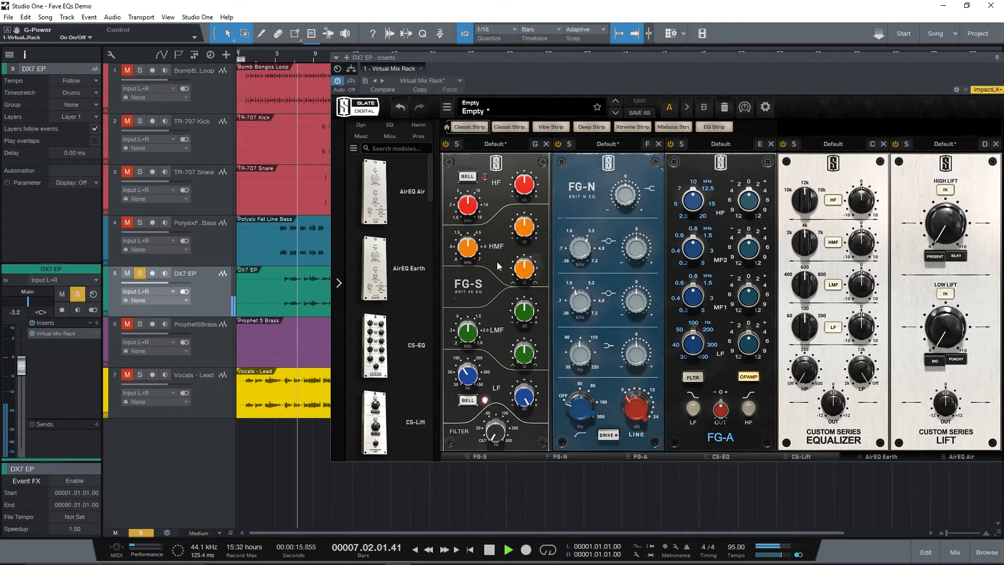
pyautogui.press('space')
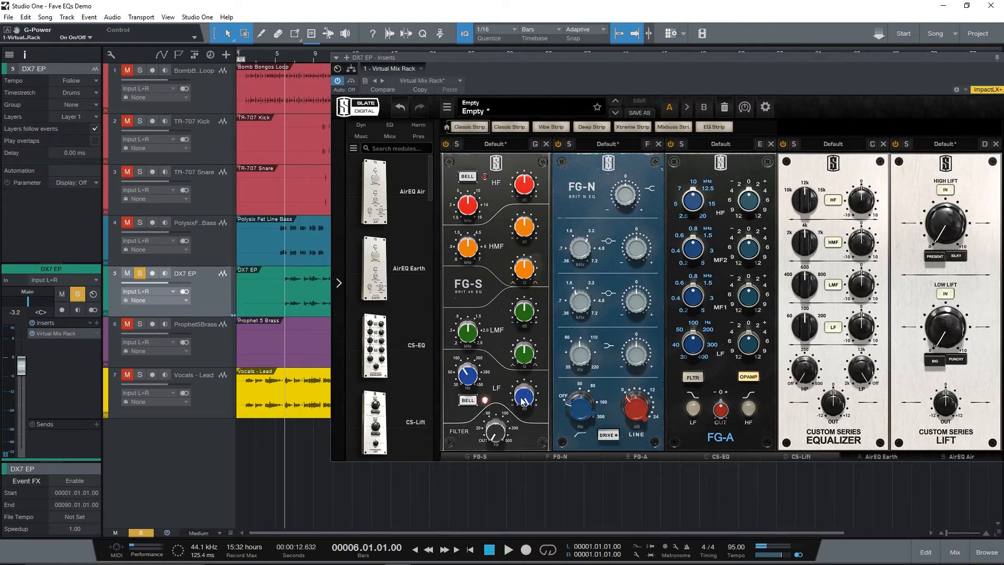
pyautogui.moveTo(520, 398); pyautogui.dragTo(521, 408)
# Step: Set the FG-S high-pass filter to 44.5 Hz and boost its high band by 5.91 dB during playback
pyautogui.moveTo(501, 432)
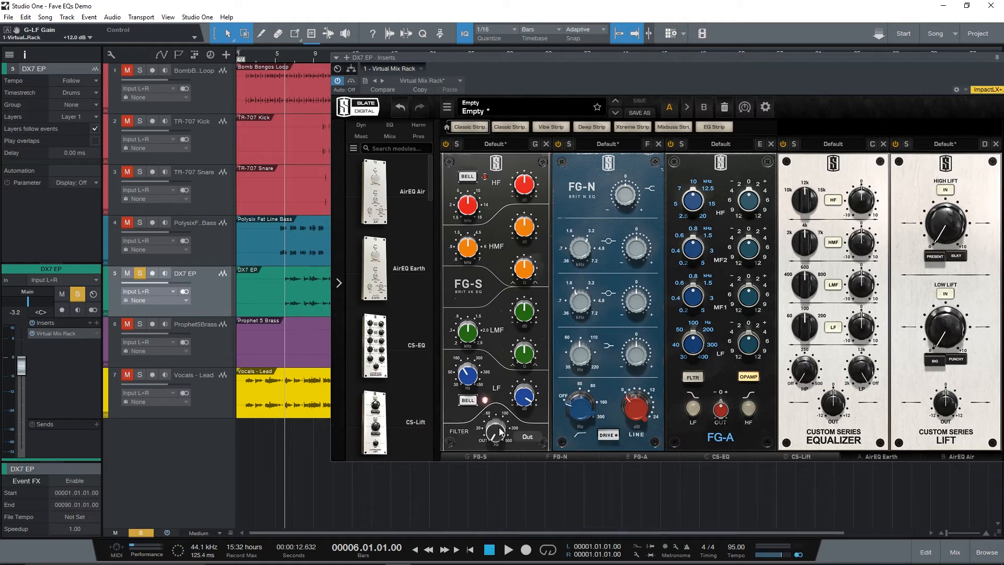
pyautogui.press('space')
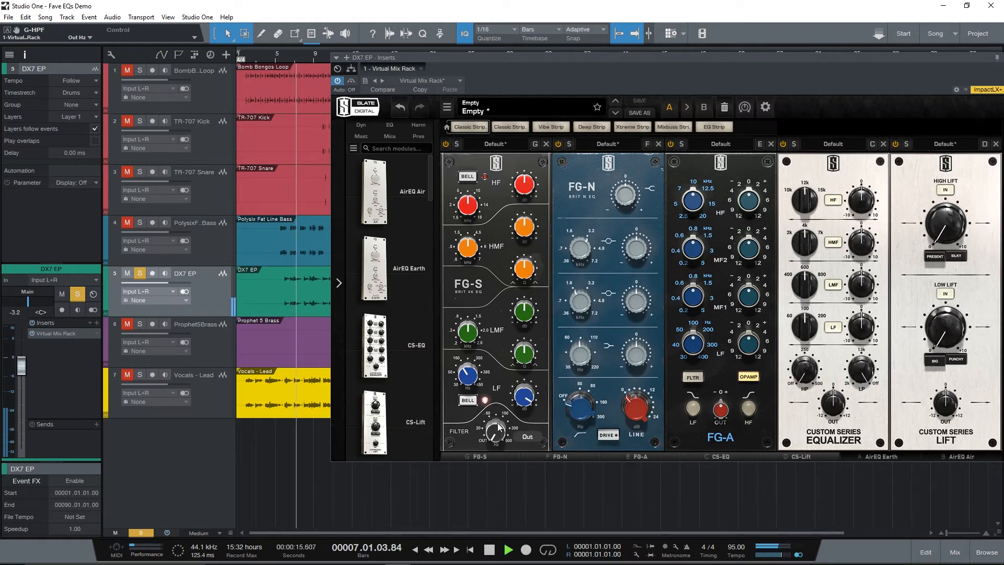
pyautogui.moveTo(499, 427); pyautogui.dragTo(494, 406)
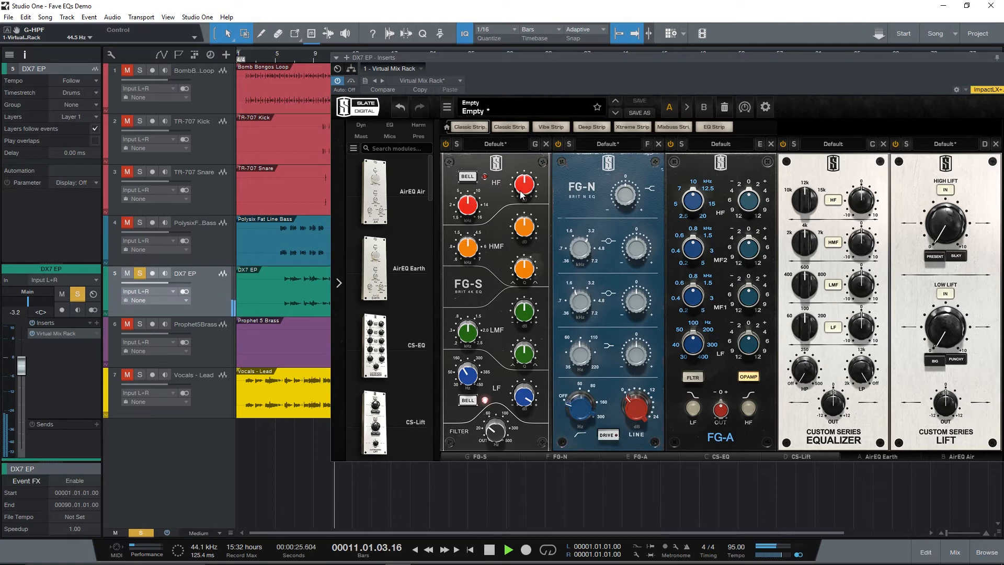
pyautogui.moveTo(522, 193)
pyautogui.mouseDown()
pyautogui.moveTo(527, 160)
pyautogui.moveTo(525, 190)
pyautogui.mouseUp()
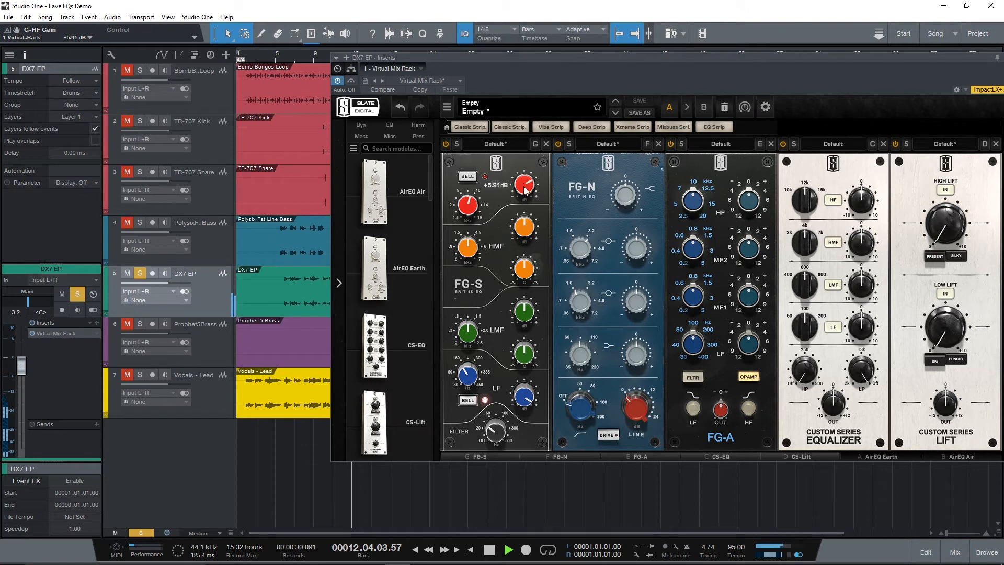
# Step: Compare the DX7 EP playback with the FG-S module off and on, and stop playback
pyautogui.click(446, 144)
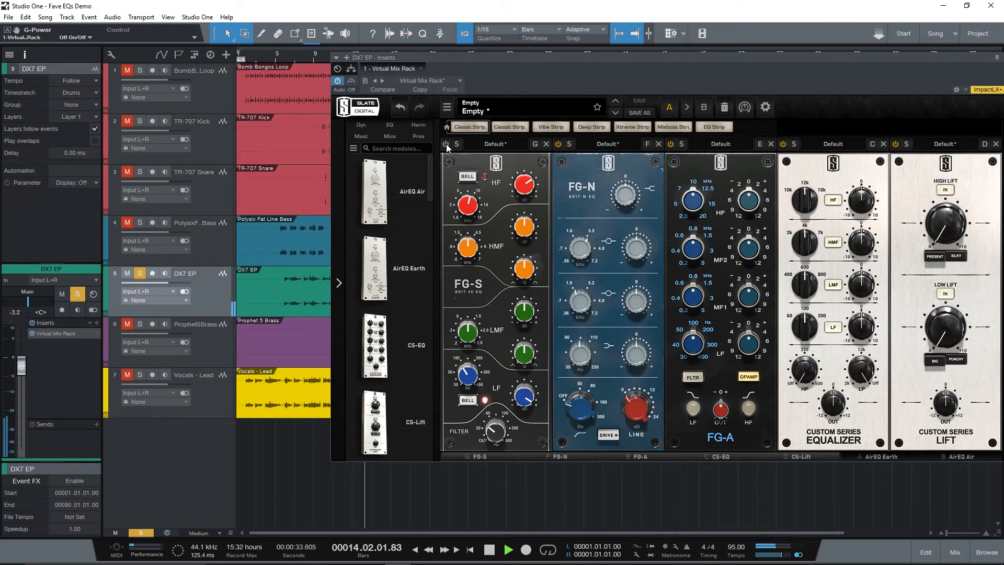
pyautogui.click(446, 144)
pyautogui.press('space')
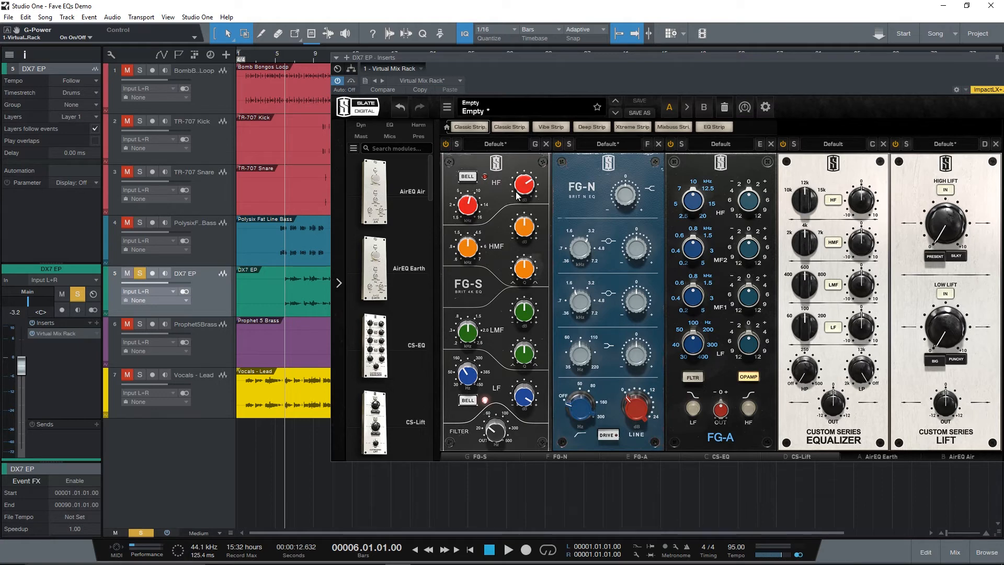
# Step: Switch off the FG-S module and move the rack window so its modules are fully in view
pyautogui.moveTo(516, 192)
pyautogui.click(447, 144)
pyautogui.moveTo(510, 58); pyautogui.dragTo(435, 58)
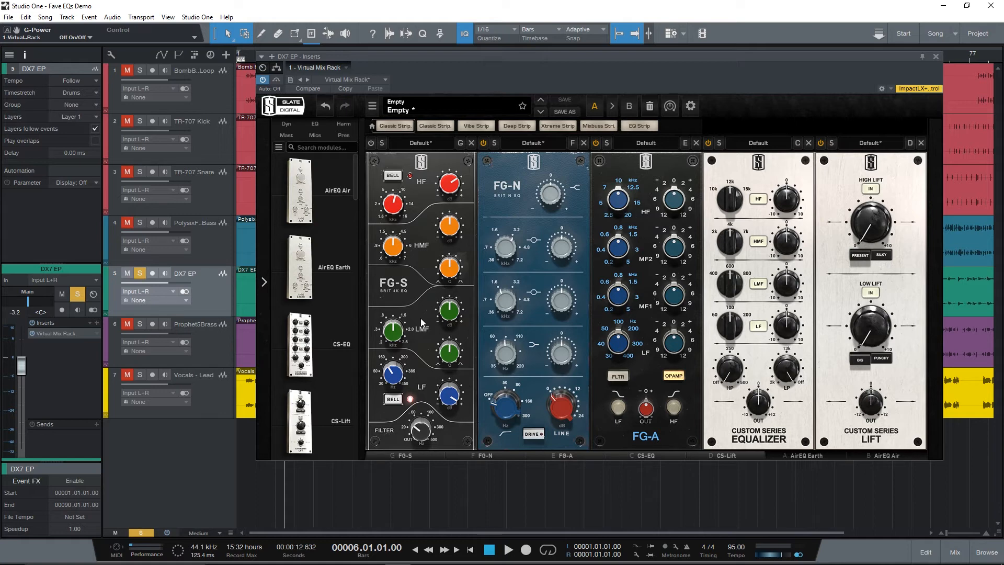
# Step: Try out the frequency controls of the FG-N module's two bell bands
pyautogui.moveTo(526, 250)
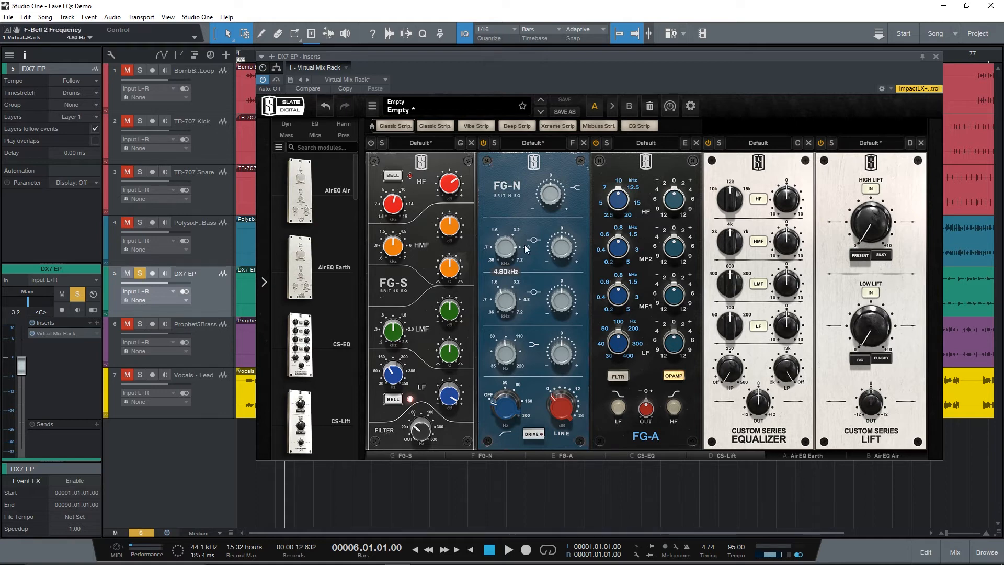
pyautogui.moveTo(507, 246); pyautogui.dragTo(508, 272)
pyautogui.click(530, 248)
pyautogui.moveTo(506, 306); pyautogui.dragTo(505, 306)
pyautogui.moveTo(510, 252); pyautogui.dragTo(508, 245)
# Step: Turn on the FG-N module's drive and raise its line gain to 24 dB during playback
pyautogui.click(533, 435)
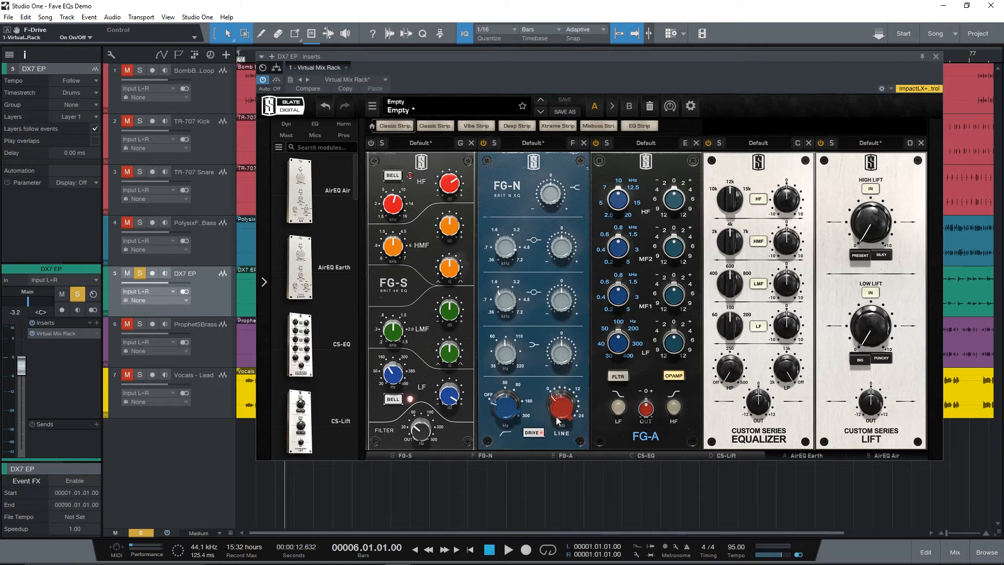
pyautogui.press('space')
pyautogui.moveTo(557, 416); pyautogui.dragTo(556, 373)
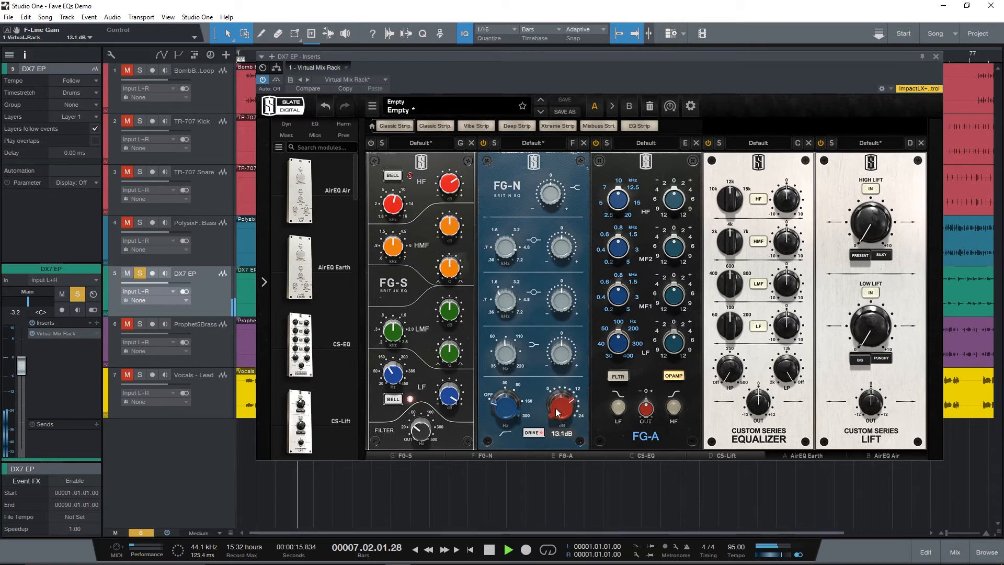
pyautogui.moveTo(558, 413); pyautogui.dragTo(553, 358)
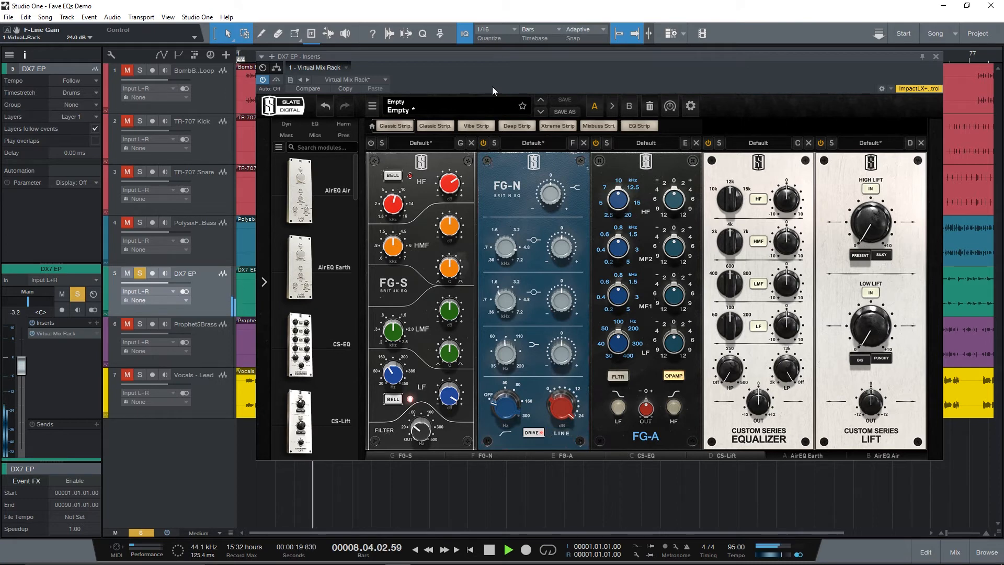
# Step: Reposition the rack window and turn off the FG-N module's drive
pyautogui.moveTo(494, 55); pyautogui.dragTo(529, 34)
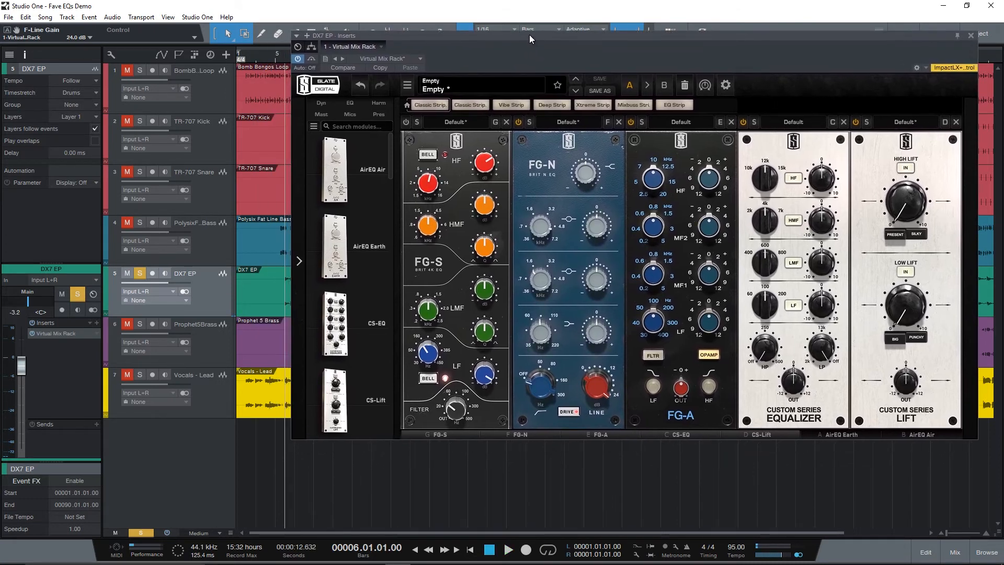
pyautogui.click(570, 410)
pyautogui.click(575, 413)
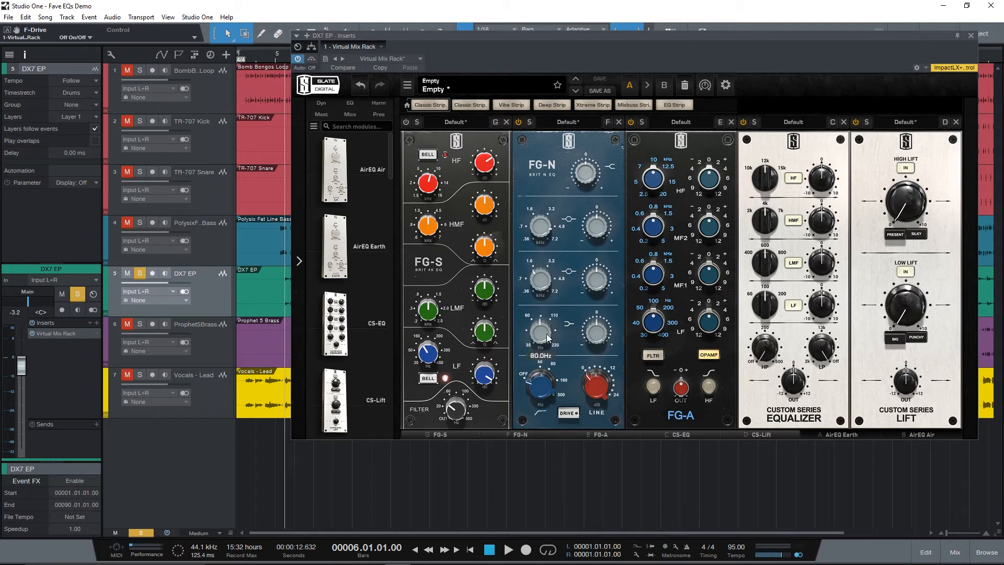
# Step: During playback, boost the FG-N module's low shelf by 5.6 dB, adjust its frequency, and set the high-pass filter to about 49 Hz
pyautogui.press('space')
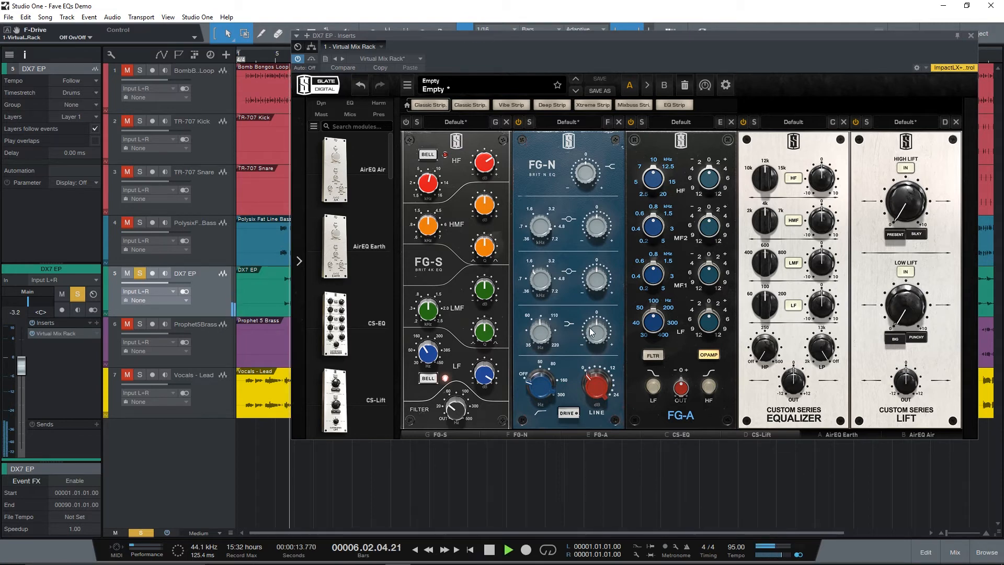
pyautogui.moveTo(595, 329); pyautogui.dragTo(540, 299)
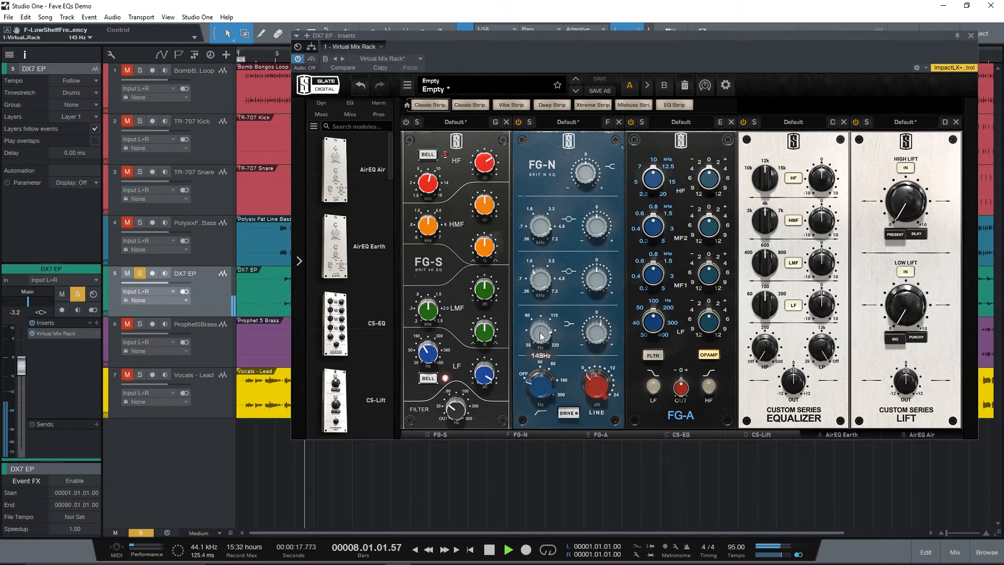
pyautogui.moveTo(542, 339); pyautogui.dragTo(589, 321)
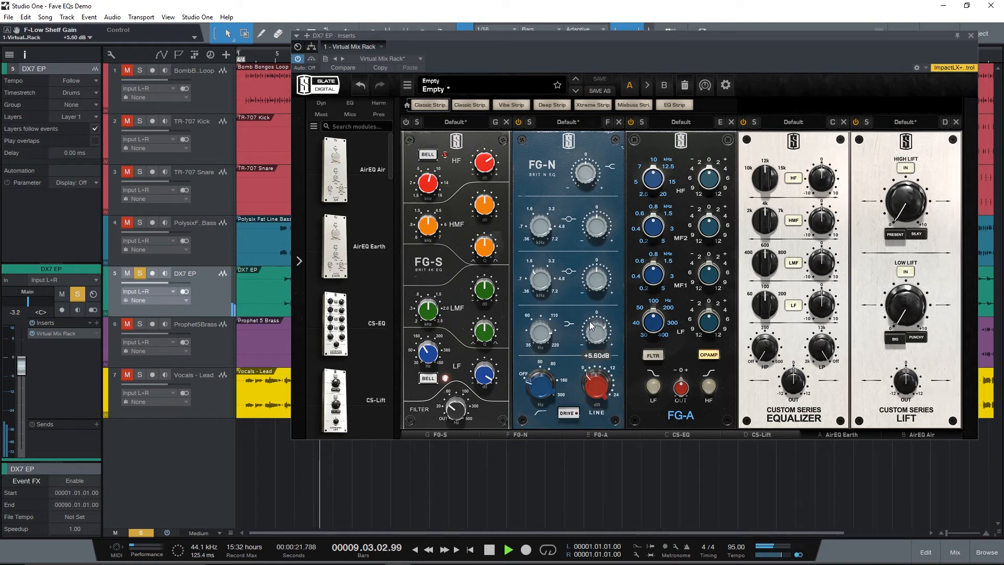
pyautogui.moveTo(546, 389); pyautogui.dragTo(544, 349)
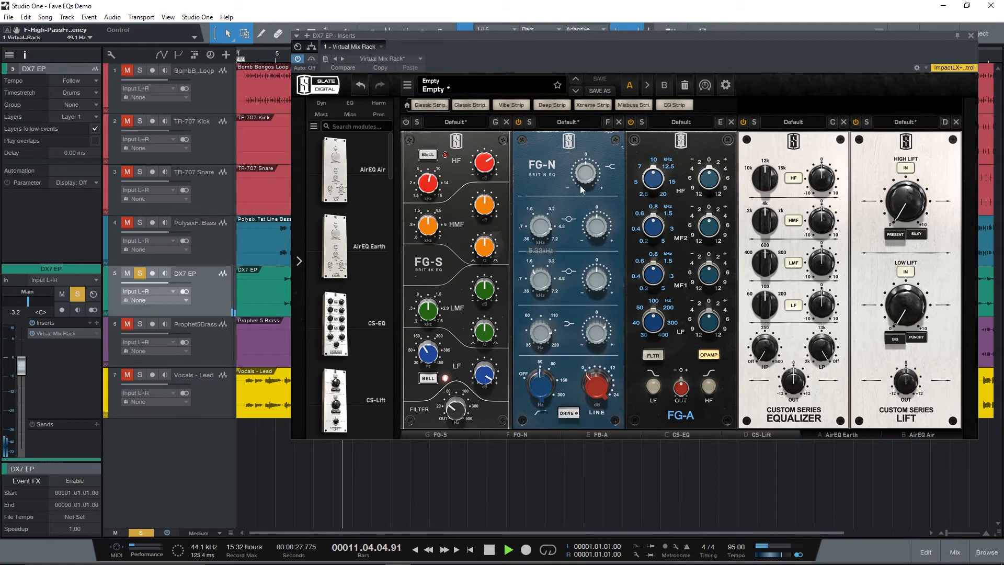
# Step: Raise the FG-N module's high shelf gain to +7.28 dB and stop playback
pyautogui.moveTo(579, 185); pyautogui.dragTo(579, 158)
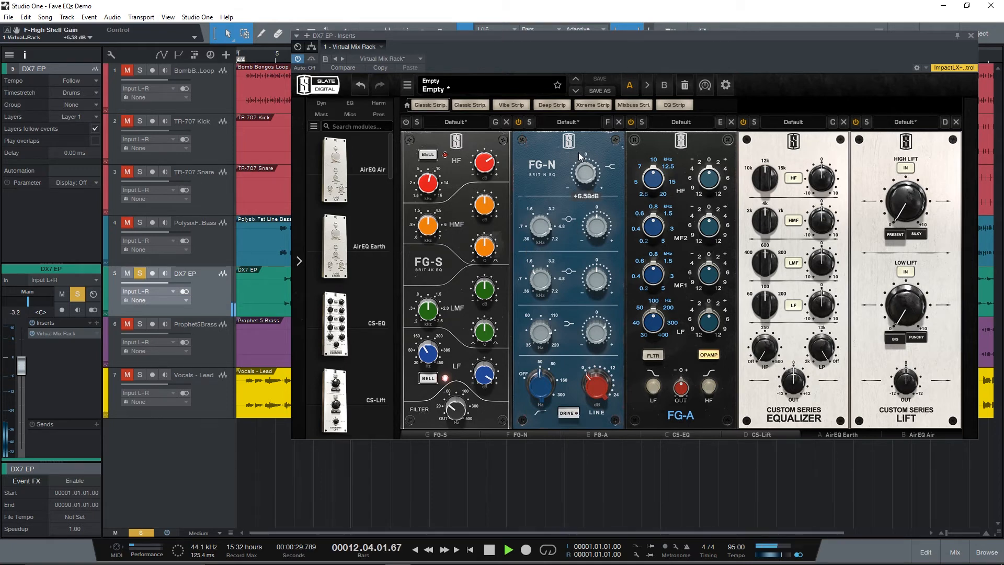
pyautogui.scroll(2, 588, 174)
pyautogui.moveTo(588, 174); pyautogui.dragTo(578, 145)
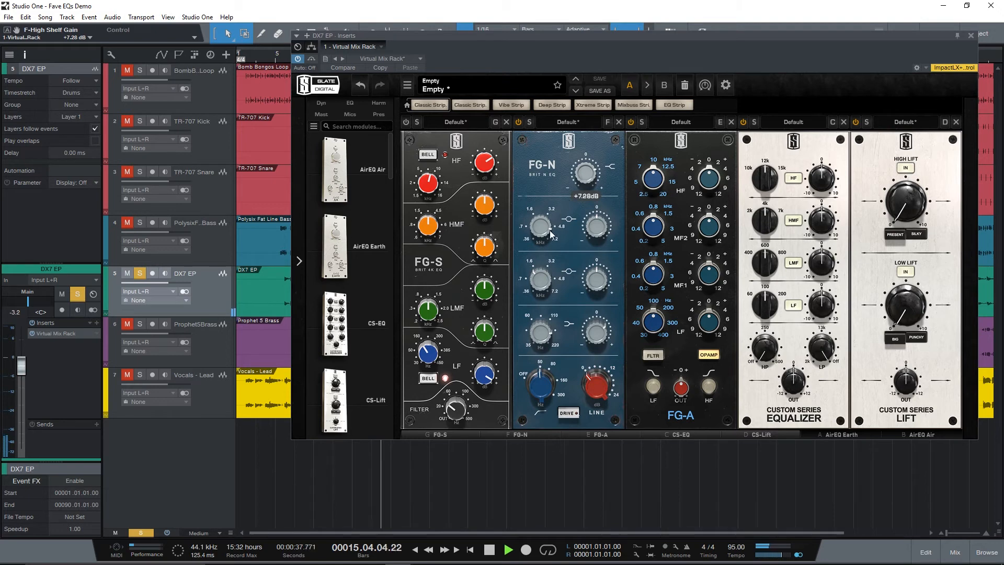
pyautogui.moveTo(548, 230)
pyautogui.press('space')
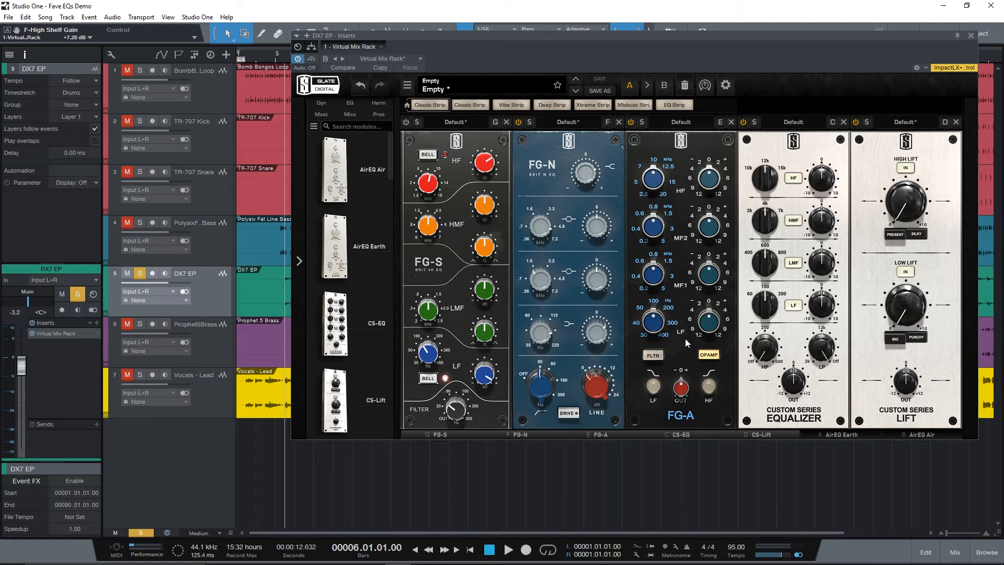
# Step: Switch off the FG-N module, then try the FG-A module's MF1 frequency and reset it to 800 Hz
pyautogui.click(518, 121)
pyautogui.moveTo(659, 281)
pyautogui.mouseDown()
pyautogui.moveTo(659, 293)
pyautogui.moveTo(653, 236)
pyautogui.moveTo(656, 268)
pyautogui.mouseUp()
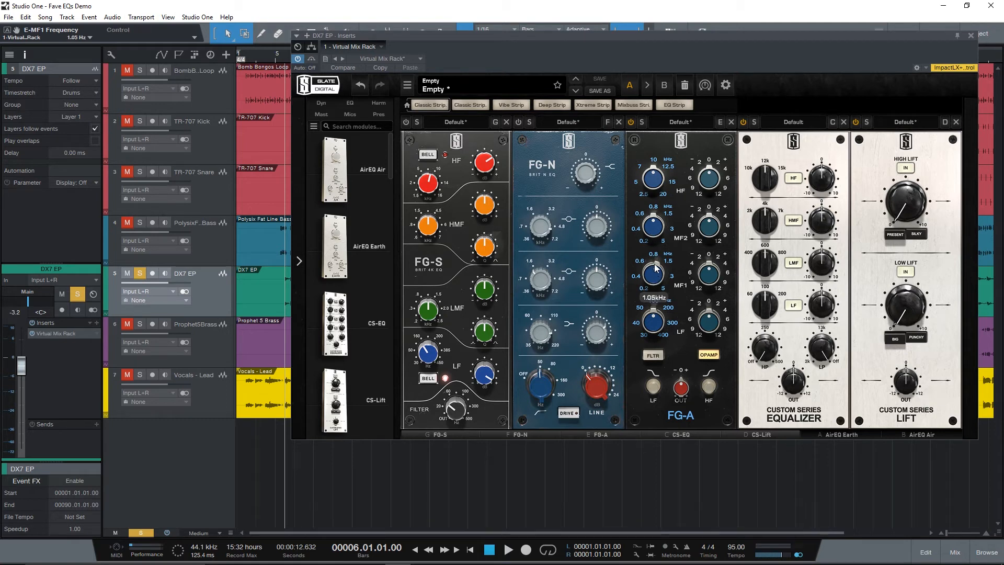
pyautogui.doubleClick(655, 279)
# Step: Play the track while raising the FG-A module's LF gain to +4 dB, and stop playback
pyautogui.press('space')
pyautogui.moveTo(658, 328)
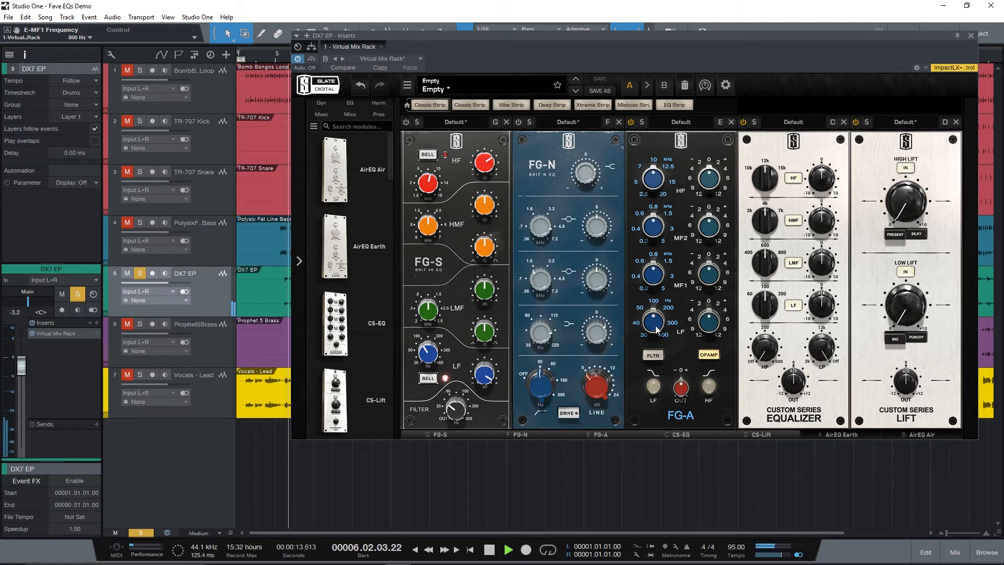
pyautogui.moveTo(712, 328); pyautogui.dragTo(715, 328)
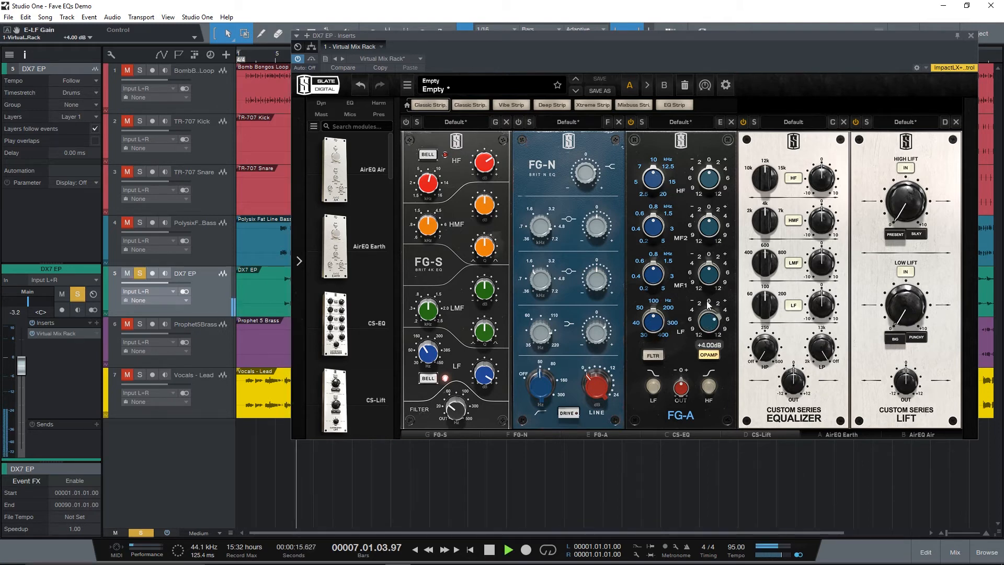
pyautogui.press('space')
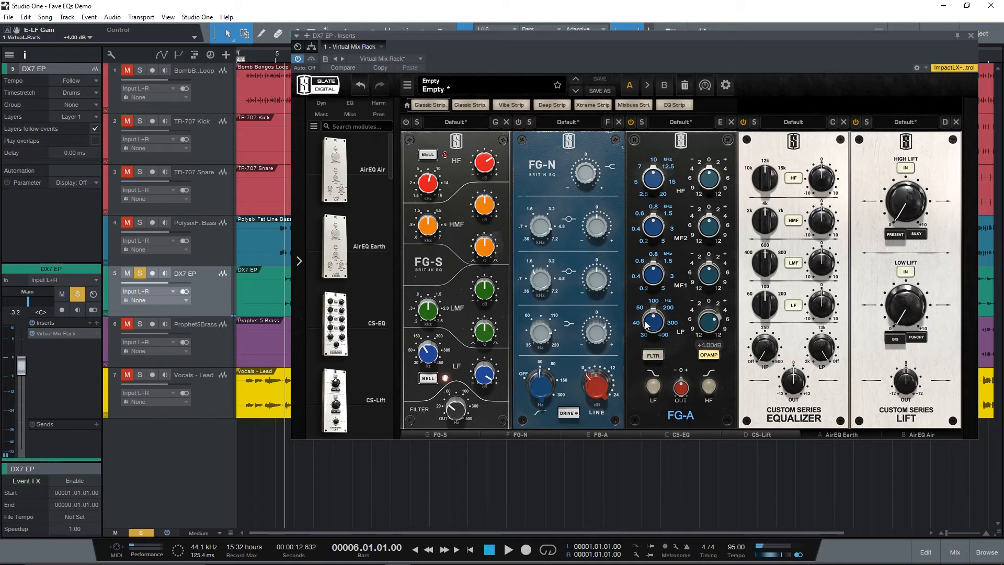
# Step: Restart playback, work the FG-A module's LF gain and set its LF frequency to 173 Hz
pyautogui.moveTo(705, 327)
pyautogui.moveTo(703, 337); pyautogui.dragTo(706, 324)
pyautogui.press('space')
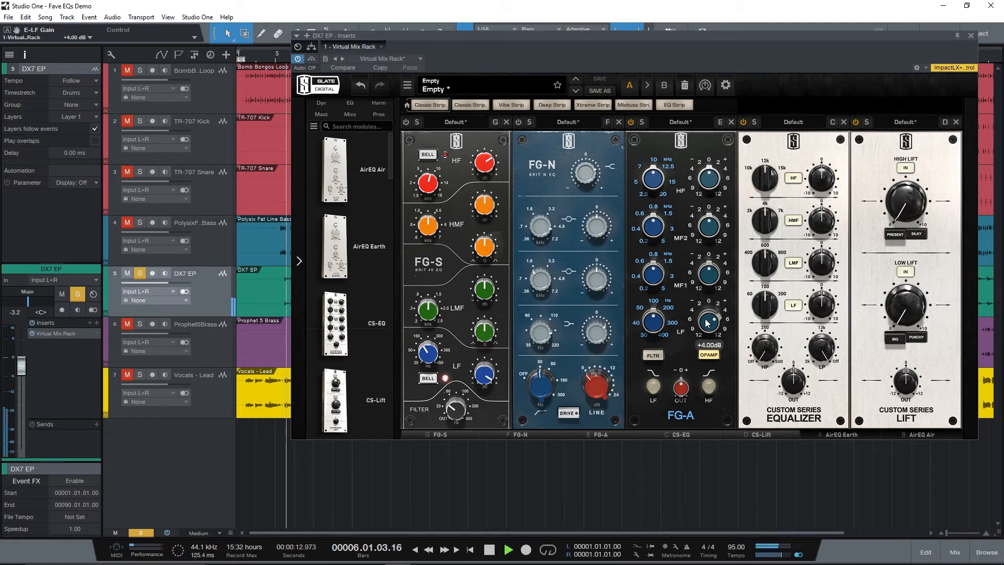
pyautogui.moveTo(707, 323); pyautogui.dragTo(655, 297)
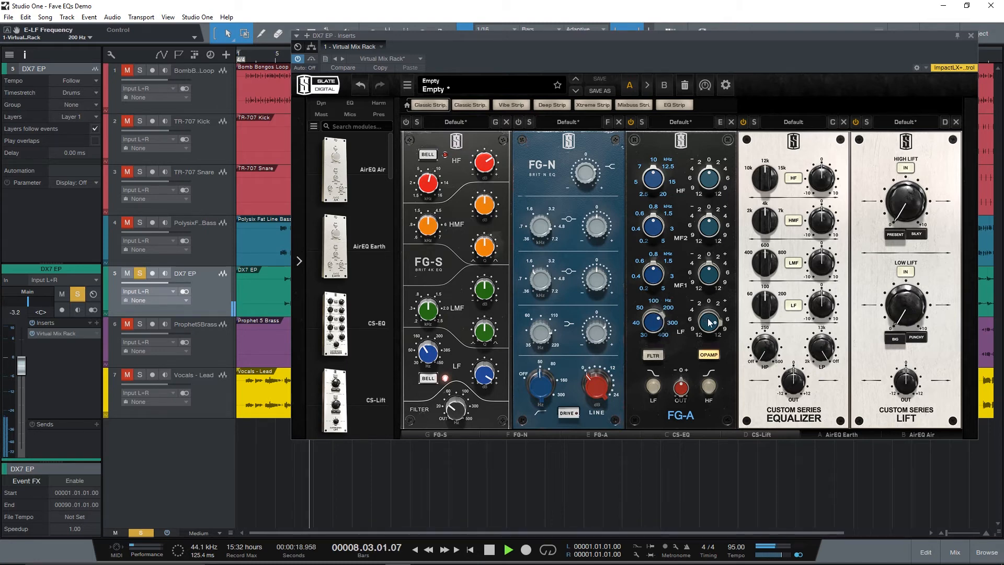
pyautogui.moveTo(709, 321); pyautogui.dragTo(664, 387)
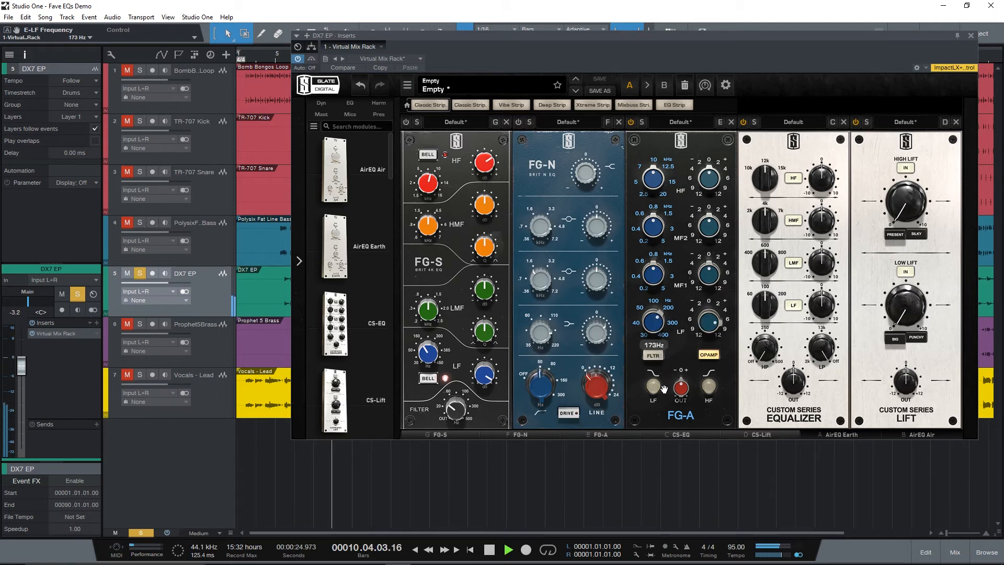
# Step: Boost the FG-A module's HF band by 6 dB and its MF2 band by 9 dB at 3 kHz
pyautogui.moveTo(655, 192); pyautogui.dragTo(649, 166)
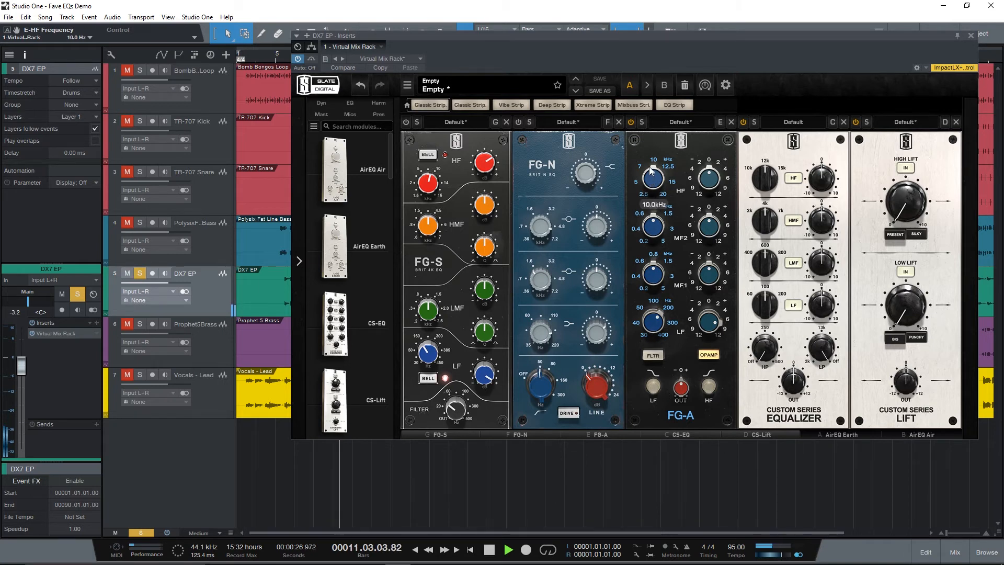
pyautogui.moveTo(709, 180); pyautogui.dragTo(707, 198)
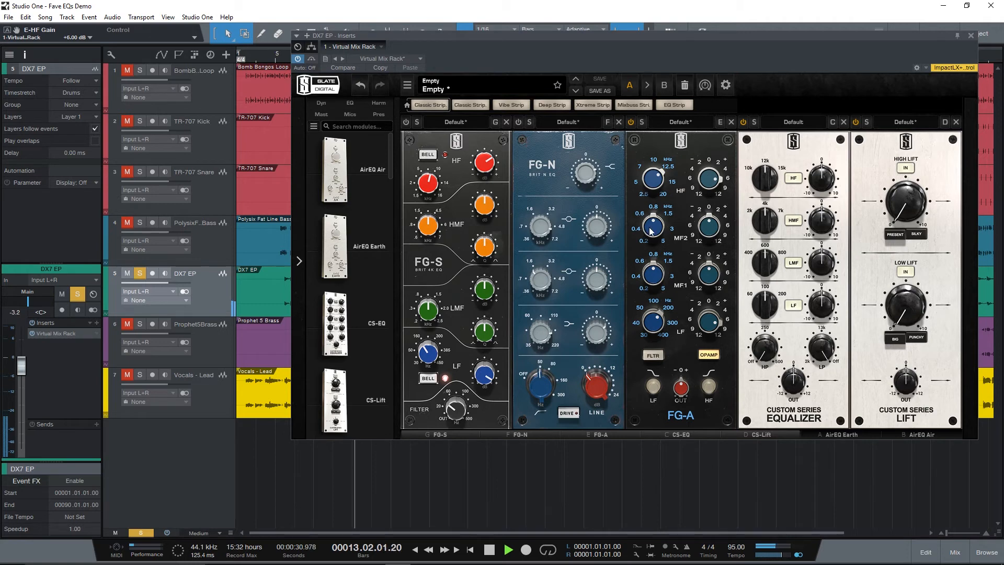
pyautogui.moveTo(651, 230); pyautogui.dragTo(651, 189)
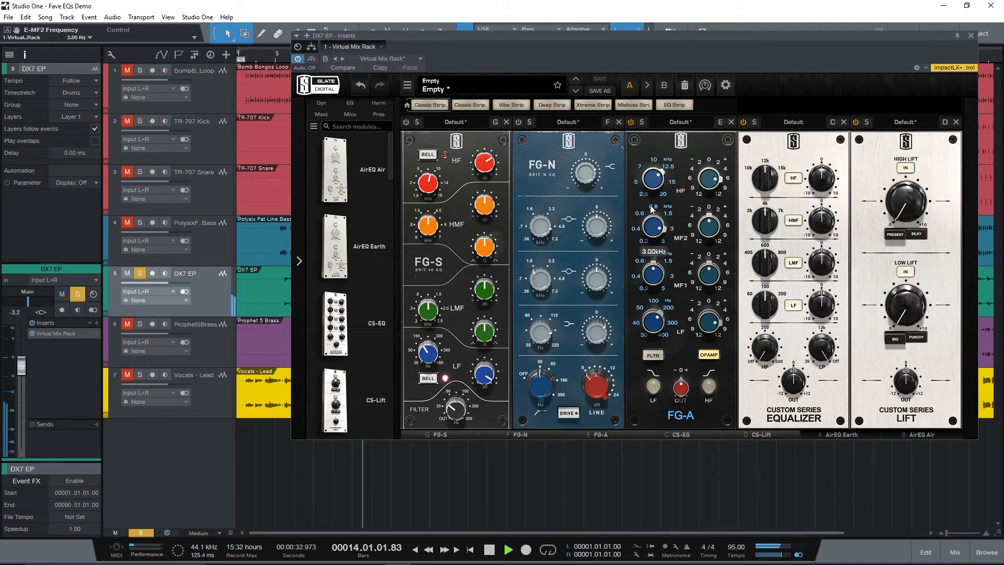
pyautogui.click(710, 229)
pyautogui.moveTo(711, 229); pyautogui.dragTo(706, 190)
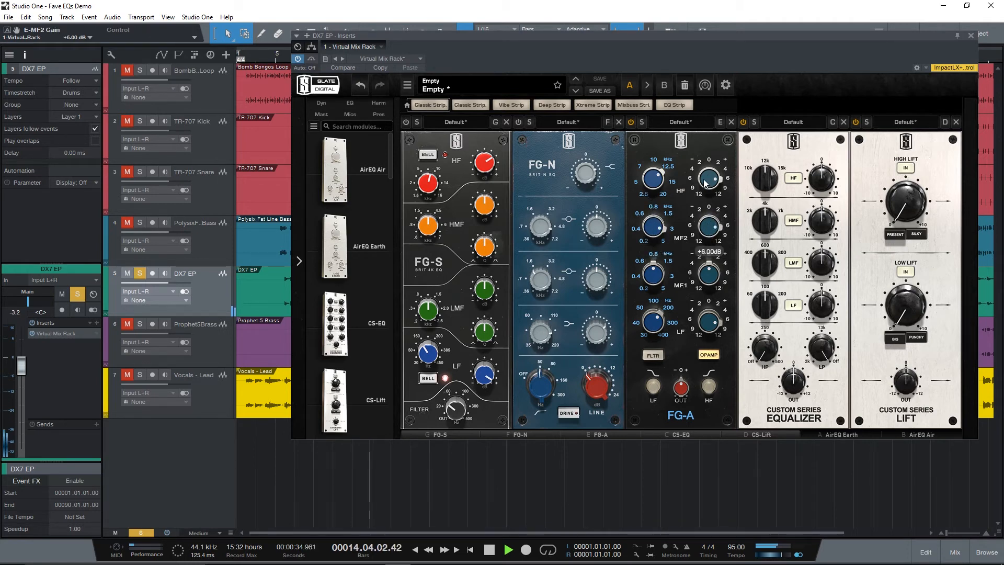
pyautogui.moveTo(704, 229); pyautogui.dragTo(701, 206)
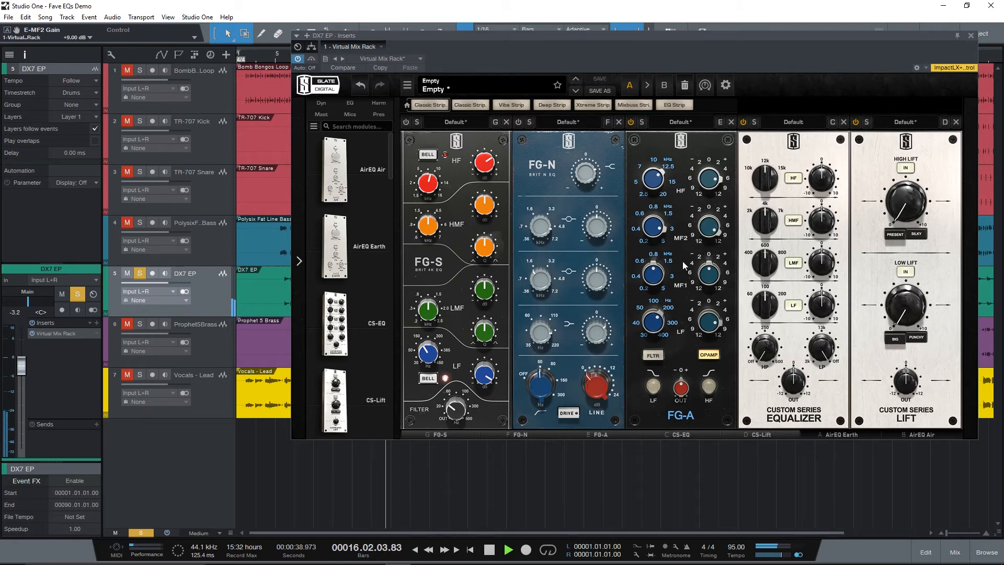
# Step: Stop playback, switch off the FG-A module, and reposition the rack window
pyautogui.press('space')
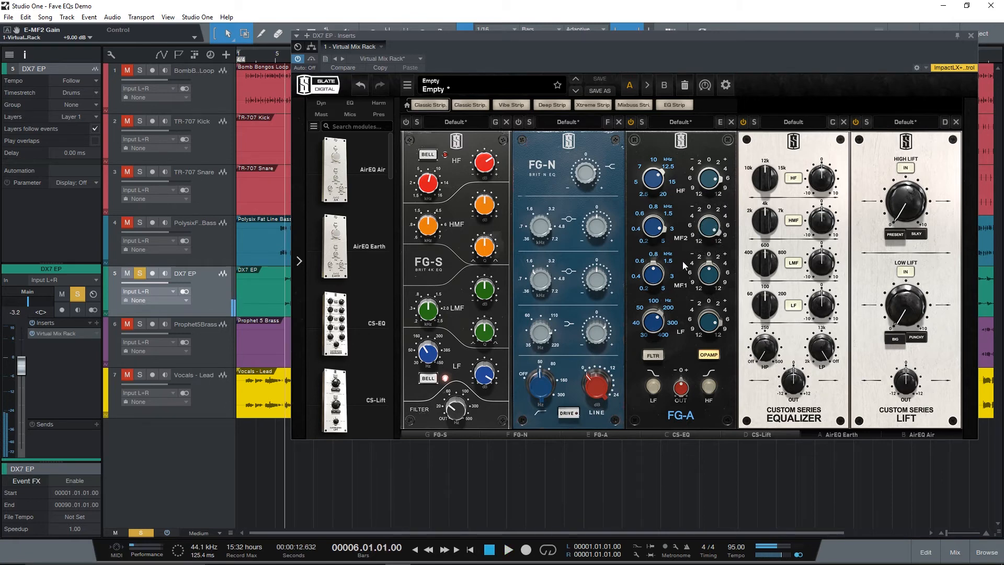
pyautogui.click(631, 123)
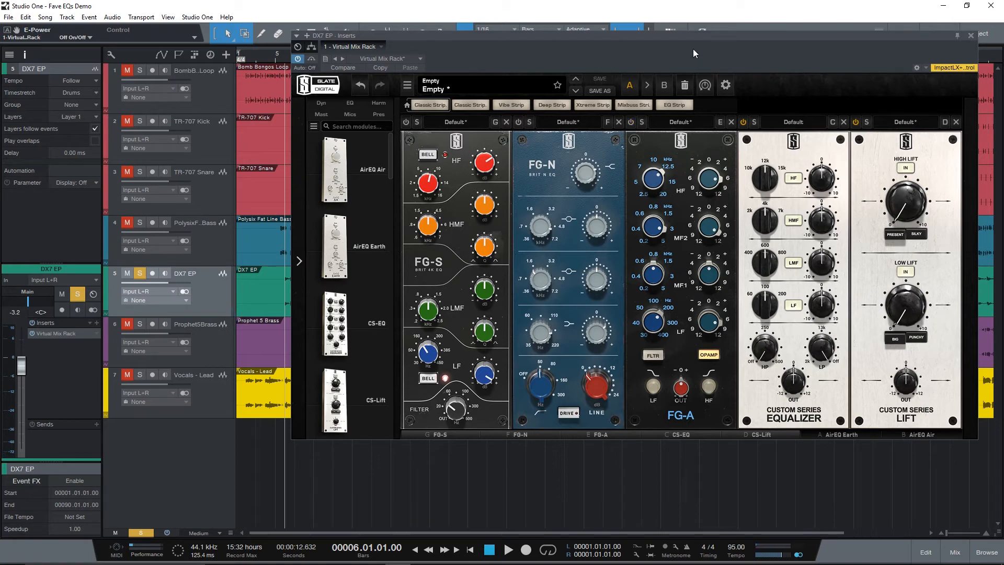
pyautogui.moveTo(692, 40); pyautogui.dragTo(617, 47)
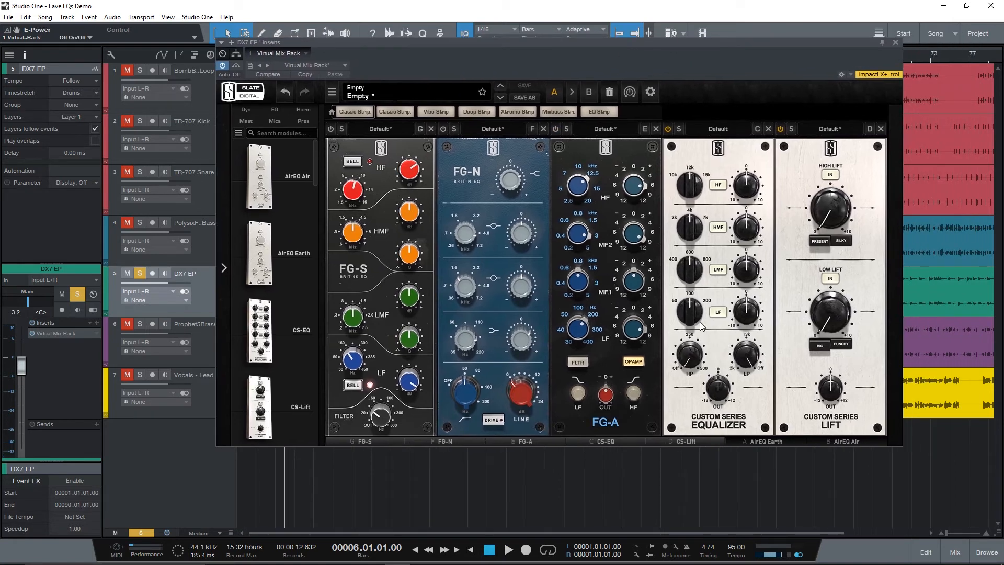
# Step: During playback, engage the Custom Series Equalizer's high-pass filter and boost its LF band at 100 Hz
pyautogui.moveTo(697, 317)
pyautogui.moveTo(691, 228)
pyautogui.moveTo(693, 365)
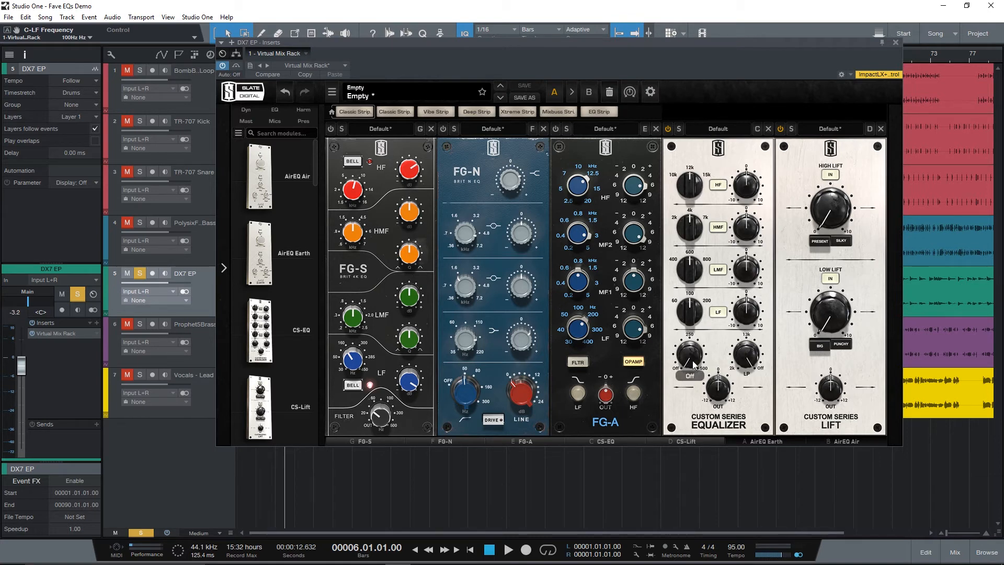
pyautogui.moveTo(754, 361)
pyautogui.press('space')
pyautogui.moveTo(693, 363)
pyautogui.mouseDown()
pyautogui.moveTo(691, 345)
pyautogui.moveTo(690, 354)
pyautogui.mouseUp()
pyautogui.moveTo(690, 313); pyautogui.dragTo(695, 272)
pyautogui.moveTo(754, 313); pyautogui.dragTo(753, 296)
pyautogui.moveTo(694, 309); pyautogui.dragTo(694, 335)
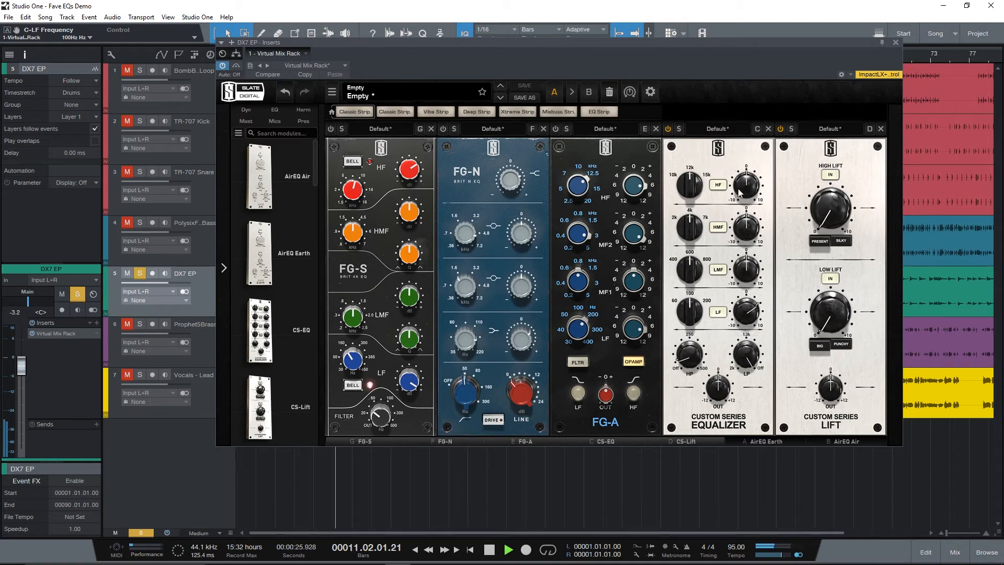
# Step: Set the Custom Series Equalizer's HF gain to 5.51 with a lower HF frequency, and its HMF gain to 4.20
pyautogui.moveTo(742, 195); pyautogui.dragTo(746, 165)
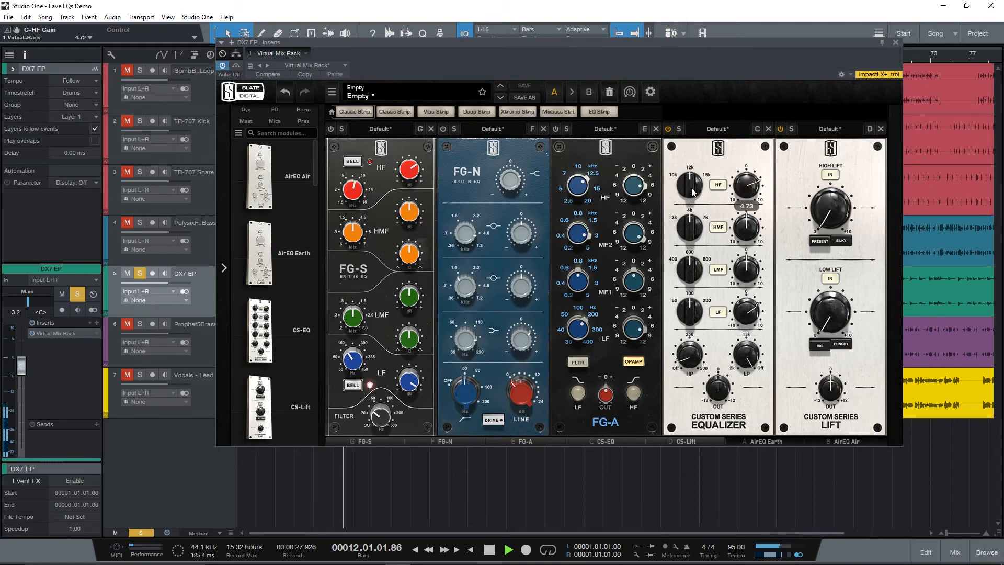
pyautogui.moveTo(690, 184); pyautogui.dragTo(746, 187)
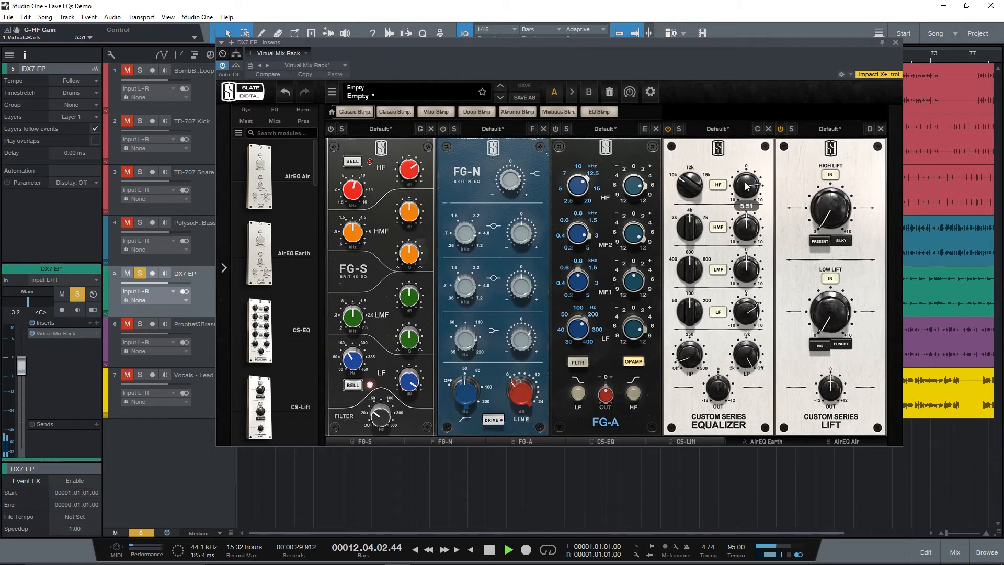
pyautogui.moveTo(747, 226); pyautogui.dragTo(744, 200)
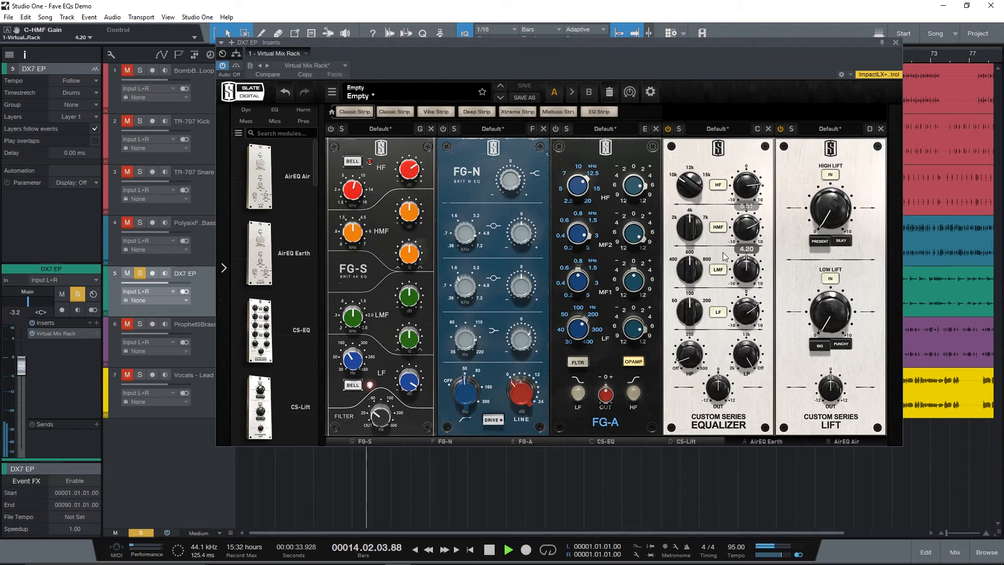
# Step: Toggle the Custom Series Equalizer to compare, stop playback, and leave it switched off with the rack window repositioned
pyautogui.click(668, 132)
pyautogui.press('space')
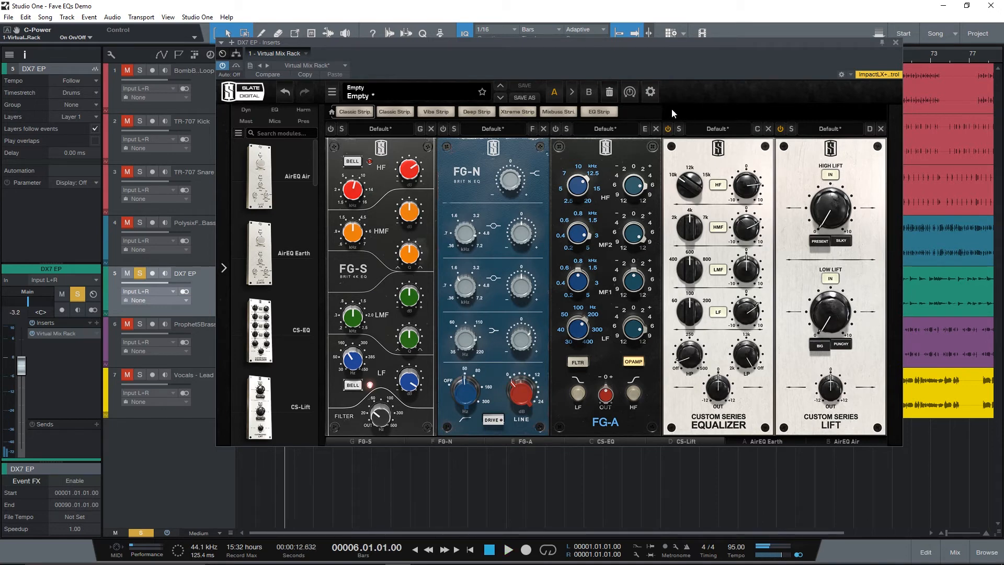
pyautogui.click(668, 128)
pyautogui.moveTo(725, 52); pyautogui.dragTo(653, 40)
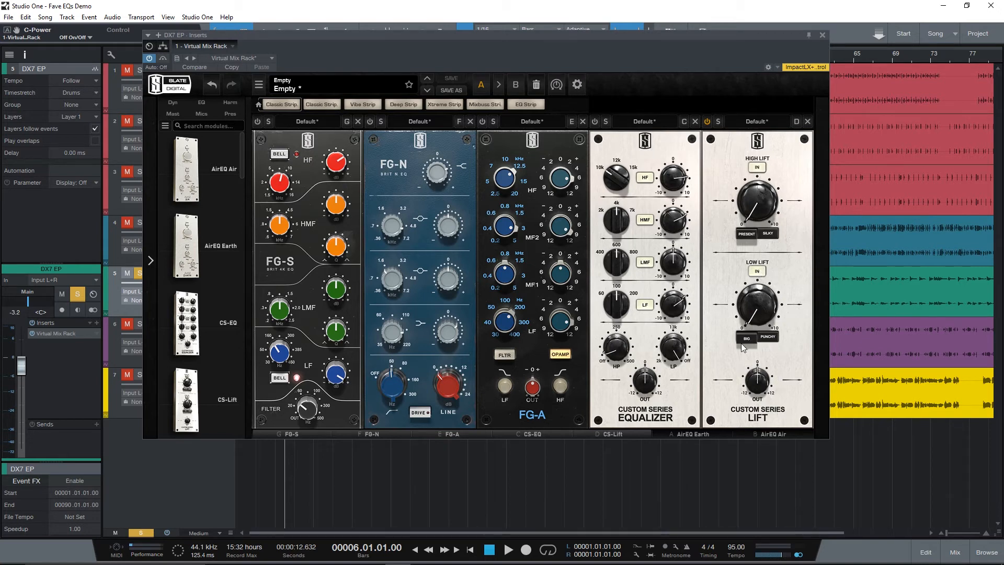
# Step: Try the Custom Series Lift's Punchy and Big low circuits and its Present and Silky high circuits
pyautogui.click(759, 344)
pyautogui.click(747, 339)
pyautogui.click(755, 208)
pyautogui.click(751, 233)
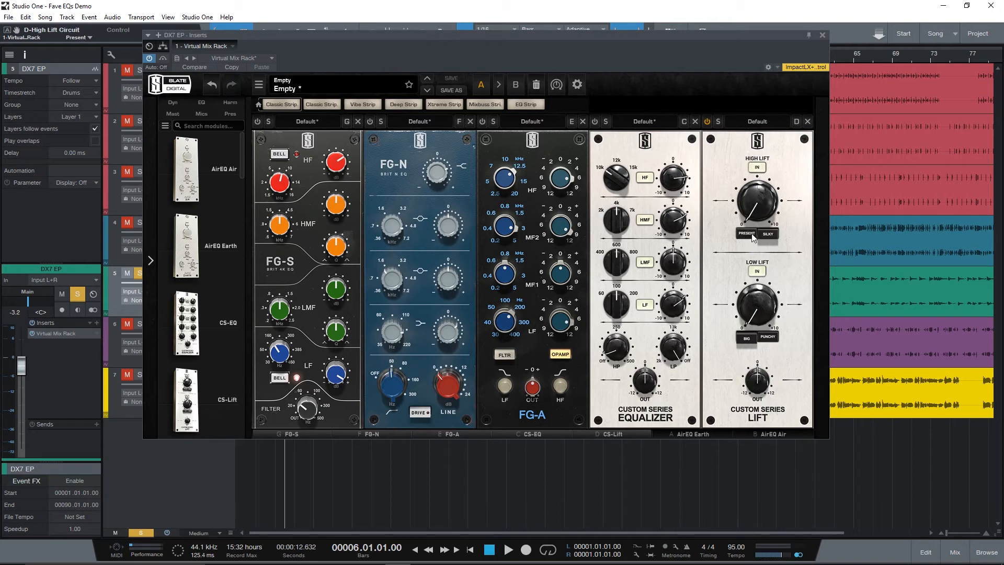
pyautogui.click(774, 236)
pyautogui.click(745, 238)
# Step: Play the track, raise the High Lift amount about halfway with the Silky circuit, and restart playback to compare it with Present
pyautogui.moveTo(761, 214)
pyautogui.press('space')
pyautogui.click(768, 233)
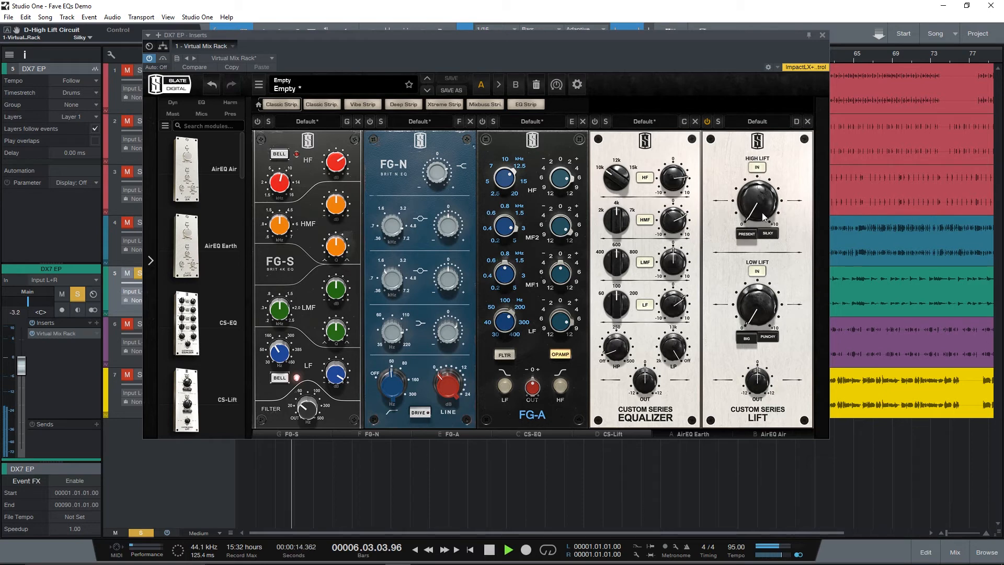
pyautogui.moveTo(761, 212); pyautogui.dragTo(754, 144)
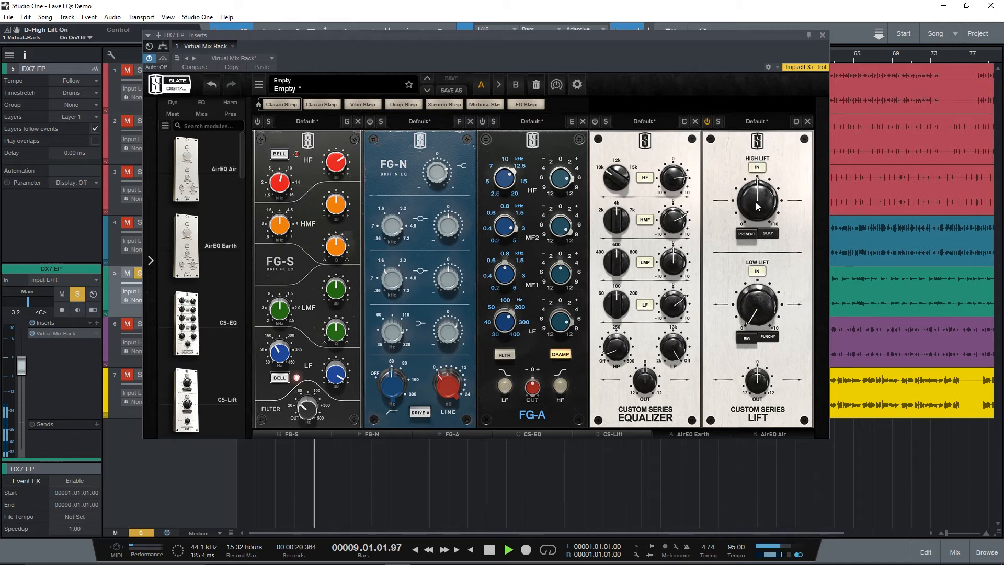
pyautogui.press('space')
pyautogui.click(768, 233)
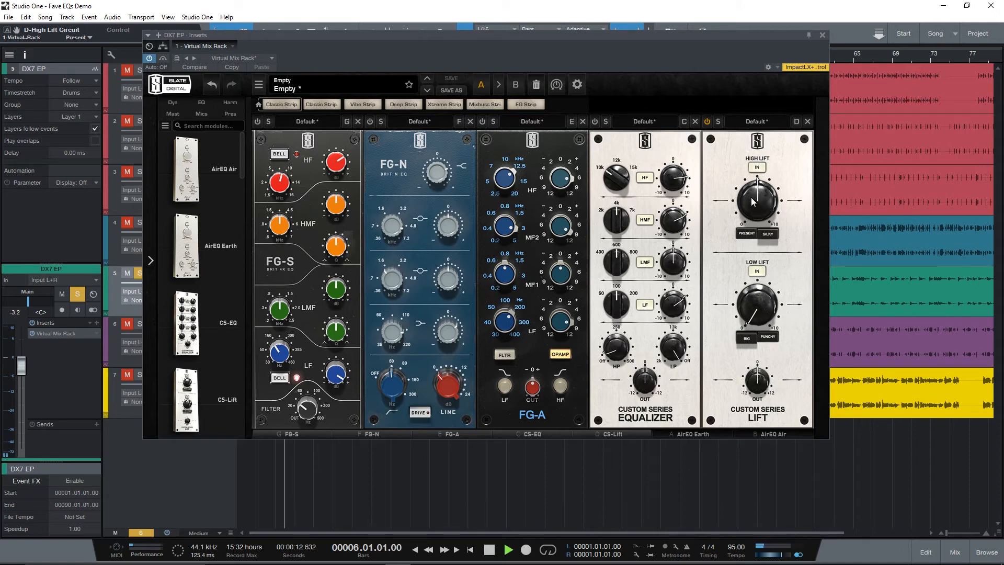
# Step: Replay the track while adjusting the Custom Series Lift's High Lift amount with the Present circuit, settling on 3.94
pyautogui.press('space')
pyautogui.moveTo(751, 199)
pyautogui.moveTo(752, 186); pyautogui.dragTo(751, 212)
pyautogui.press('space')
pyautogui.scroll(-3, 754, 198)
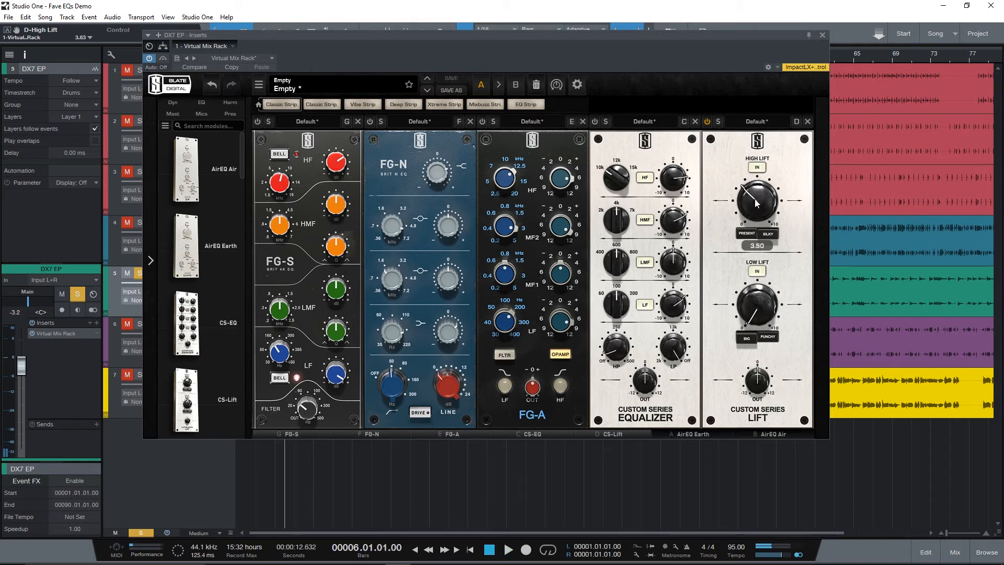
pyautogui.press('space')
pyautogui.moveTo(756, 208); pyautogui.dragTo(752, 191)
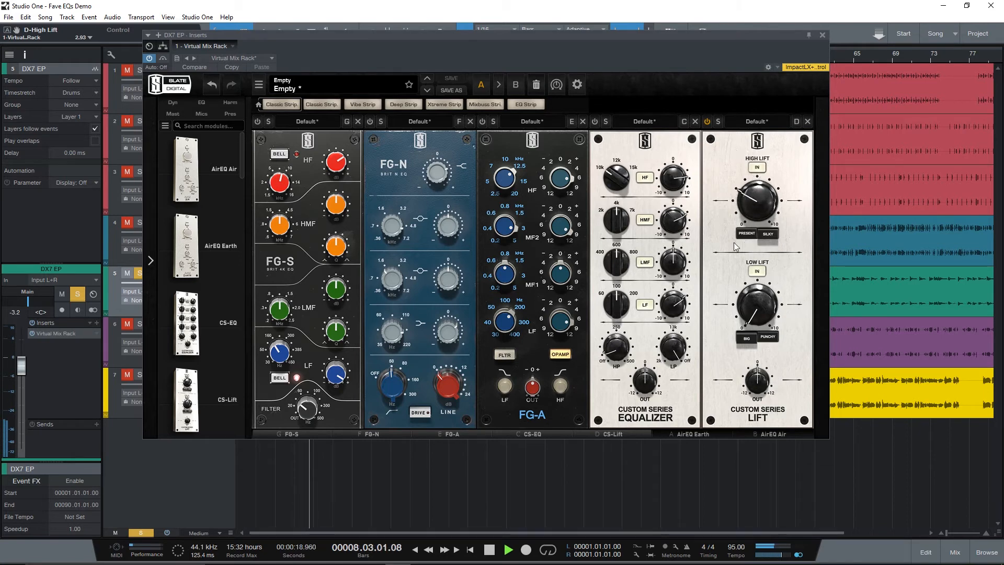
pyautogui.moveTo(760, 218); pyautogui.dragTo(756, 196)
pyautogui.press('space')
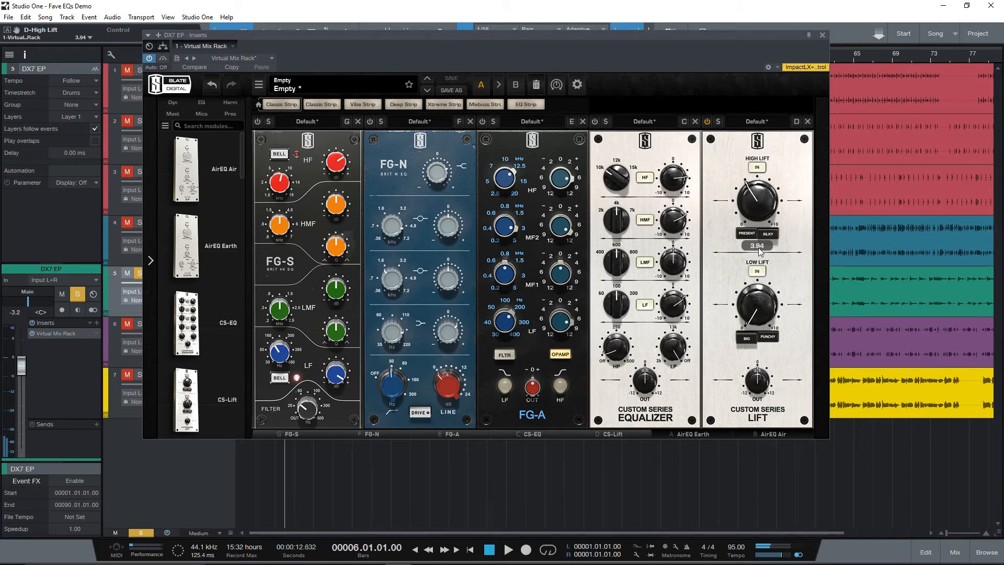
# Step: Select the Custom Series Lift's Punchy low circuit and raise the Low Lift to 10.00 while the track plays
pyautogui.click(767, 340)
pyautogui.moveTo(758, 318)
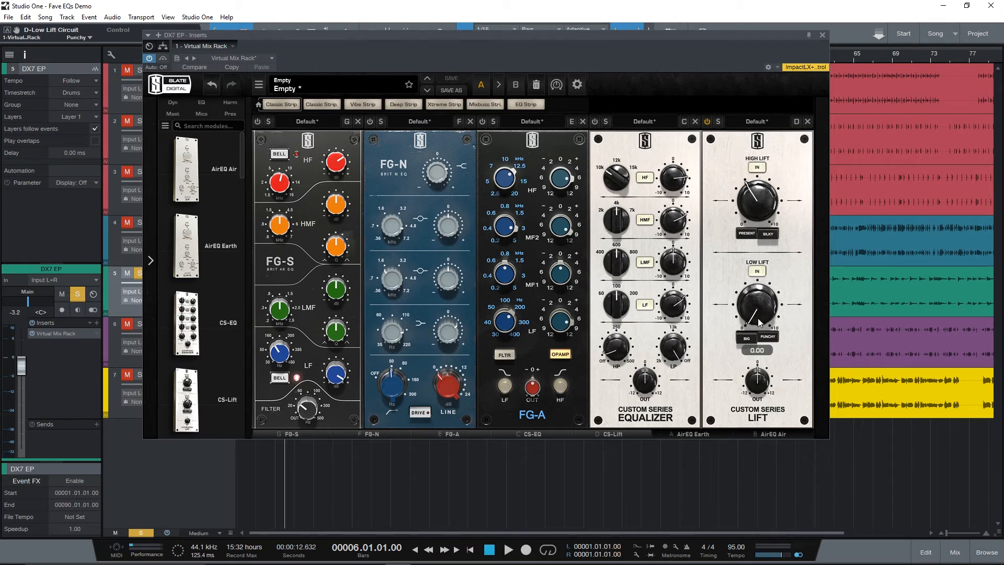
pyautogui.press('space')
pyautogui.moveTo(758, 318); pyautogui.dragTo(756, 244)
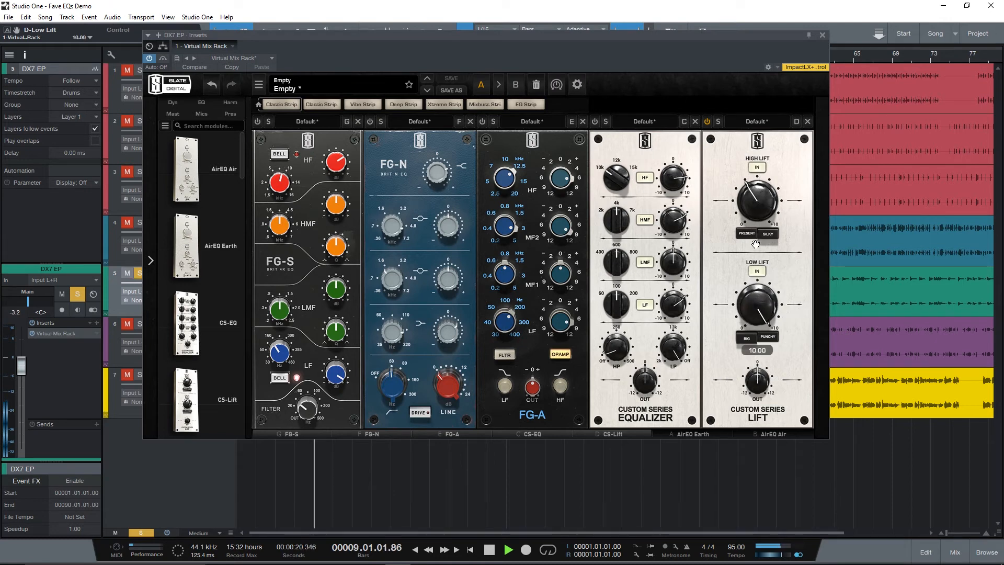
pyautogui.press('space')
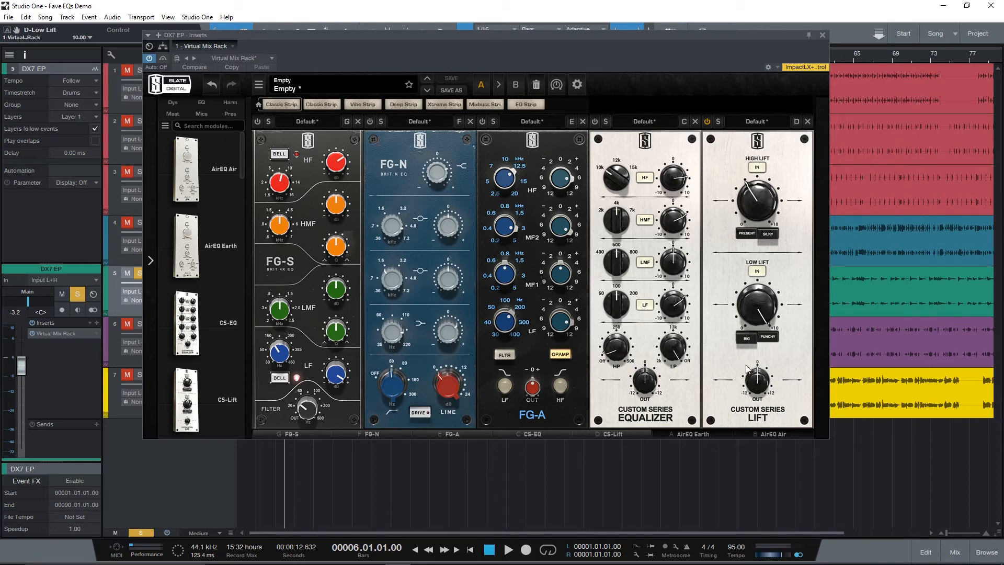
# Step: Switch off the Custom Series Lift and AirEQ Earth, and audition AirEQ Air with its gain boosted to 18.0 dB
pyautogui.click(718, 433)
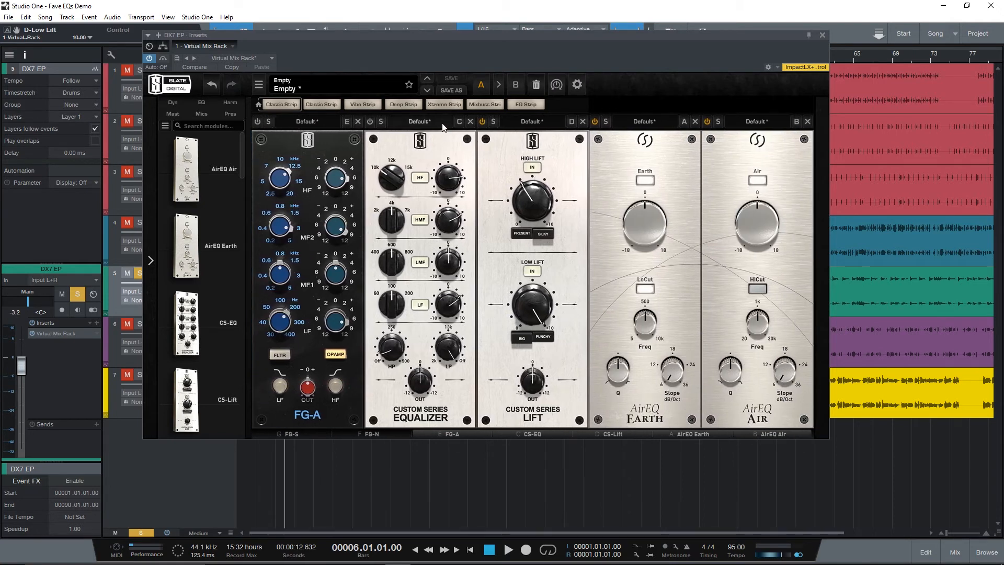
pyautogui.click(483, 121)
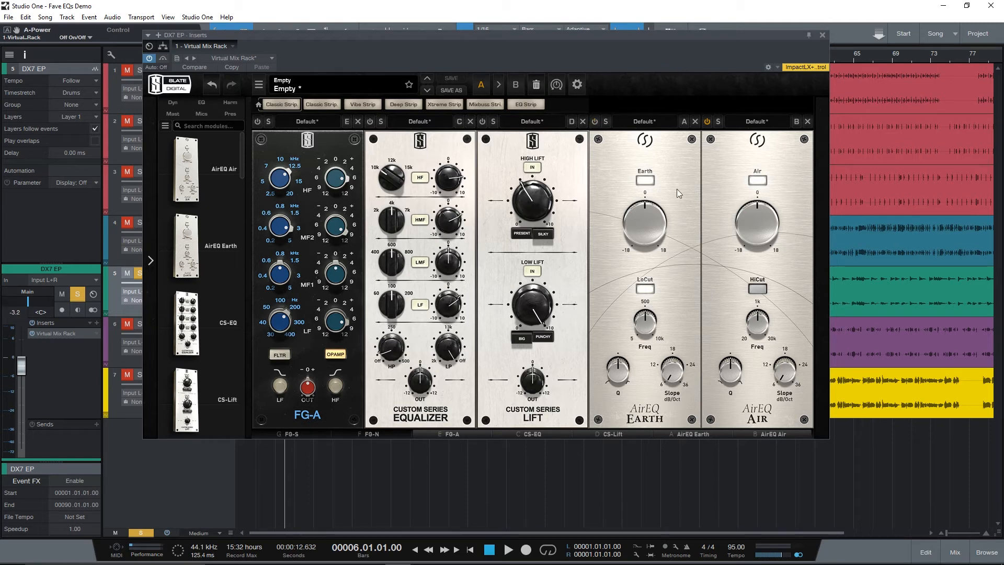
pyautogui.moveTo(757, 225); pyautogui.dragTo(757, 214)
pyautogui.doubleClick(756, 224)
pyautogui.press('space')
pyautogui.moveTo(761, 237)
pyautogui.mouseDown()
pyautogui.moveTo(764, 220)
pyautogui.moveTo(762, 232)
pyautogui.mouseUp()
pyautogui.press('space')
pyautogui.press('space')
pyautogui.moveTo(758, 239); pyautogui.dragTo(754, 181)
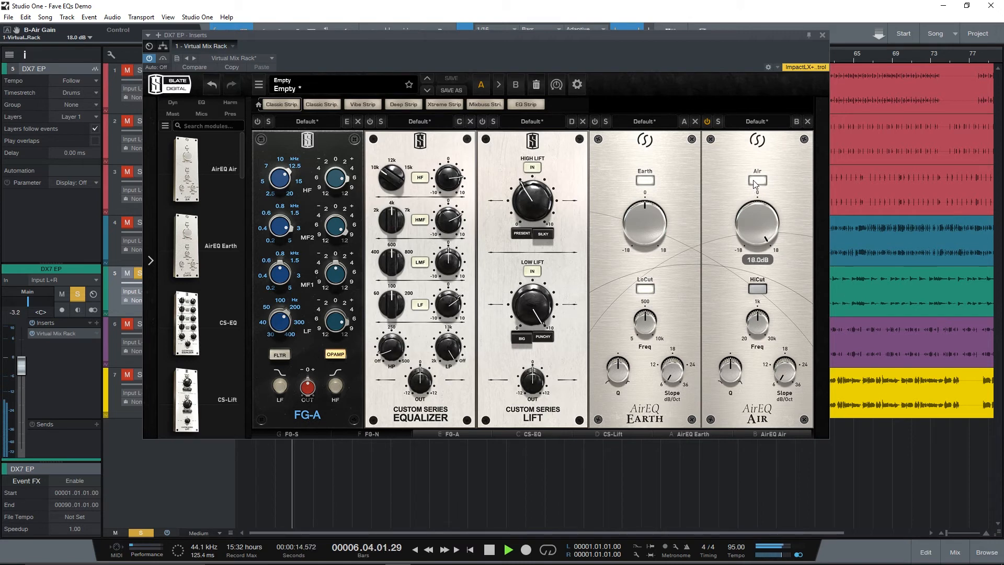
pyautogui.press('space')
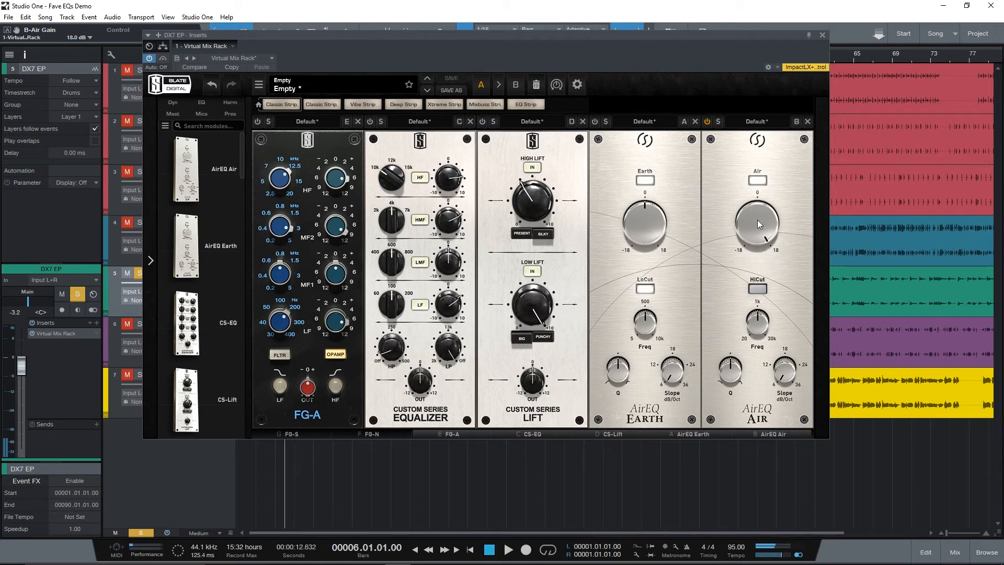
# Step: Reset AirEQ Air's gain, enable its HiCut, and try a 5.13 dB gain with the HiCut at 7.44 kHz
pyautogui.doubleClick(757, 230)
pyautogui.click(758, 289)
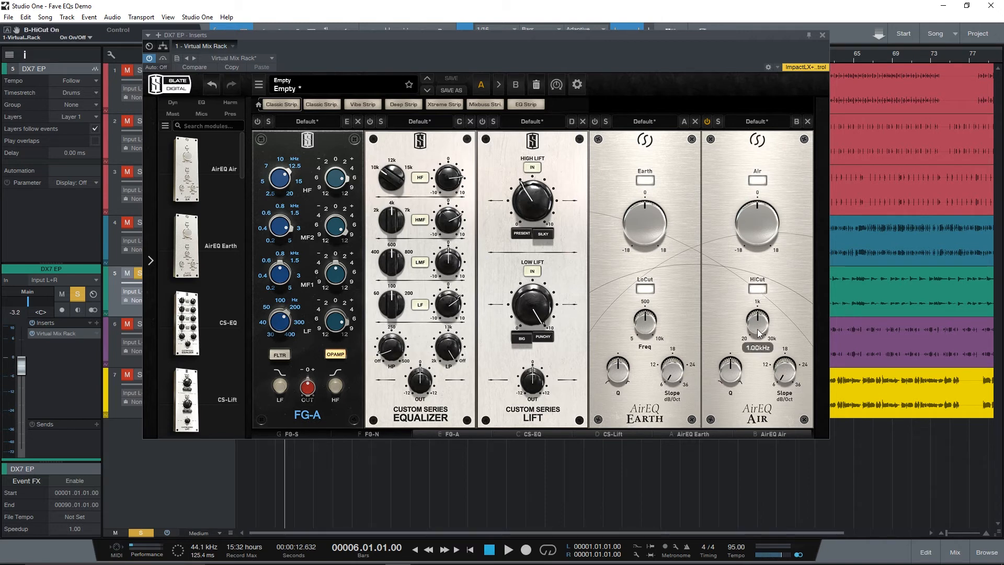
pyautogui.moveTo(757, 328); pyautogui.dragTo(760, 249)
pyautogui.moveTo(761, 242); pyautogui.dragTo(762, 227)
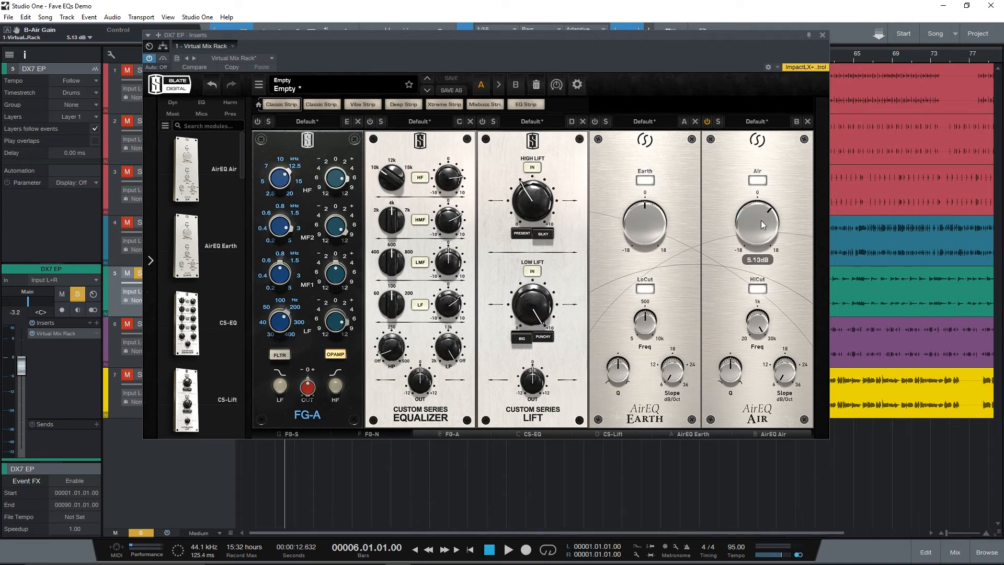
pyautogui.moveTo(761, 325); pyautogui.dragTo(757, 357)
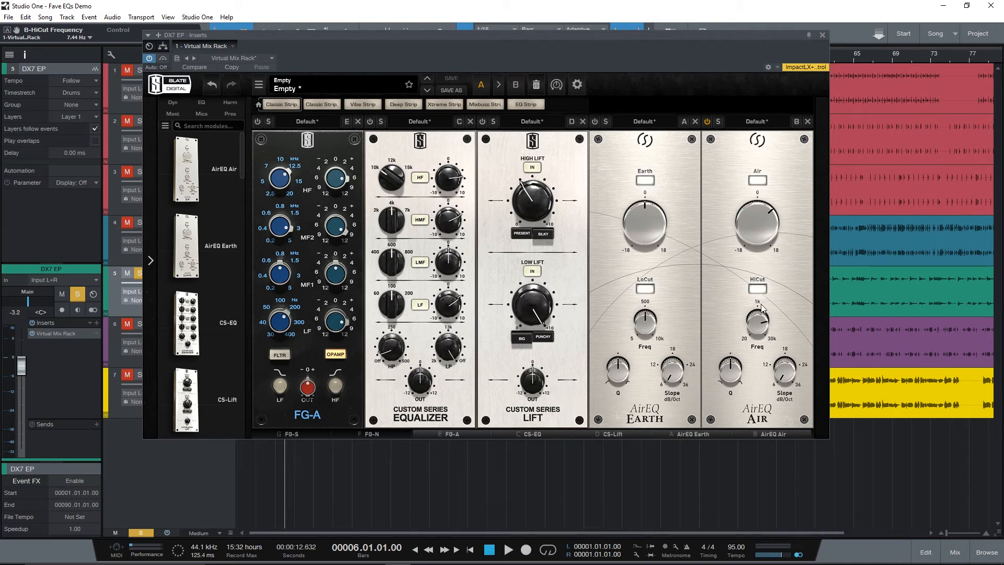
# Step: Set AirEQ Air's gain to 7.02 dB and, with the track playing, bring the HiCut down from 30 to 17.6 kHz
pyautogui.moveTo(760, 315); pyautogui.dragTo(758, 215)
pyautogui.doubleClick(758, 218)
pyautogui.press('space')
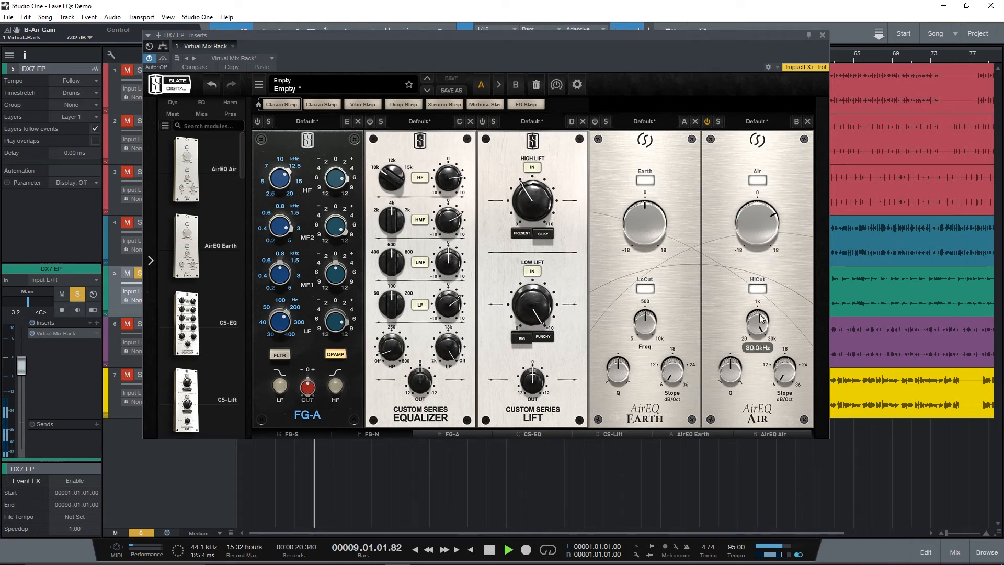
pyautogui.moveTo(760, 315); pyautogui.dragTo(760, 331)
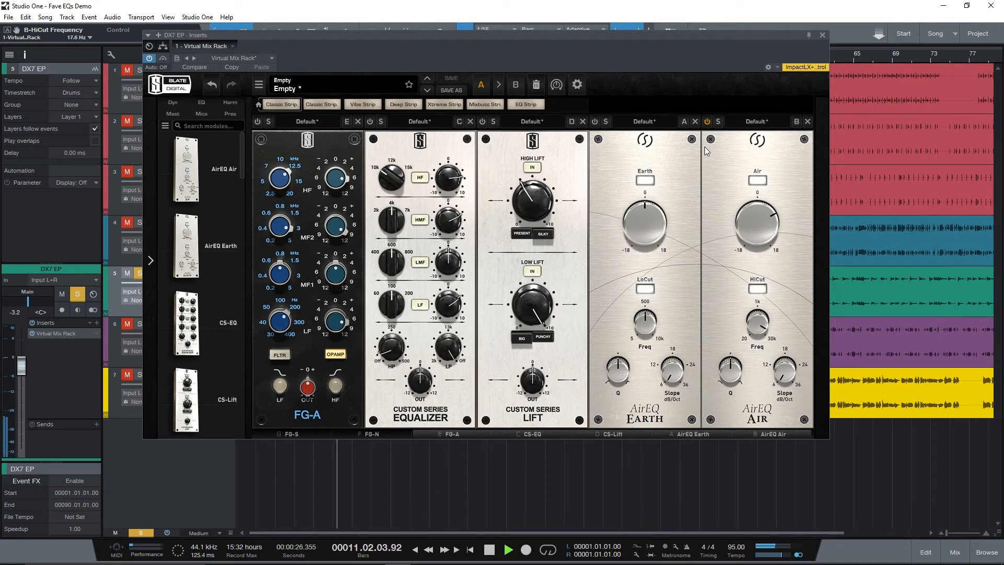
pyautogui.press('space')
# Step: Compare playback with AirEQ Air switched off and on, stop the track, and reposition the rack window
pyautogui.moveTo(748, 218)
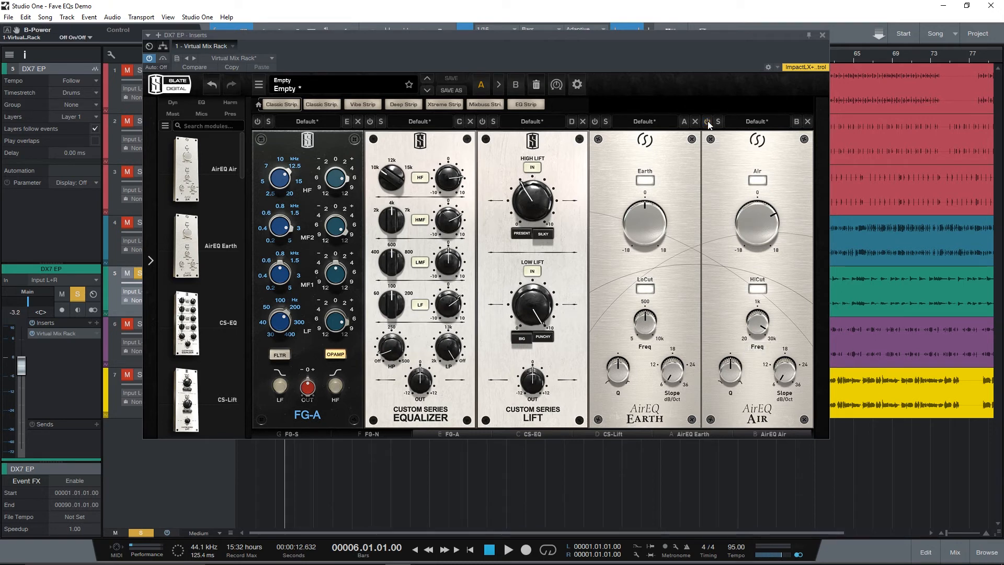
pyautogui.press('space')
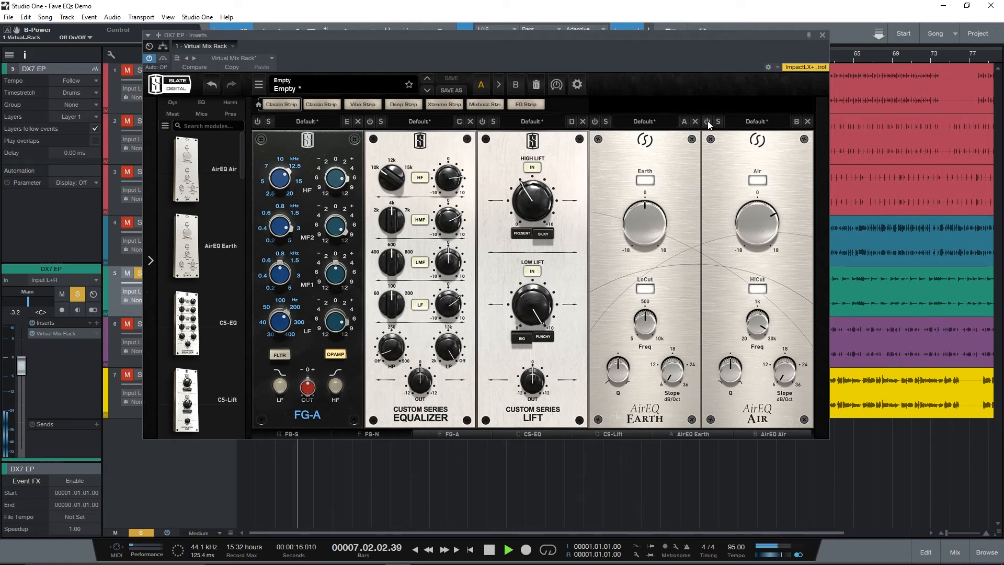
pyautogui.click(708, 121)
pyautogui.press('space')
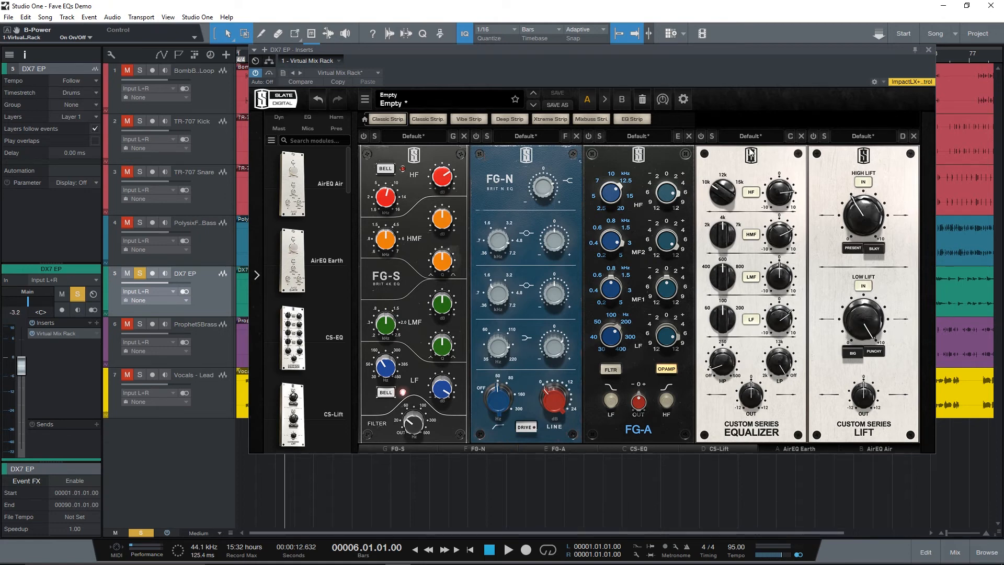
pyautogui.moveTo(687, 62); pyautogui.dragTo(673, 68)
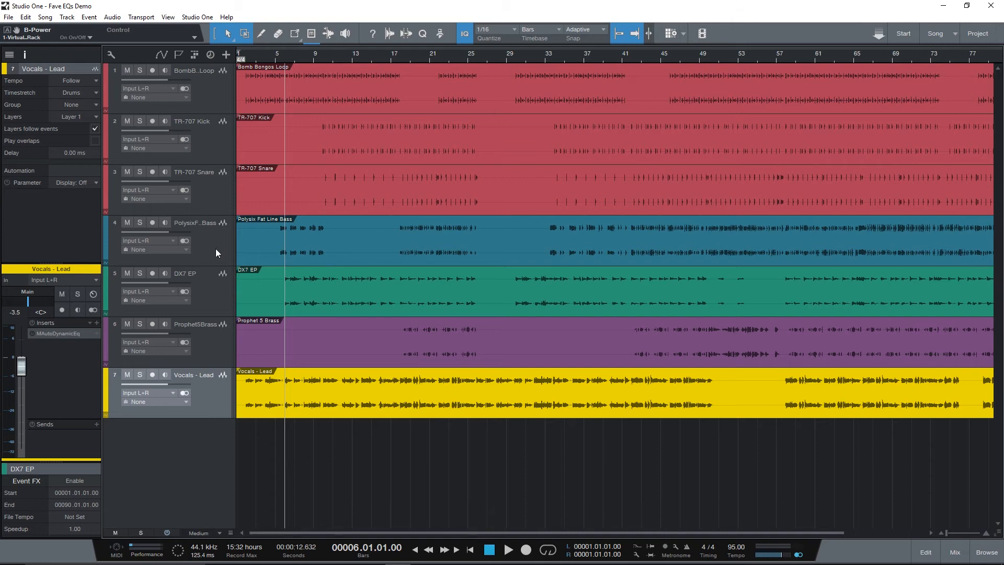
# Step: Review the mixer's EQ inserts, including PuigTec EQP1A on TR-707 Kick and frei:raum on the bass, and return to the arrangement
pyautogui.press('F3')
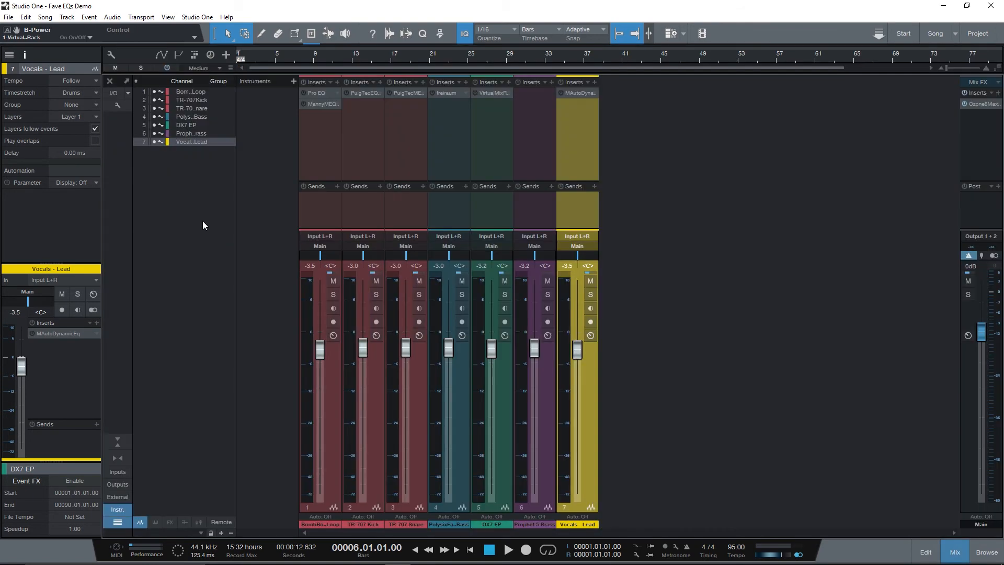
pyautogui.click(363, 96)
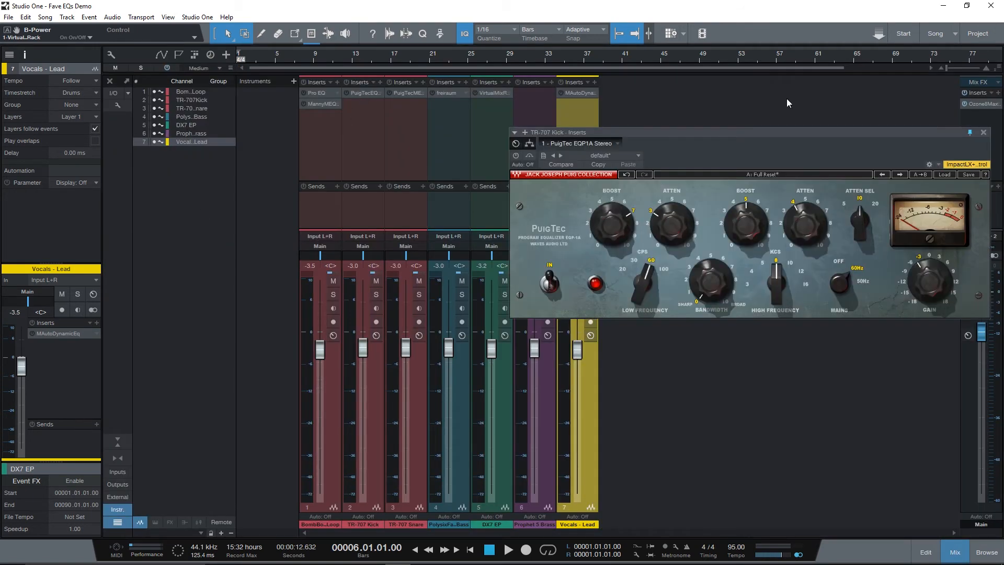
pyautogui.click(984, 132)
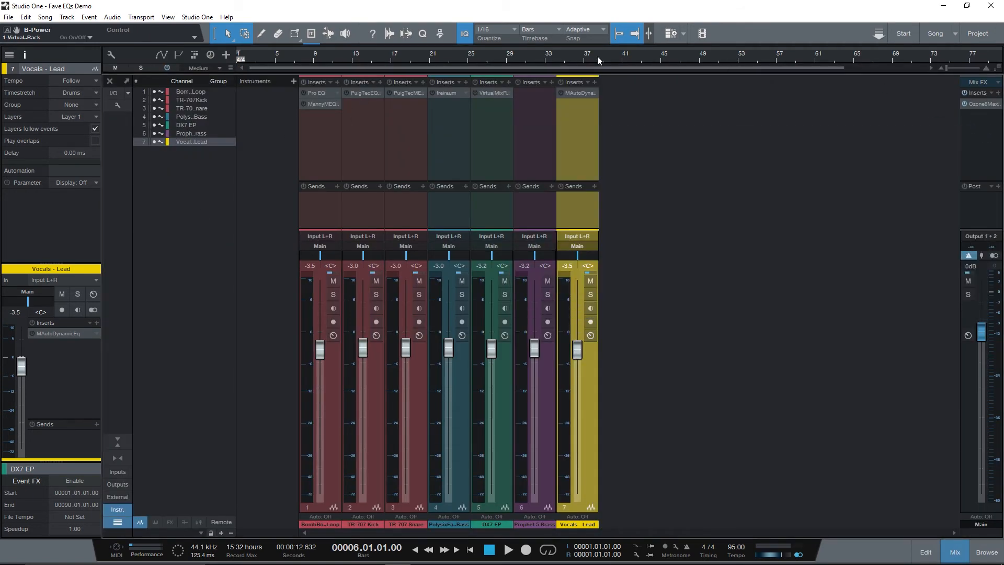
pyautogui.click(320, 93)
pyautogui.click(448, 93)
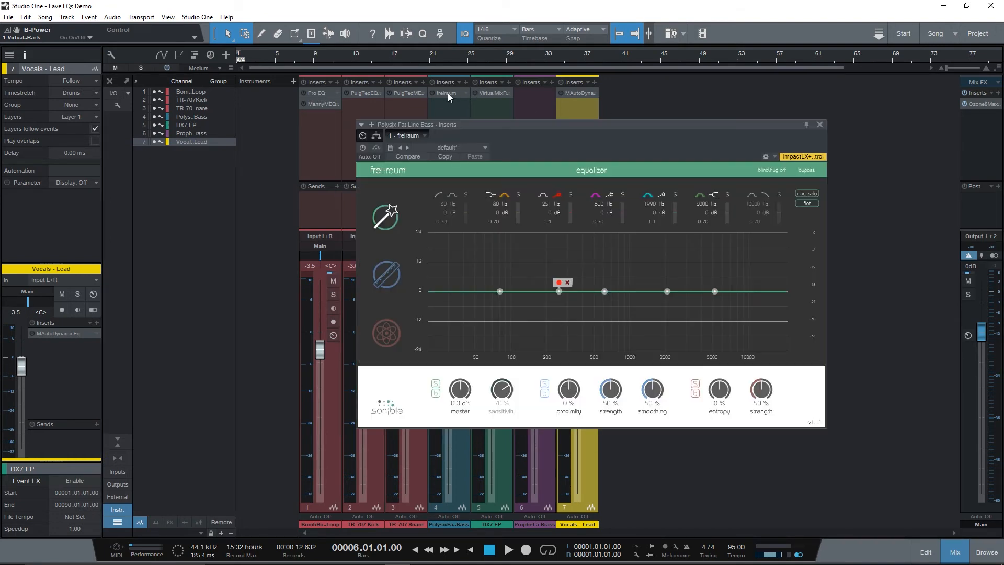
pyautogui.click(820, 125)
pyautogui.press('F3')
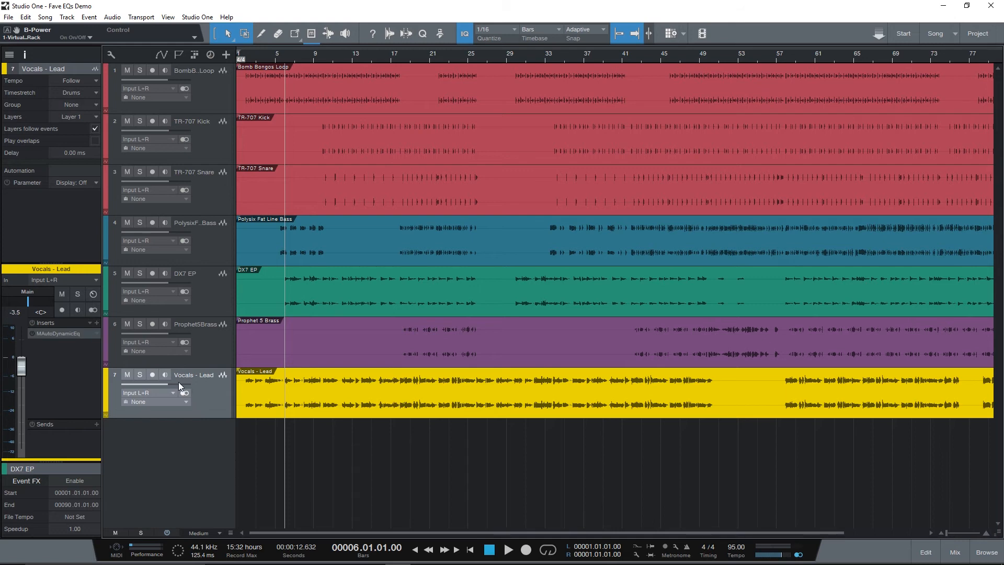
# Step: Open MAutoDynamicEq on the Vocals - Lead track, activate it, and reposition its window
pyautogui.click(54, 335)
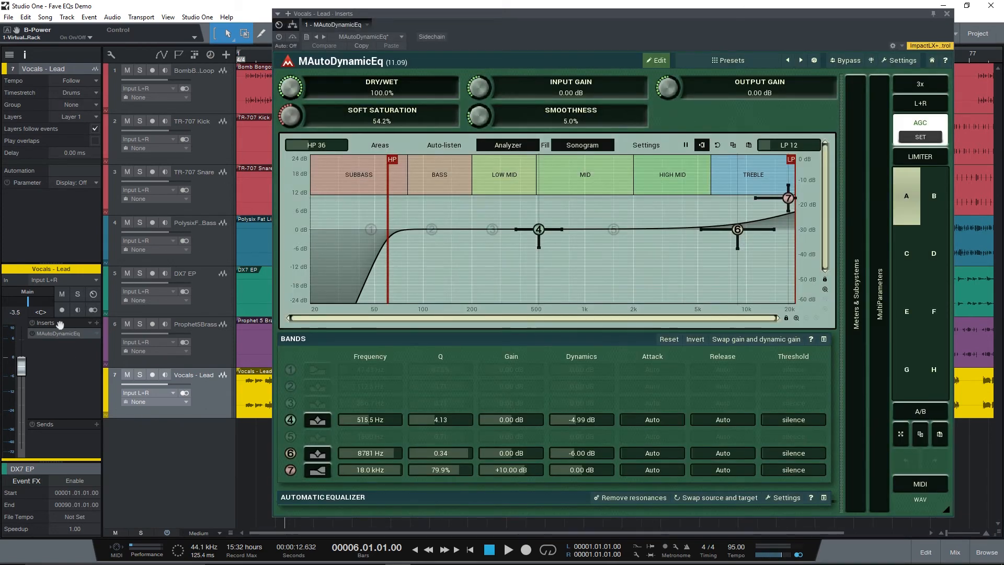
pyautogui.click(31, 333)
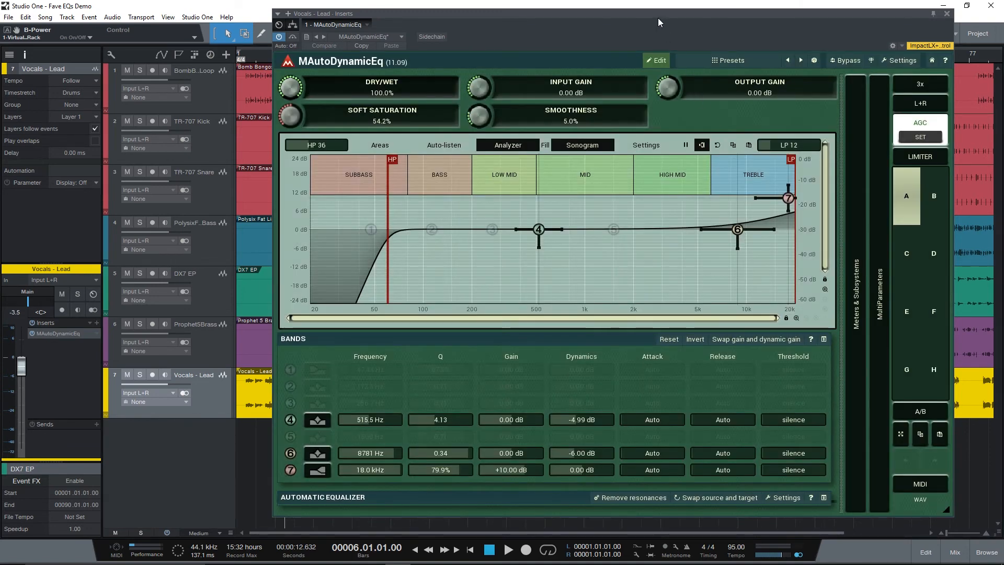
pyautogui.moveTo(659, 18); pyautogui.dragTo(639, 16)
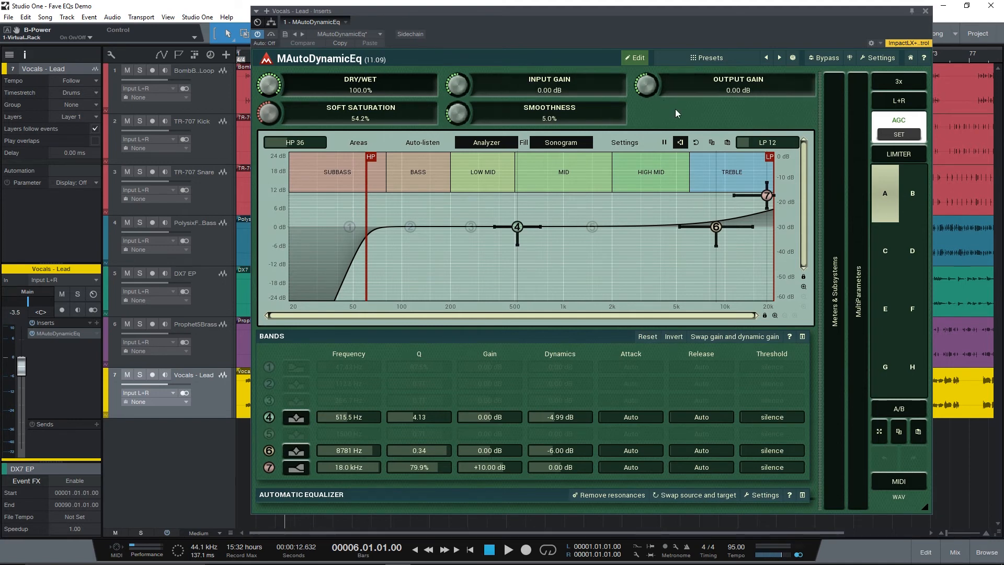
# Step: Switch MAutoDynamicEq to settings slot B and enable all seven EQ bands
pyautogui.click(912, 193)
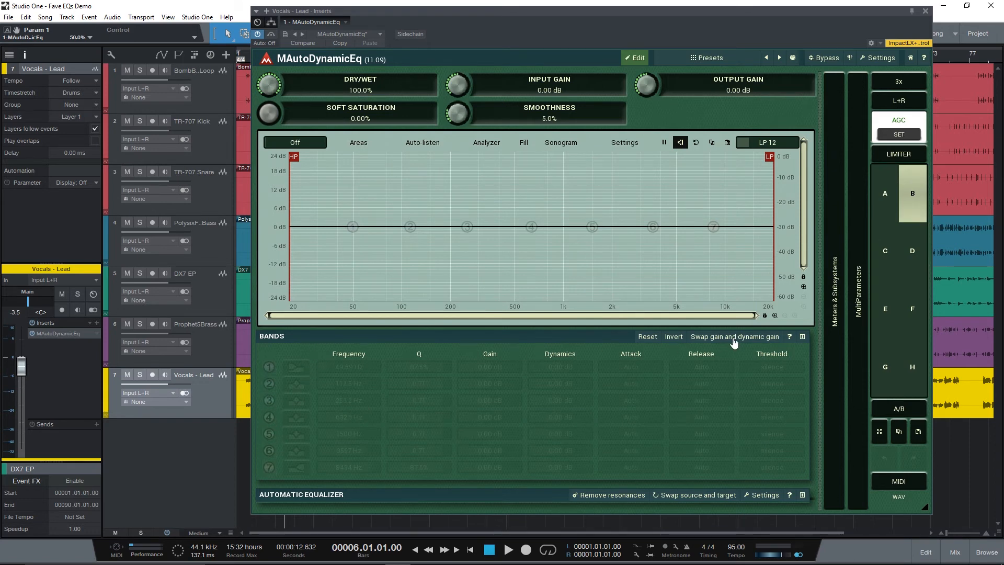
pyautogui.click(269, 367)
pyautogui.click(268, 383)
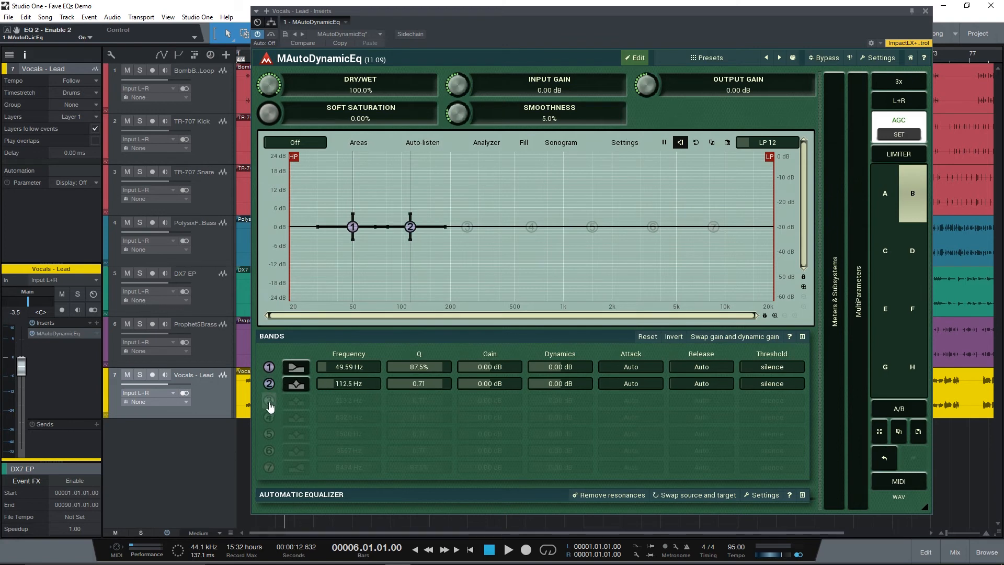
pyautogui.click(269, 400)
pyautogui.click(269, 417)
pyautogui.click(269, 434)
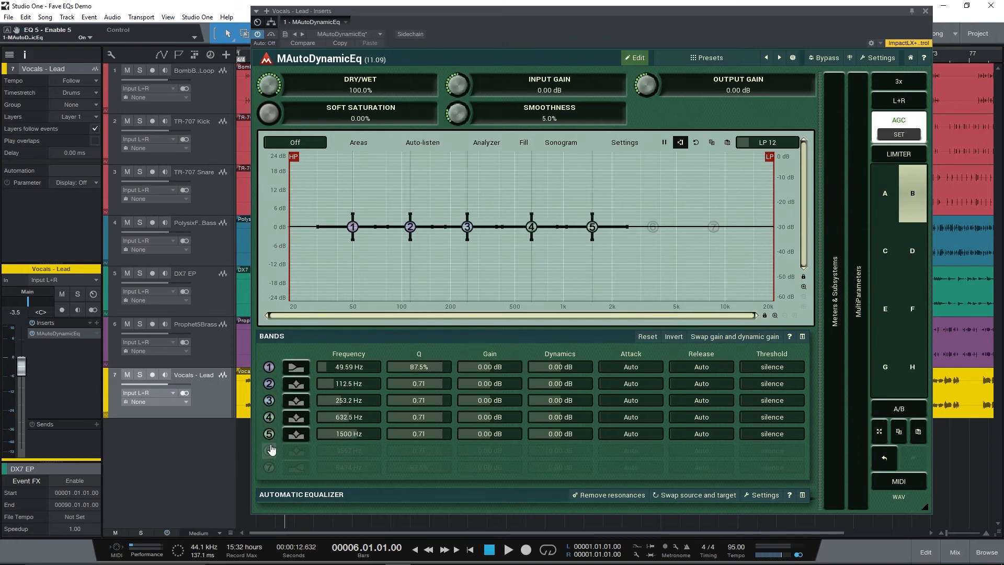
pyautogui.click(268, 450)
pyautogui.click(268, 466)
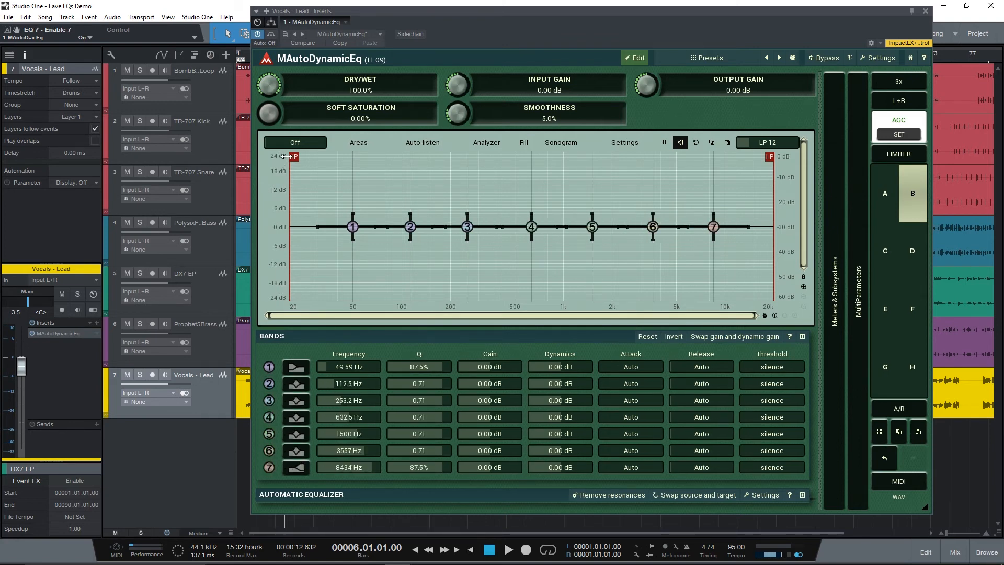
# Step: Try the high-pass marker, and look over band 1's filter types, dynamics and harmonics settings
pyautogui.moveTo(293, 156); pyautogui.dragTo(267, 168)
pyautogui.click(296, 367)
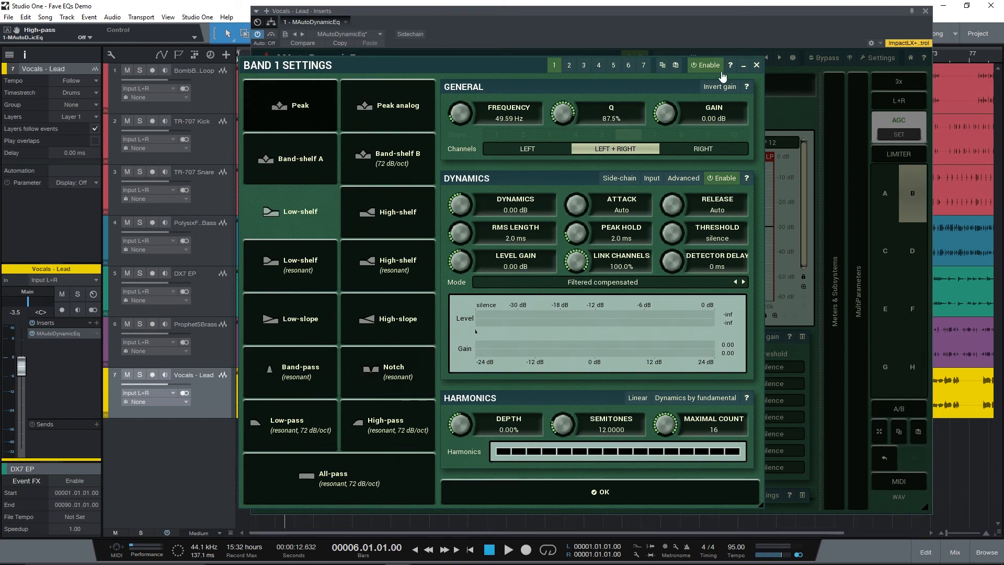
pyautogui.click(757, 66)
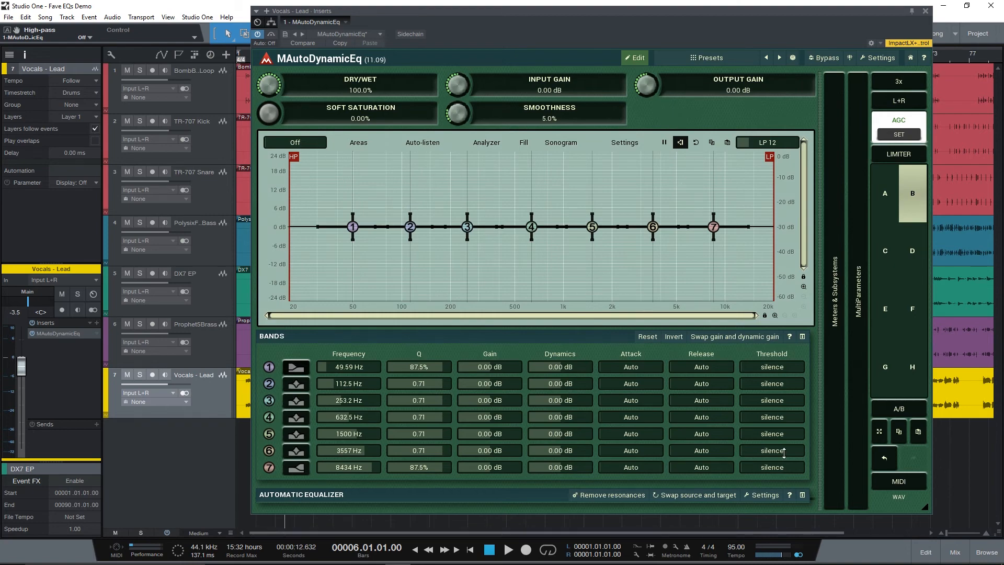
# Step: Expand the Automatic Equalizer section to show its analysis options, and switch to settings slot C with the lower sections collapsed
pyautogui.click(802, 496)
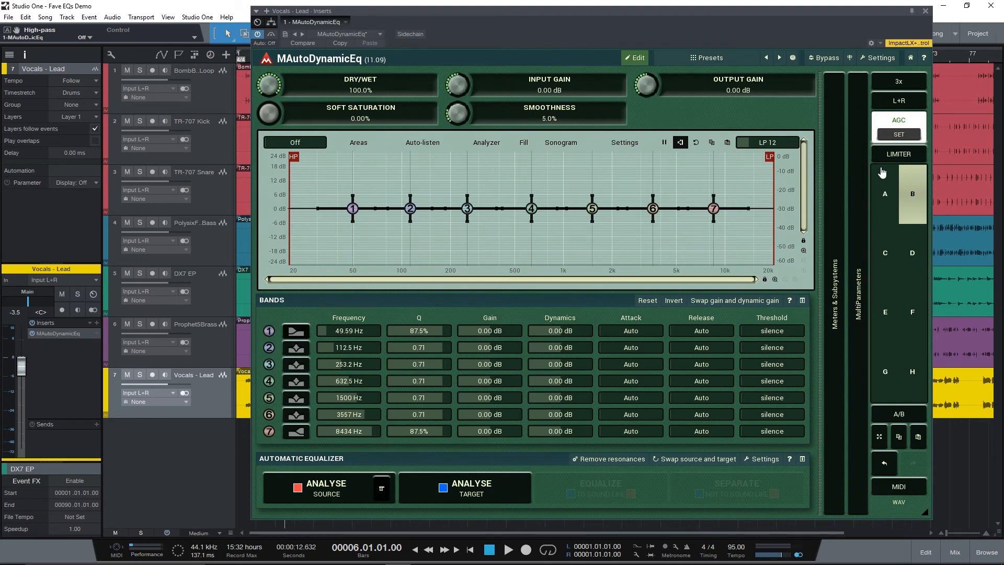
pyautogui.click(892, 252)
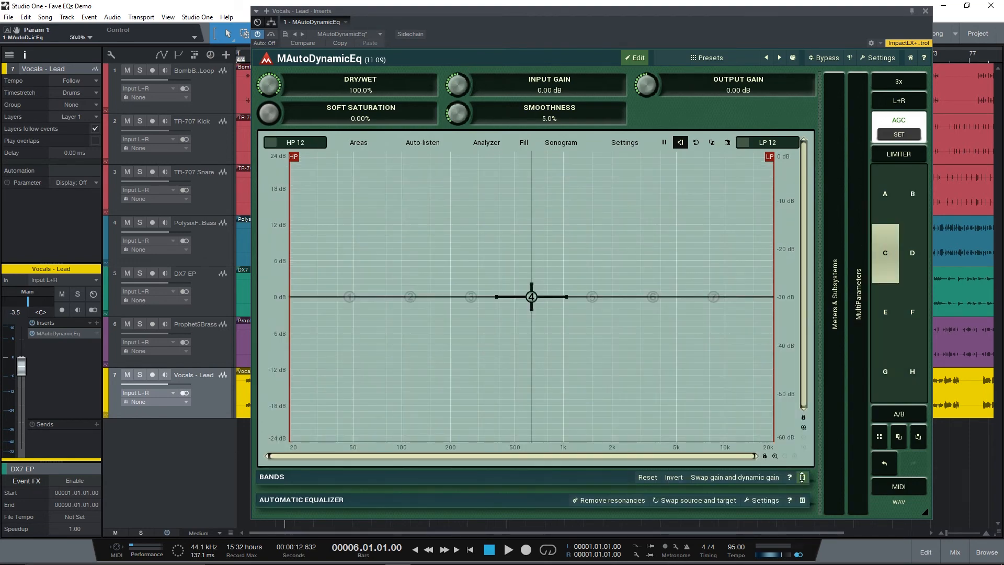
# Step: Expand the Bands section and shape band 4 into a boost of about 9.6 dB at 618.5 Hz with a Q of 1.71
pyautogui.click(802, 477)
pyautogui.moveTo(531, 229); pyautogui.dragTo(529, 200)
pyautogui.scroll(2, 530, 199)
pyautogui.scroll(-10, 530, 199)
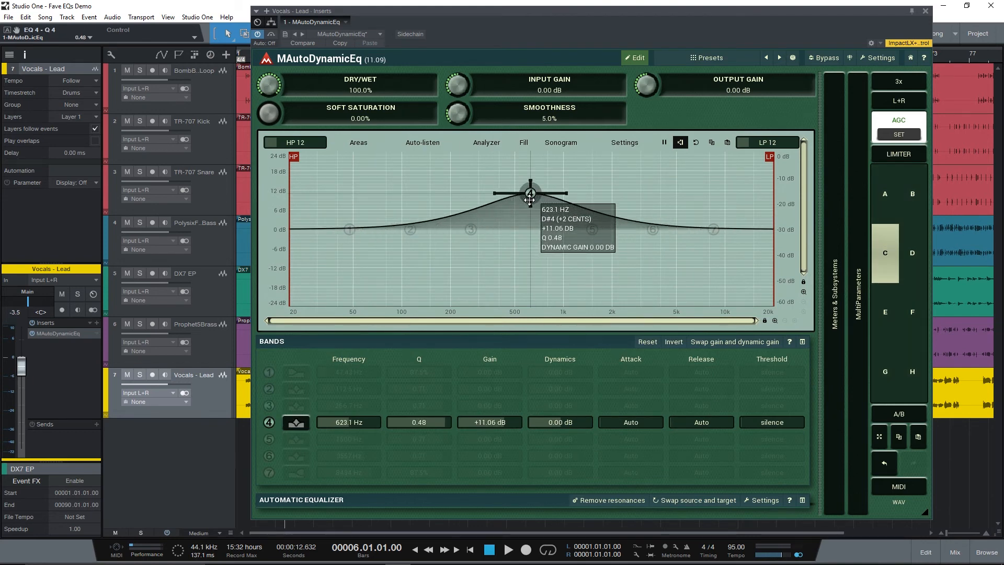
pyautogui.scroll(8, 530, 199)
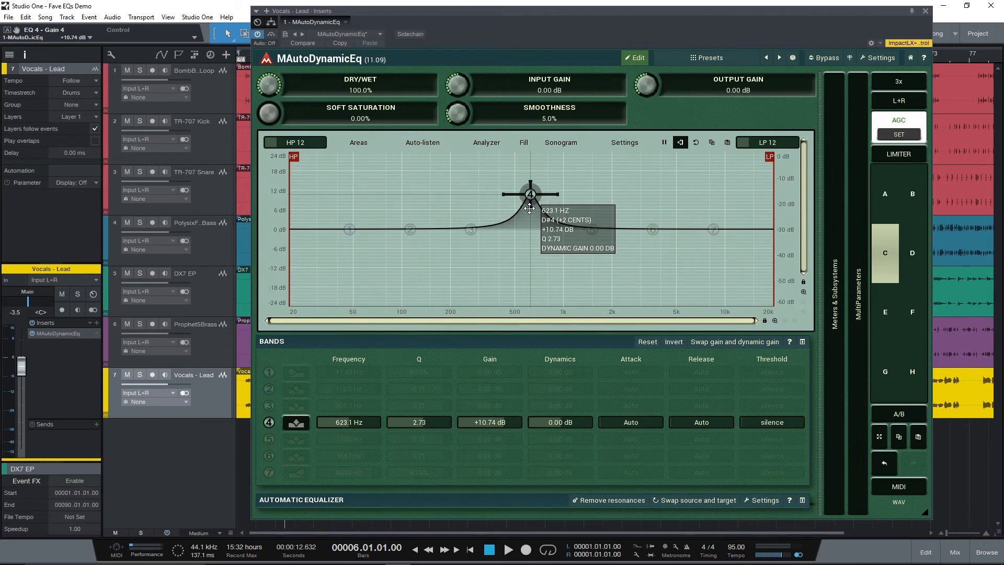
pyautogui.moveTo(530, 200)
pyautogui.mouseDown()
pyautogui.moveTo(529, 260)
pyautogui.moveTo(529, 205)
pyautogui.mouseUp()
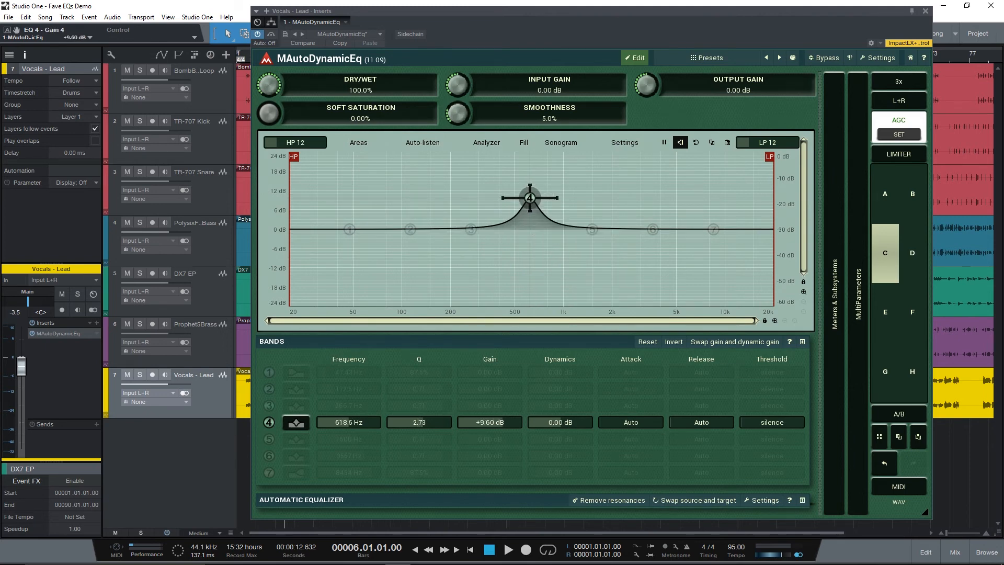
pyautogui.scroll(-3, 420, 422)
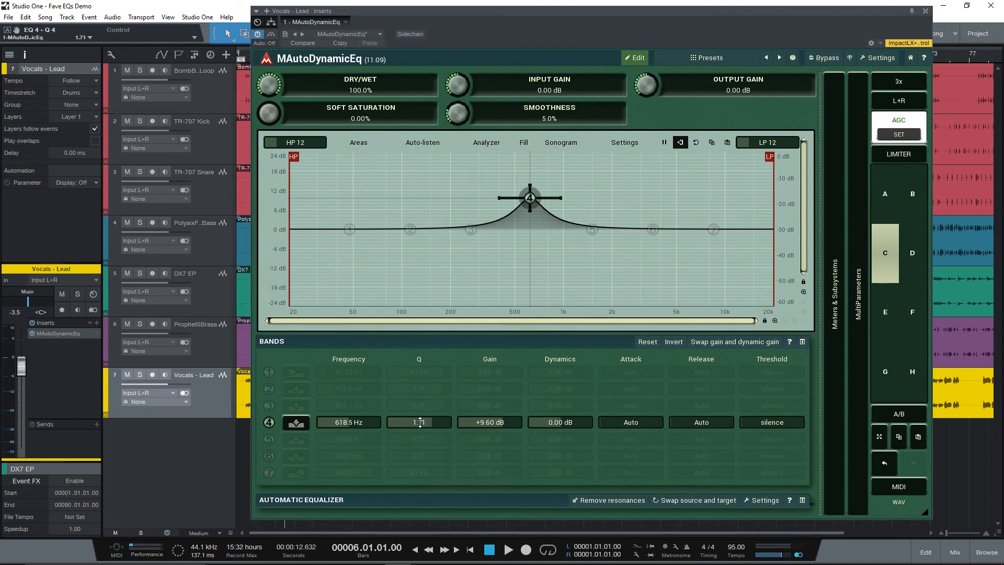
# Step: Disable band 4, enable band 3, and try its dynamic gain at +13.20 dB and -8.64 dB
pyautogui.doubleClick(529, 197)
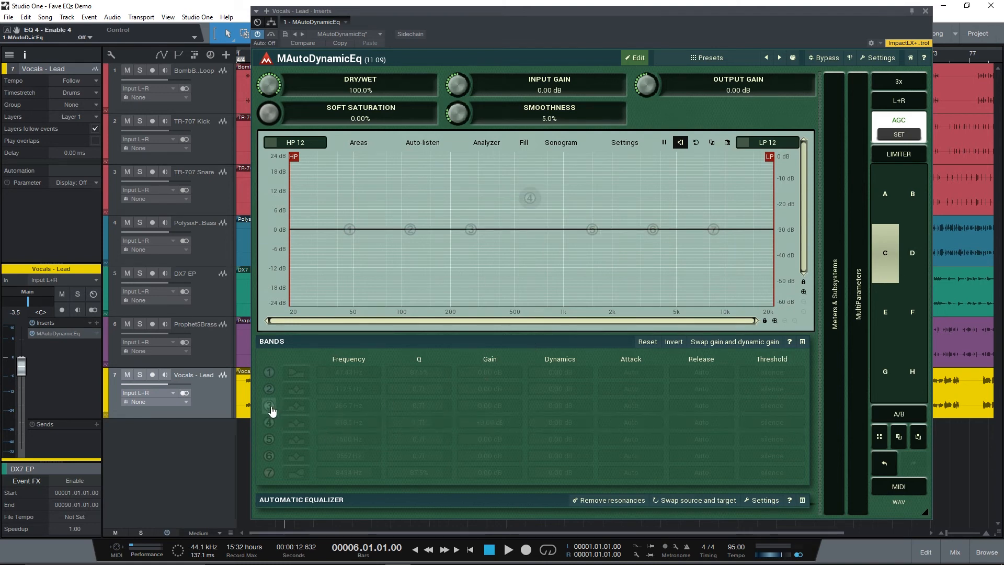
pyautogui.click(268, 406)
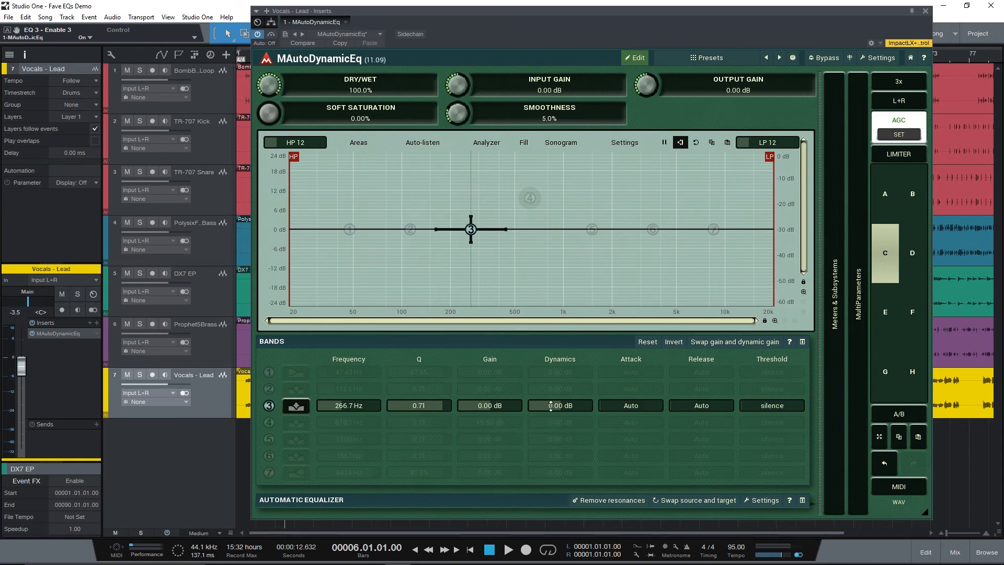
pyautogui.moveTo(550, 406)
pyautogui.mouseDown()
pyautogui.moveTo(551, 425)
pyautogui.moveTo(551, 388)
pyautogui.mouseUp()
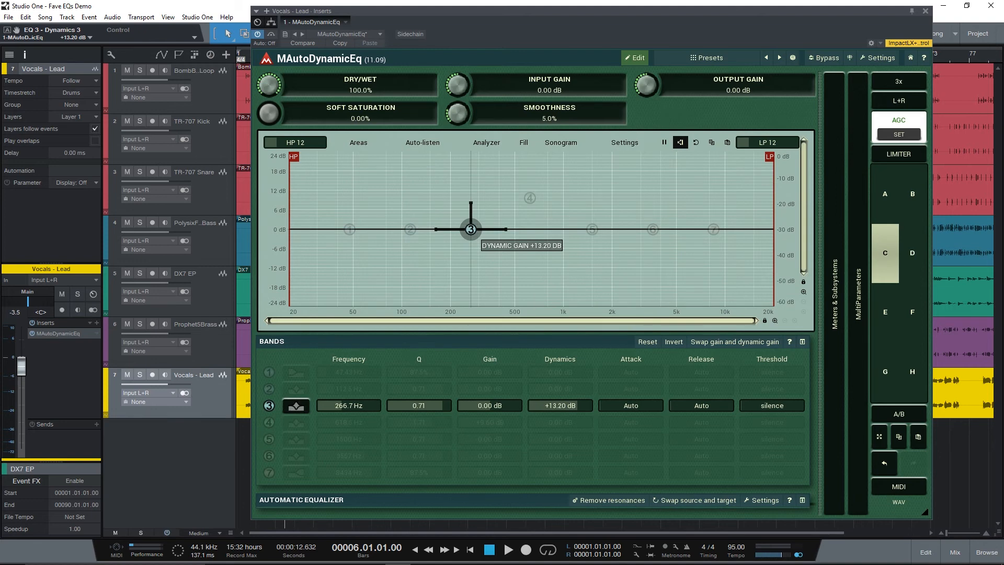
pyautogui.moveTo(471, 203); pyautogui.dragTo(471, 251)
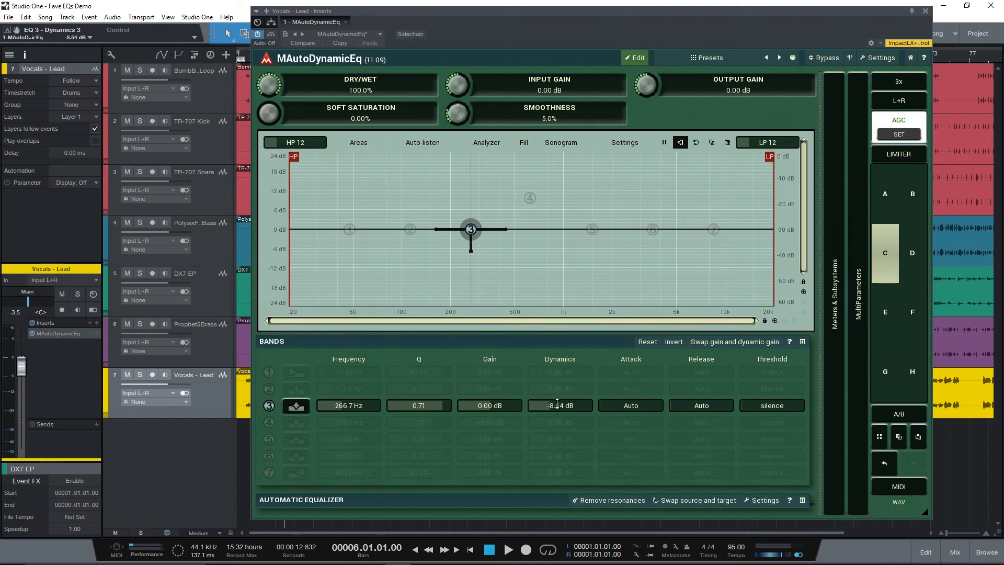
pyautogui.doubleClick(557, 404)
# Step: Switch MAutoDynamicEq to settings slot A and reposition its window
pyautogui.click(885, 204)
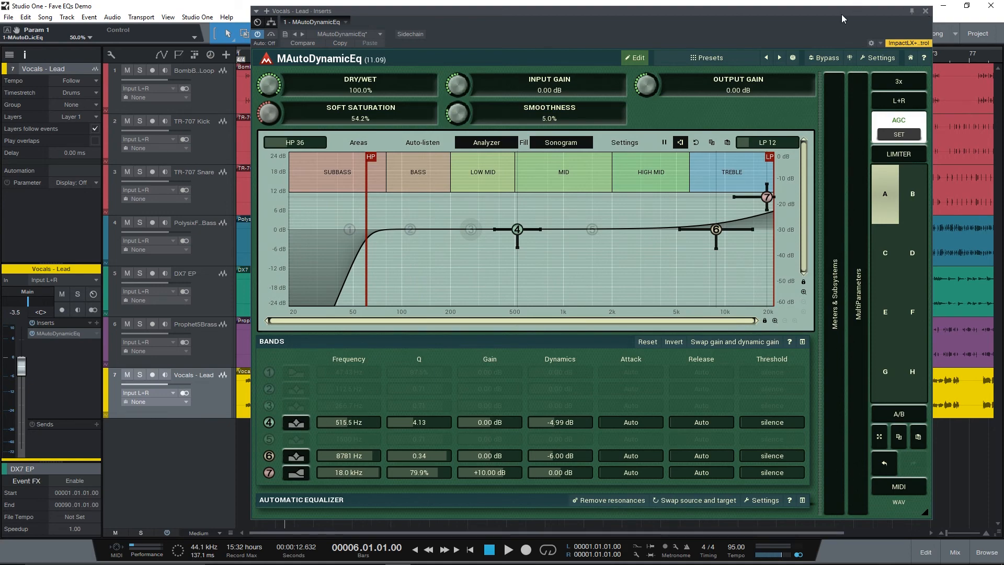
pyautogui.moveTo(842, 14)
pyautogui.mouseDown()
pyautogui.moveTo(859, 2)
pyautogui.moveTo(824, 14)
pyautogui.mouseUp()
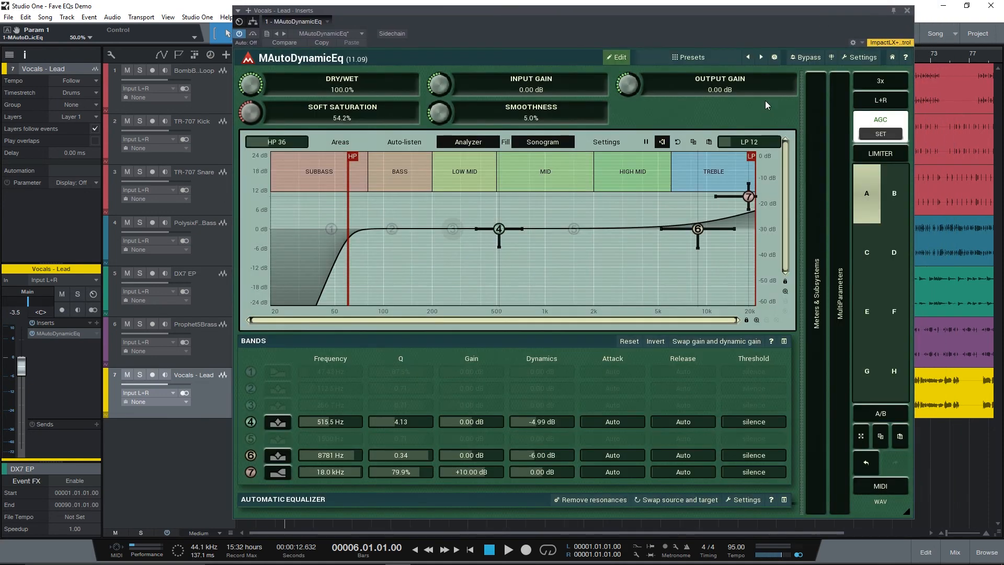
pyautogui.moveTo(660, 11); pyautogui.dragTo(705, 20)
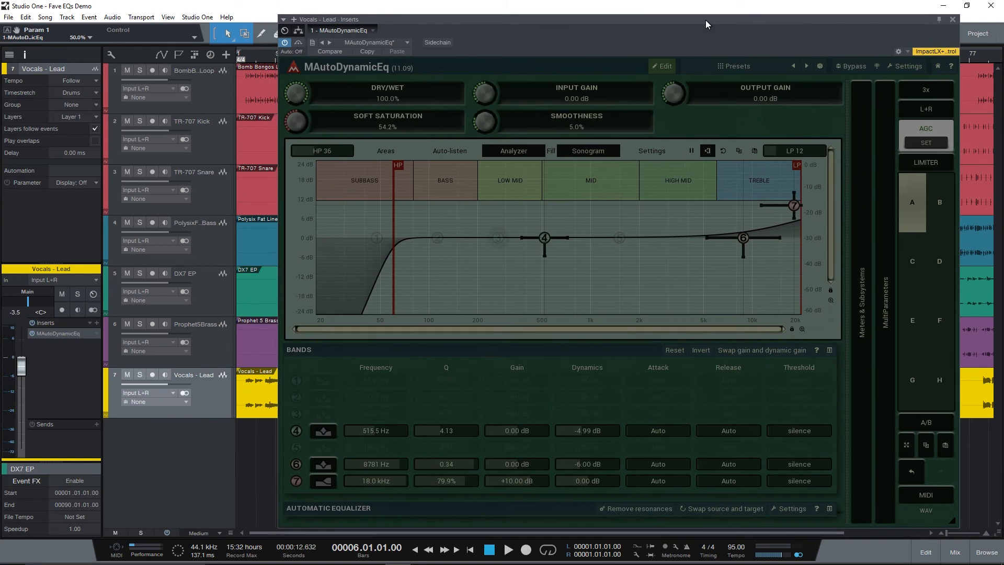
pyautogui.click(912, 203)
# Step: Uncover the timeline to place the playback cursor at bar 10, and move the plug-in window back over the tracks
pyautogui.moveTo(409, 18); pyautogui.dragTo(541, 13)
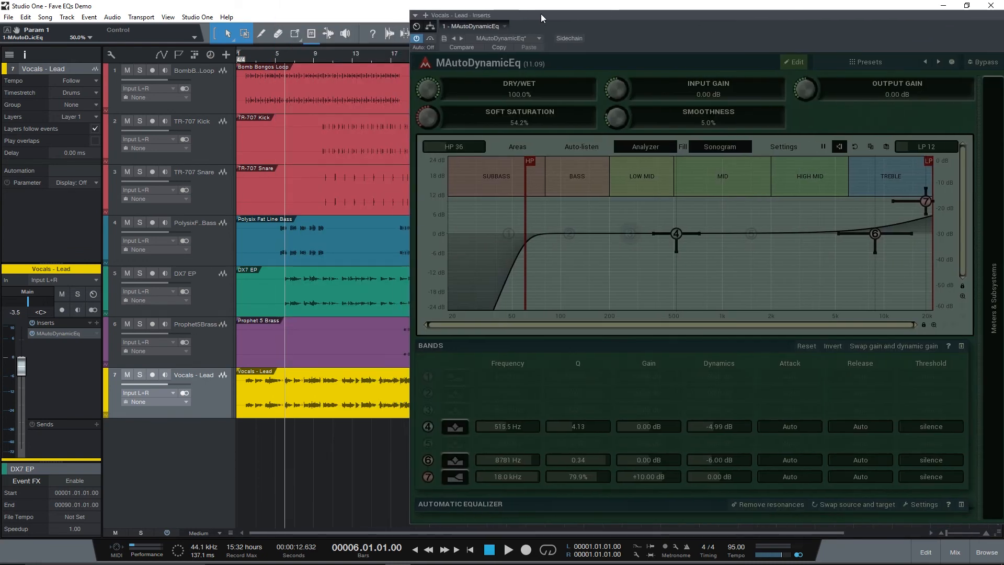
pyautogui.click(321, 53)
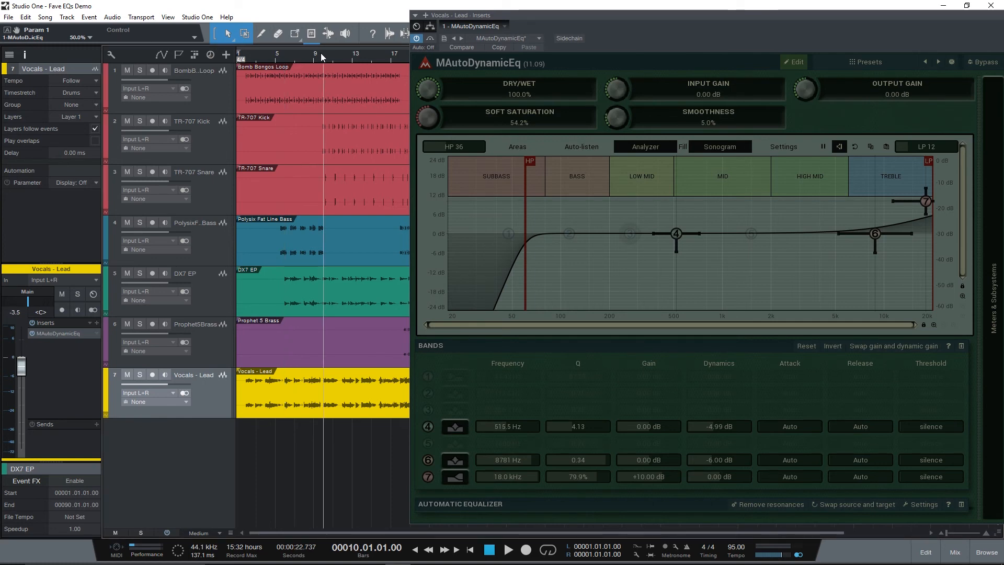
pyautogui.moveTo(626, 21); pyautogui.dragTo(497, 22)
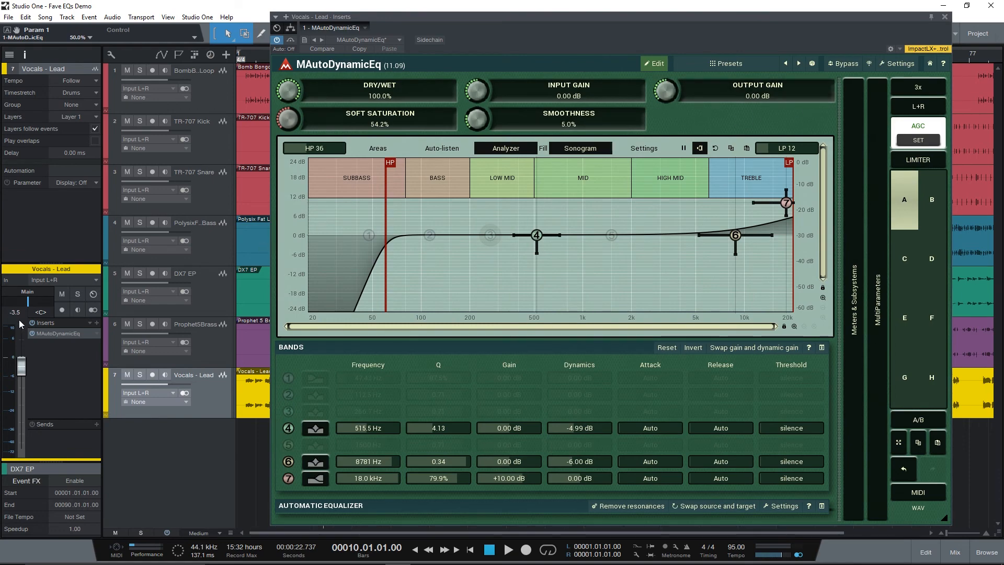
# Step: Bypass MAutoDynamicEq and solo the Vocals - Lead track to listen to the unprocessed vocal
pyautogui.click(33, 334)
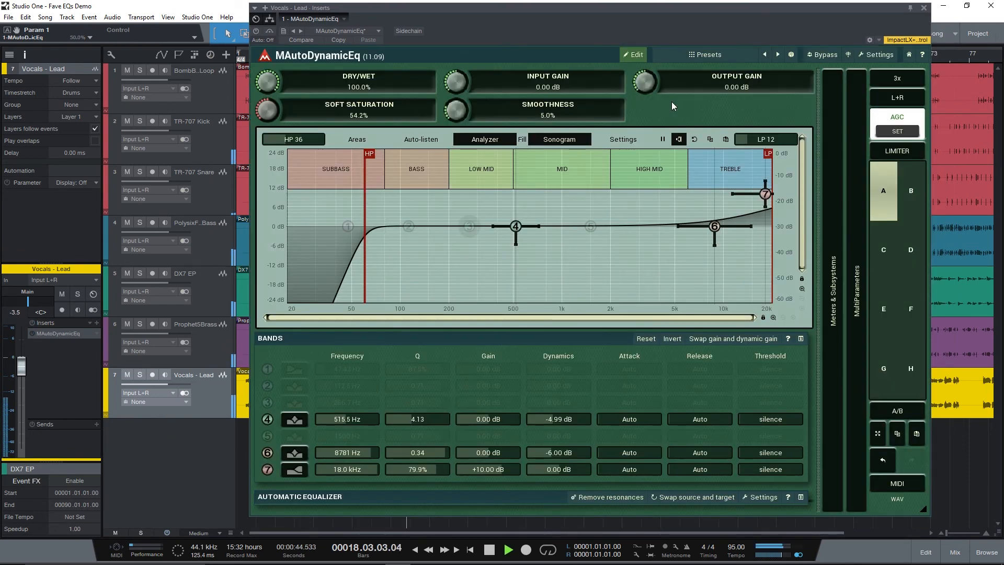
pyautogui.click(142, 375)
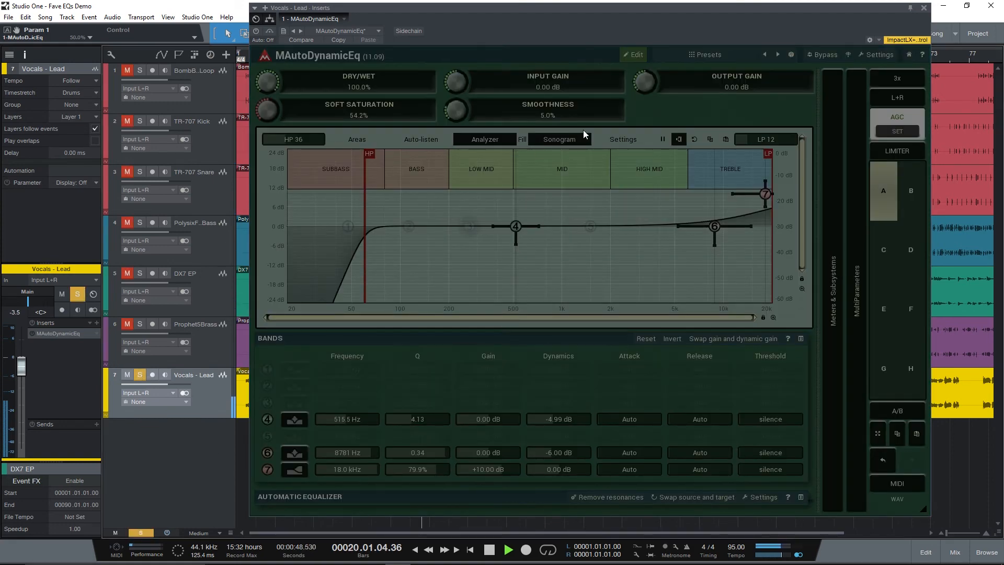
pyautogui.click(728, 103)
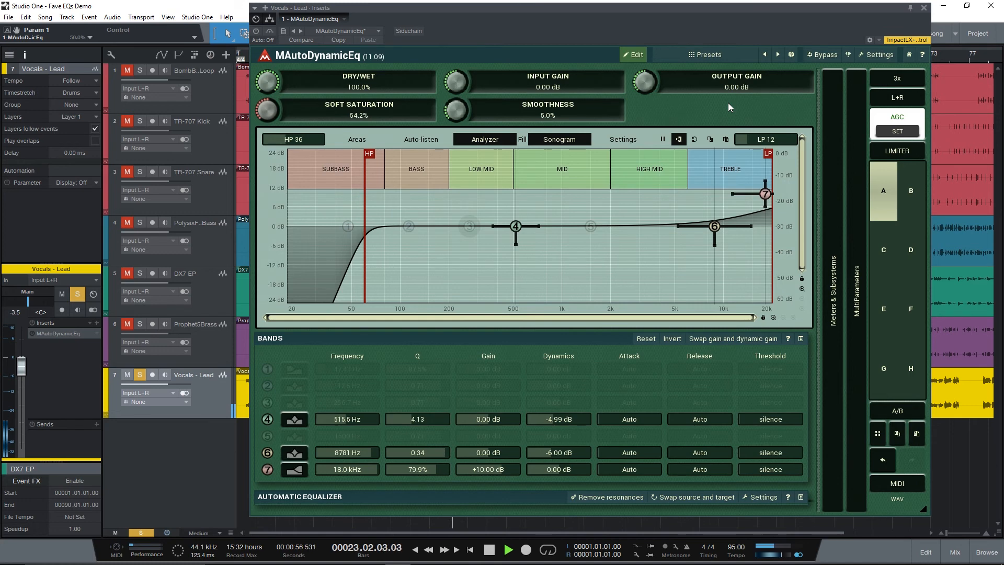
pyautogui.press('space')
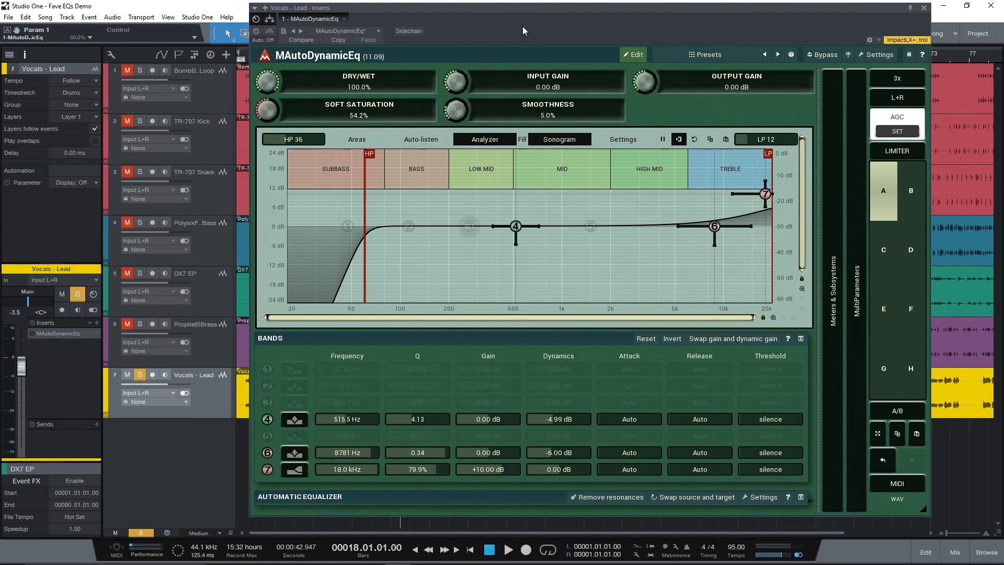
# Step: Reactivate MAutoDynamicEq and play the soloed vocal with both the analyzer and sonogram running
pyautogui.moveTo(523, 26)
pyautogui.mouseDown()
pyautogui.moveTo(541, 36)
pyautogui.moveTo(524, 29)
pyautogui.mouseUp()
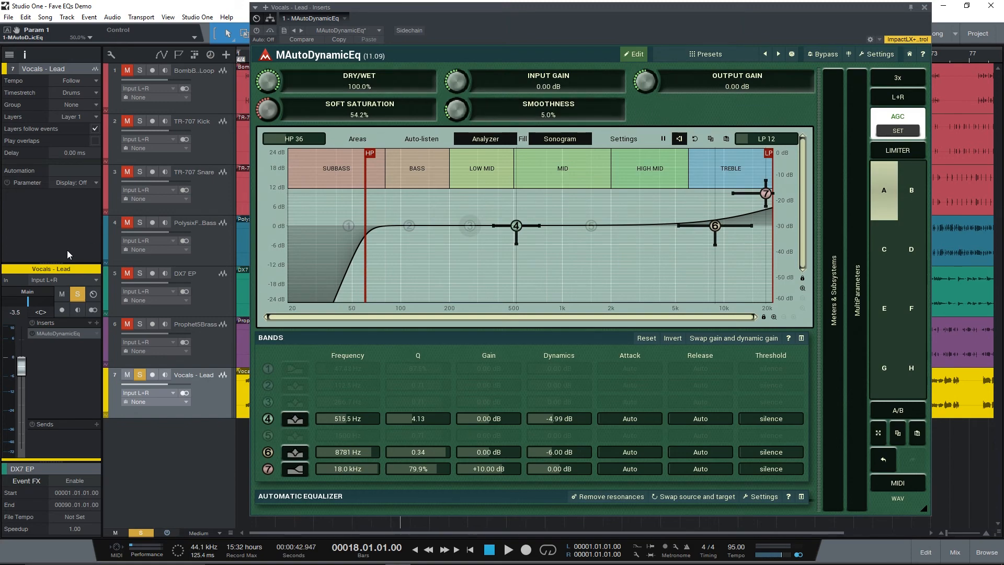
pyautogui.click(31, 334)
pyautogui.press('space')
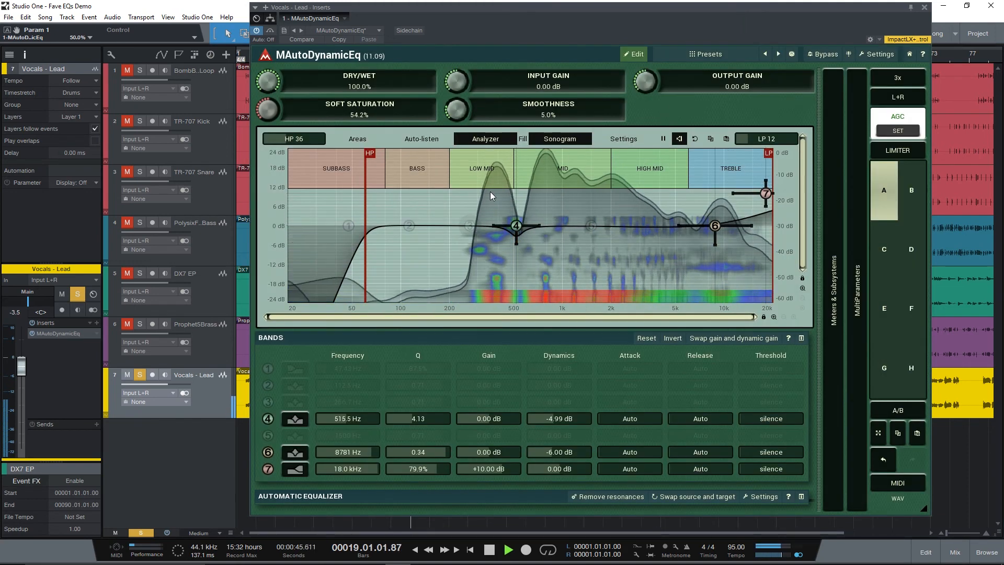
pyautogui.press('space')
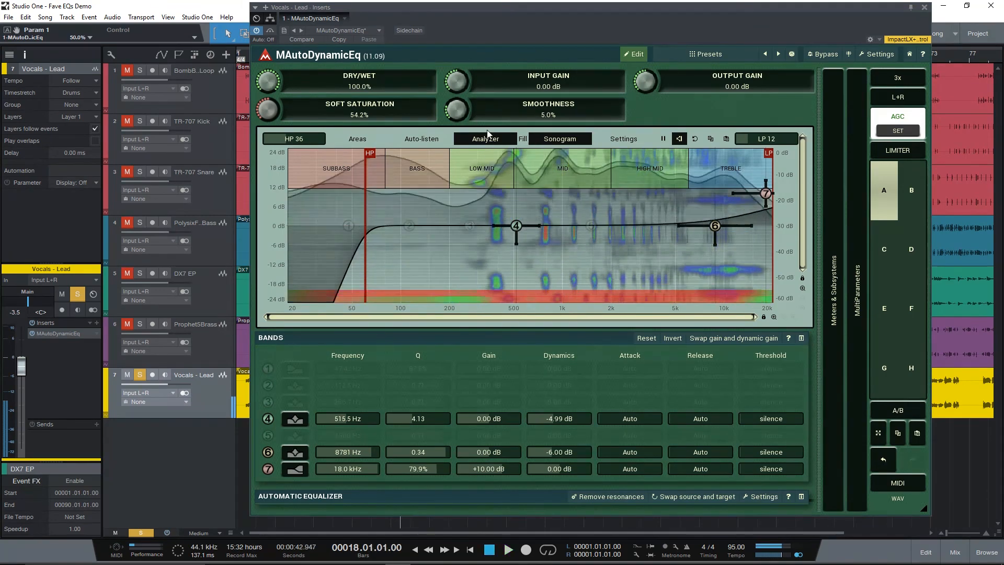
# Step: Turn off the sonogram and play the vocal to examine the analyzer display alone
pyautogui.click(562, 138)
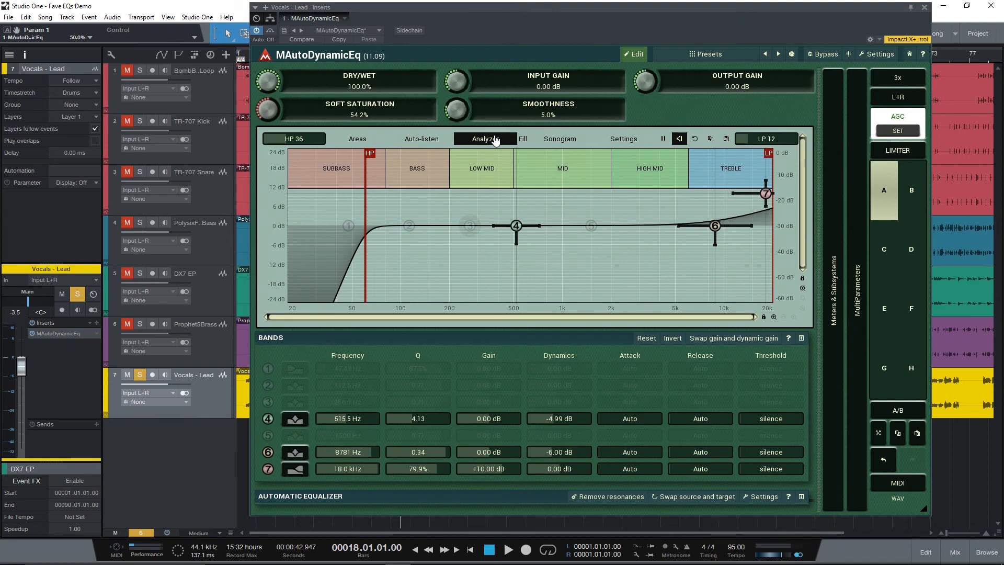
pyautogui.press('space')
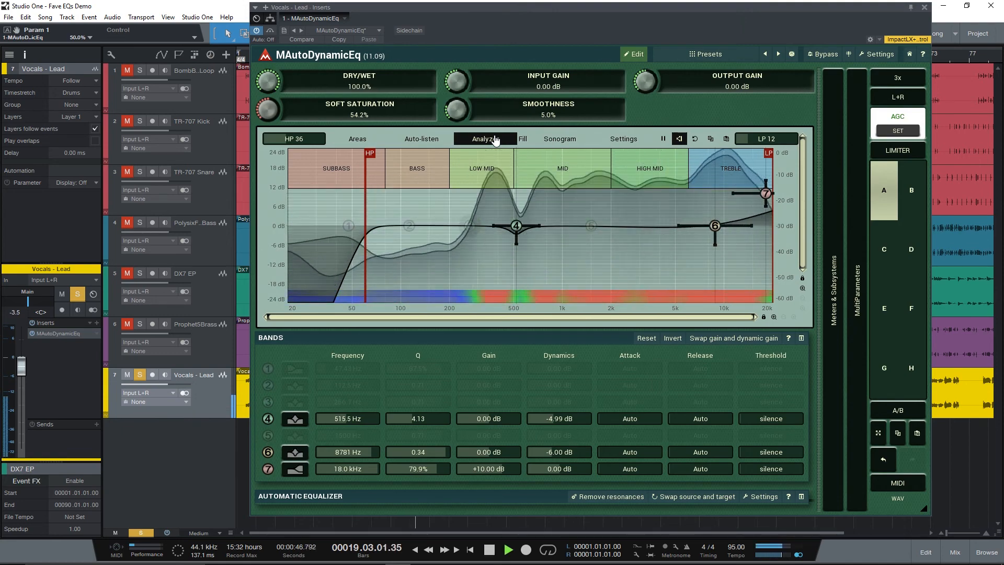
pyautogui.press('space')
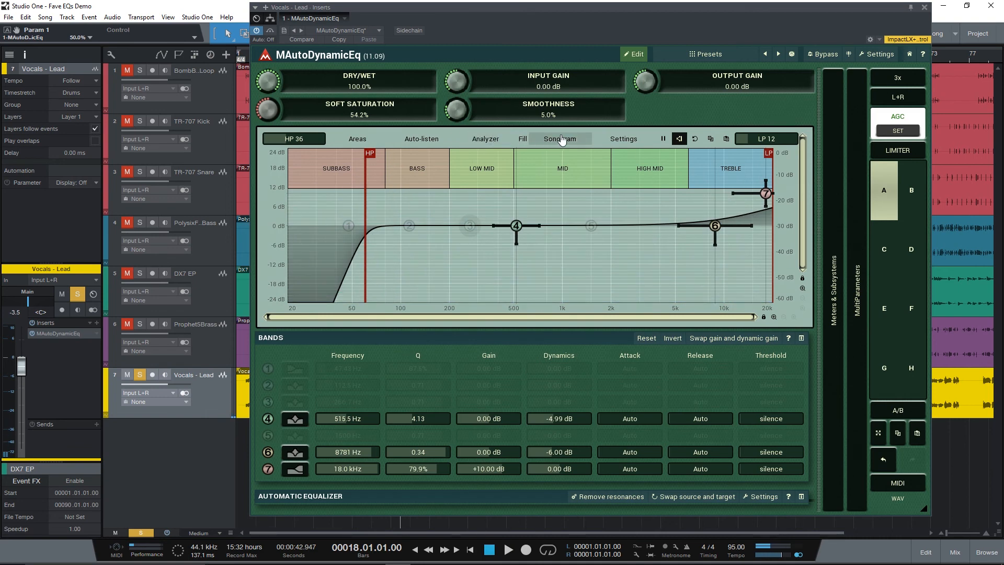
# Step: Examine the sonogram alone while the vocal plays, and turn the analyzer back on
pyautogui.click(562, 139)
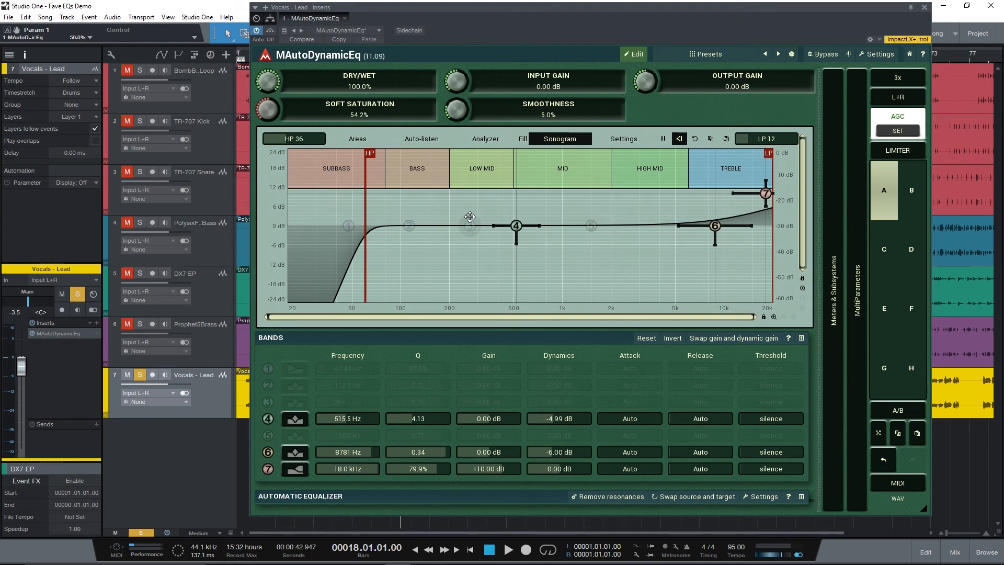
pyautogui.press('space')
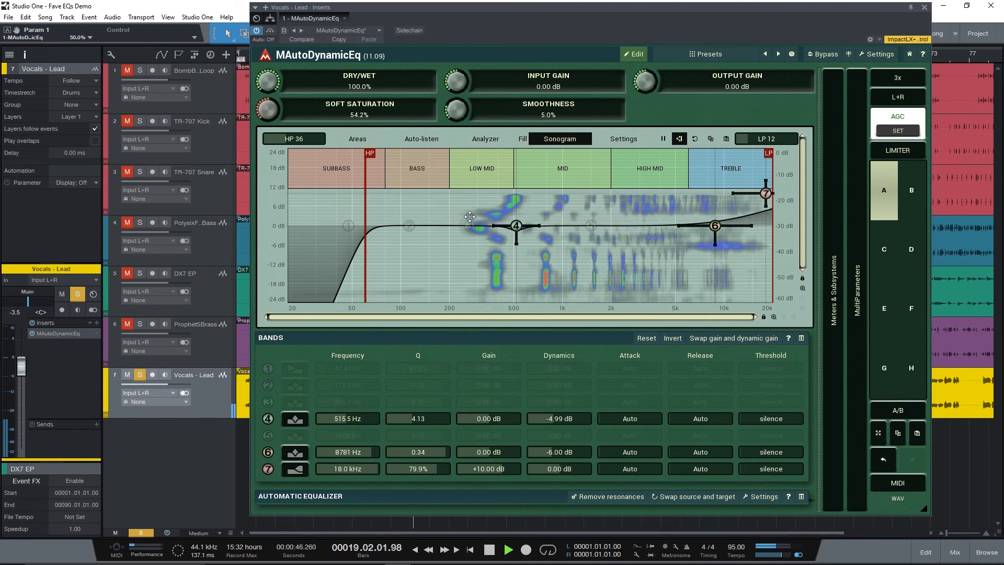
pyautogui.press('space')
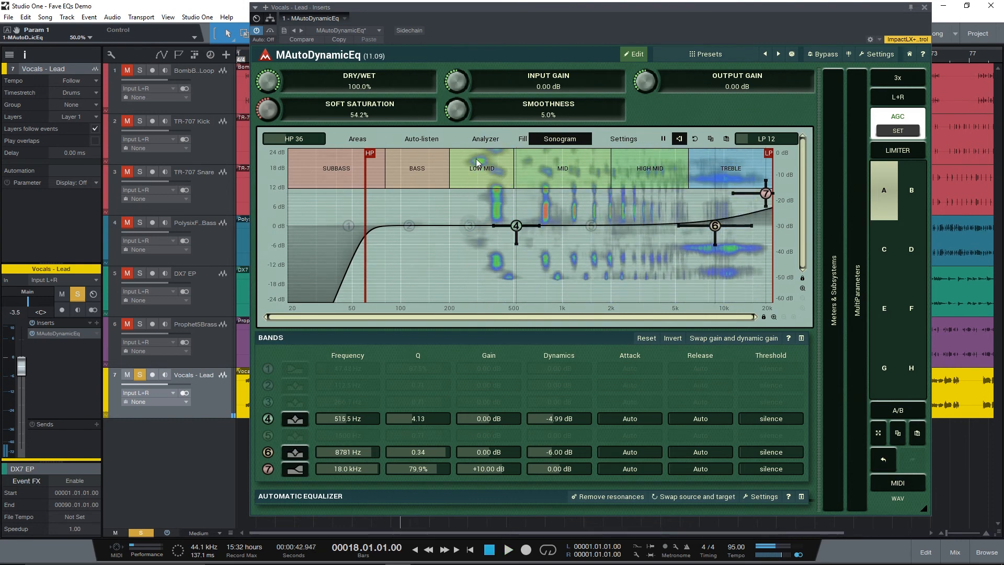
pyautogui.click(500, 138)
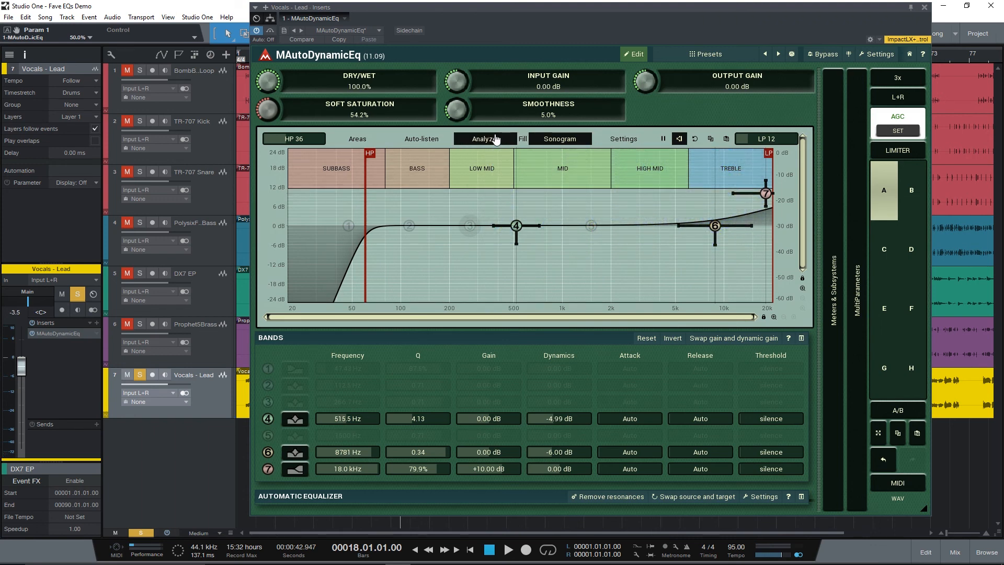
# Step: Disable EQ bands 4, 6 and 7 in settings slot A
pyautogui.click(267, 418)
pyautogui.click(268, 452)
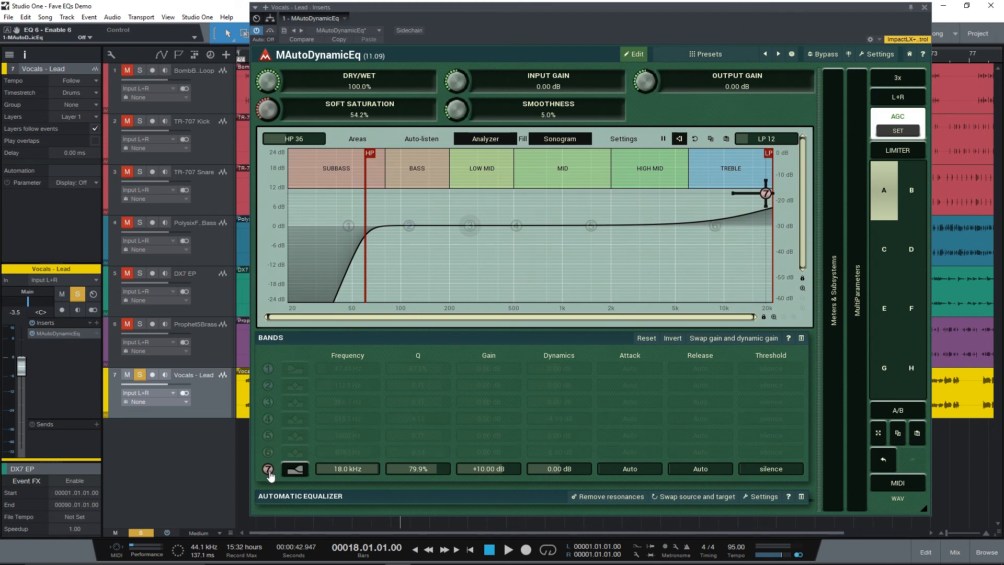
pyautogui.click(268, 470)
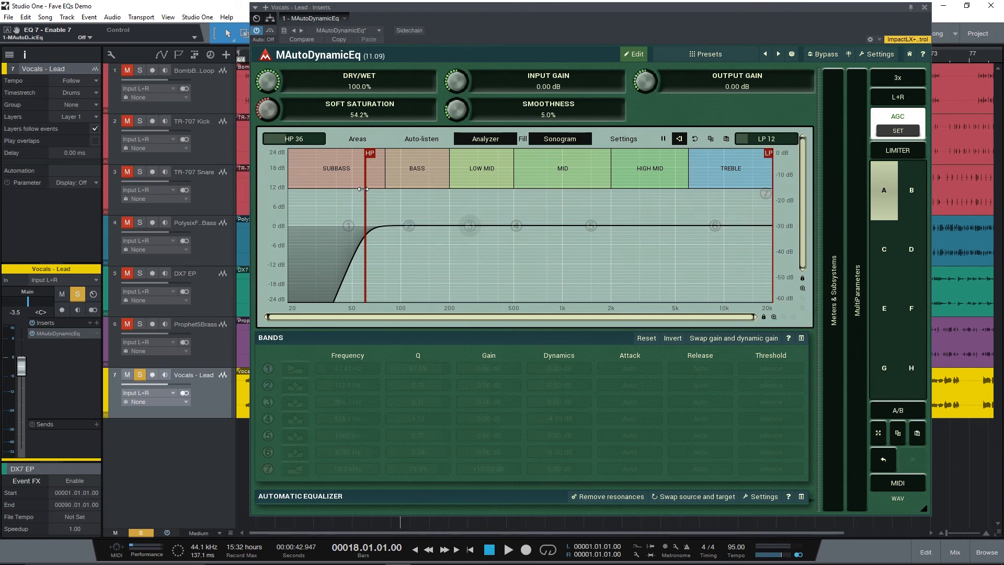
# Step: Lower the high-pass cutoff to 45.69 Hz and play back the soloed vocal through the filter
pyautogui.moveTo(363, 189)
pyautogui.moveTo(363, 188); pyautogui.dragTo(346, 202)
pyautogui.press('space')
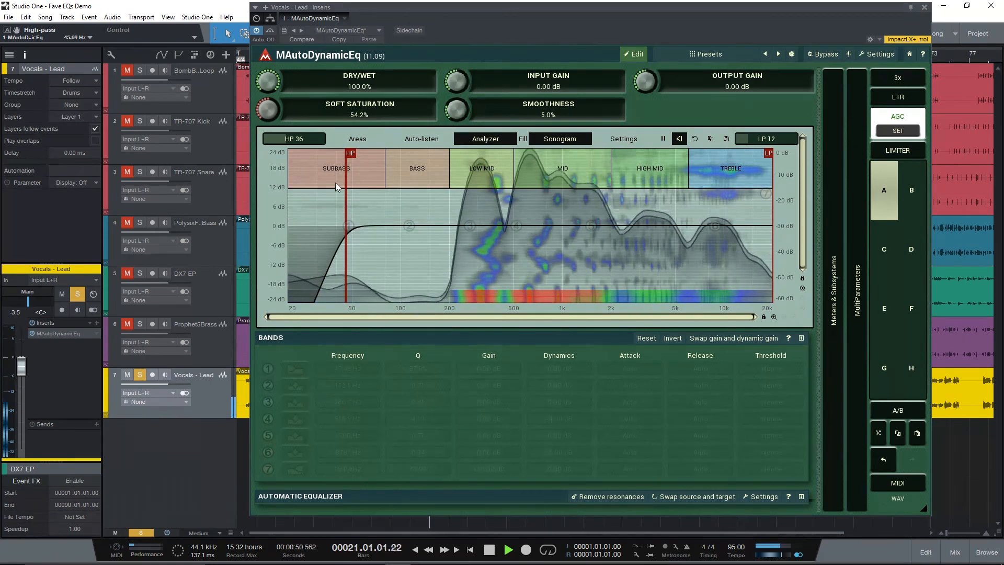
pyautogui.press('space')
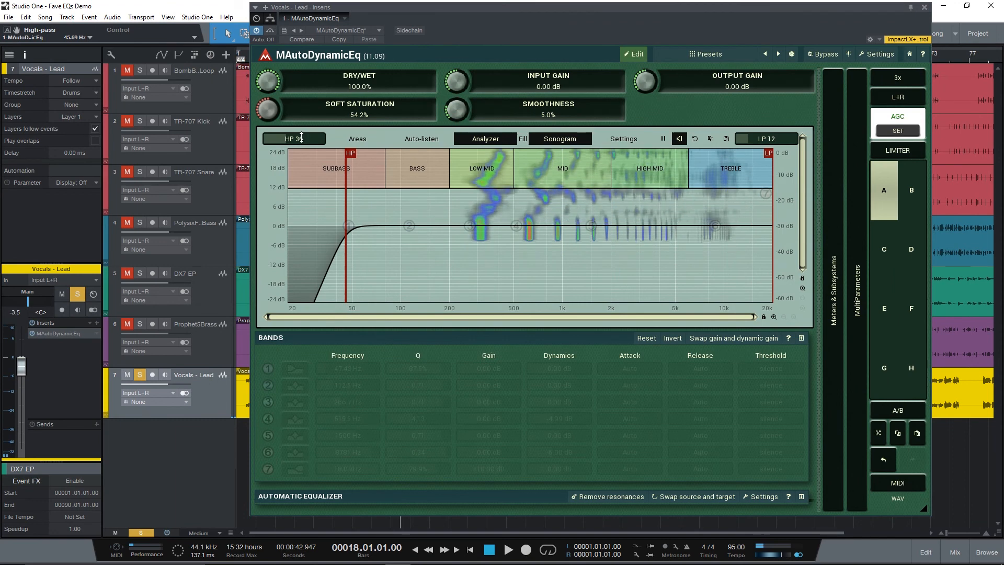
pyautogui.moveTo(301, 136)
pyautogui.mouseDown()
pyautogui.moveTo(283, 136)
pyautogui.moveTo(335, 136)
pyautogui.moveTo(298, 136)
pyautogui.mouseUp()
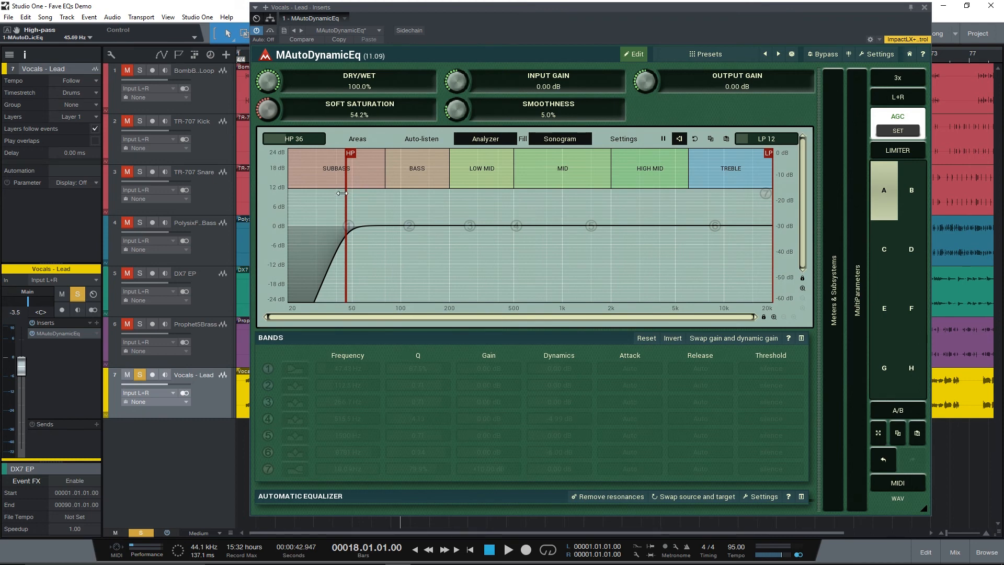
pyautogui.press('space')
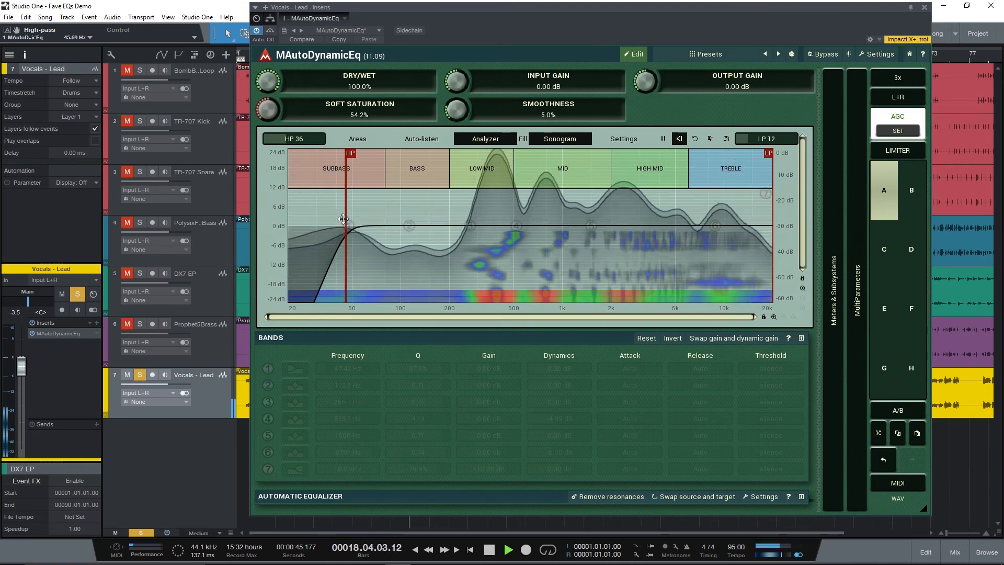
pyautogui.press('space')
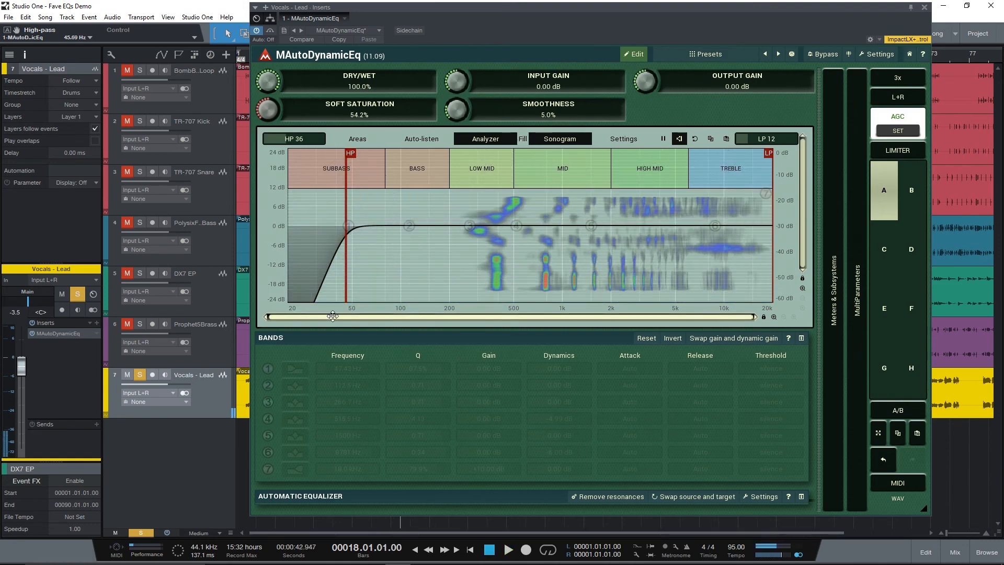
# Step: Enable dynamic EQ band 4 and toggle it off and on during vocal playback to compare its effect
pyautogui.click(267, 419)
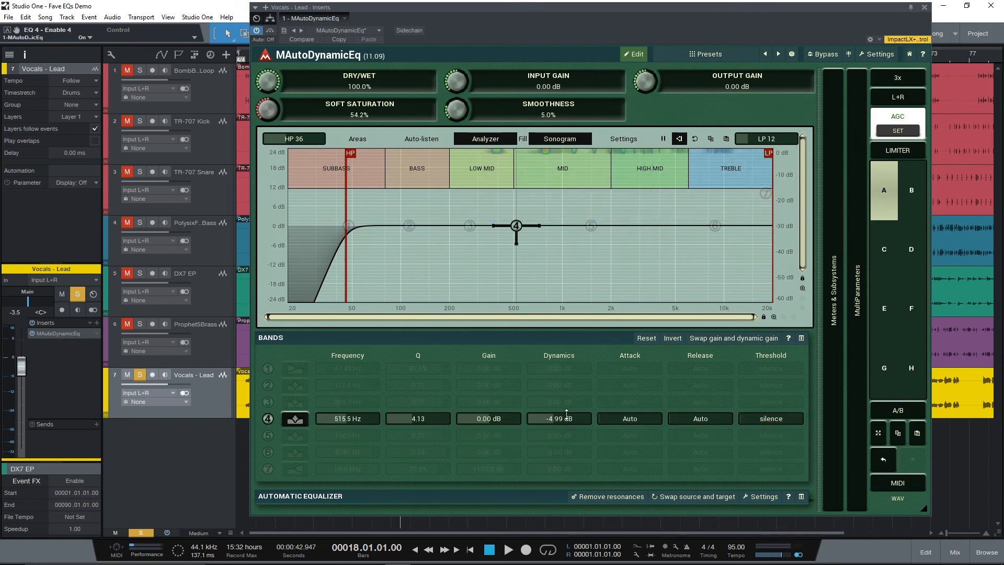
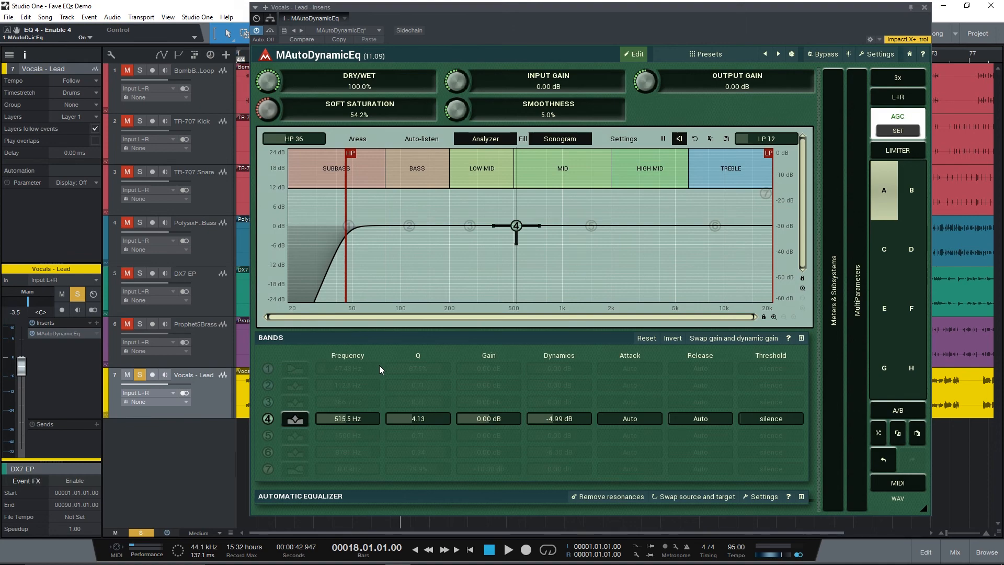
pyautogui.press('space')
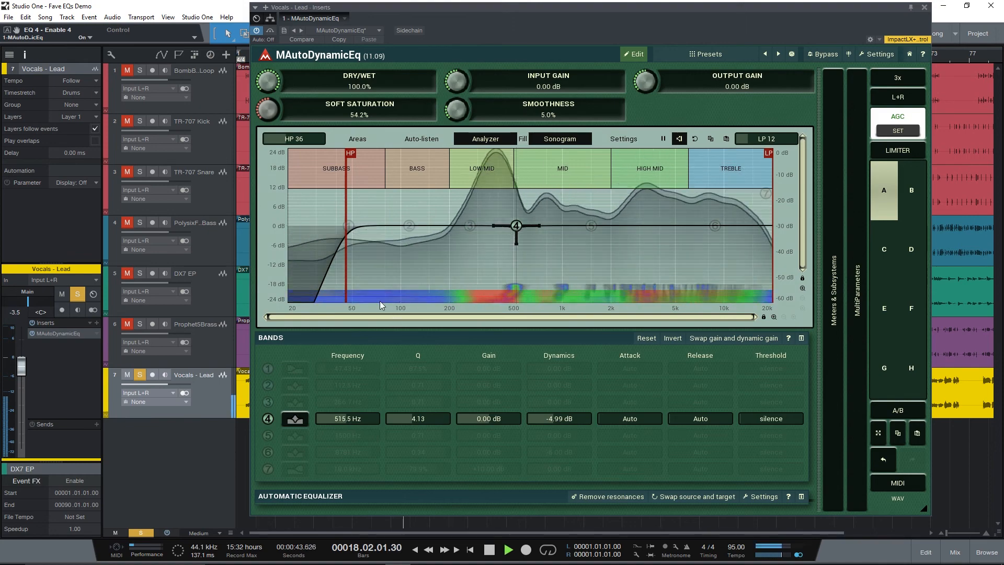
pyautogui.click(268, 419)
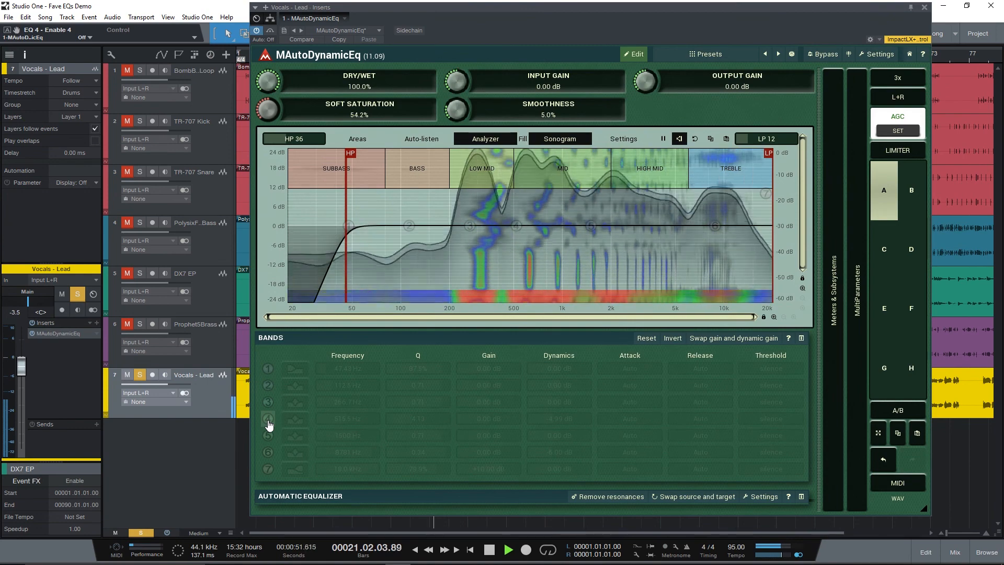
pyautogui.click(268, 419)
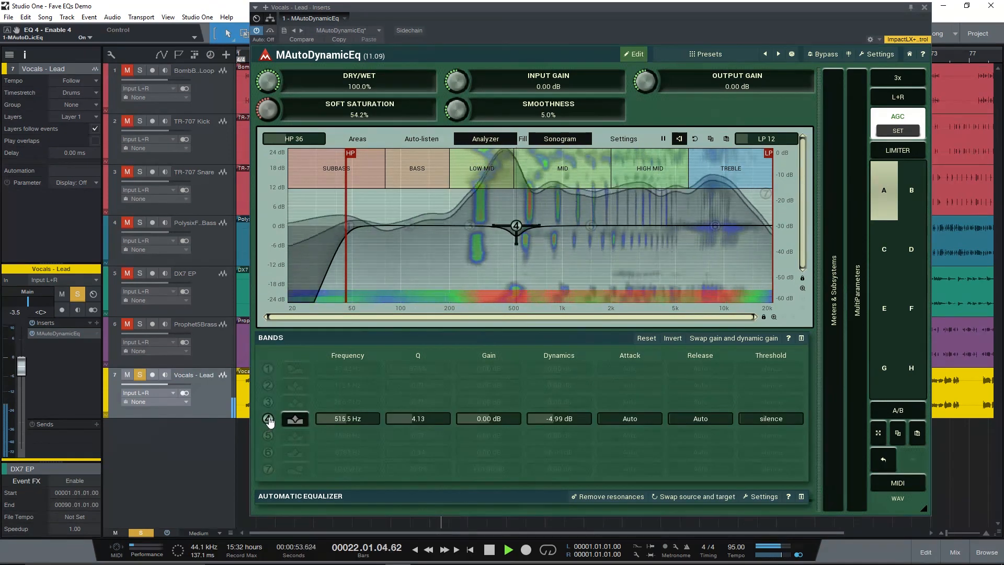
pyautogui.press('space')
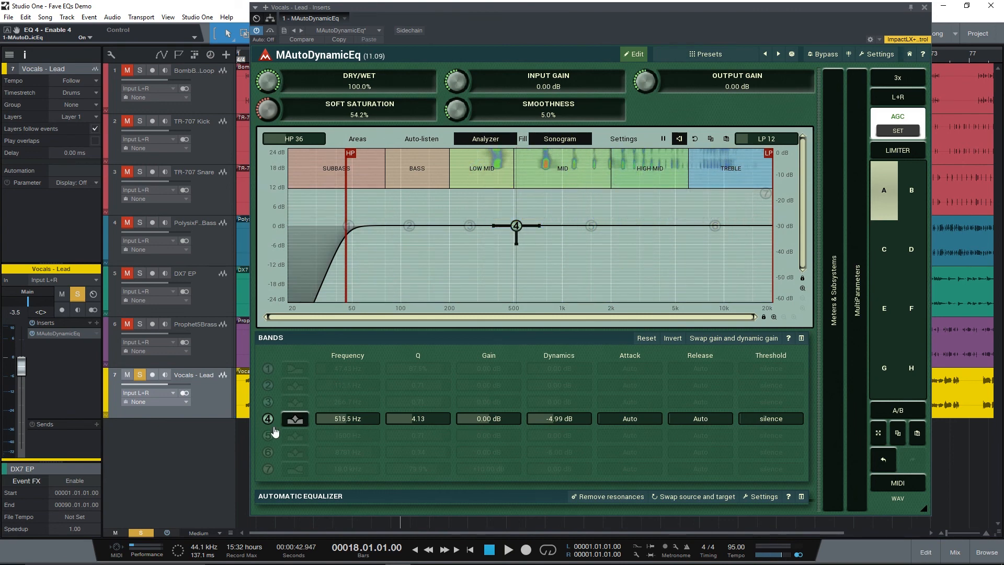
# Step: Enable high-shelf EQ band 7 and play back the soloed lead vocal through it
pyautogui.click(268, 470)
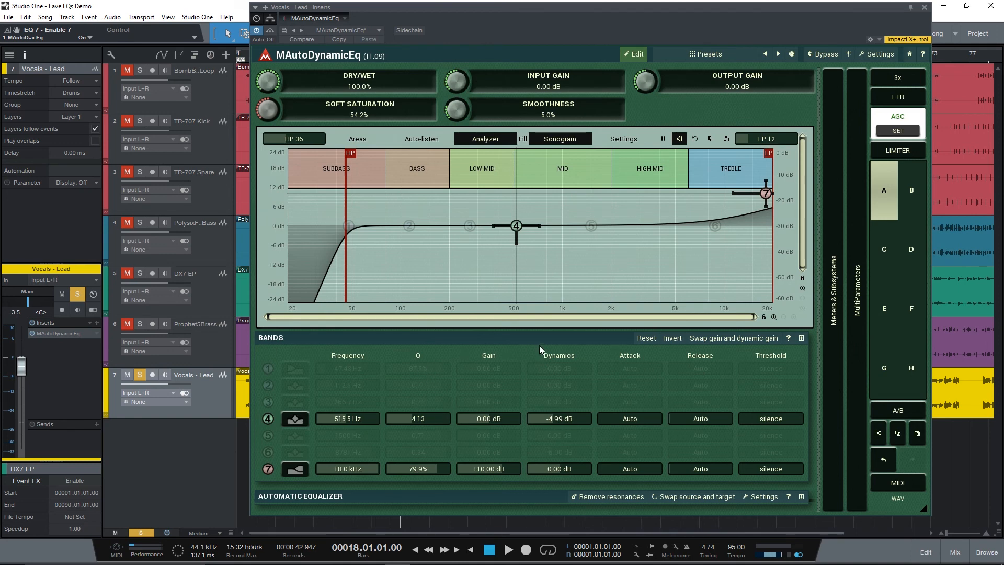
pyautogui.press('space')
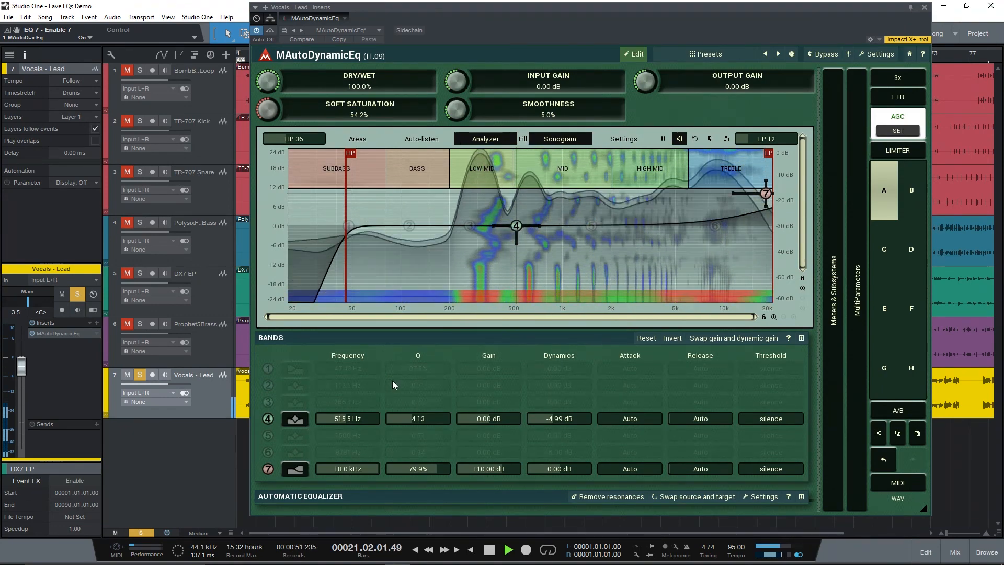
pyautogui.press('space')
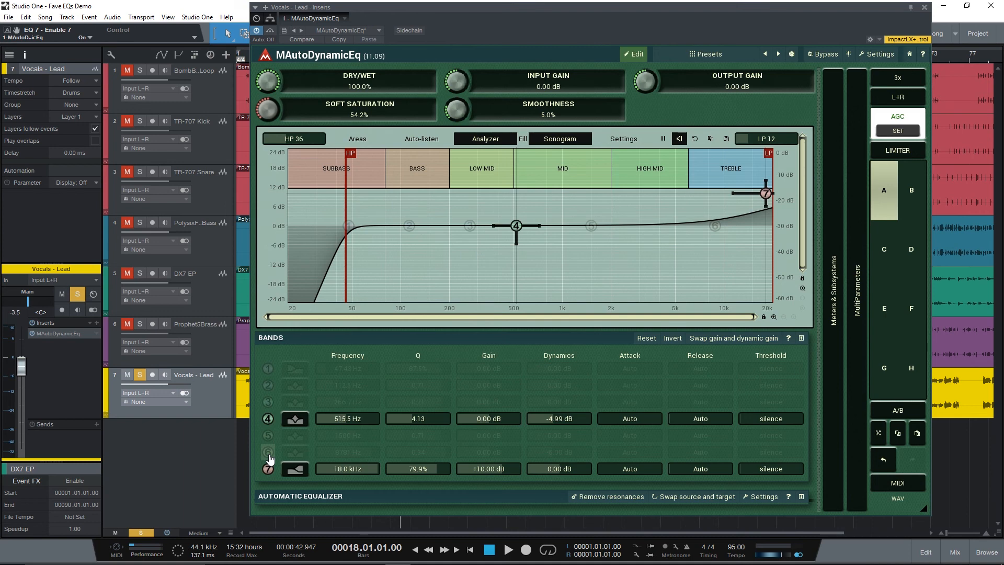
# Step: Enable EQ band 6 and compare vocal playback with the band on and off, leaving it enabled
pyautogui.click(269, 455)
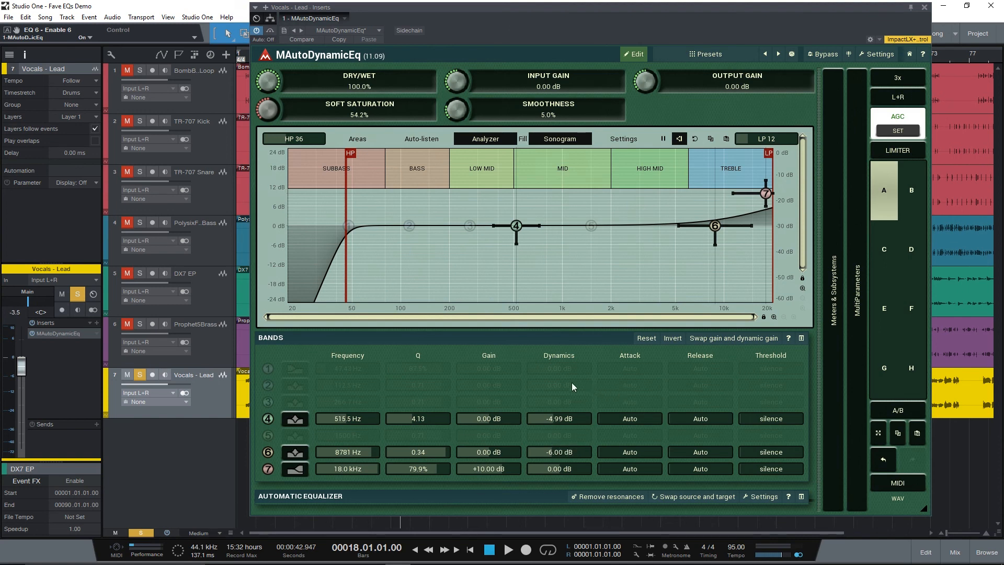
pyautogui.press('space')
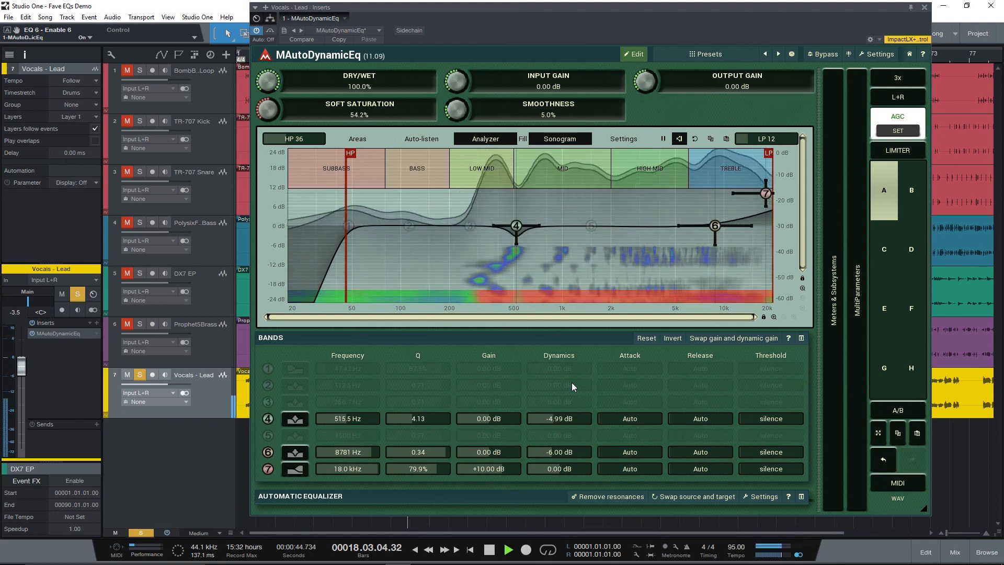
pyautogui.press('space')
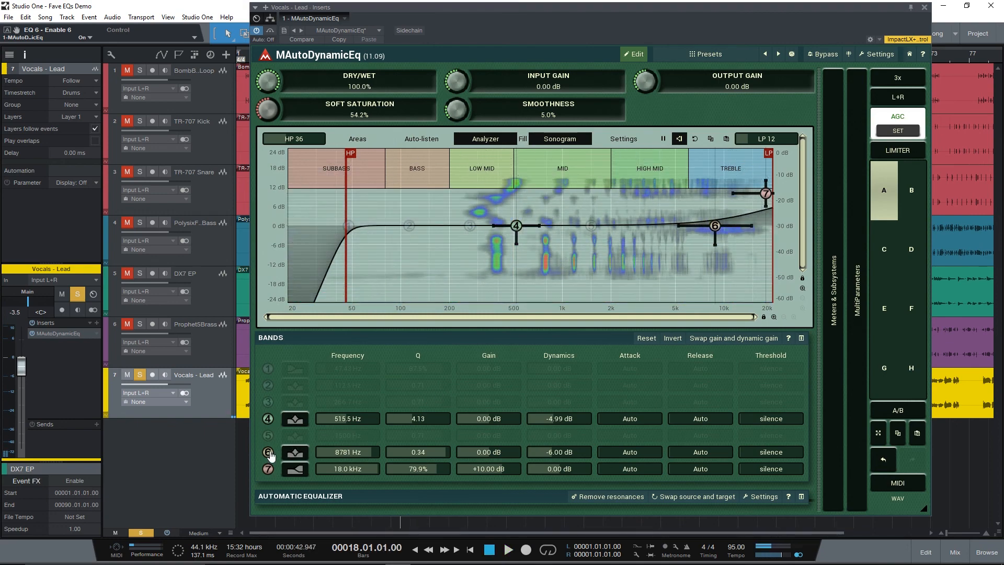
pyautogui.click(268, 453)
pyautogui.press('space')
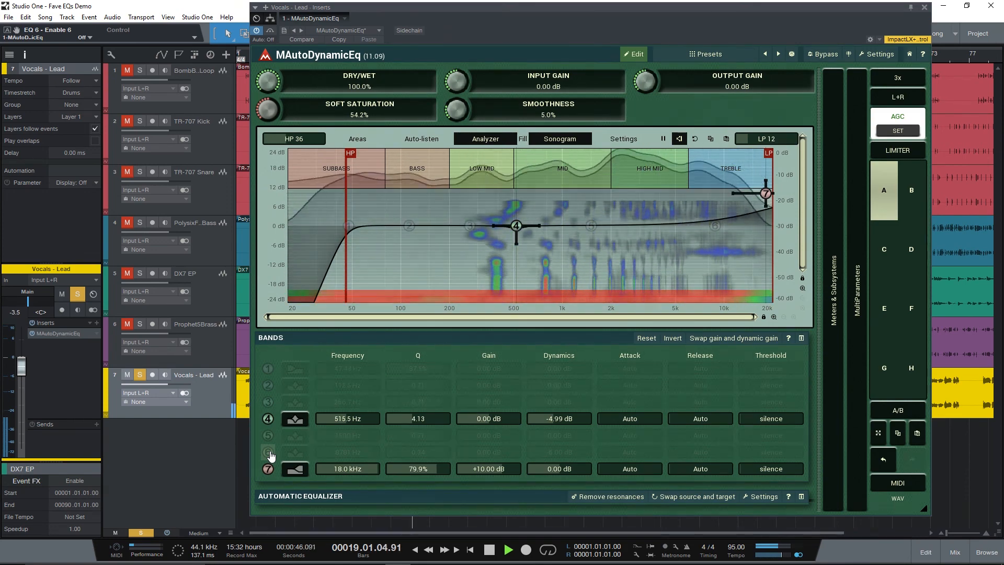
pyautogui.press('space')
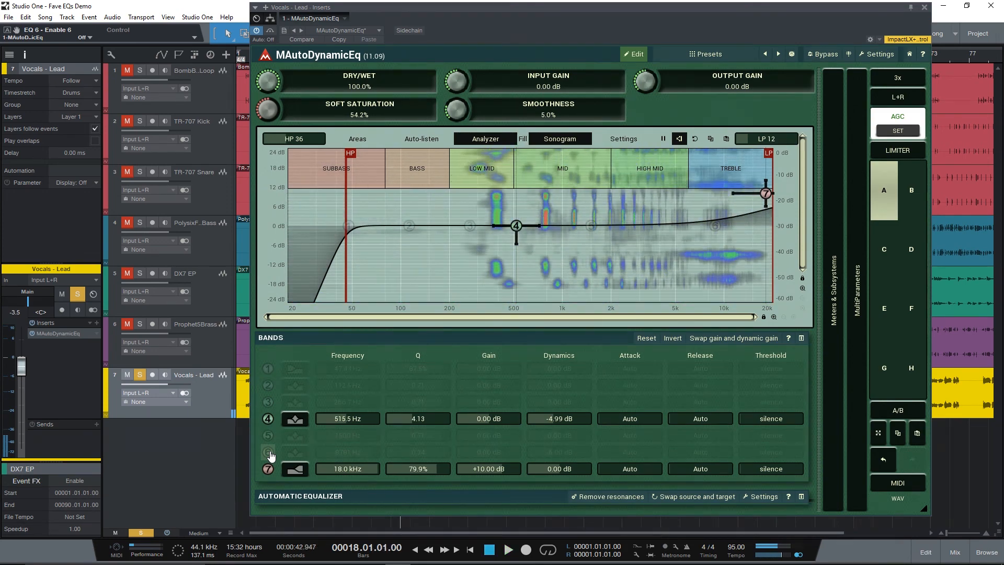
pyautogui.click(268, 453)
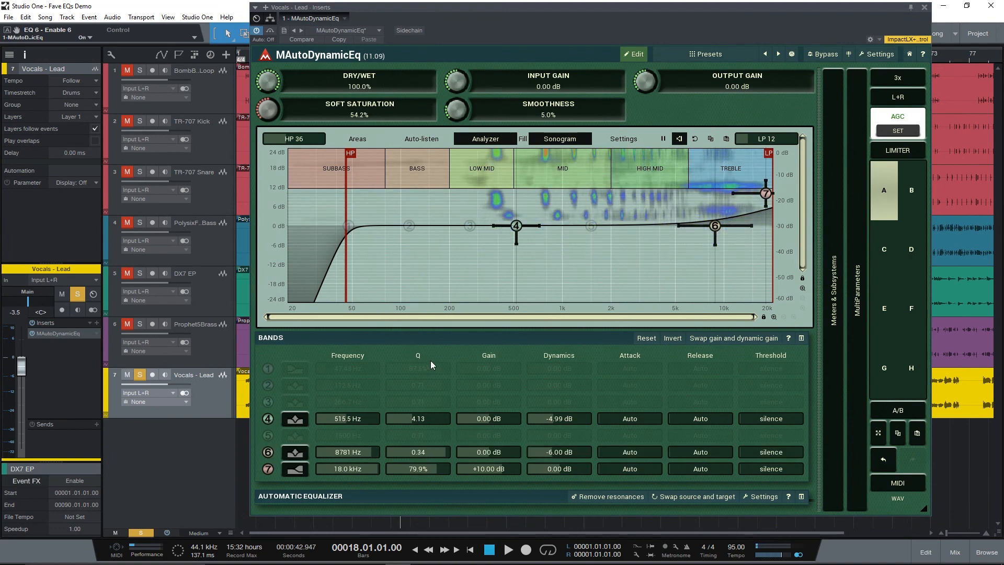
pyautogui.press('space')
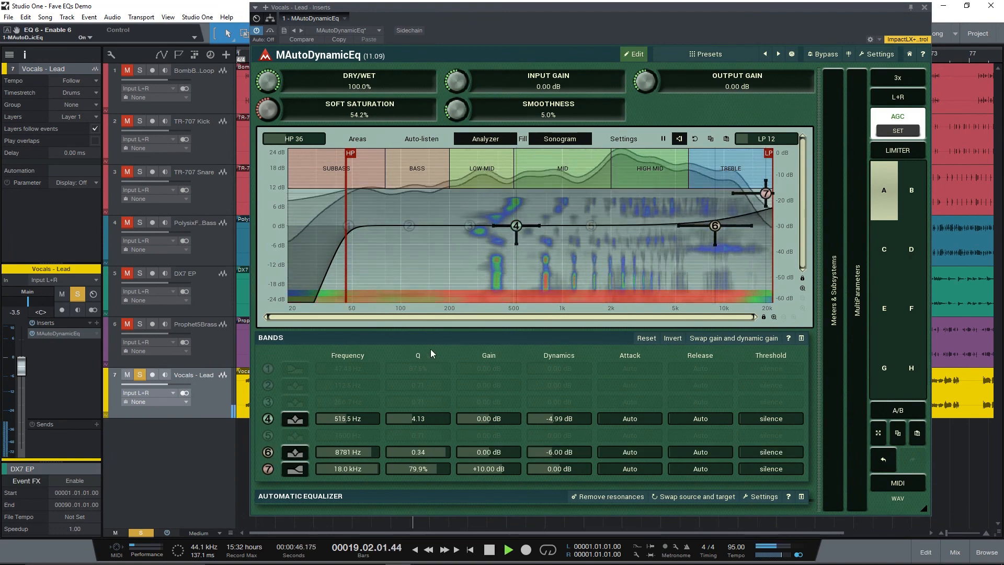
pyautogui.press('space')
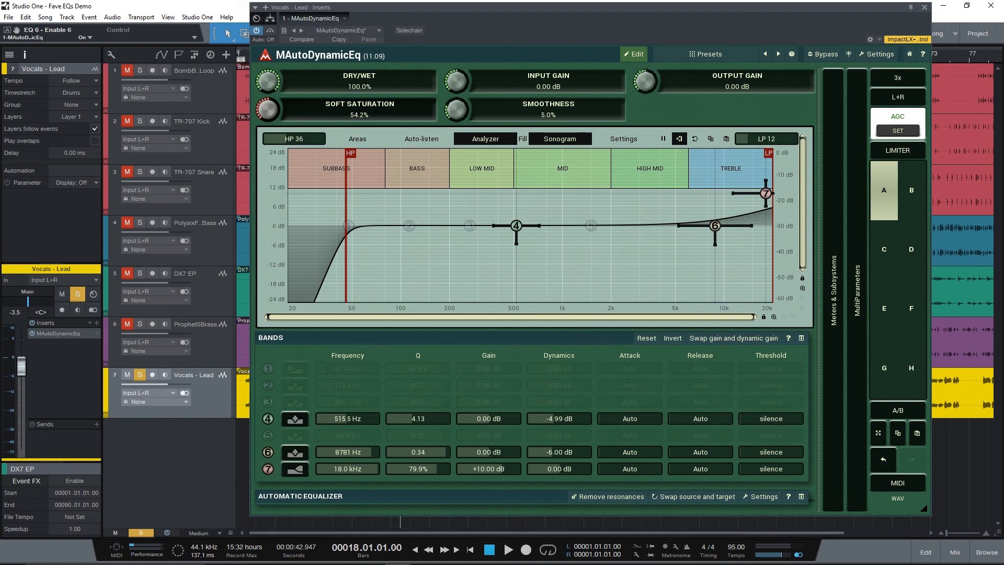
# Step: Set the soft saturation to 49.4% while the lead vocal plays, and stop playback
pyautogui.press('space')
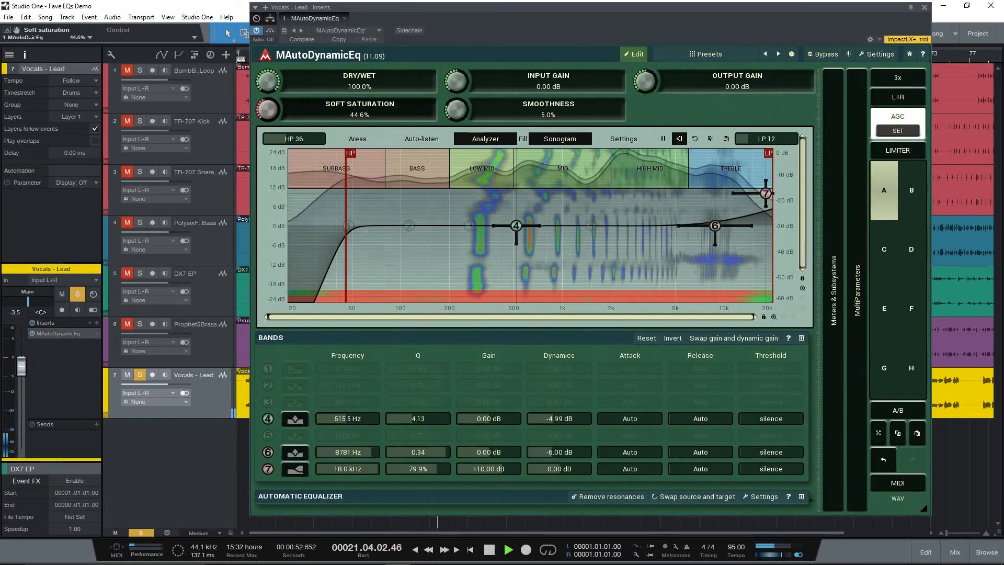
pyautogui.moveTo(268, 116); pyautogui.dragTo(269, 110)
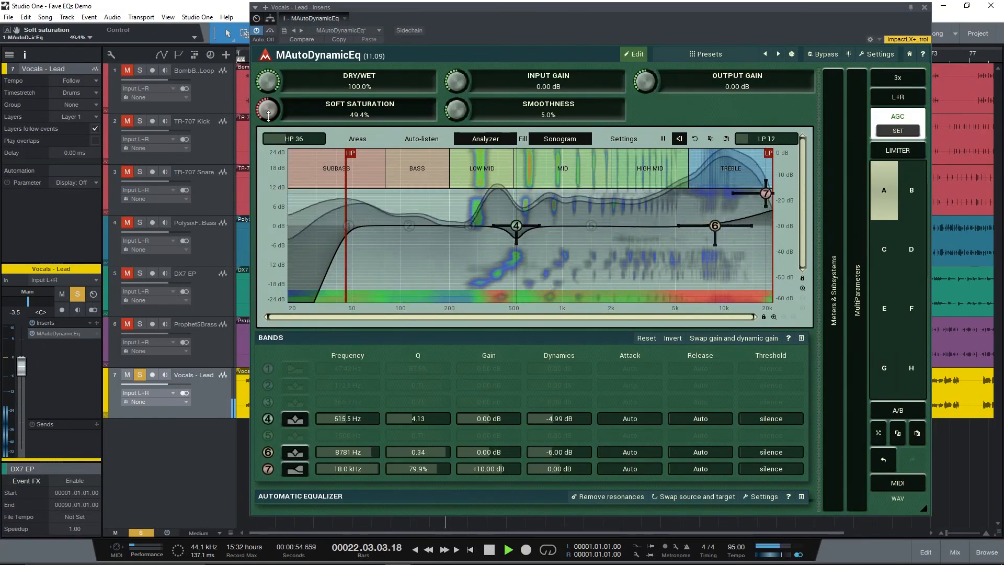
pyautogui.press('space')
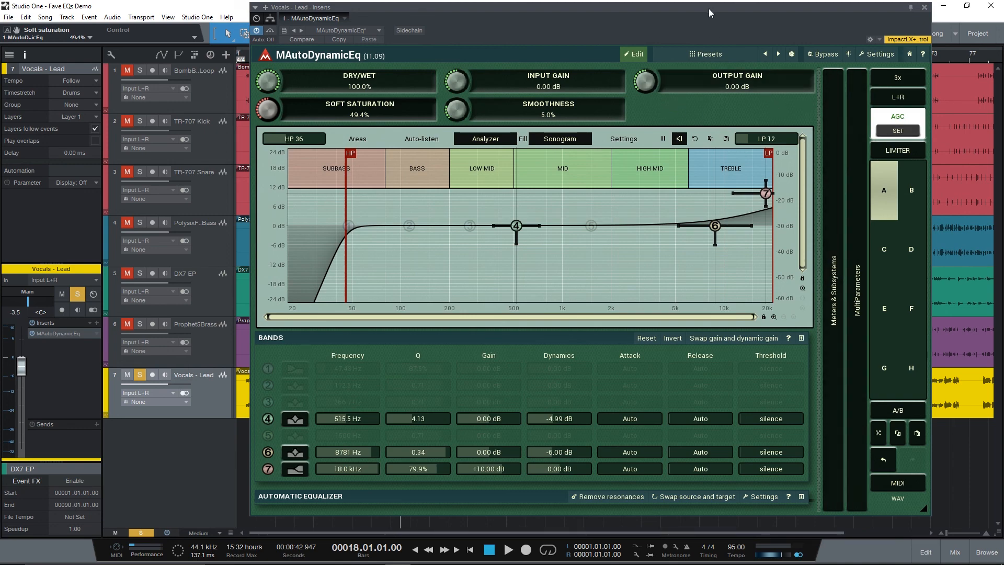
# Step: Examine the upsampling options for normal use and rendering, and close them without changes
pyautogui.moveTo(708, 8); pyautogui.dragTo(680, 5)
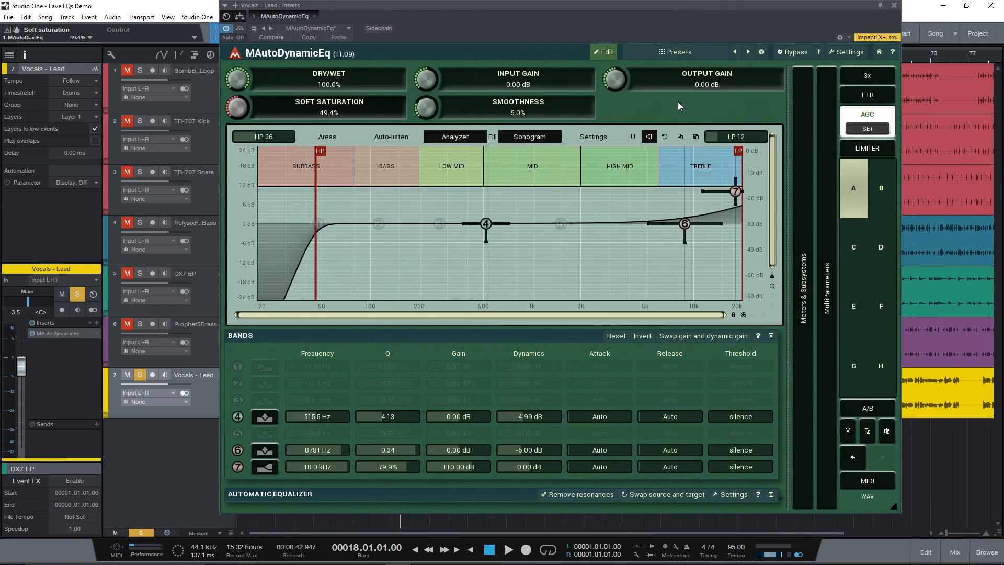
pyautogui.click(885, 77)
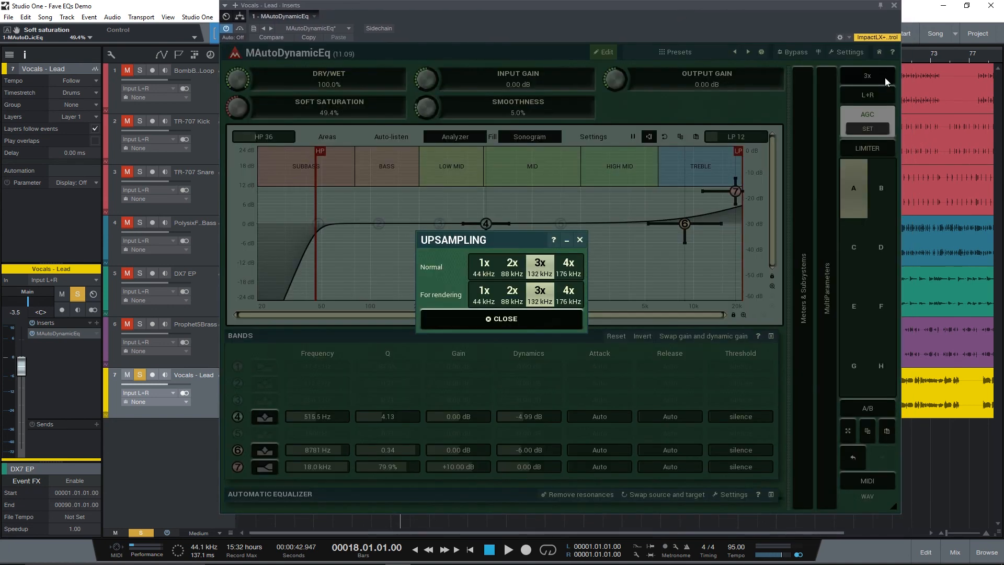
pyautogui.click(580, 241)
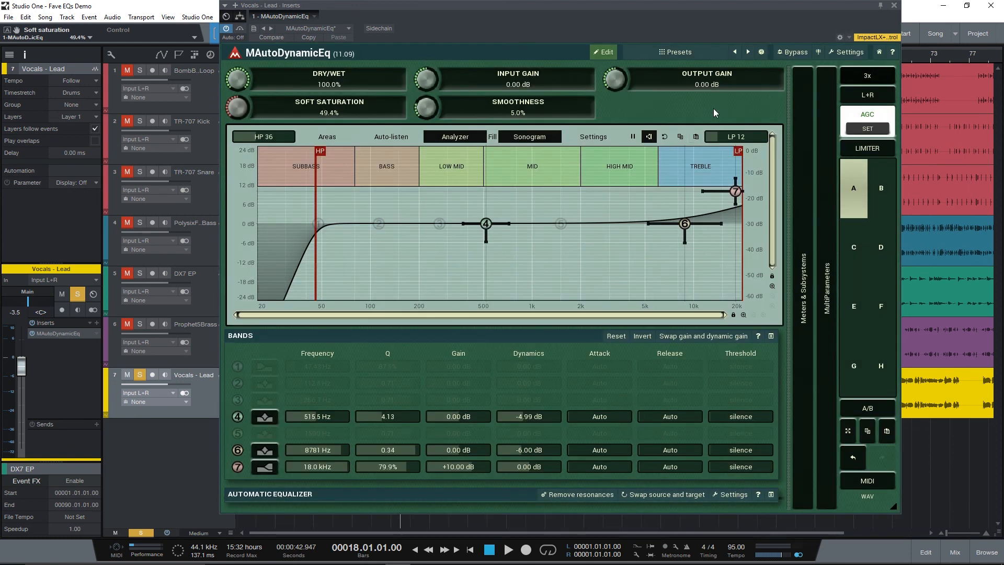
pyautogui.click(868, 76)
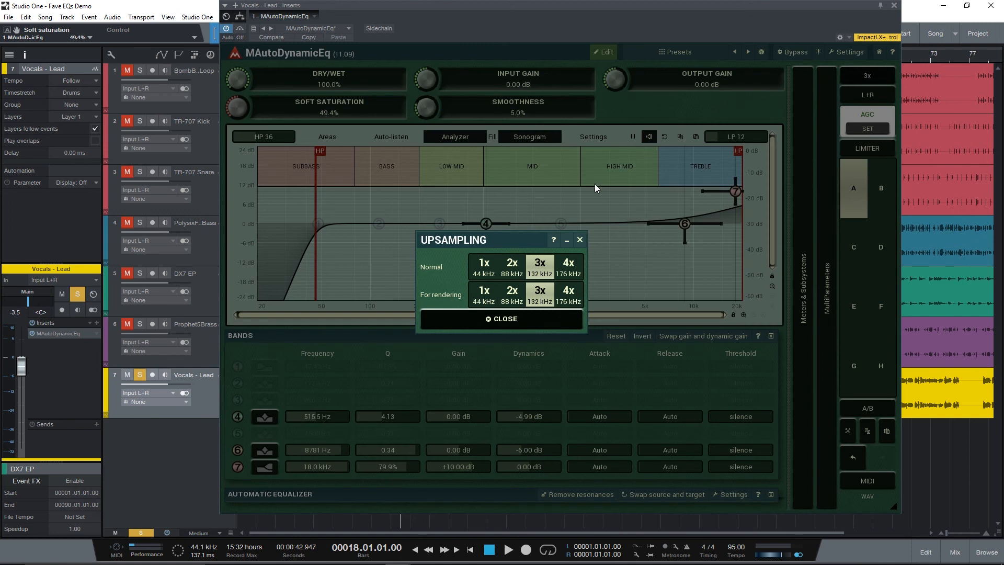
pyautogui.click(580, 241)
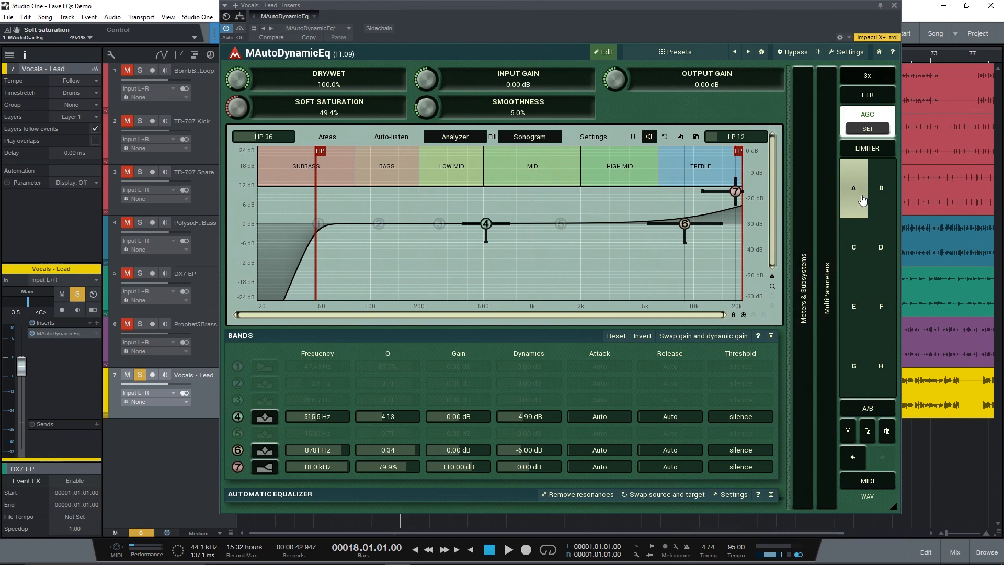
# Step: Look through the settings slots B to H and return to slot A
pyautogui.click(882, 200)
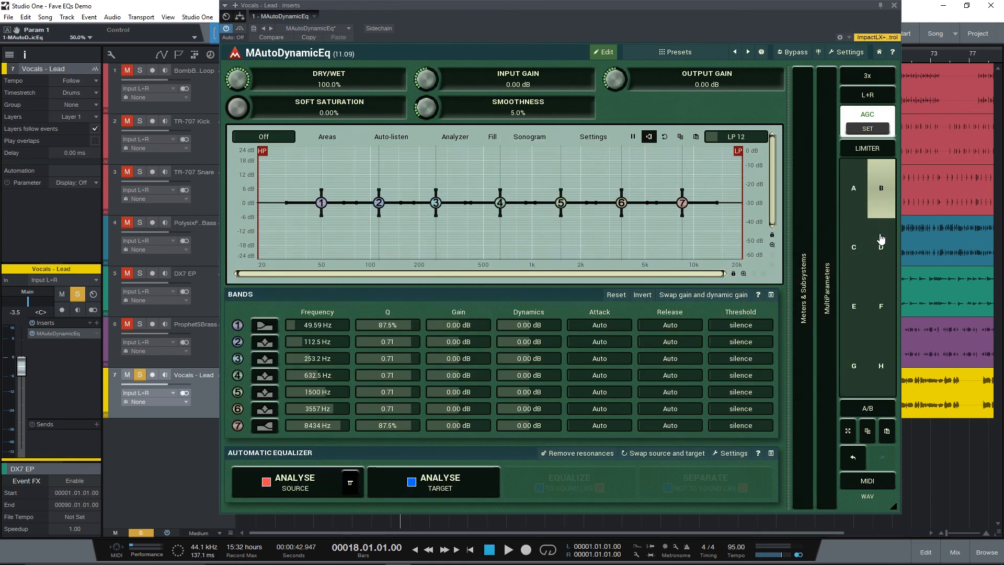
pyautogui.click(882, 240)
pyautogui.click(860, 250)
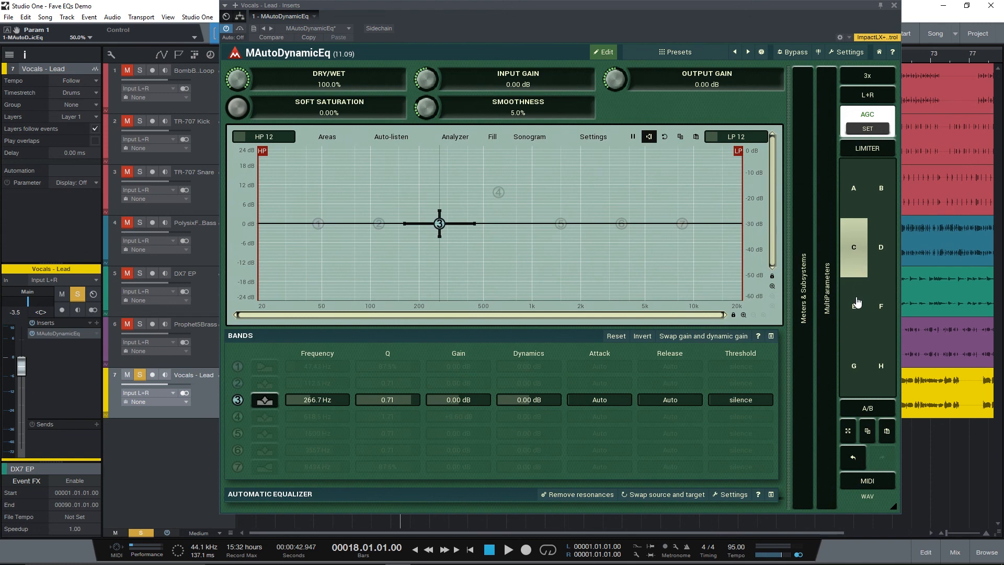
pyautogui.click(857, 302)
pyautogui.click(893, 314)
pyautogui.click(879, 366)
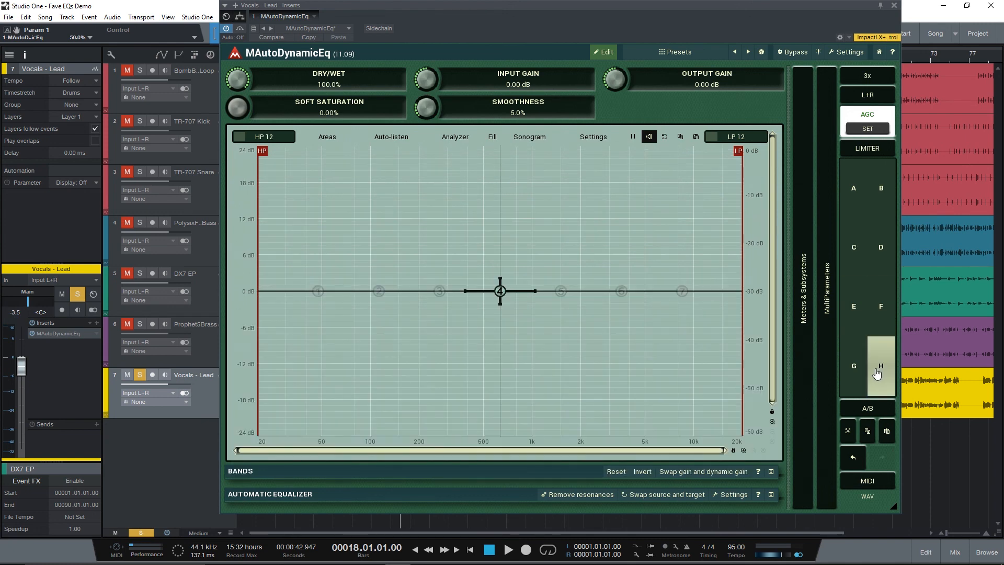
pyautogui.click(860, 374)
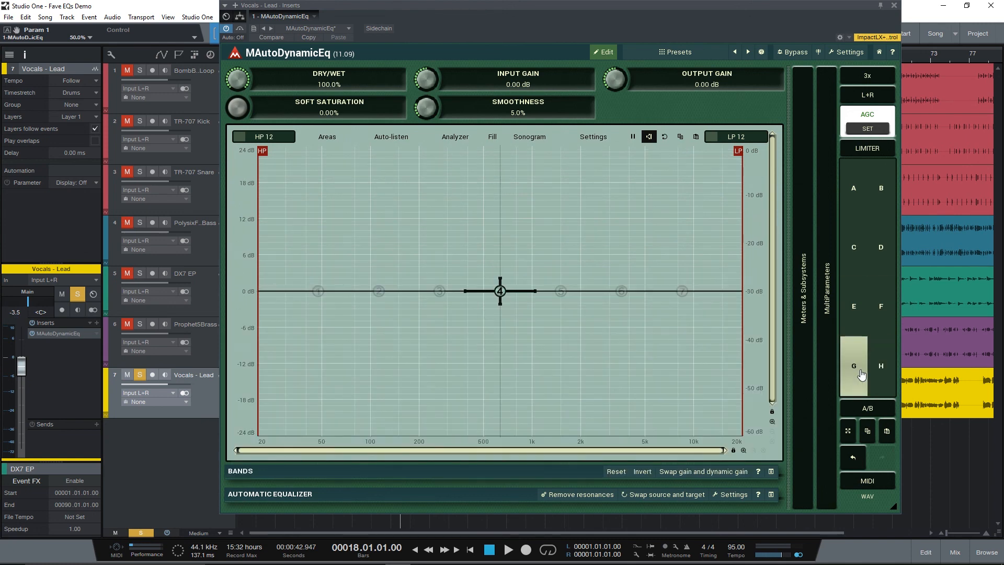
pyautogui.click(854, 299)
pyautogui.click(878, 309)
pyautogui.click(879, 268)
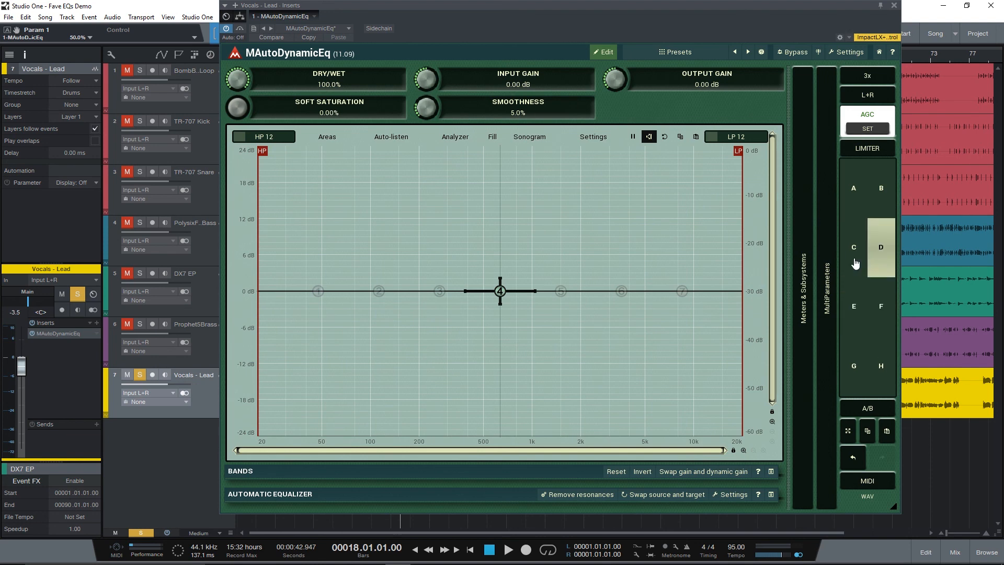
pyautogui.click(855, 263)
pyautogui.click(873, 208)
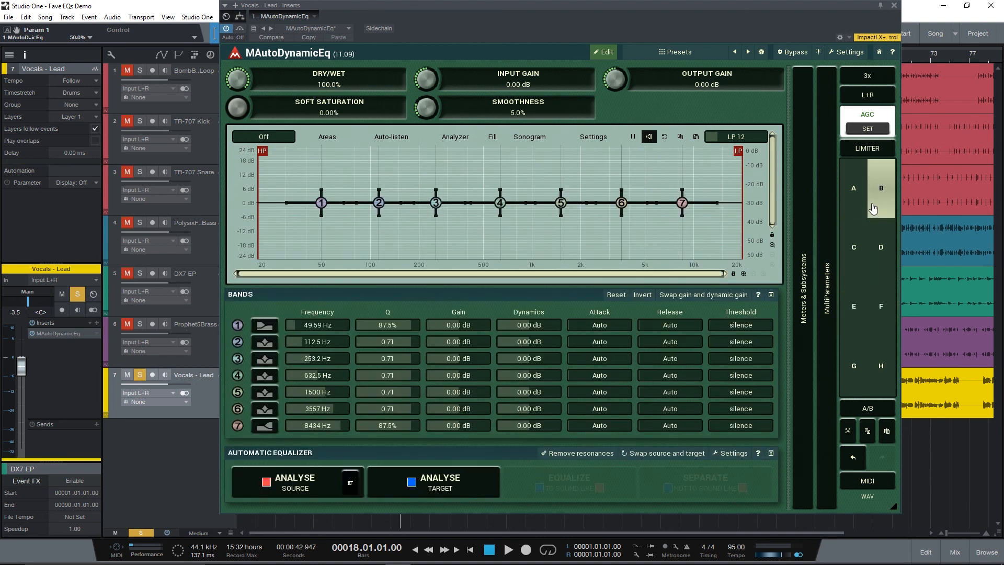
pyautogui.click(855, 201)
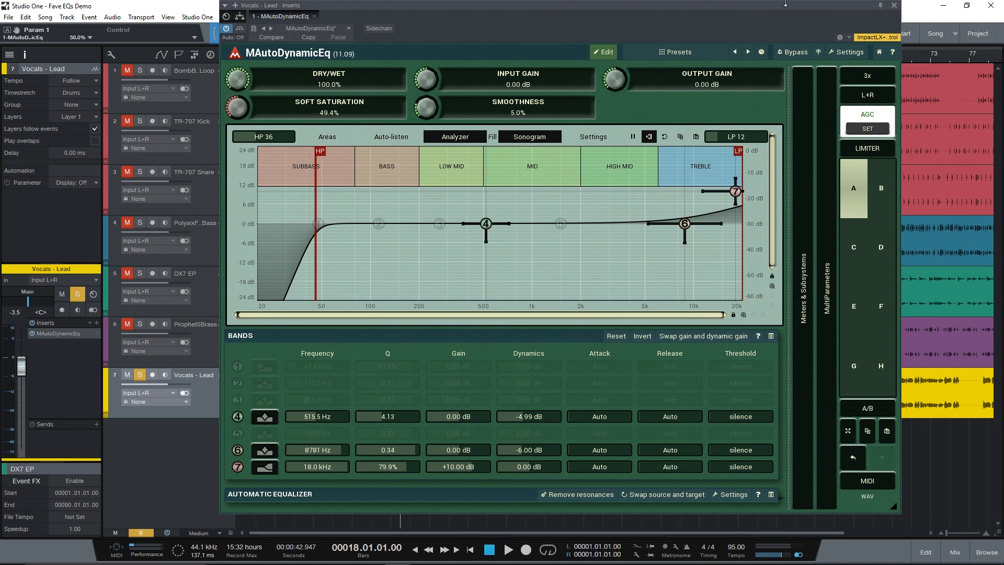
# Step: Close the MAutoDynamicEq window, and in the recap layout bring the Pro EQ window forward and close it
pyautogui.click(894, 5)
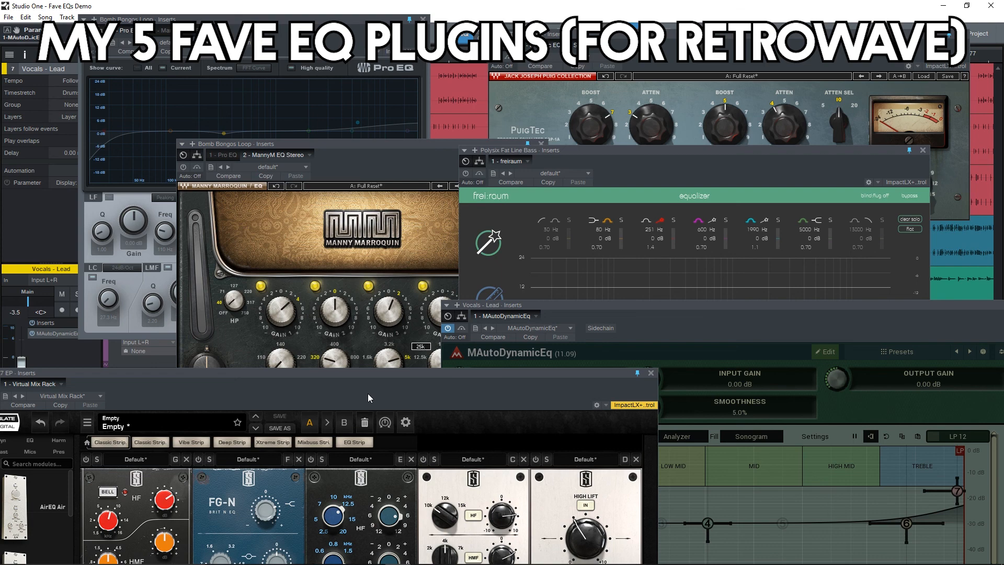
pyautogui.click(288, 28)
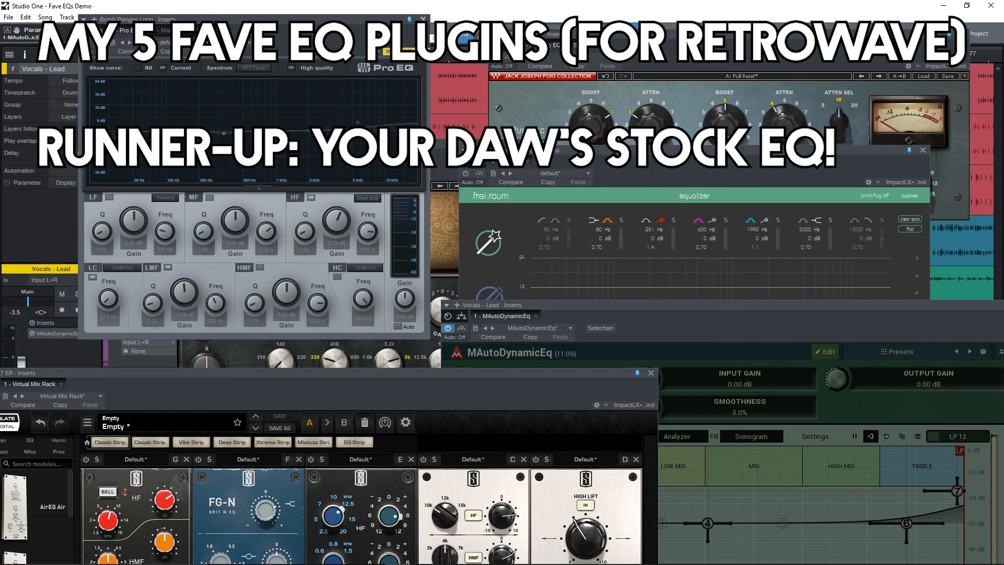
pyautogui.click(423, 19)
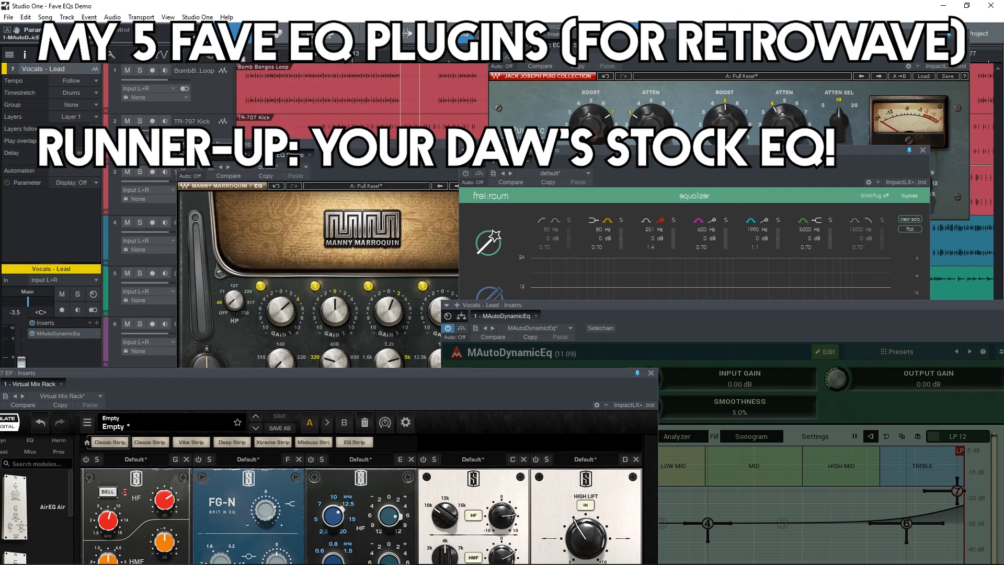
# Step: Bring the Manny Marroquin EQ window forward, move it into view and close it
pyautogui.click(371, 148)
pyautogui.moveTo(400, 146); pyautogui.dragTo(394, 67)
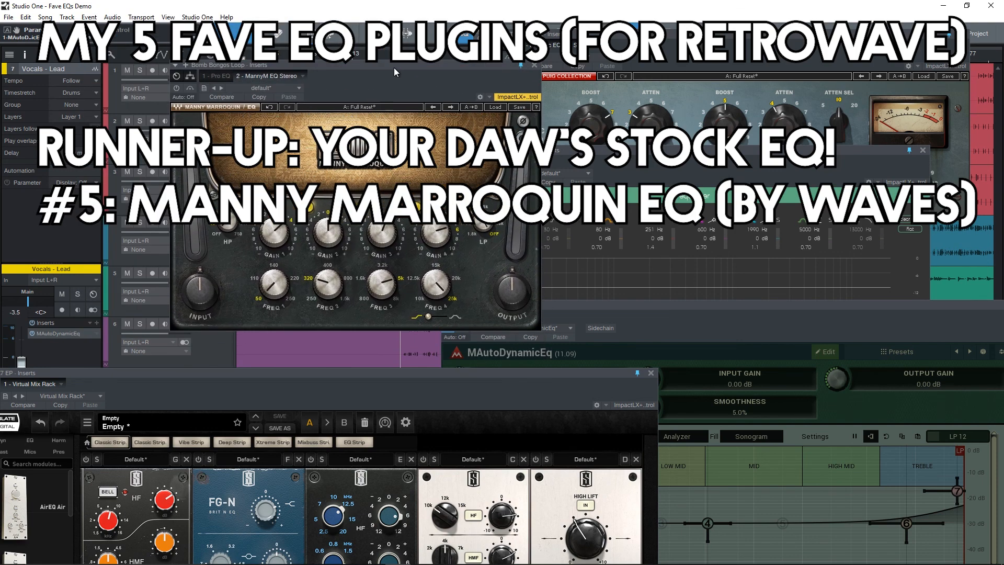
pyautogui.click(532, 67)
# Step: Bring the PuigTec, frei:raum, Virtual Mix Rack and MAutoDynamicEq windows into view one after another, closing each
pyautogui.moveTo(674, 35); pyautogui.dragTo(277, 61)
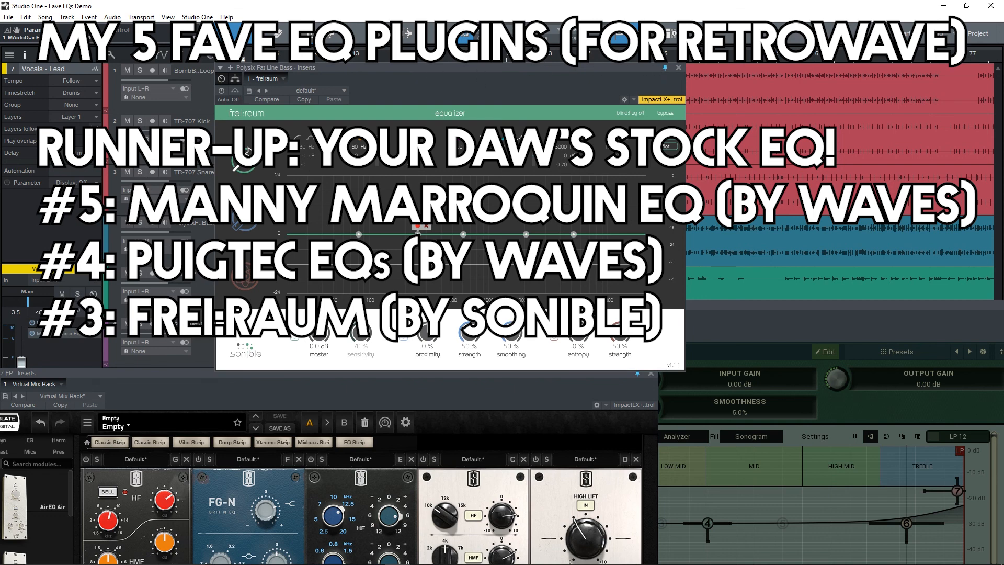
pyautogui.click(245, 218)
pyautogui.click(245, 275)
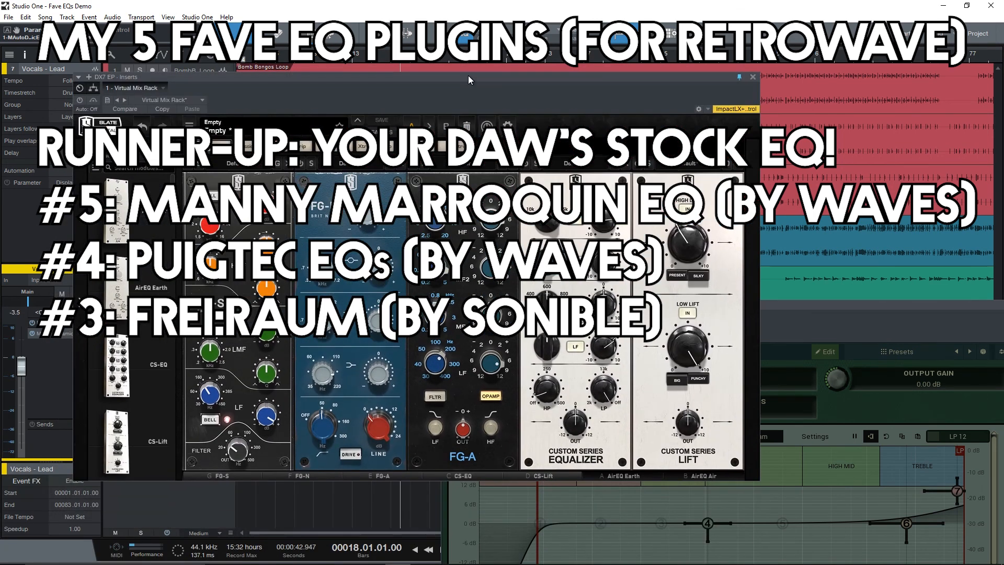
pyautogui.moveTo(469, 79); pyautogui.dragTo(469, 52)
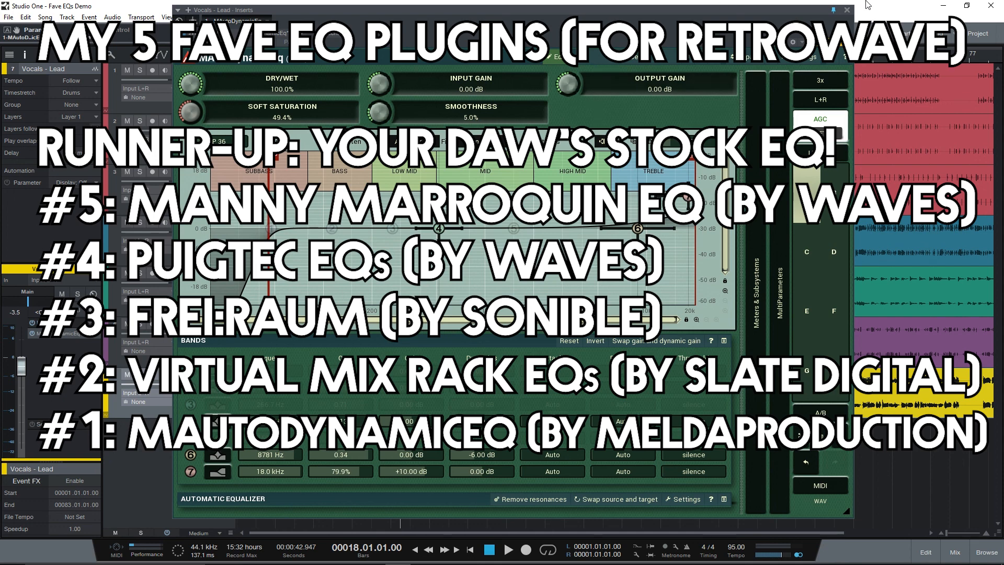
pyautogui.click(847, 10)
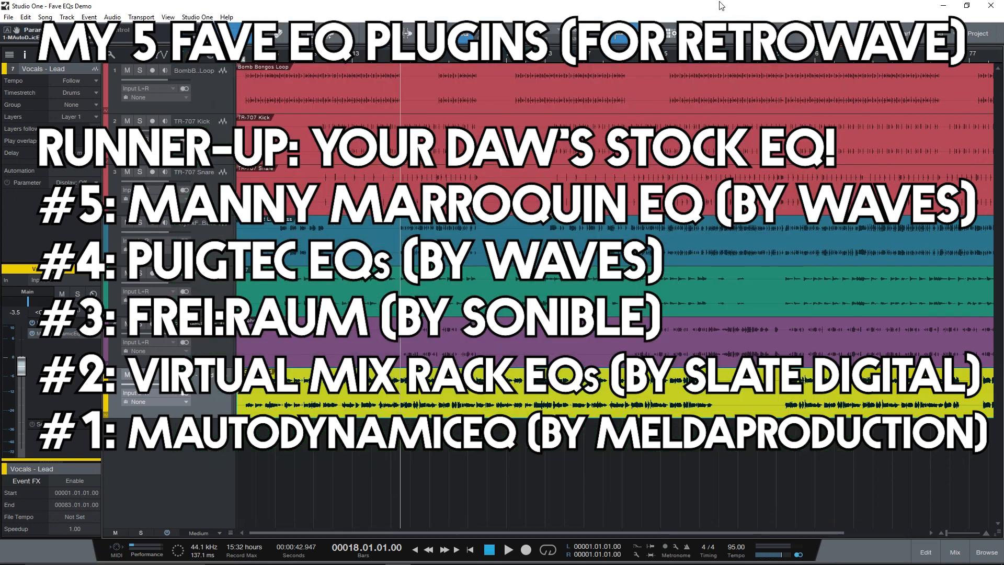